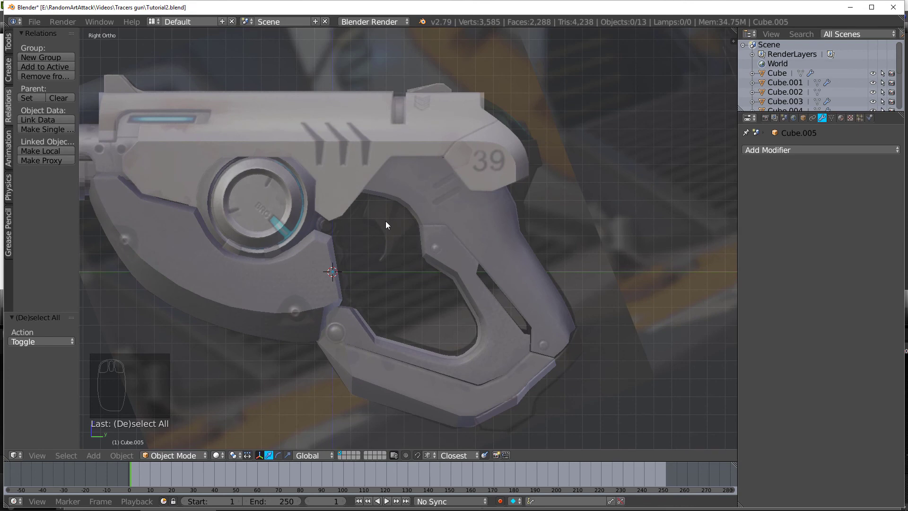
Step: Add a cube, shrink it in edit mode and place it in the opening behind the trigger guard's front
key(shift+a)
click(417, 230)
key(Tab)
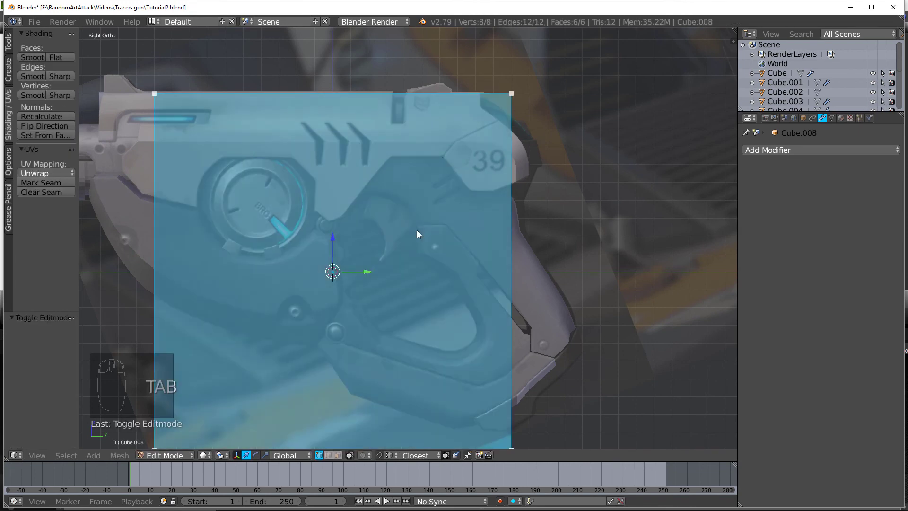
key(s)
click(341, 253)
key(g)
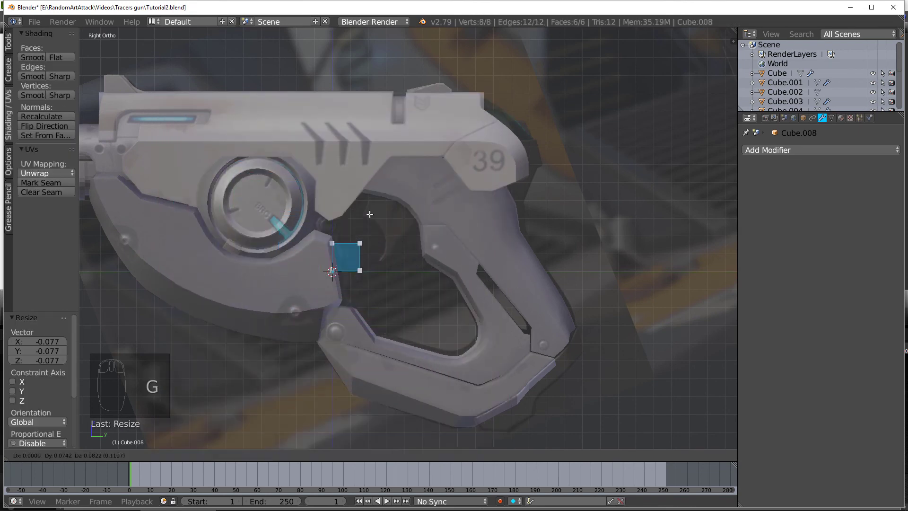
click(402, 208)
Step: Scale the cube by 0.445, then move and rotate it to match the base of the reference trigger under the frame
scroll(405, 208, up, 6)
key(s)
click(378, 231)
key(g)
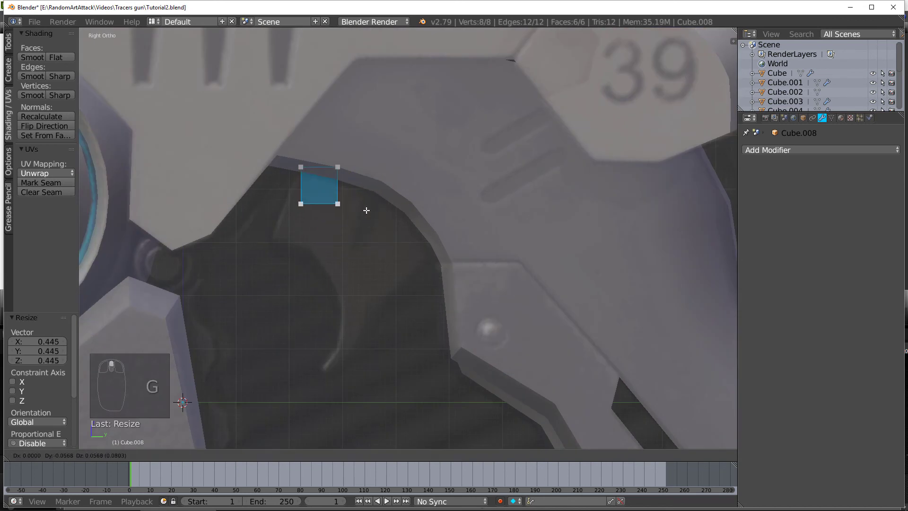
click(349, 223)
key(r)
click(364, 239)
Step: Move the rear vertices of the block backward to match the width of the trigger base
key(c)
key(a)
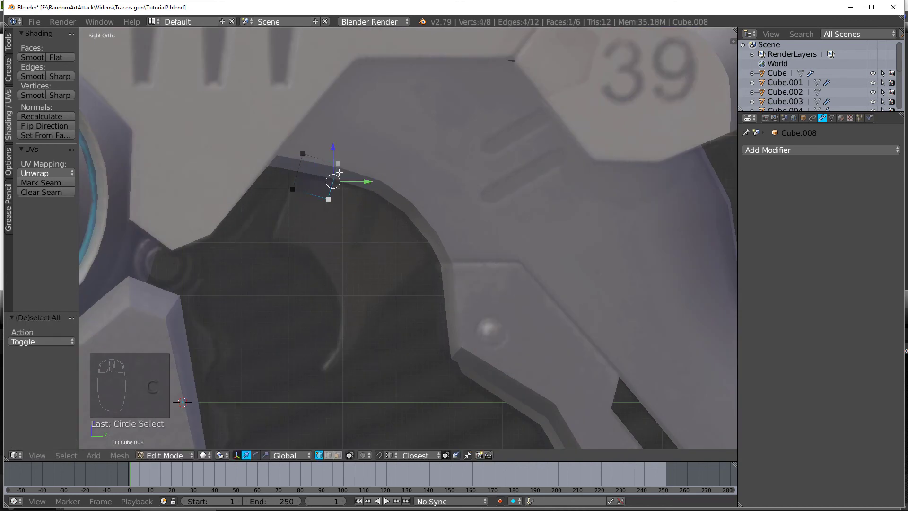
key(g)
click(369, 183)
Step: Extrude the block's bottom face downward twice, with a long segment followed by a short one
key(a)
key(c)
drag(287, 196, 354, 217)
right_click(356, 221)
key(e)
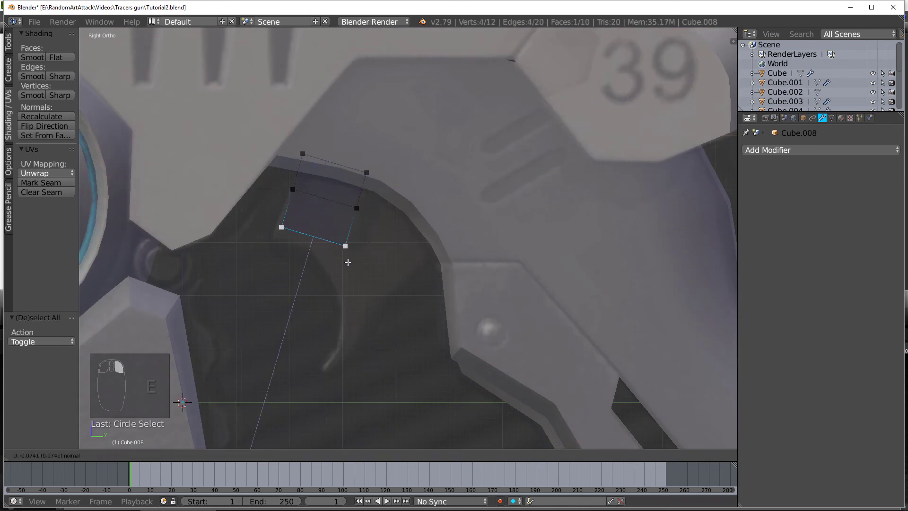
click(348, 261)
key(e)
click(341, 271)
Step: Move the lower rear corner vertices forward to form a narrow sloped face under the block
key(a)
key(c)
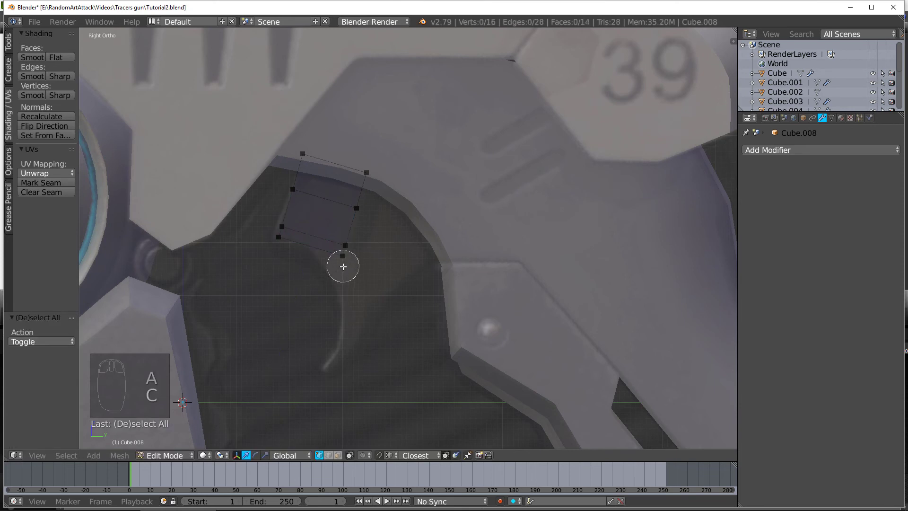
click(344, 265)
right_click(340, 266)
key(g)
click(315, 266)
Step: Extrude the narrow sloped face down and backward to form the first segment of the trigger blade
key(a)
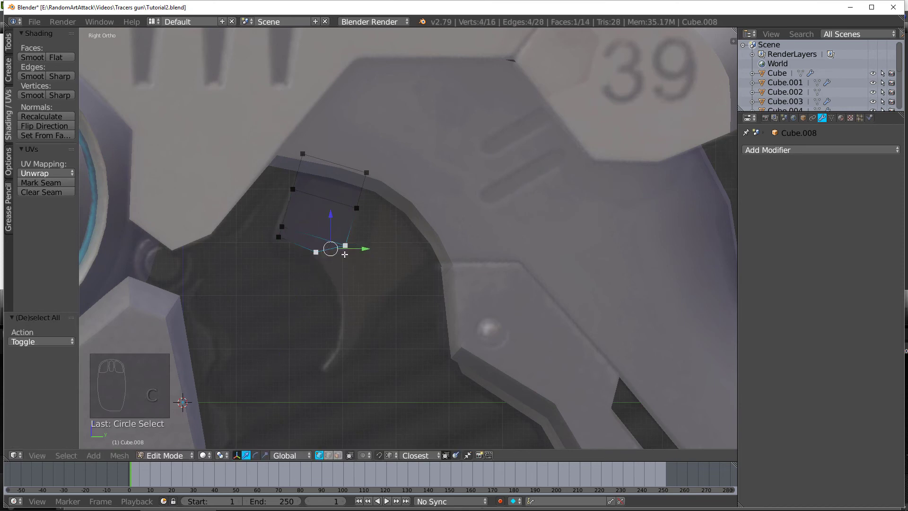
key(e)
click(377, 302)
key(g)
click(390, 302)
Step: Move the front vertices at the end of the blade segment onto the reference curve
key(a)
key(c)
click(335, 299)
right_click(335, 300)
key(g)
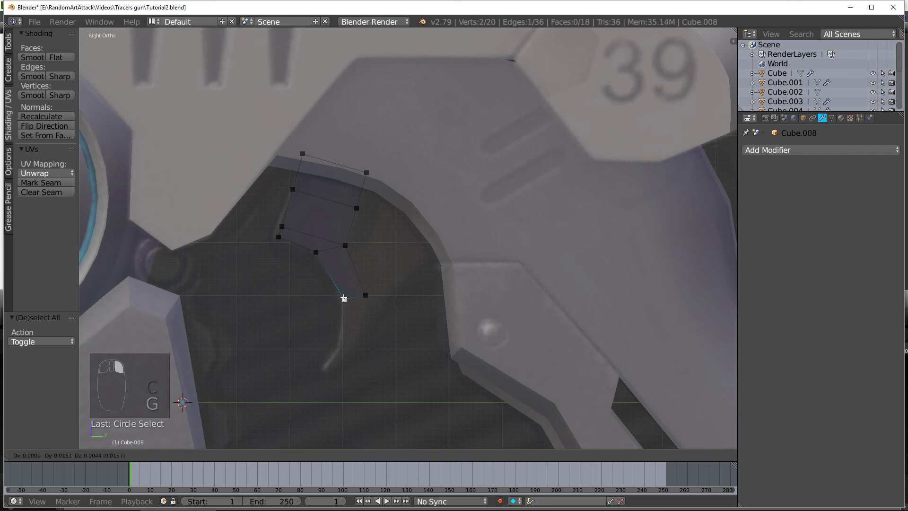
click(344, 298)
Step: Extrude the end face of the blade downward to add a second trigger segment
key(a)
key(c)
click(354, 298)
right_click(353, 298)
key(e)
click(364, 344)
Step: Move the rear end vertices of the second blade segment forward to taper it
key(a)
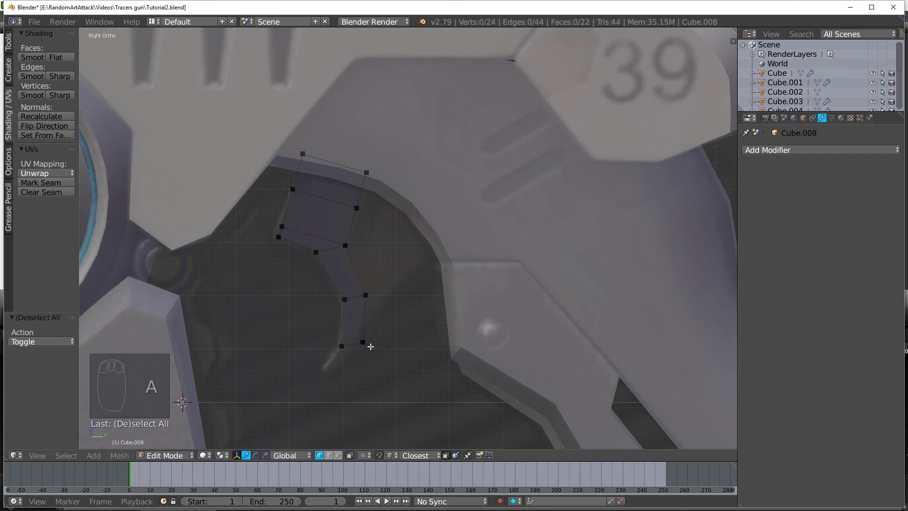
key(c)
click(370, 347)
right_click(370, 347)
key(g)
click(360, 349)
Step: Extrude the blade's end face and move it onto the tip of the reference trigger
key(a)
key(c)
click(346, 347)
key(e)
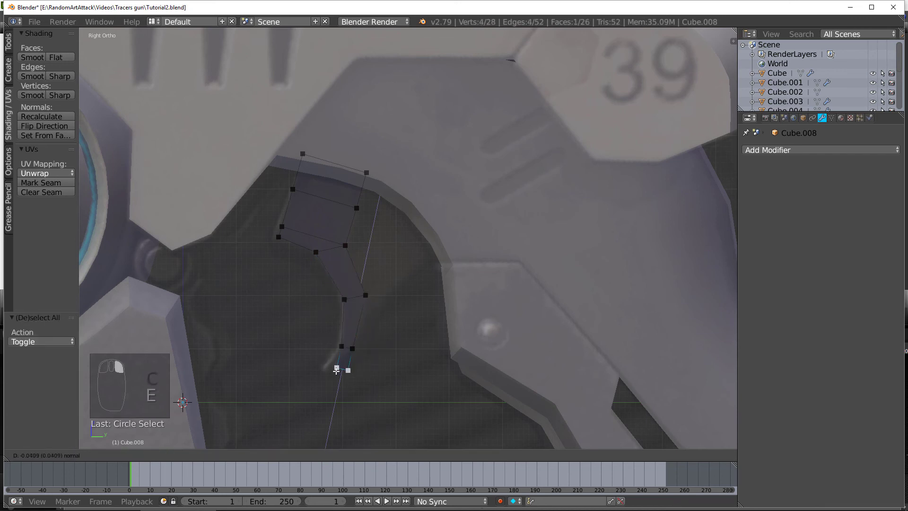
click(340, 369)
key(g)
click(328, 366)
Step: Narrow the trigger tip by moving its rear vertices closer to the front ones
key(s)
key(ctrl+z)
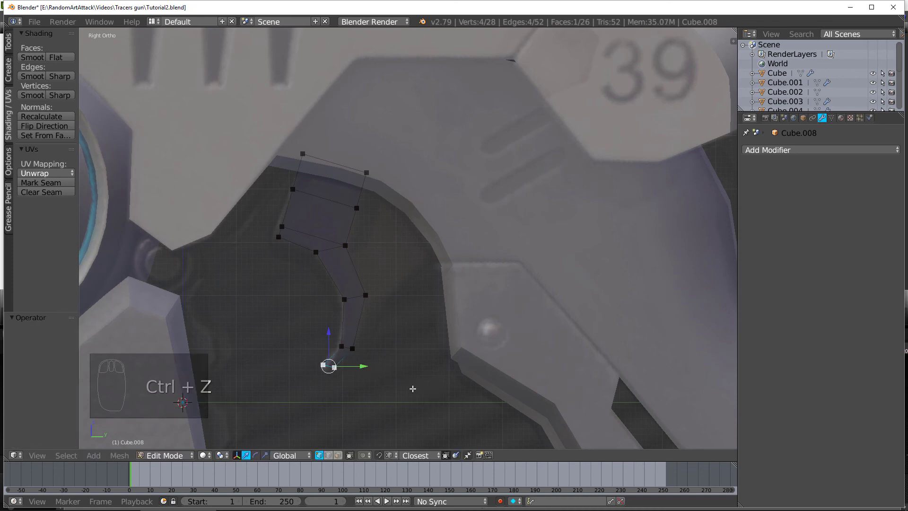
key(a)
right_drag(343, 376, 337, 376)
key(a)
key(a)
Step: Extrude the faces along the rear of the whole trigger backward by about 0.027
middle_drag(337, 377, 349, 277)
key(KP_1)
scroll(373, 345, down, 4)
key(KP_3)
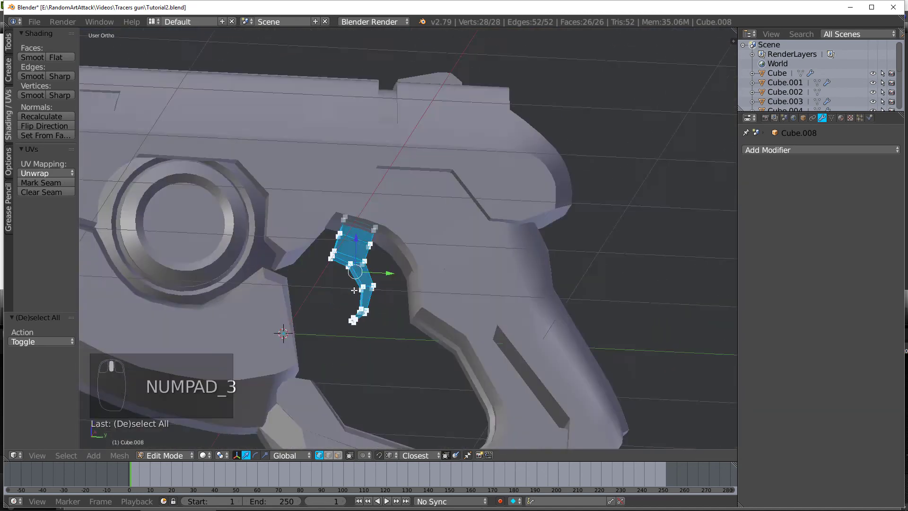
scroll(401, 245, up, 3)
scroll(401, 245, up, 1)
key(a)
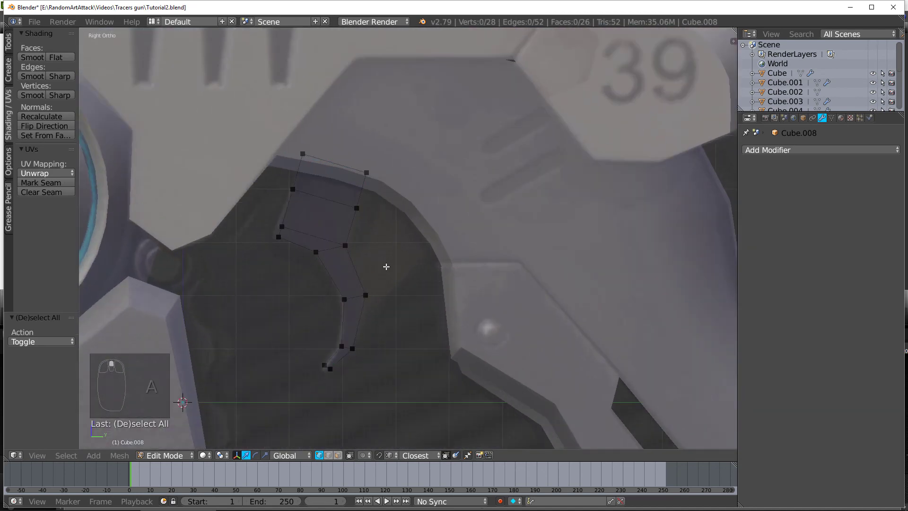
mouse_move(376, 172)
mouse_down()
mouse_move(361, 243)
mouse_move(363, 207)
mouse_move(364, 348)
mouse_up()
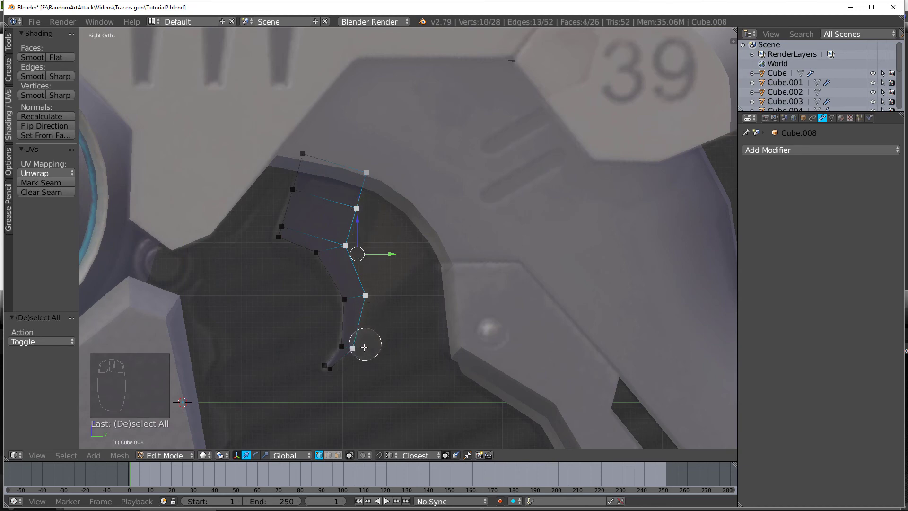
key(e)
click(375, 379)
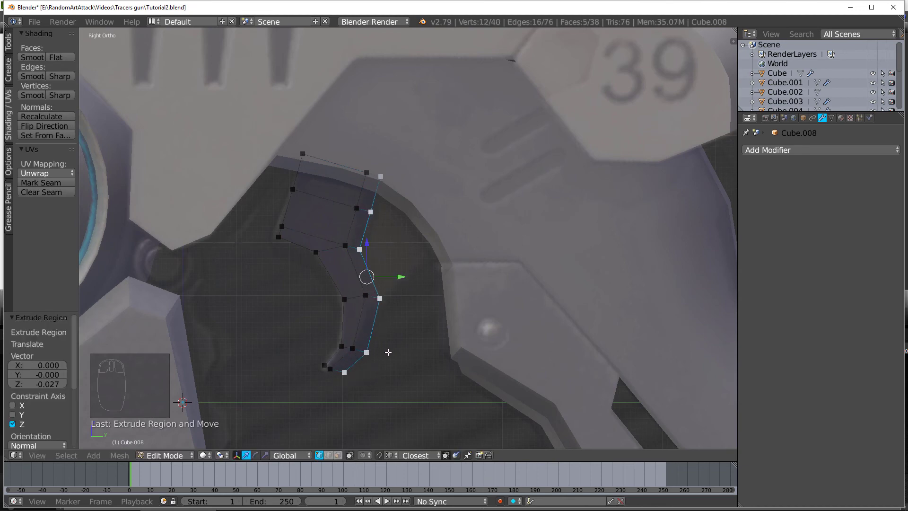
Step: Narrow the extruded rear faces along the X axis and inspect the shape in object mode
middle_drag(378, 371, 416, 350)
key(s)
key(x)
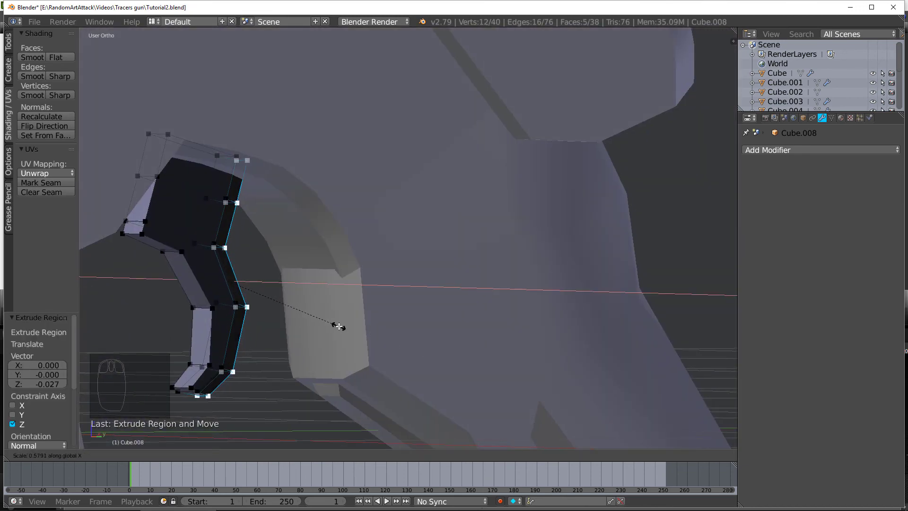
click(340, 321)
key(Tab)
scroll(307, 303, up, 5)
key(KP_3)
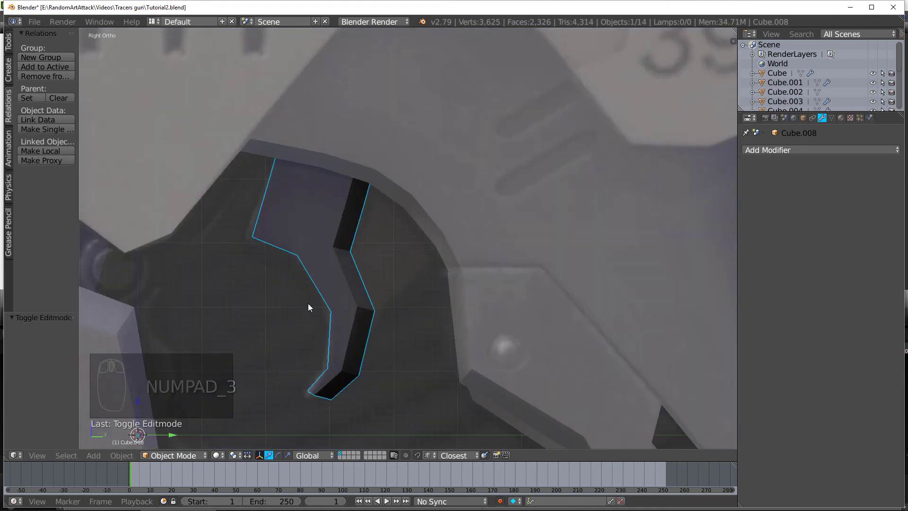
Step: Extrude the upper rear faces of the trigger up and back toward the grip's inner curve
key(a)
key(a)
key(a)
key(Tab)
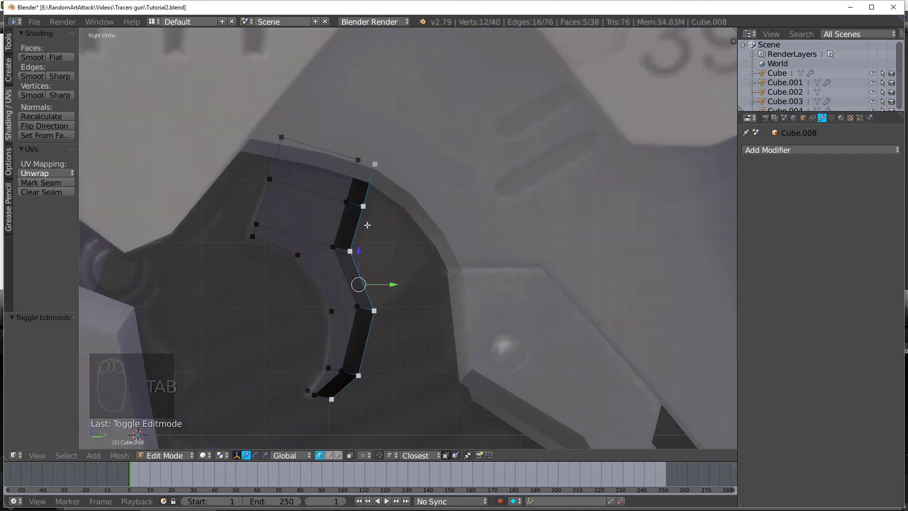
key(a)
key(c)
drag(376, 312, 361, 246)
key(Escape)
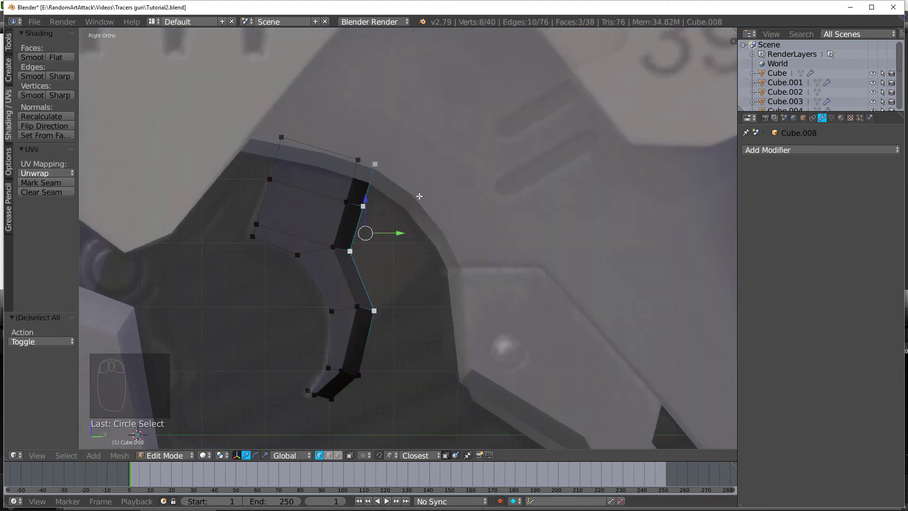
key(e)
key(g)
click(528, 115)
Step: Move the upper end of the new extrusion down to the frame's curve and rotate it to follow
key(a)
key(c)
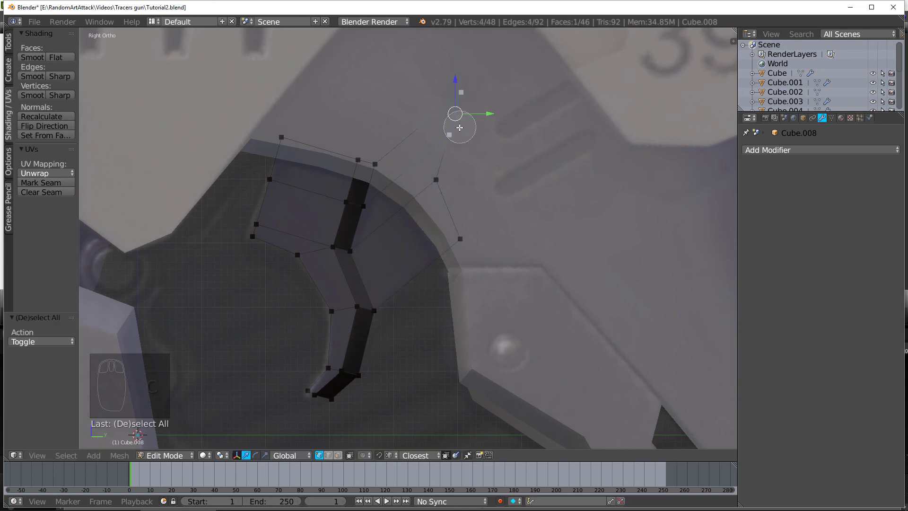
right_click(460, 128)
key(g)
click(411, 183)
key(r)
click(424, 167)
Step: Move the middle vertices of the rear extrusion onto the curved inner edge of the frame
key(a)
key(c)
click(446, 183)
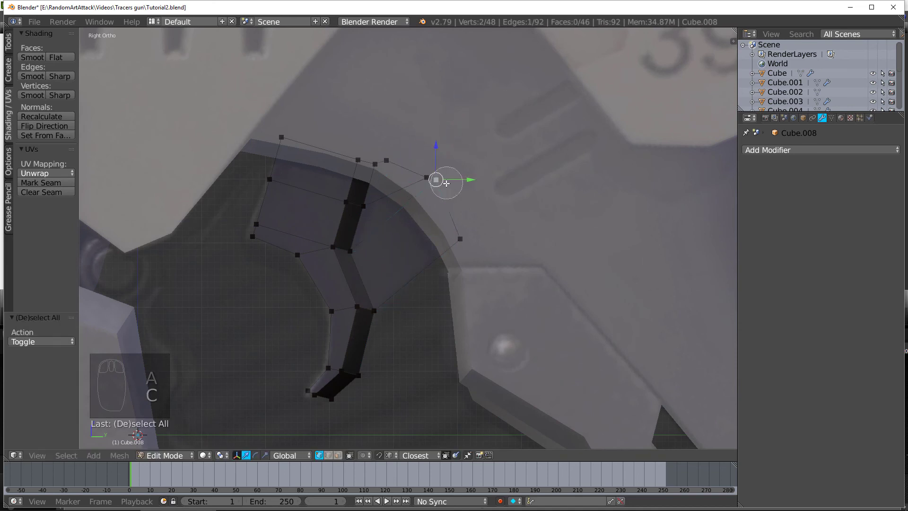
right_click(447, 183)
key(g)
click(429, 208)
Step: Move the lowest outer vertices of the rear extrusion onto the curved inner edge of the frame
key(a)
key(c)
click(463, 238)
right_click(463, 239)
key(g)
click(447, 247)
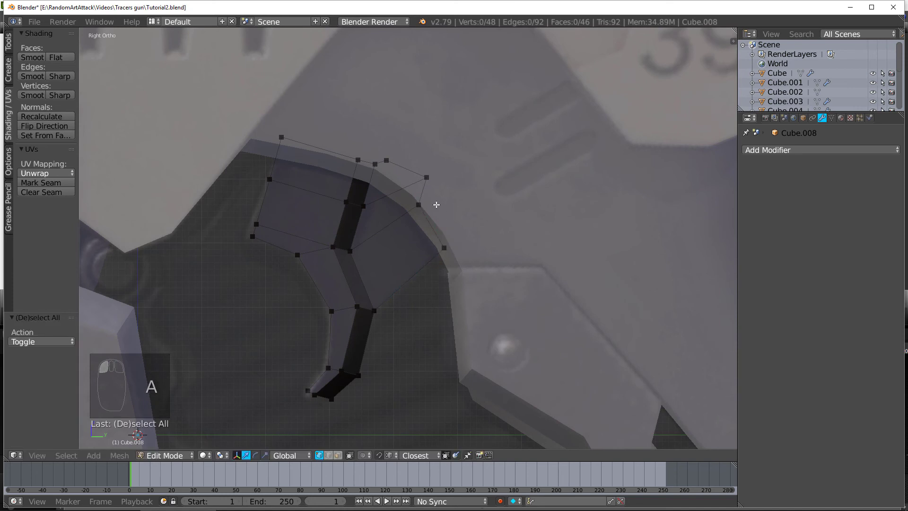
Step: Move the two remaining upper vertex pairs of the rear extrusion onto the frame's curve
key(c)
click(430, 178)
right_click(430, 176)
key(g)
click(405, 188)
key(a)
key(c)
click(391, 156)
key(g)
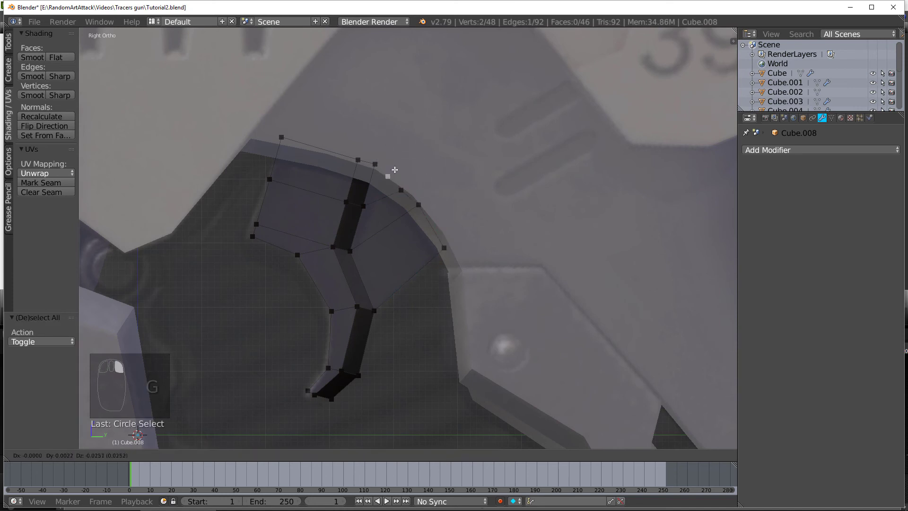
click(395, 169)
Step: Lower the top vertices of the trigger base to fit just inside the frame's edge
key(a)
click(279, 136)
key(a)
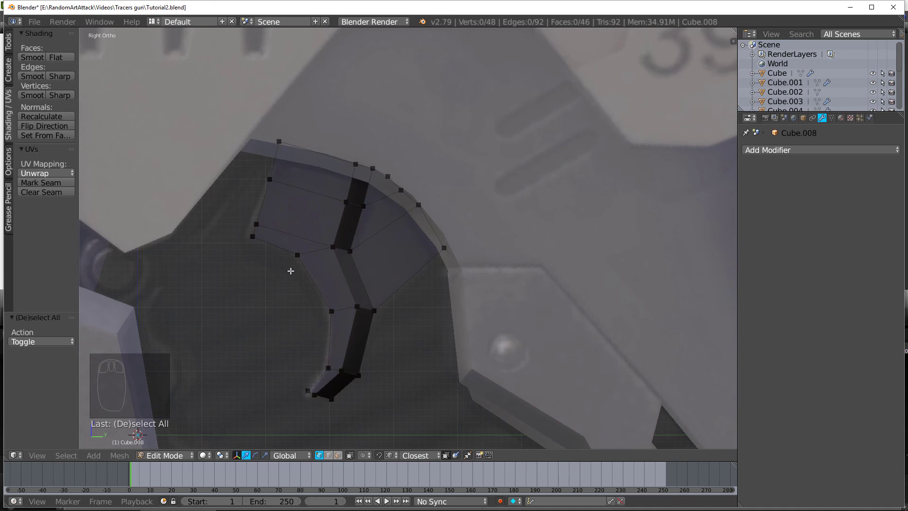
Step: Extrude the faces along the front of the trigger blade forward by about 0.024
key(a)
key(a)
key(c)
mouse_move(254, 250)
mouse_down()
mouse_move(318, 306)
mouse_move(303, 376)
mouse_up()
right_click(303, 374)
middle_drag(304, 369, 360, 341)
key(KP_3)
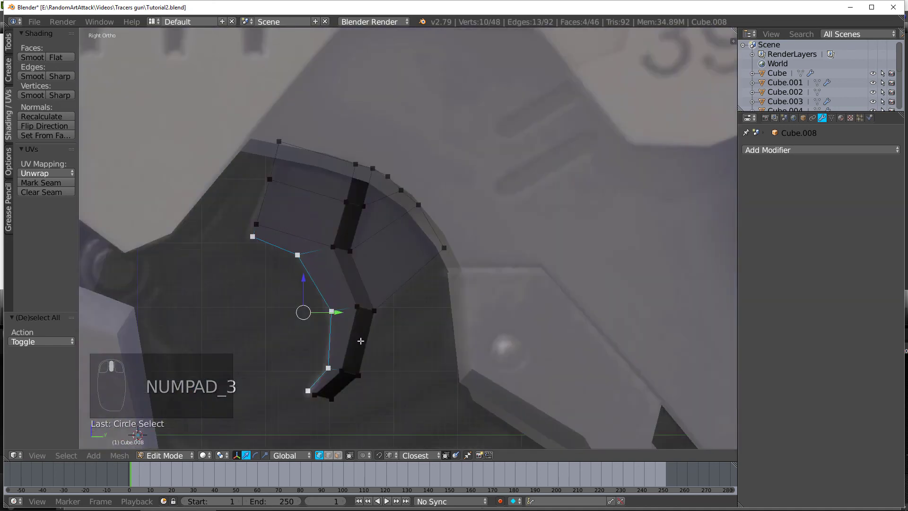
key(e)
click(401, 336)
Step: Narrow the extruded front faces, scaling them by 0.85 along the X axis
key(s)
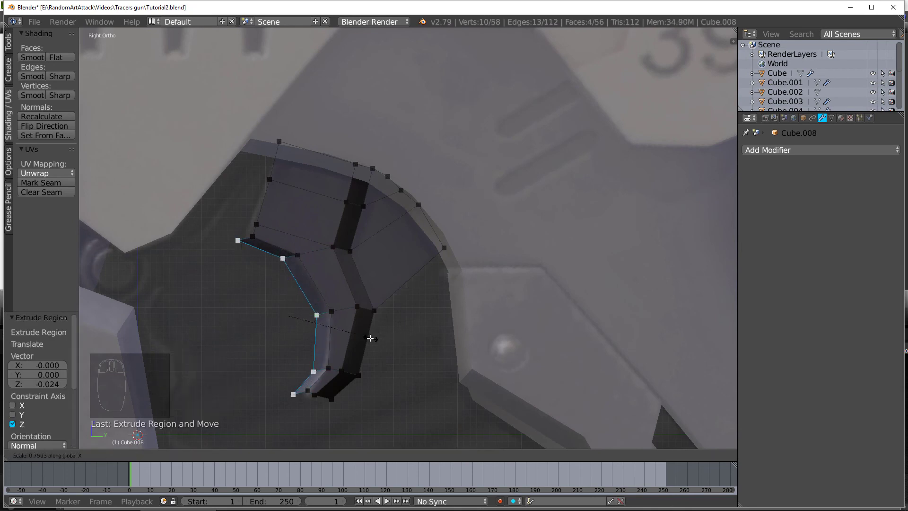
click(371, 338)
key(g)
click(373, 331)
middle_drag(377, 328, 357, 359)
key(s)
key(x)
click(271, 308)
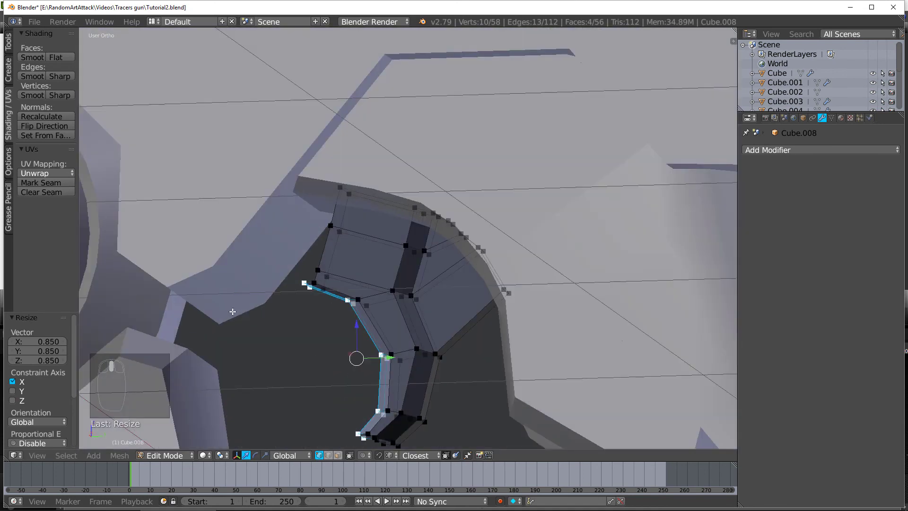
Step: Shift the extruded front faces of the trigger down by about 0.012
key(KP_3)
scroll(233, 310, up, 3)
key(g)
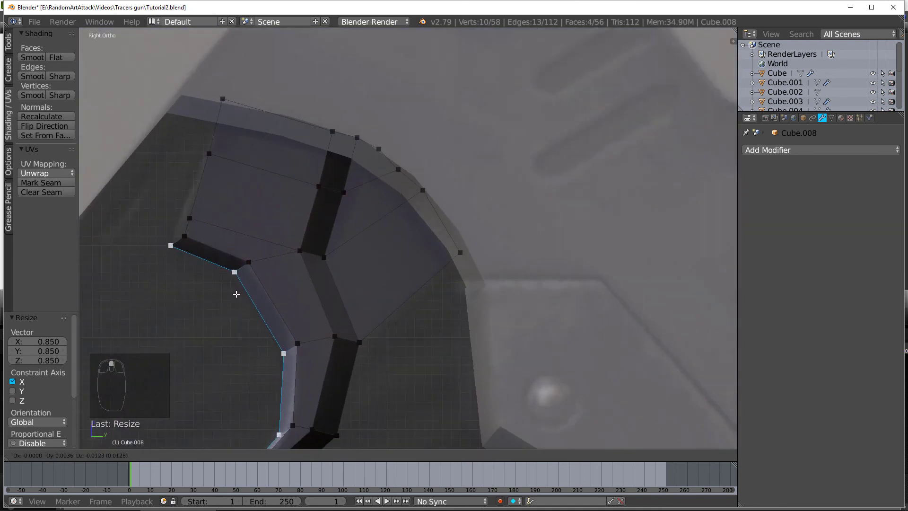
click(232, 294)
Step: Move the upper and tip end vertices of the front extrusion about 0.011 in Y and 0.017 in Z
shift+middle_drag(271, 309, 282, 218)
key(c)
middle_drag(284, 323, 245, 188)
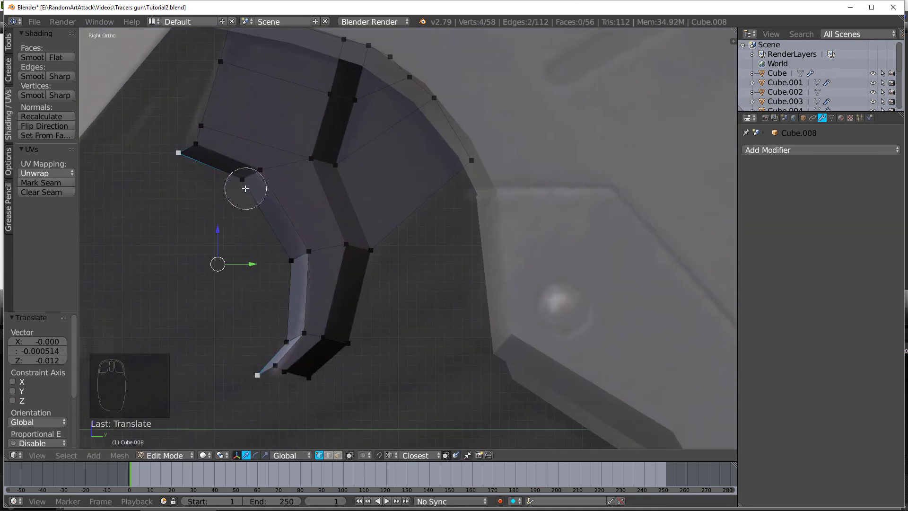
right_click(245, 189)
key(g)
click(318, 265)
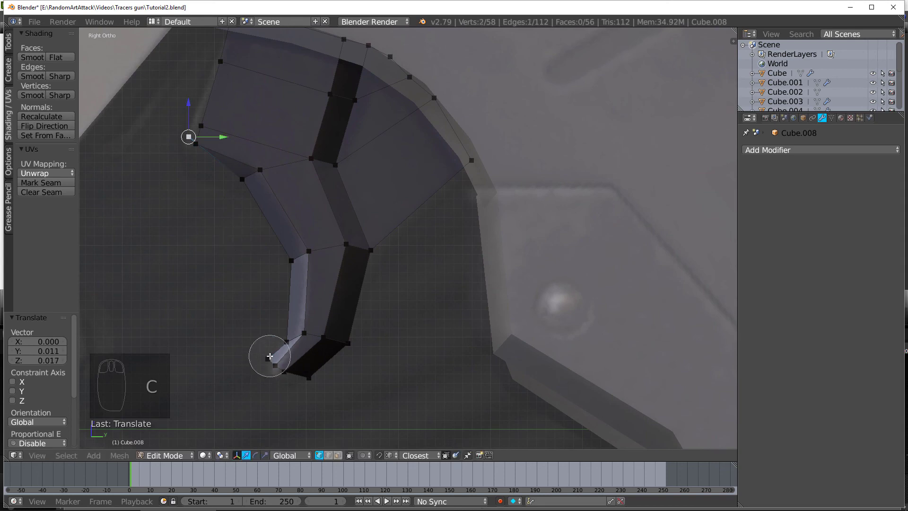
Step: Move only the upper end vertices of the front extrusion down below the base's front corner
right_click(270, 356)
key(g)
click(239, 264)
key(a)
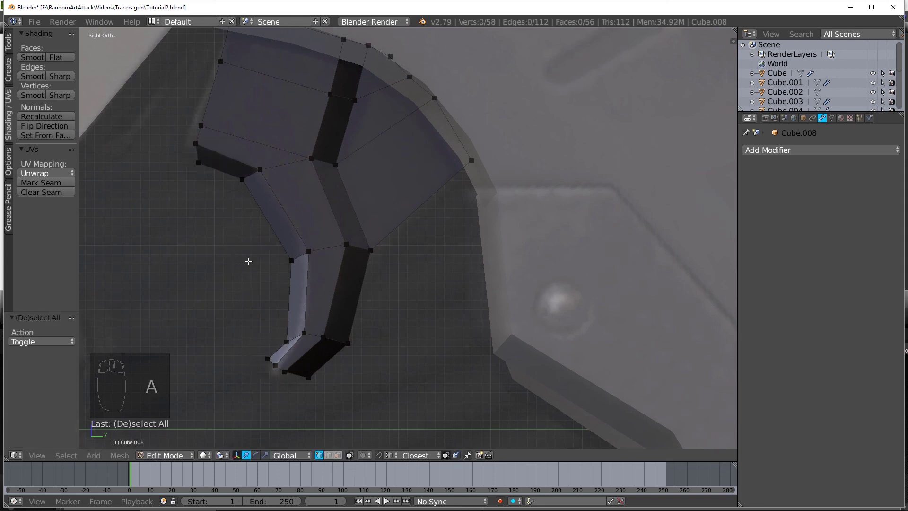
Step: Raise the front-edge vertices just above the trigger's tip slightly to refine its curve
key(Tab)
mouse_move(247, 260)
middle_down()
mouse_move(282, 229)
mouse_move(311, 240)
mouse_move(227, 224)
mouse_move(257, 252)
middle_up()
key(KP_3)
key(Tab)
scroll(263, 253, up, 3)
key(a)
key(a)
key(a)
key(a)
key(c)
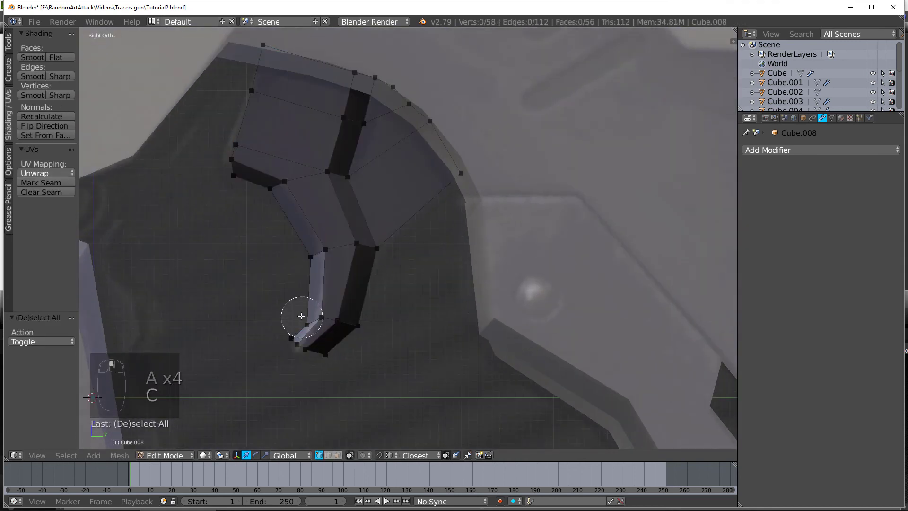
right_click(302, 318)
key(g)
click(305, 309)
key(a)
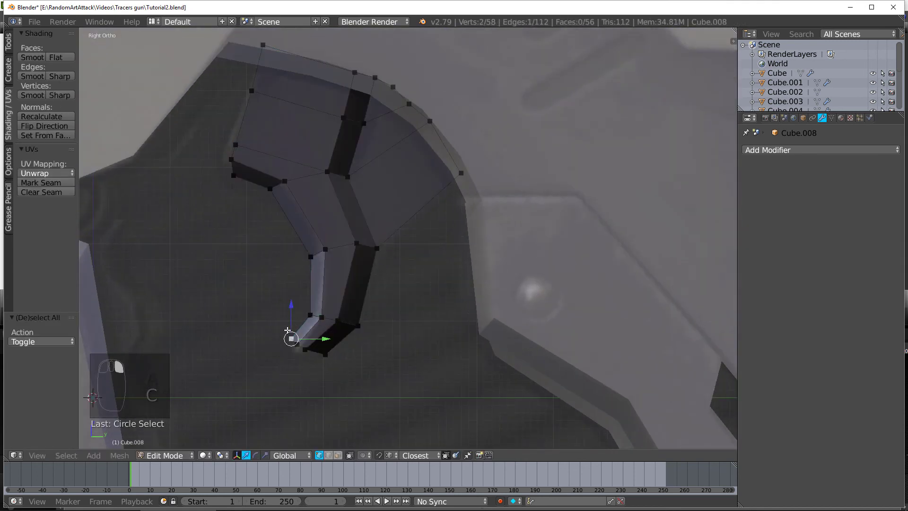
Step: Move the tip's front end vertices slightly inward and its rear bottom vertices about 0.004 in Y and 0.008 in Z
key(a)
key(a)
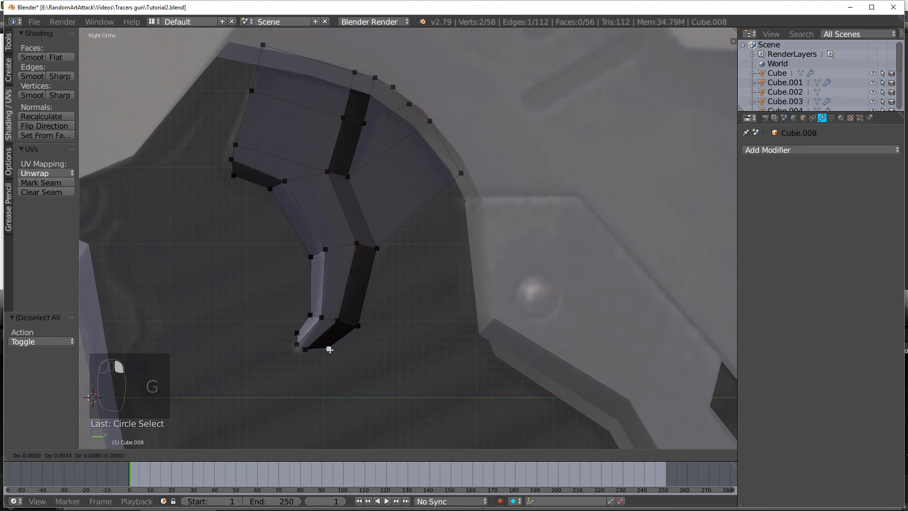
key(Tab)
Step: Recalculate the normals of the entire trigger mesh
scroll(325, 281, down, 6)
middle_drag(325, 281, 382, 274)
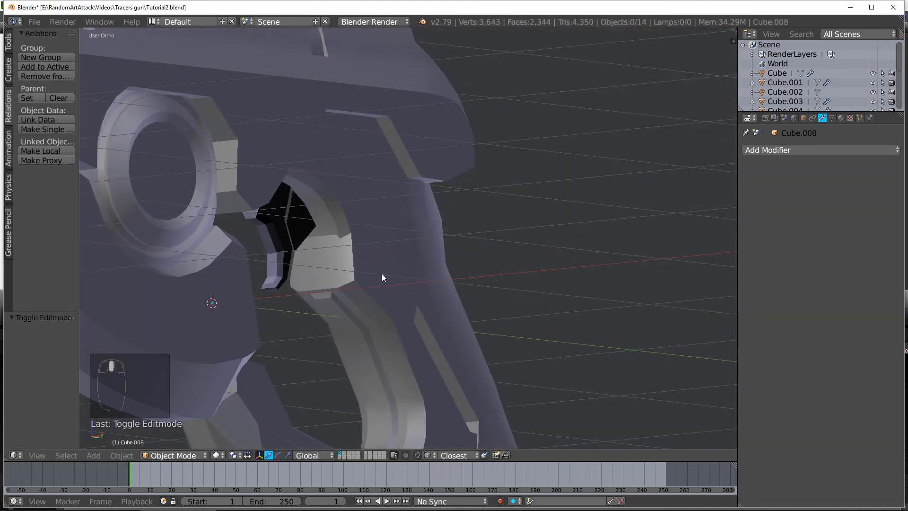
scroll(381, 274, down, 3)
key(Tab)
key(a)
click(46, 117)
Step: Add an Edge Split modifier with a 26° split angle to the trigger and shade all its faces smooth
click(770, 149)
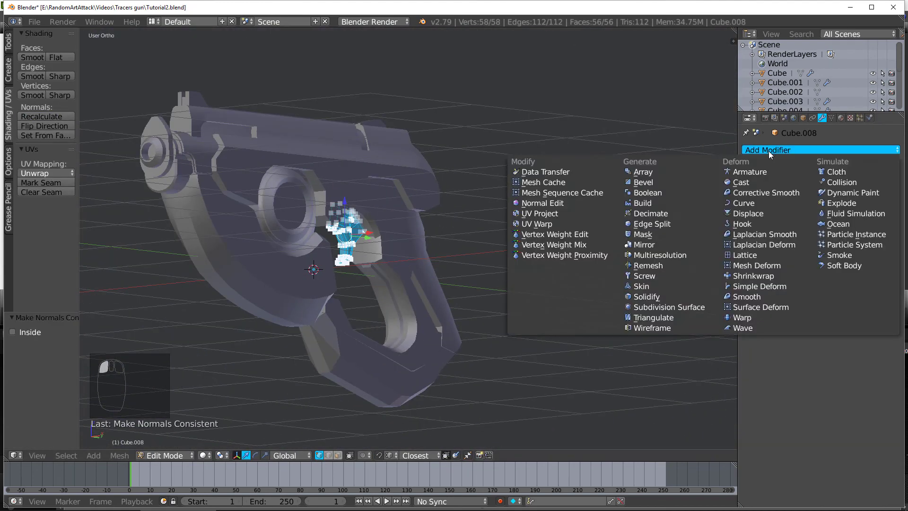
click(650, 224)
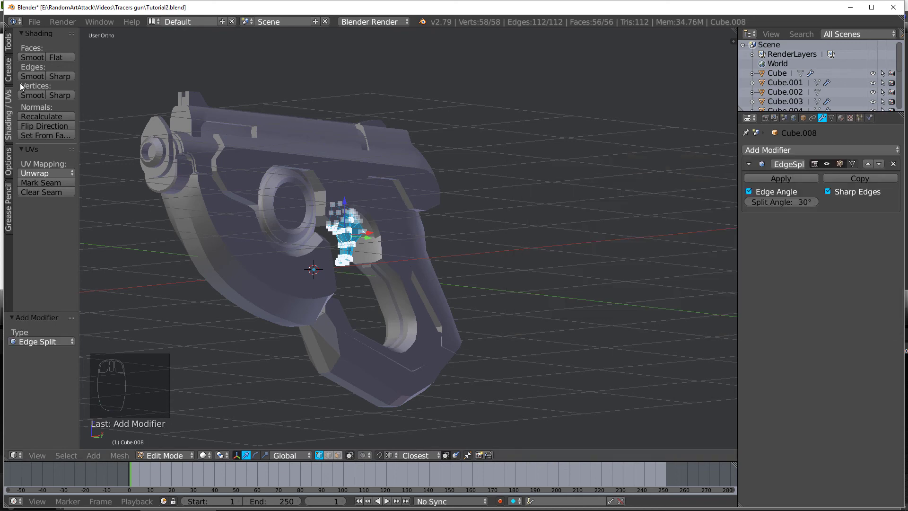
click(32, 57)
key(Tab)
scroll(336, 246, up, 5)
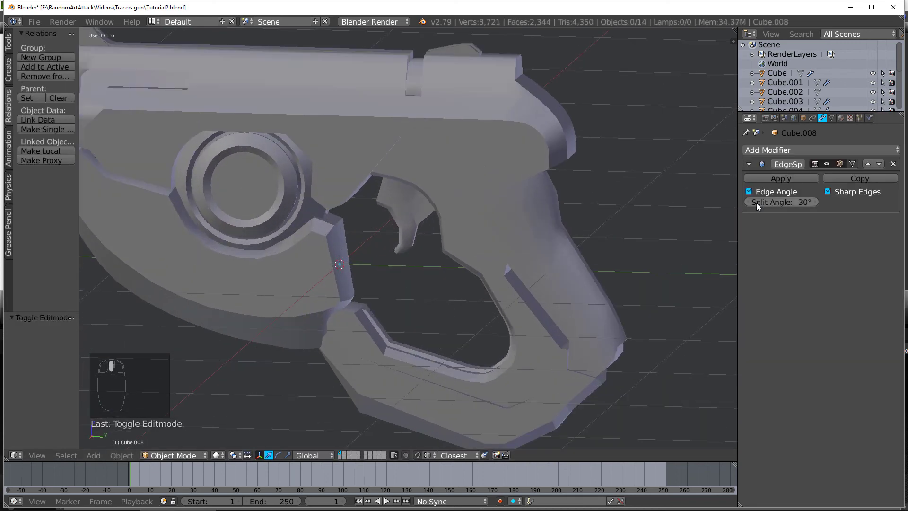
middle_drag(417, 184, 396, 195)
Step: Examine the ridged piece inside the grip opening in the perspective reference images of the gun
key(KP_3)
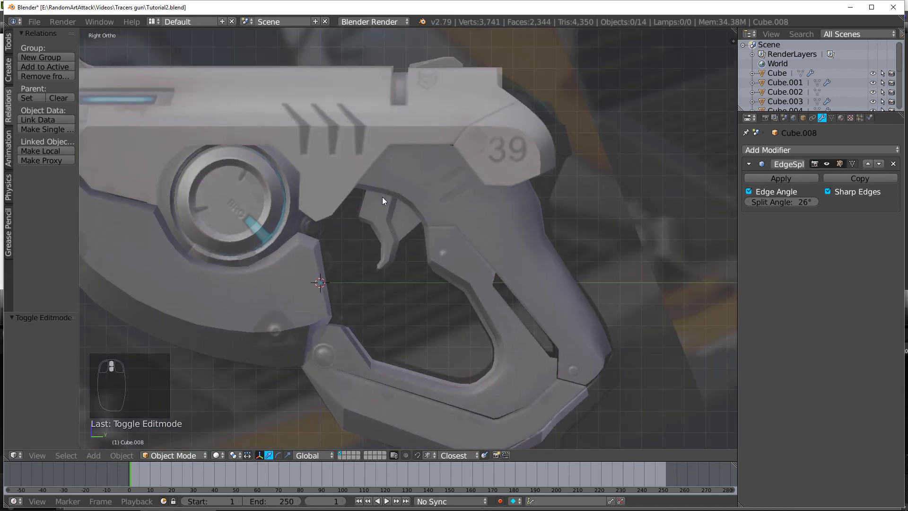
scroll(316, 254, up, 2)
scroll(314, 205, down, 8)
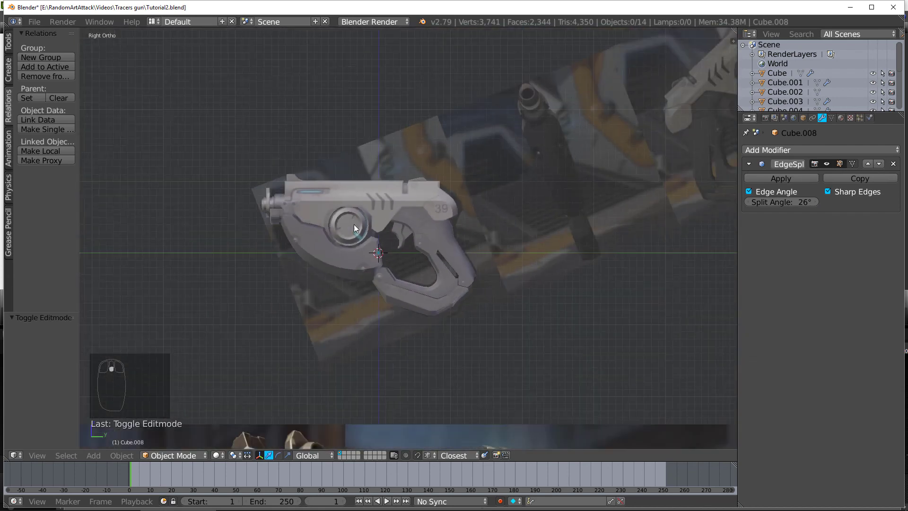
shift+middle_drag(373, 338, 378, 118)
shift+middle_drag(342, 322, 432, 150)
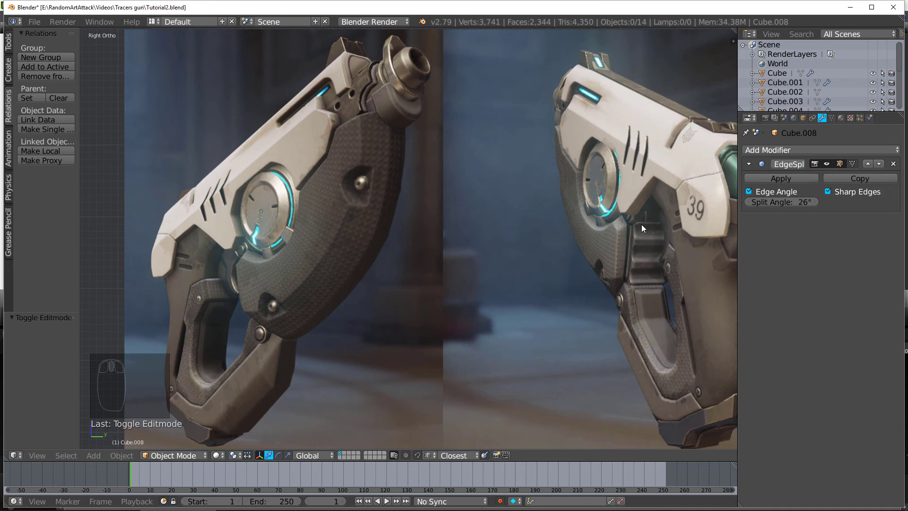
shift+middle_drag(454, 82, 405, 259)
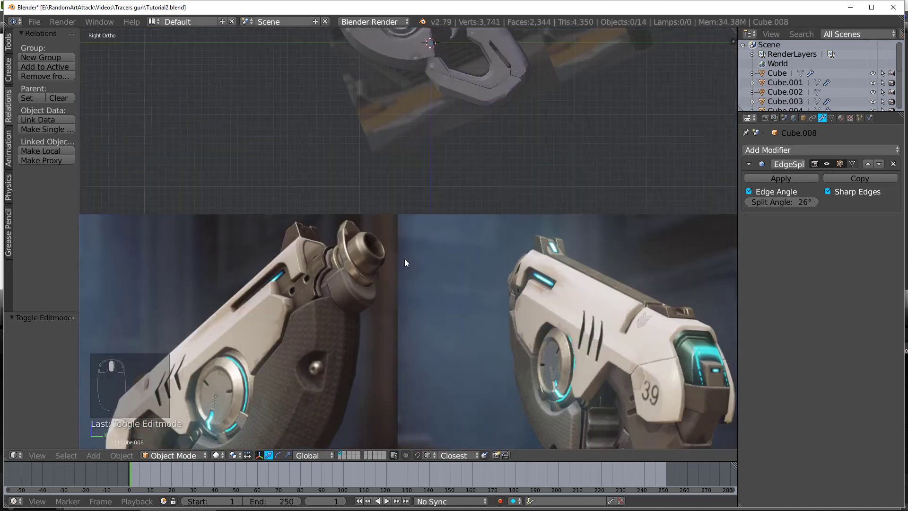
shift+middle_drag(438, 52, 424, 235)
Step: Add a cube at the origin and scale its mesh down to 0.056
scroll(445, 227, up, 3)
key(shift+a)
click(492, 239)
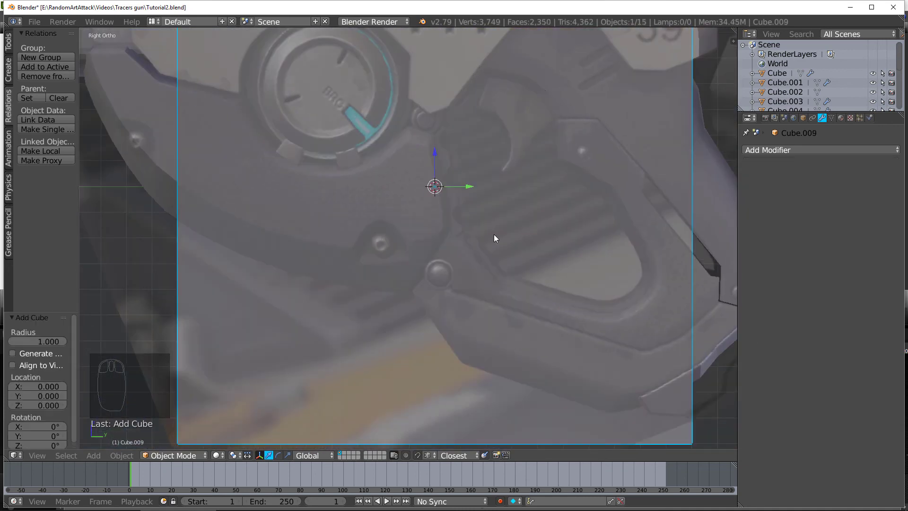
key(Tab)
key(s)
click(445, 193)
Step: Scale the cube mesh by 0.732 and place it near the upper end of the lower body's slanted rear edge
scroll(450, 190, up, 4)
shift+middle_drag(513, 154, 515, 288)
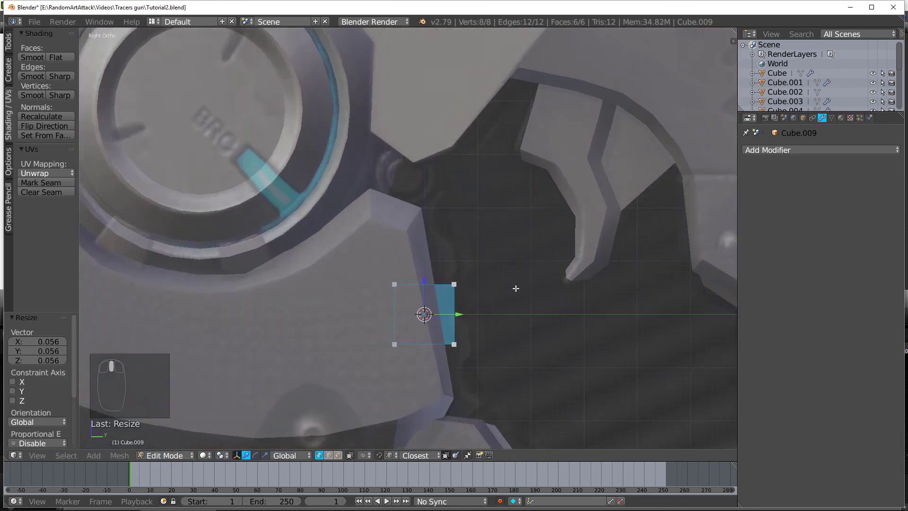
key(g)
click(485, 180)
key(s)
key(g)
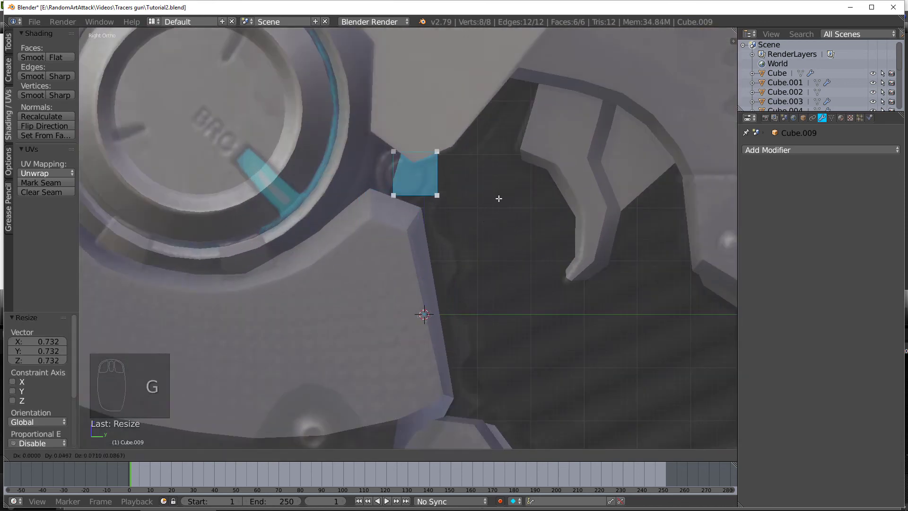
click(510, 268)
Step: Rotate the cube to match the slanted rear edge and shift it onto that edge's upper corner
key(r)
click(512, 256)
key(g)
click(486, 238)
key(a)
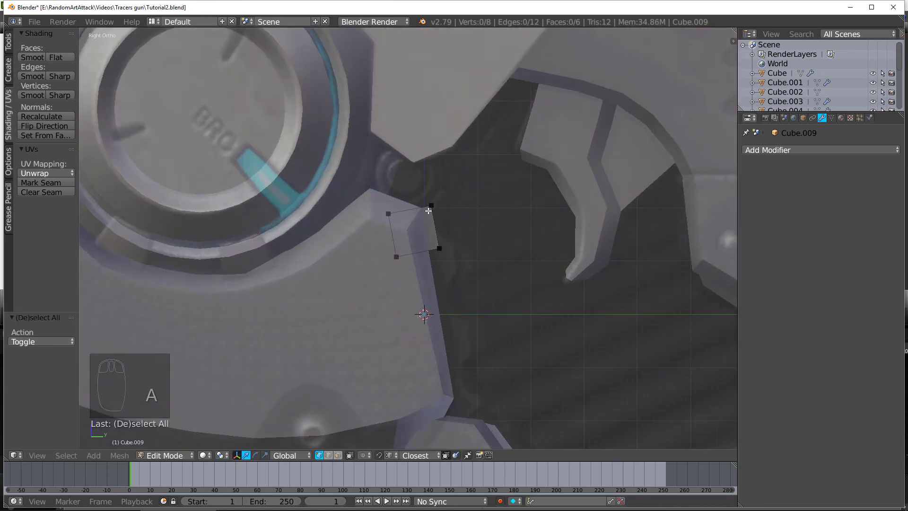
Step: Flatten the cube by lowering its top vertices and raising its bottom vertices
key(g)
click(379, 226)
key(a)
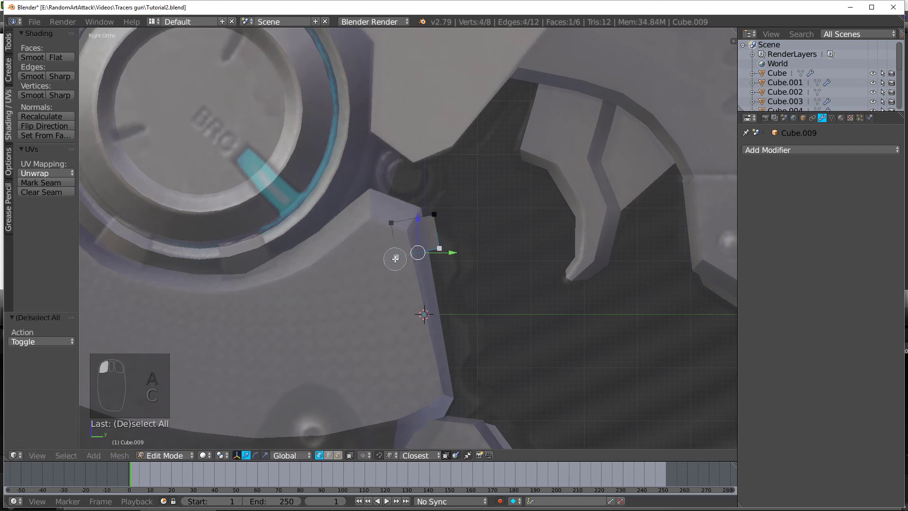
key(g)
click(393, 245)
key(a)
Step: Extrude the cube's bottom face down along the edge and pull its outer vertices toward the trigger
key(c)
click(436, 239)
click(388, 251)
key(e)
click(390, 268)
key(a)
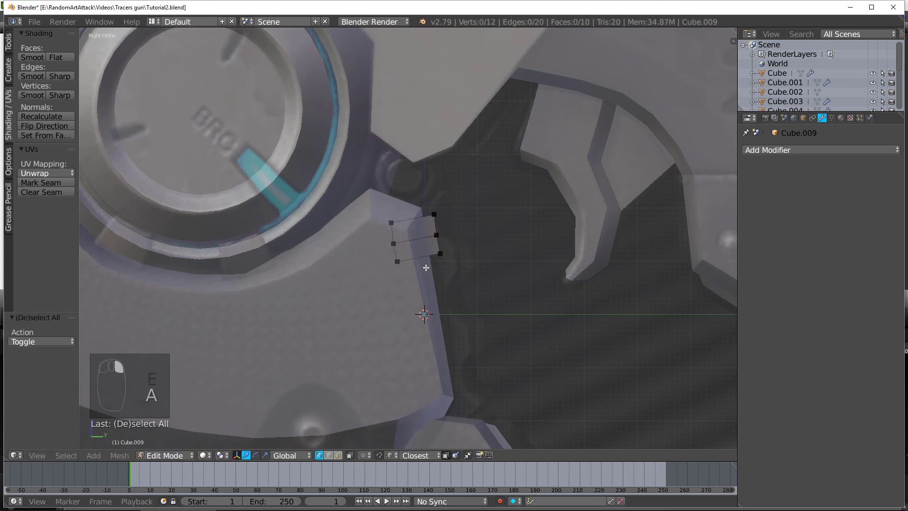
key(g)
click(461, 251)
key(a)
Step: Extrude the bottom face down again to form the crest of the first ridge
key(c)
click(449, 258)
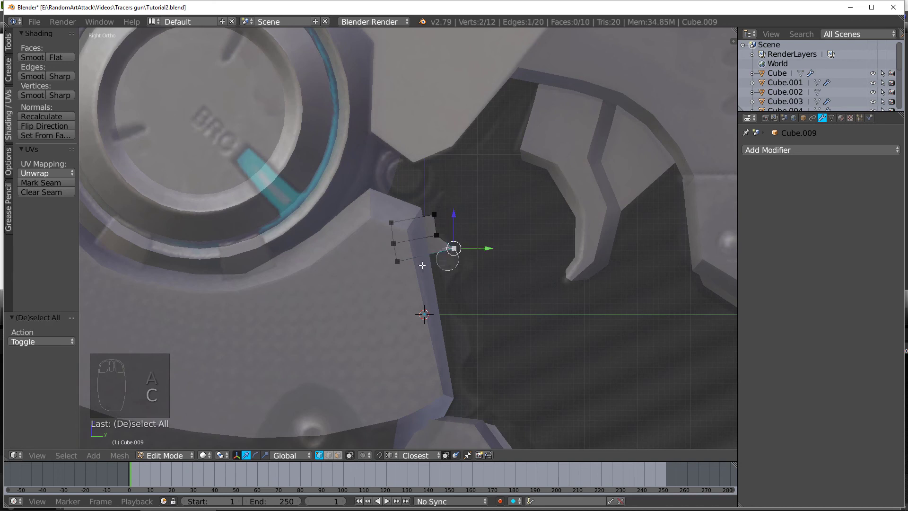
click(389, 267)
right_click(382, 271)
key(e)
click(391, 290)
key(a)
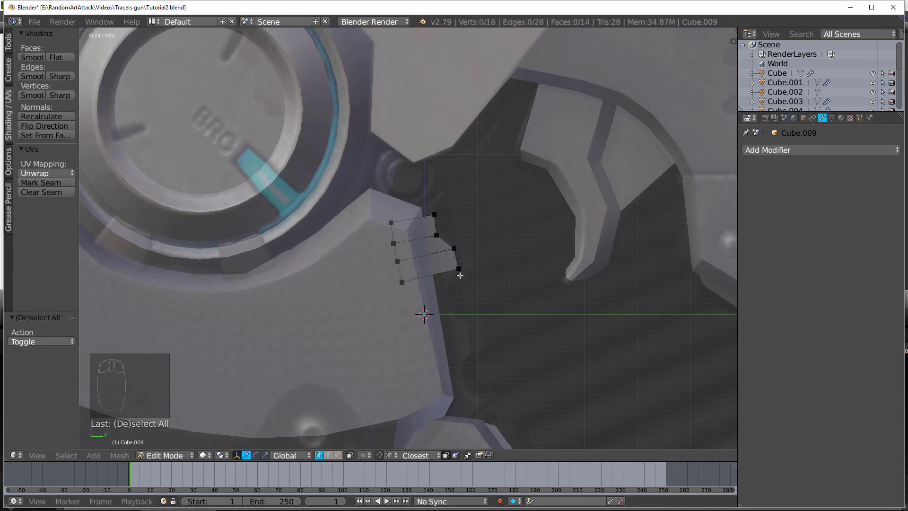
Step: Extrude the bottom face 0.028 and pull its outer vertices inward to close the first ridge
click(404, 288)
click(469, 271)
right_click(470, 271)
key(e)
click(470, 286)
key(g)
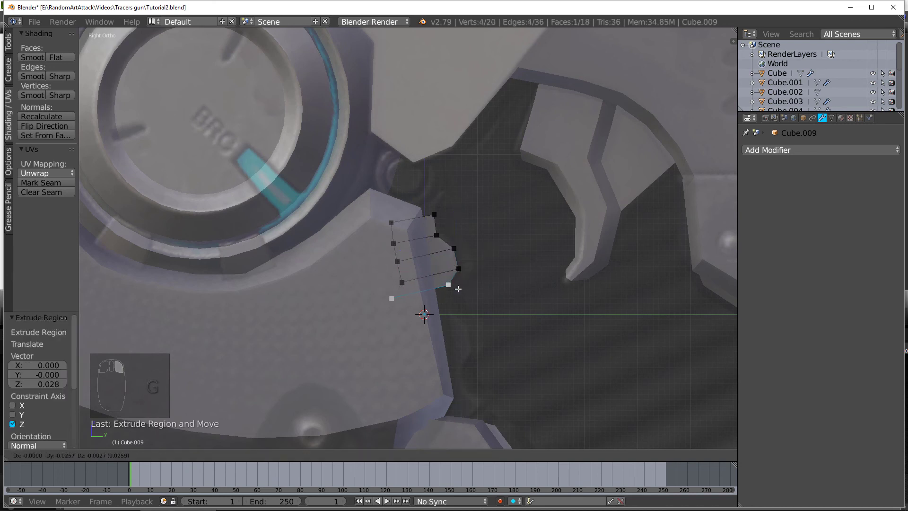
click(457, 289)
Step: Move the lowest inner vertices toward the slanted edge to even out the strip's width
key(a)
click(387, 302)
key(g)
click(405, 299)
Step: Move the strip's inner column of vertices toward the trigger and rotate it to follow the slanted edge
key(a)
key(c)
drag(389, 226, 414, 295)
right_click(406, 289)
key(g)
click(416, 286)
key(r)
click(432, 310)
key(a)
Step: Extrude the strip's bottom face down as the groove below the first ridge and adjust its position
key(c)
right_click(414, 296)
key(e)
click(419, 326)
key(g)
click(422, 323)
Step: Extrude the groove's bottom face down and move its outer vertices about 0.024 in Y to start the second ridge
key(a)
key(c)
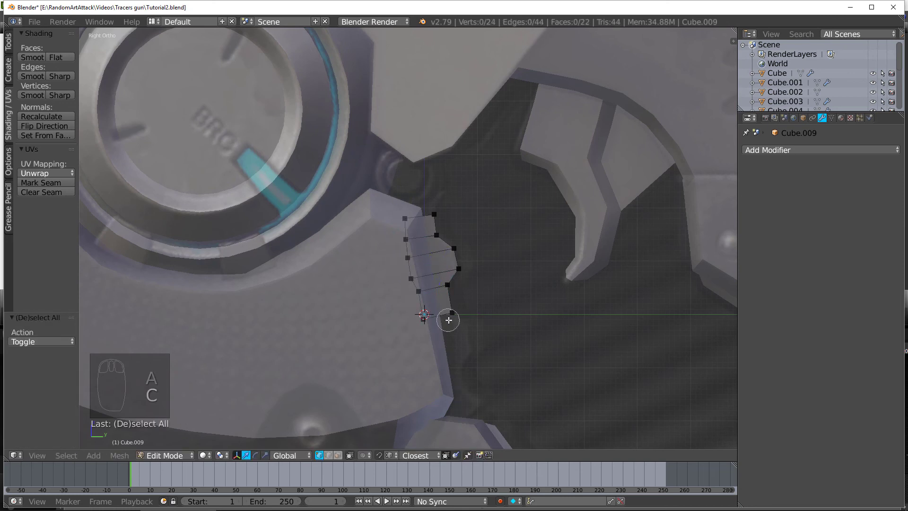
drag(449, 320, 428, 319)
right_click(428, 319)
key(e)
click(444, 340)
key(a)
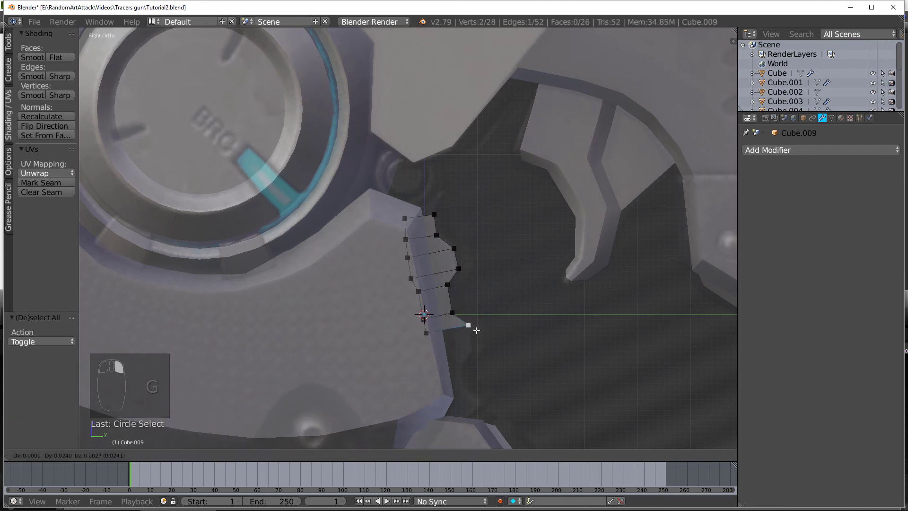
Step: Extrude the bottom face down to form the crest of the second ridge
right_click(462, 325)
key(e)
click(432, 367)
key(a)
Step: Extrude the second ridge's bottom face down and move its outer vertices by -0.031 in Y and -0.004 in Z
key(c)
drag(471, 357, 431, 360)
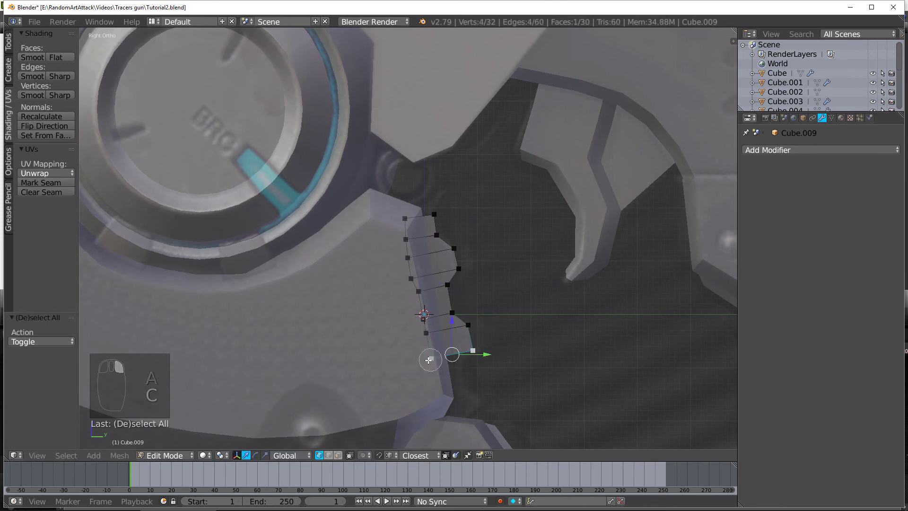
right_click(430, 360)
key(e)
click(432, 375)
key(a)
key(c)
click(475, 373)
key(g)
click(465, 369)
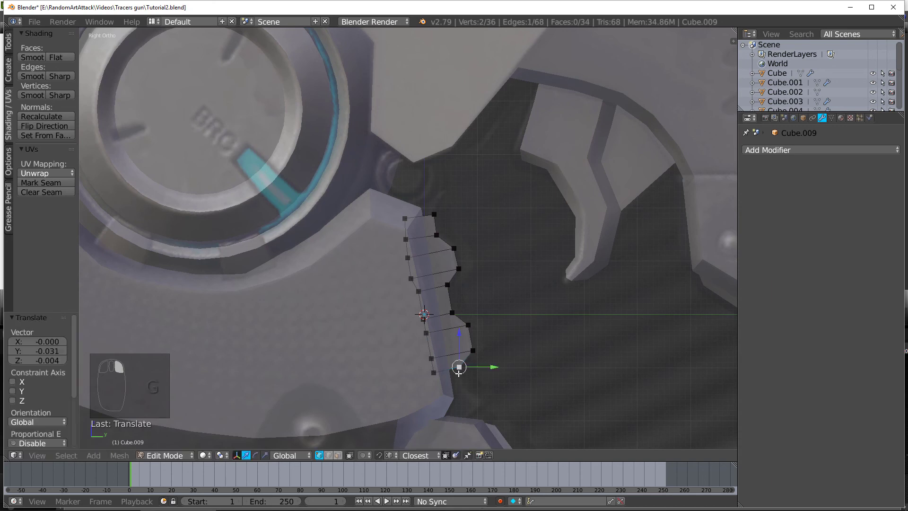
Step: Extrude a short groove section below the second ridge and nudge its end face into line with the edge
shift+middle_drag(463, 367, 405, 308)
scroll(402, 321, up, 1)
key(a)
right_click(399, 331)
key(e)
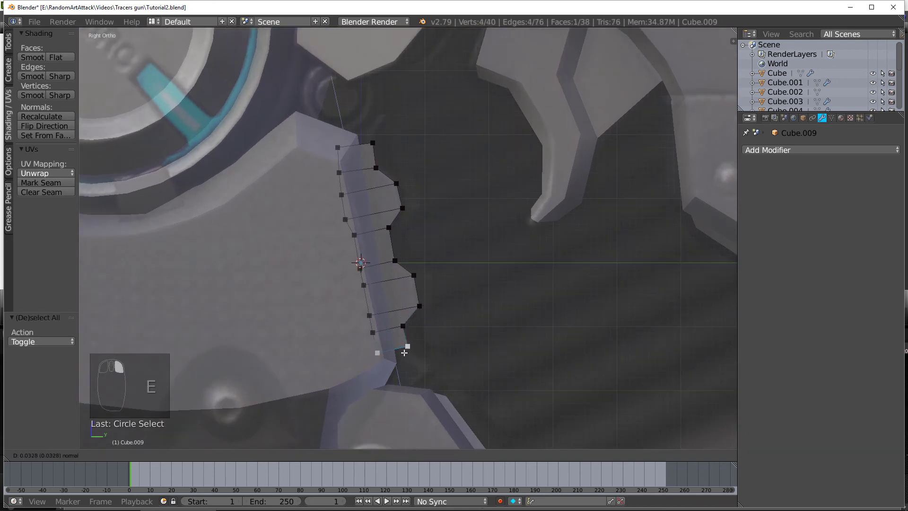
click(409, 355)
key(g)
click(411, 358)
key(a)
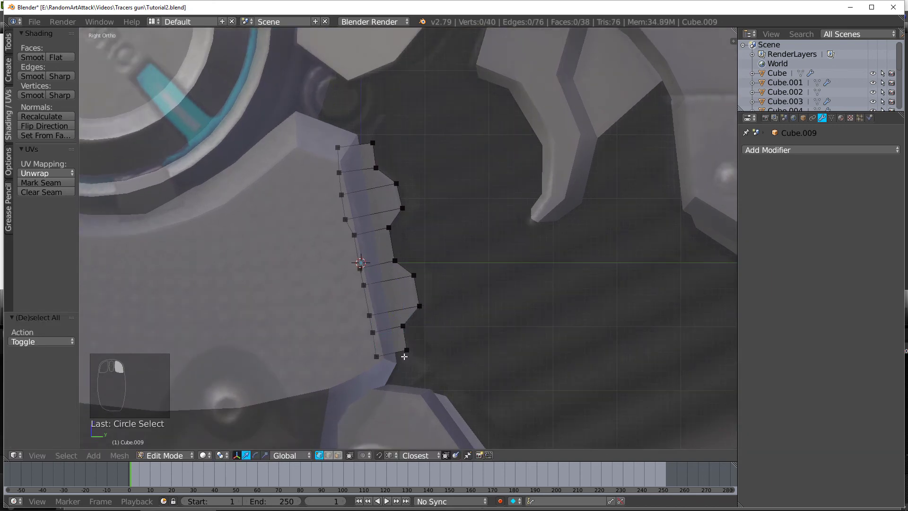
Step: Delete the strip's entire inner column of vertices, leaving only the ridged outer profile
drag(378, 358, 333, 156)
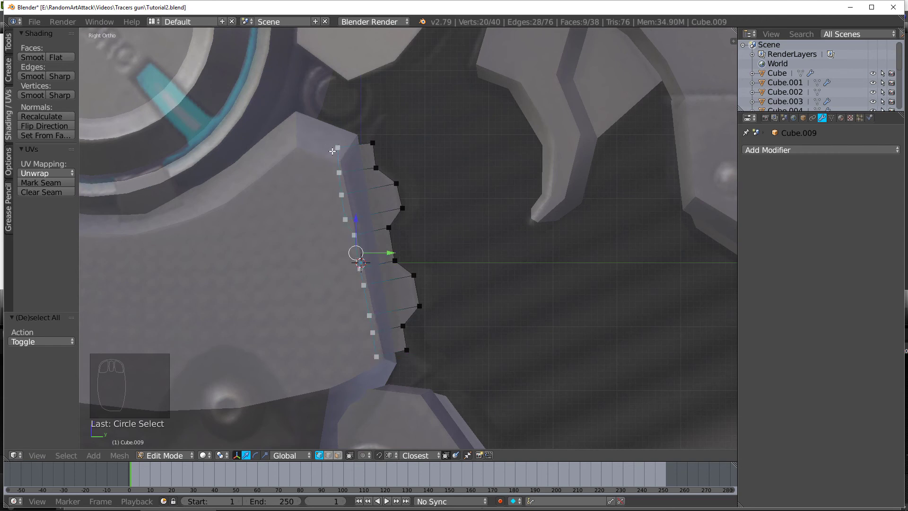
key(x)
click(333, 149)
key(a)
key(a)
key(a)
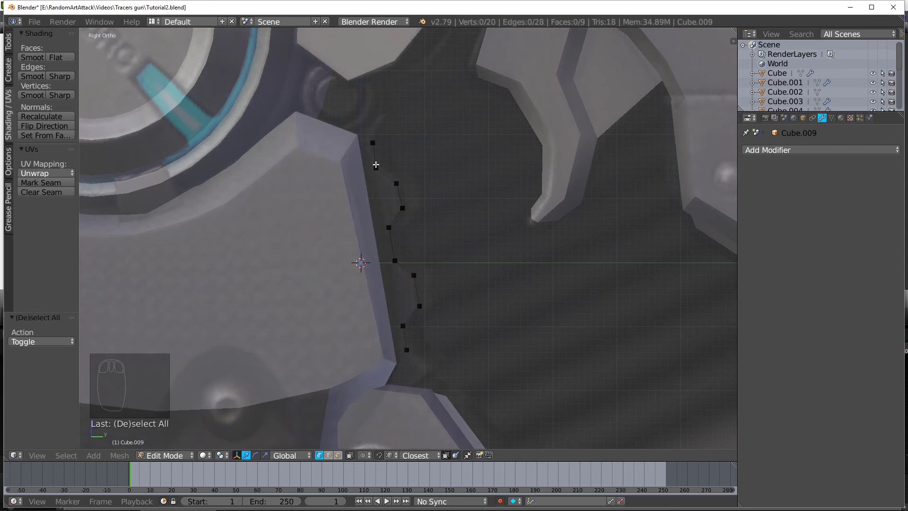
Step: Extrude the profile's bottom edge outward, then back by -0.027 in Y and -0.032 in Z to form a third ridge
key(c)
click(407, 356)
right_click(408, 355)
key(e)
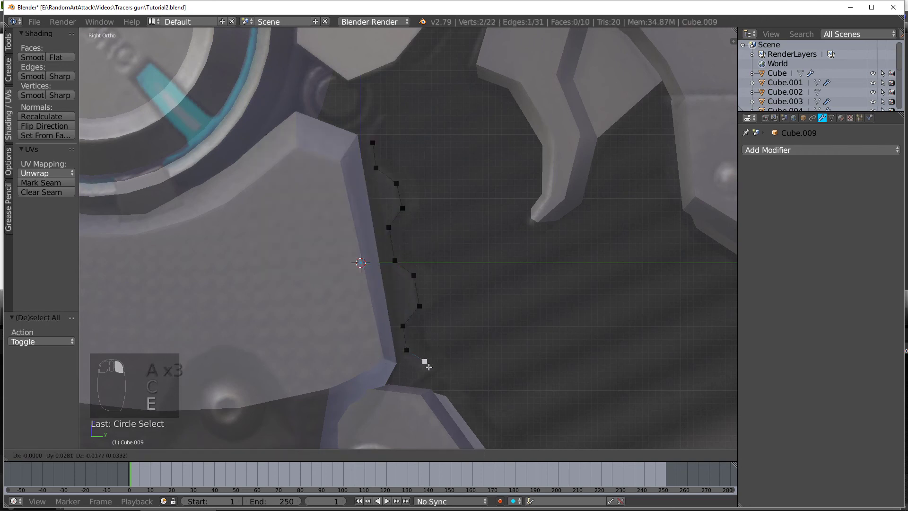
click(428, 374)
key(e)
click(413, 394)
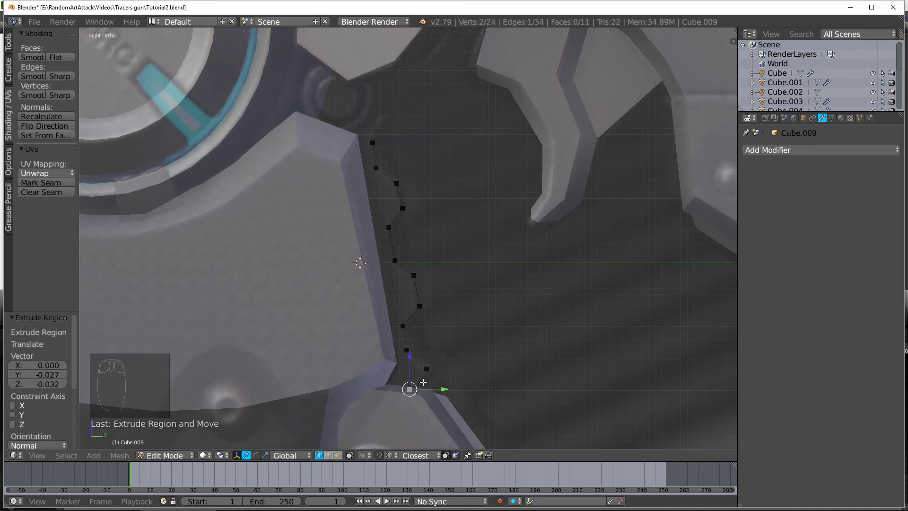
key(a)
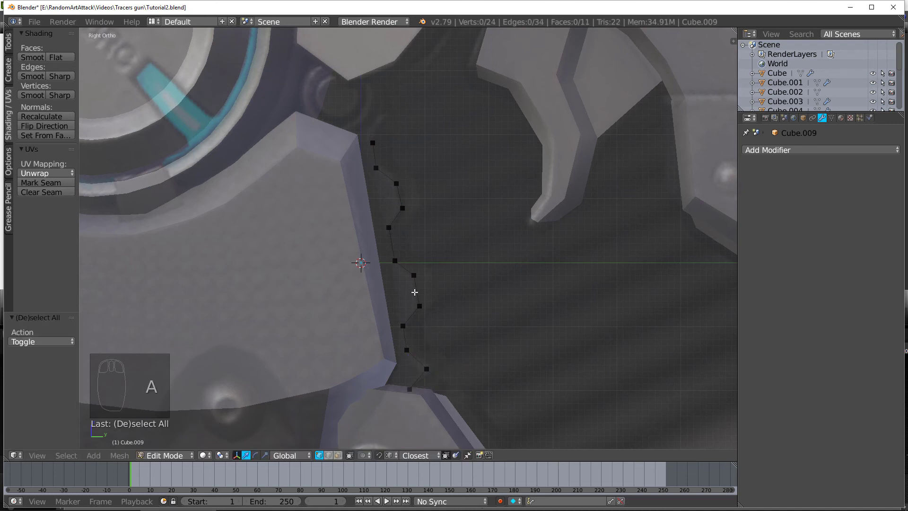
Step: Extrude the whole ridged profile inward past the slanted edge to give it thickness
key(a)
key(e)
key(z)
click(395, 343)
key(a)
key(a)
Step: Inspect the thickened ridged strip and compare it with the perspective reference images
middle_drag(395, 344, 398, 265)
key(KP_3)
scroll(418, 262, up, 1)
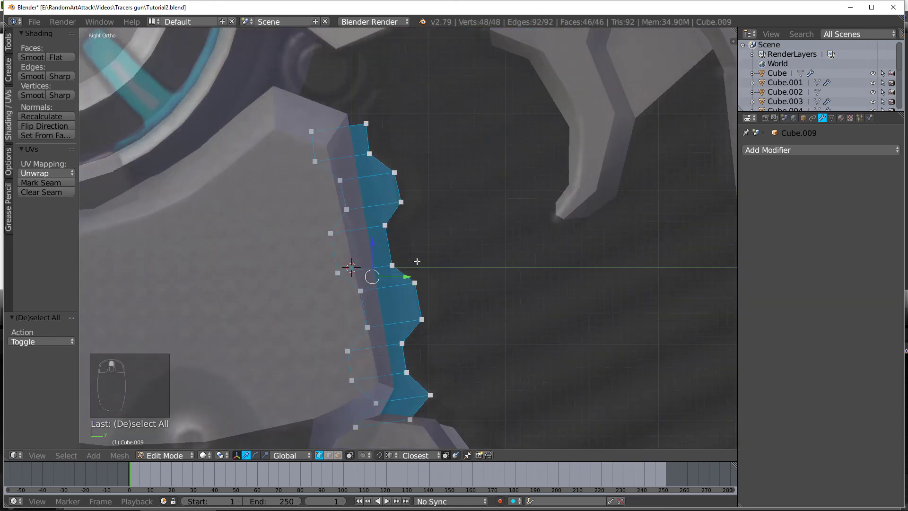
scroll(419, 261, down, 14)
shift+middle_drag(317, 444, 338, 294)
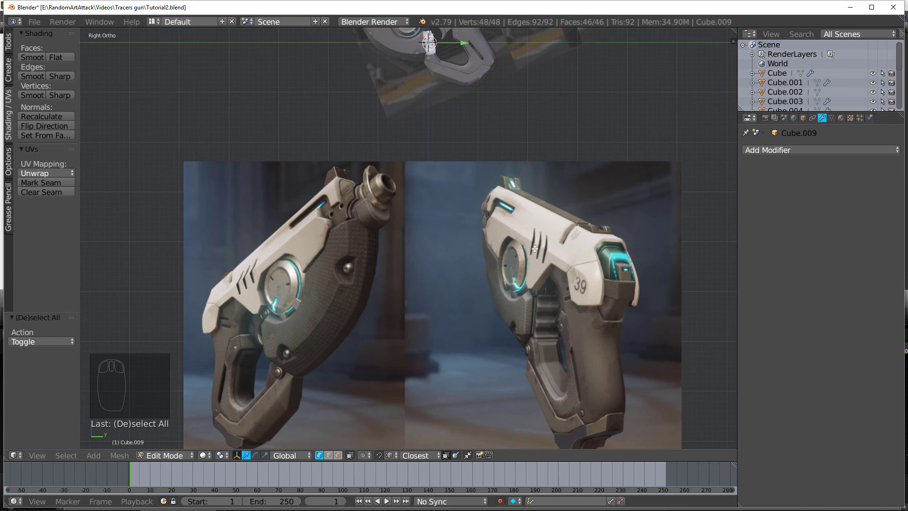
Step: Widen the whole ridged strip along X so it spans the slanted rear edge of the lower body
shift+middle_drag(504, 103, 477, 329)
scroll(426, 302, up, 8)
shift+middle_drag(417, 303, 427, 203)
middle_drag(427, 210, 373, 227)
shift+middle_drag(392, 248, 457, 243)
scroll(457, 243, up, 3)
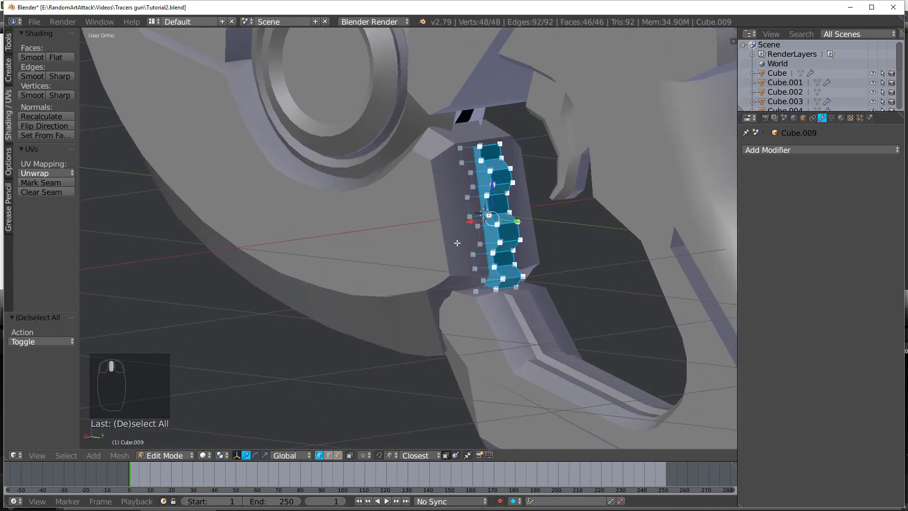
key(s)
key(x)
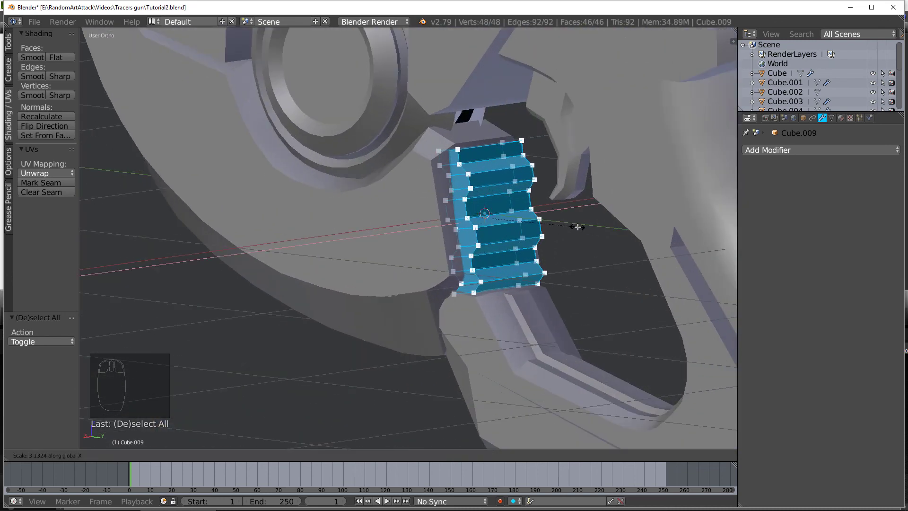
click(563, 229)
key(Tab)
Step: Move the ridged strip's top vertices slightly upward to match the side reference
middle_drag(538, 202, 578, 217)
key(KP_3)
scroll(357, 197, up, 3)
key(a)
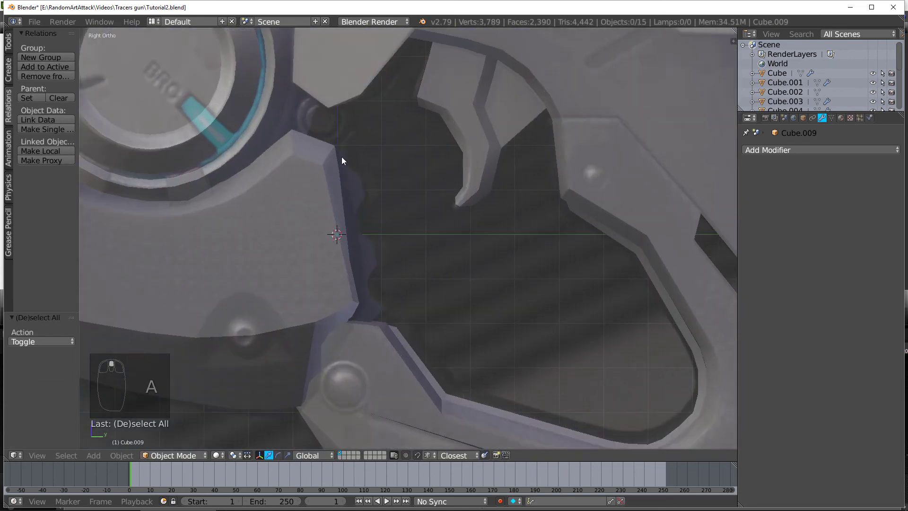
key(Tab)
key(a)
key(c)
drag(318, 152, 344, 148)
right_click(345, 149)
key(g)
click(350, 137)
key(Tab)
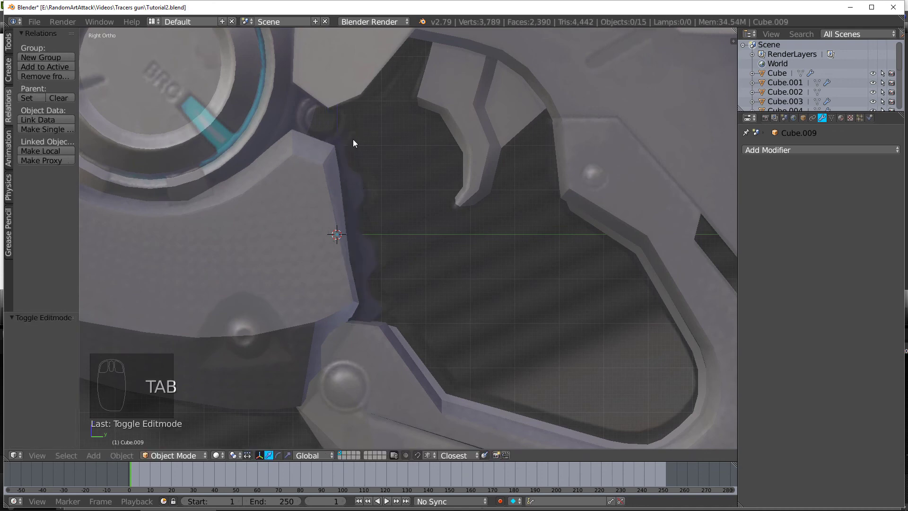
Step: Examine the frame around the ridged grip in the perspective reference and compare it with the model
middle_drag(354, 140, 356, 142)
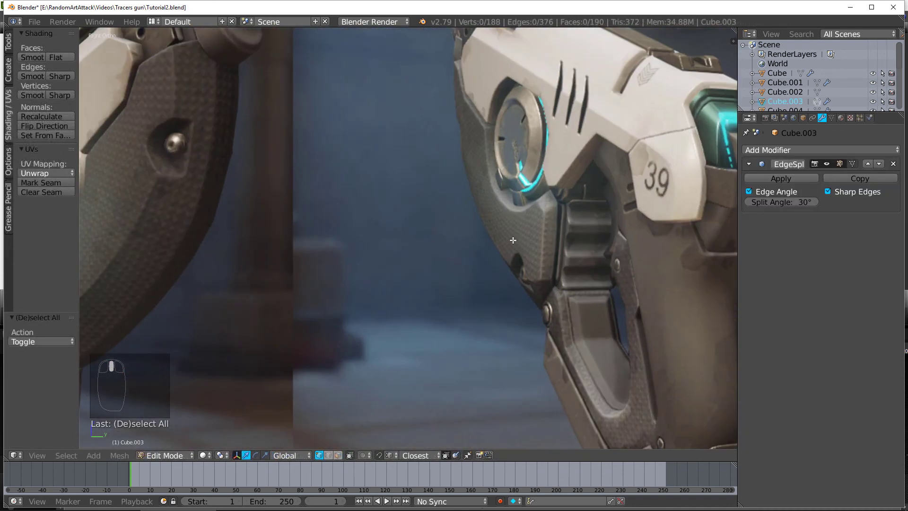
shift+middle_drag(513, 240, 390, 243)
scroll(397, 242, up, 2)
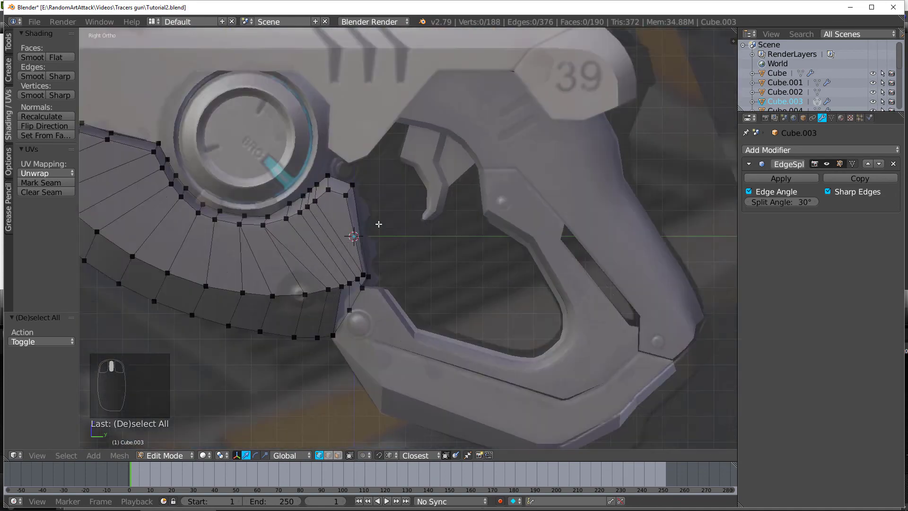
key(Tab)
key(Tab)
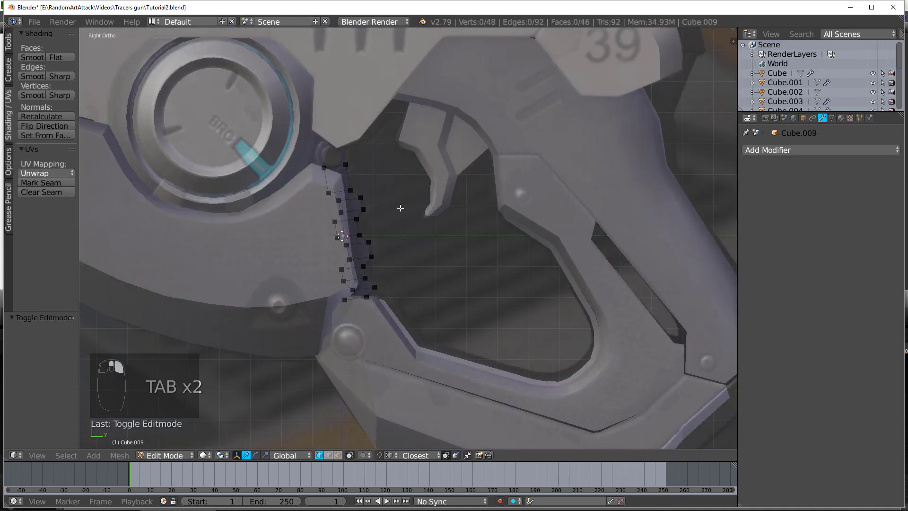
middle_drag(400, 214, 377, 191)
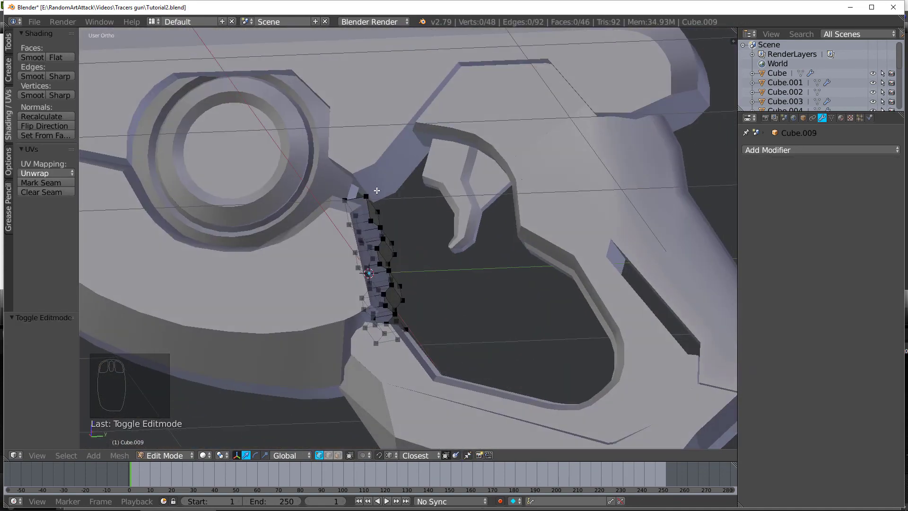
key(KP_3)
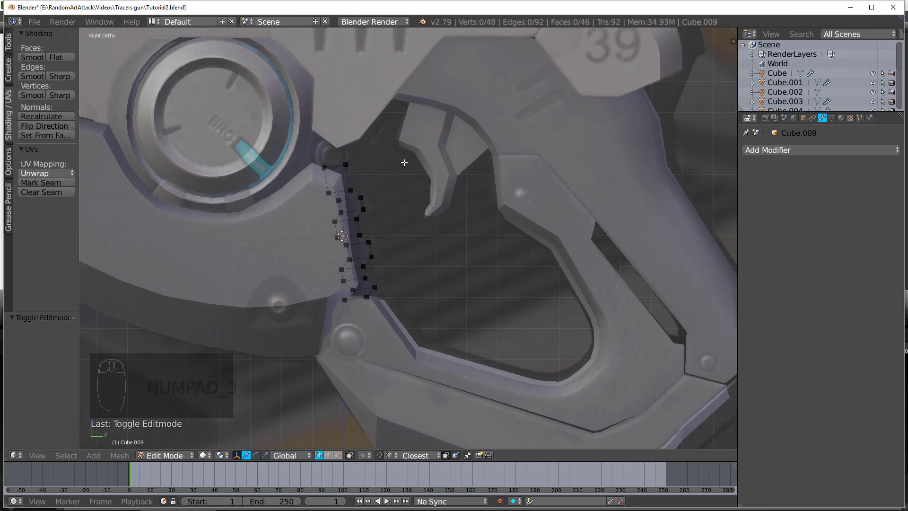
Step: Add a cube within the ridged strip's mesh and separate it into its own object
key(a)
key(a)
key(a)
key(shift+a)
click(403, 178)
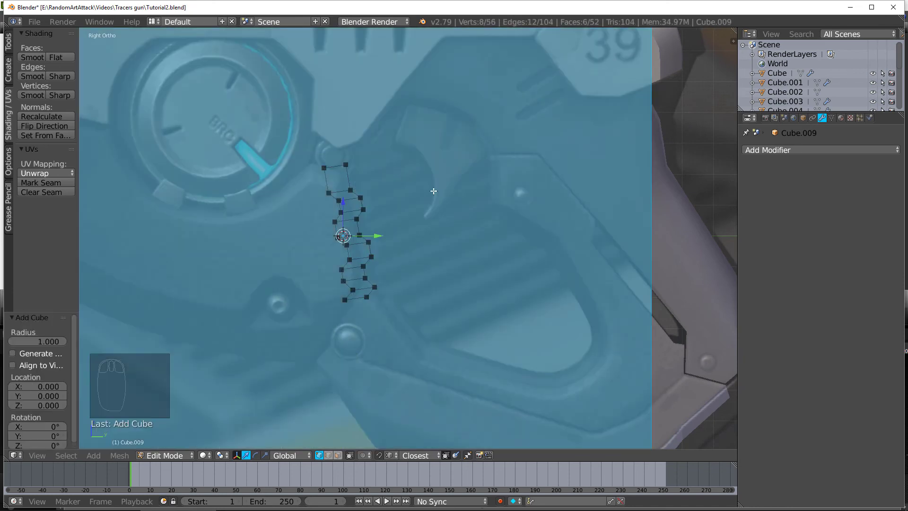
key(p)
click(440, 194)
key(Tab)
key(Tab)
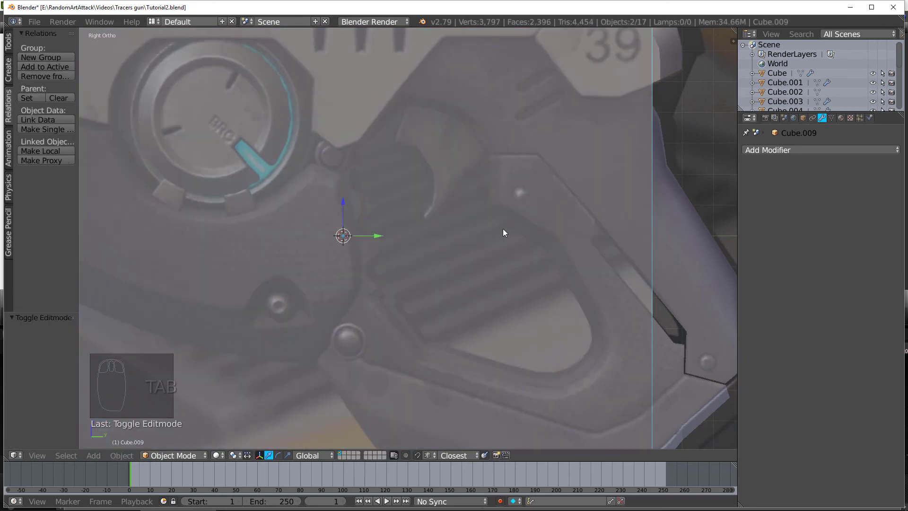
key(Tab)
key(Tab)
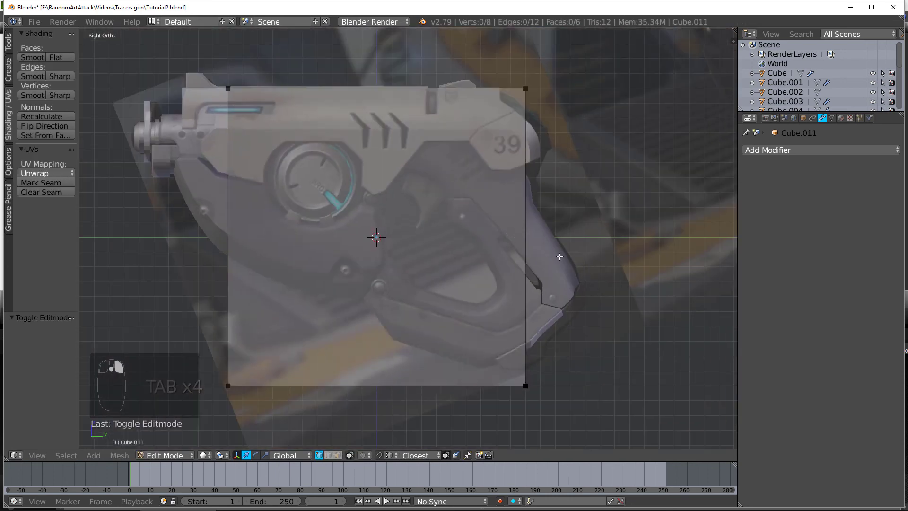
Step: Scale the new cube down to a small block and rotate it to the slope of the lower body's rear edge
key(a)
key(s)
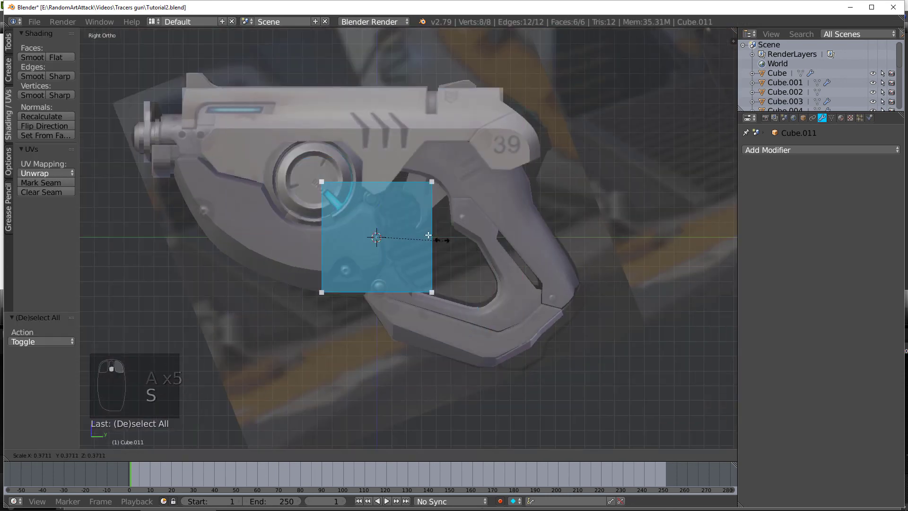
click(392, 224)
scroll(392, 224, up, 8)
key(s)
click(351, 246)
middle_drag(351, 246, 358, 243)
key(KP_3)
key(g)
click(364, 218)
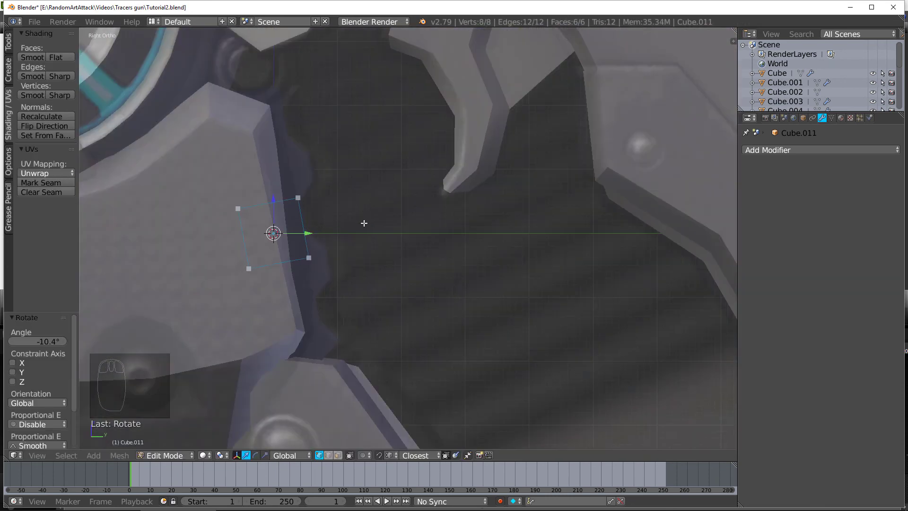
key(r)
click(355, 249)
Step: Stretch the block along the slanted edge by moving its top vertices above the strip and its bottom vertices down to the grip guard
key(a)
key(c)
drag(215, 217, 284, 206)
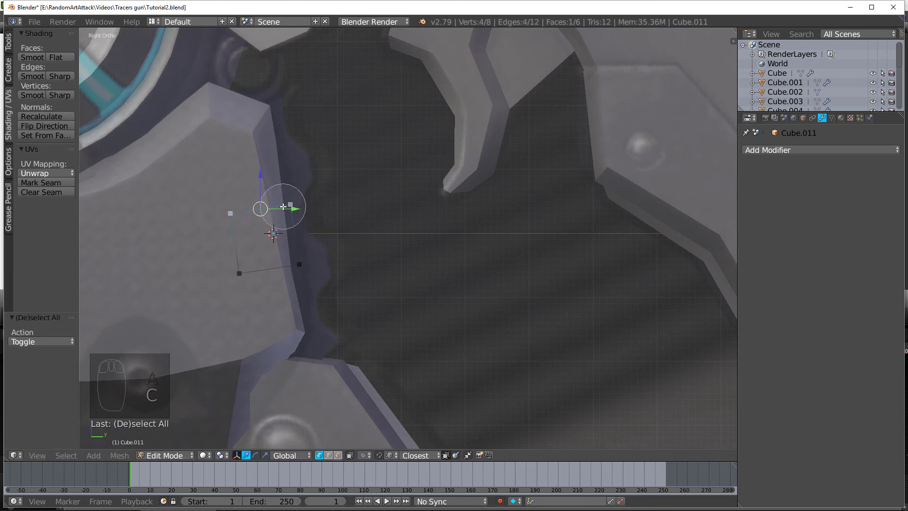
right_click(283, 207)
key(g)
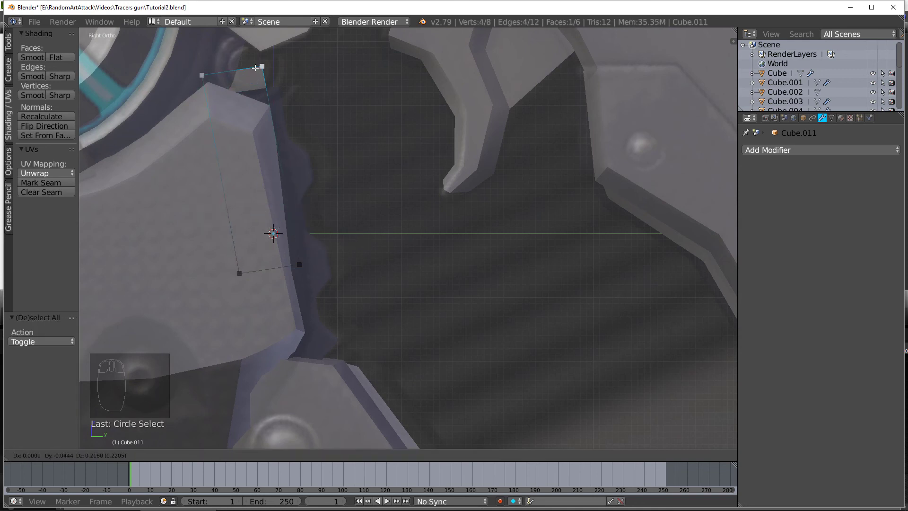
click(262, 66)
key(a)
key(c)
drag(284, 274, 203, 274)
right_click(203, 274)
key(g)
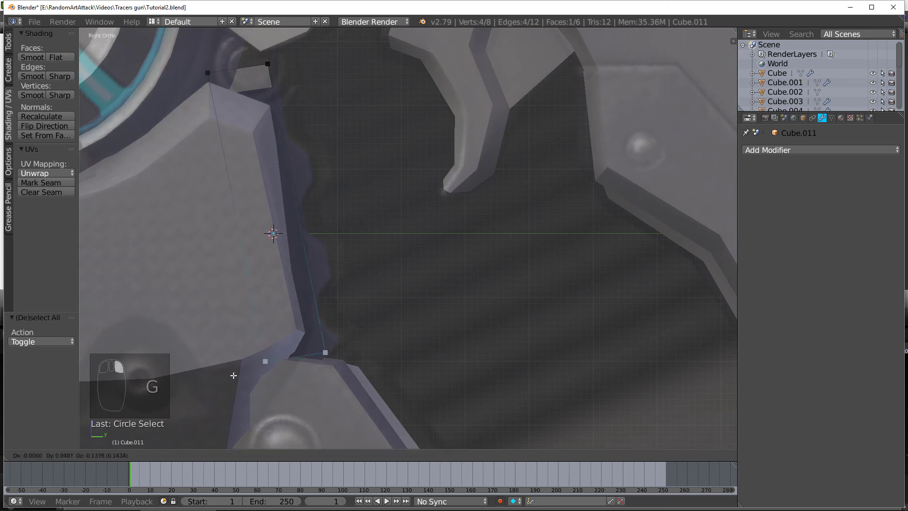
click(227, 390)
Step: Move the block's inner column of vertices about 0.06 in Y toward the strip to make a thin bar
key(a)
key(c)
mouse_move(239, 382)
mouse_down()
mouse_move(246, 233)
mouse_move(214, 87)
mouse_up()
right_click(214, 86)
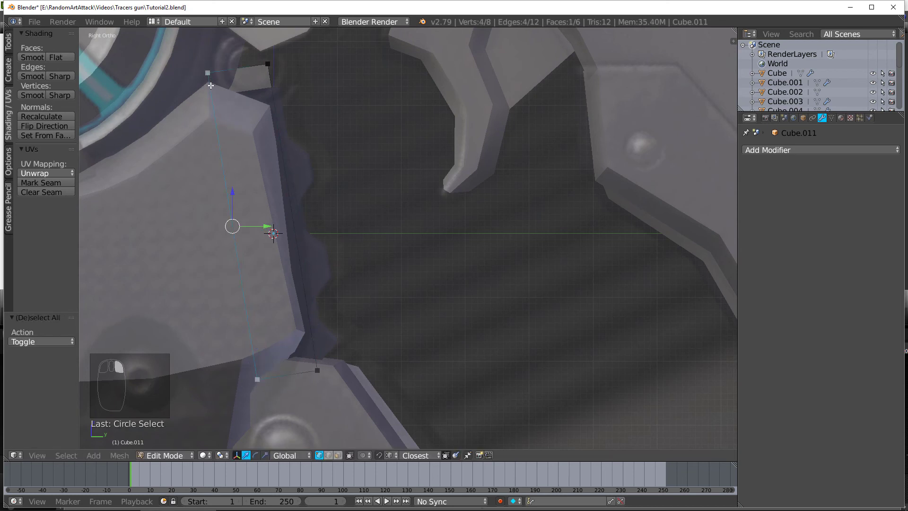
key(g)
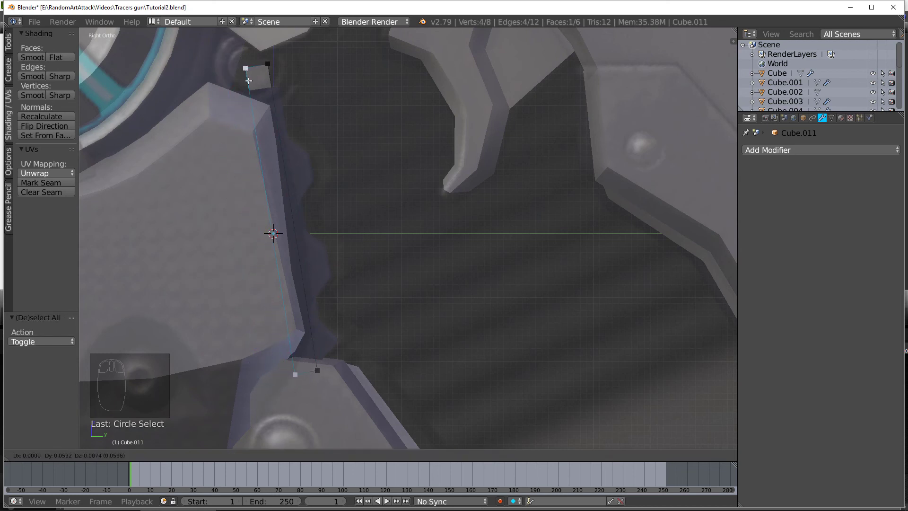
click(249, 81)
Step: Extrude and rotate the bar's top end, then extrude it 0.086 further and shift it 0.033 in Y and -0.035 in Z
shift+middle_drag(248, 81, 256, 183)
key(a)
key(c)
drag(283, 170, 270, 172)
right_click(286, 172)
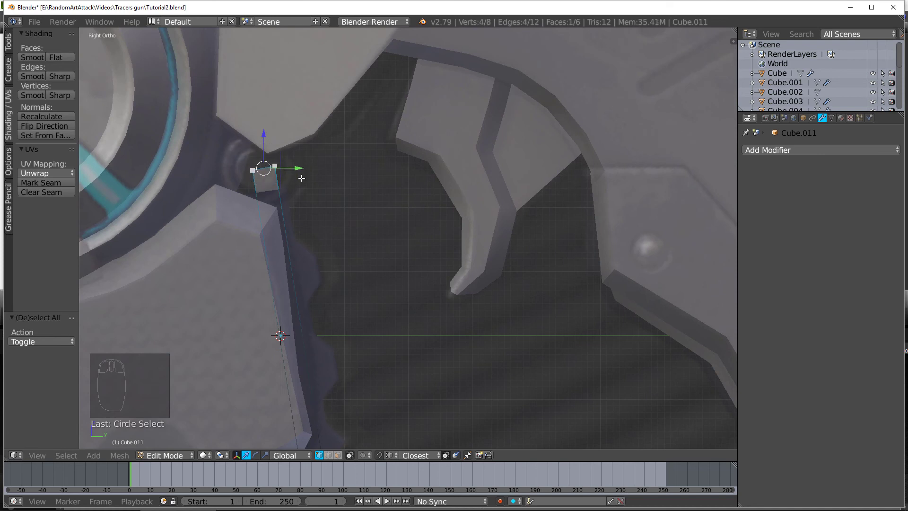
key(e)
click(301, 180)
key(r)
key(e)
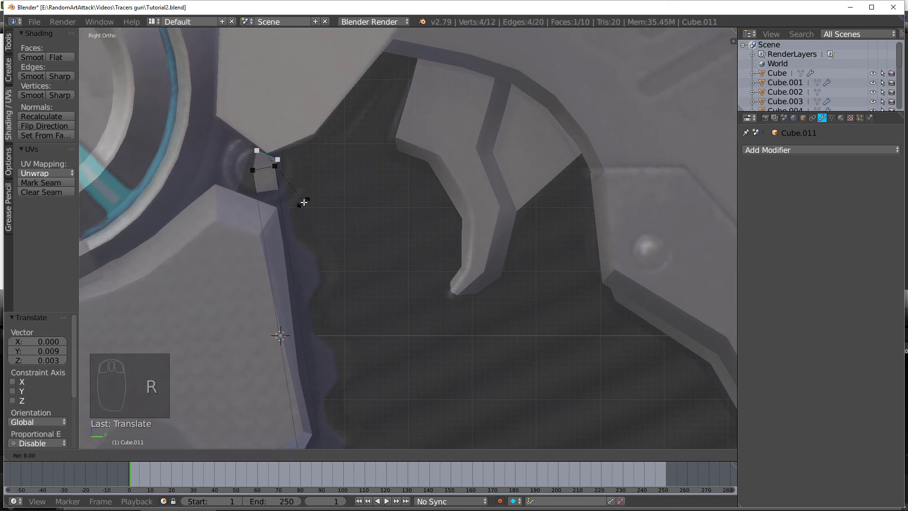
click(411, 187)
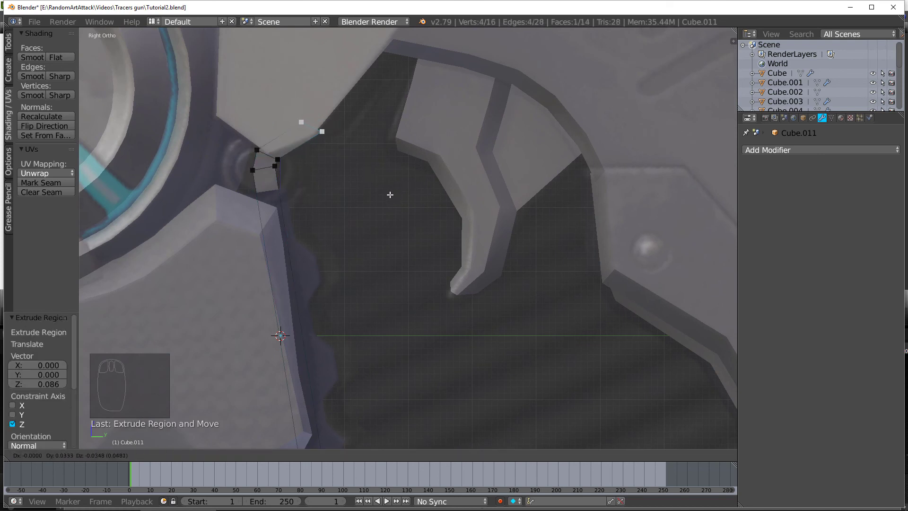
click(390, 194)
Step: Rotate the extruded end and move its upper corner vertices so the end follows the body's underside
shift+middle_drag(391, 194, 379, 284)
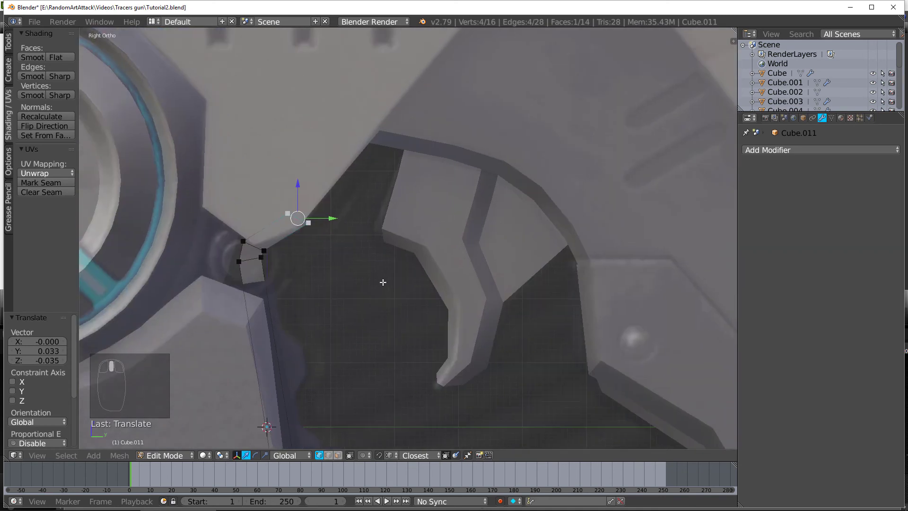
click(393, 304)
key(a)
key(c)
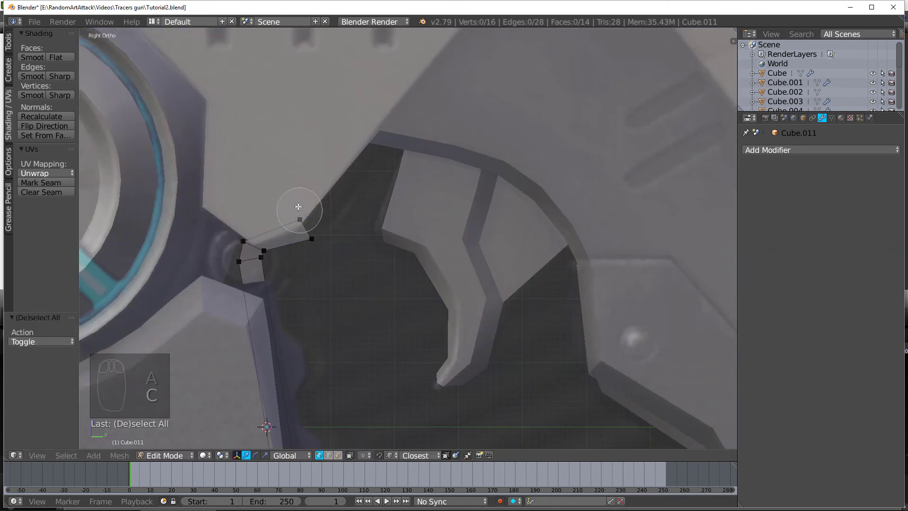
click(298, 207)
key(g)
click(294, 199)
Step: Extrude the end up the slanted underside to above the trigger, offset it 0.041 in Y and 0.095 in Z, and angle it
key(a)
key(c)
drag(303, 210, 328, 247)
key(e)
click(392, 227)
key(g)
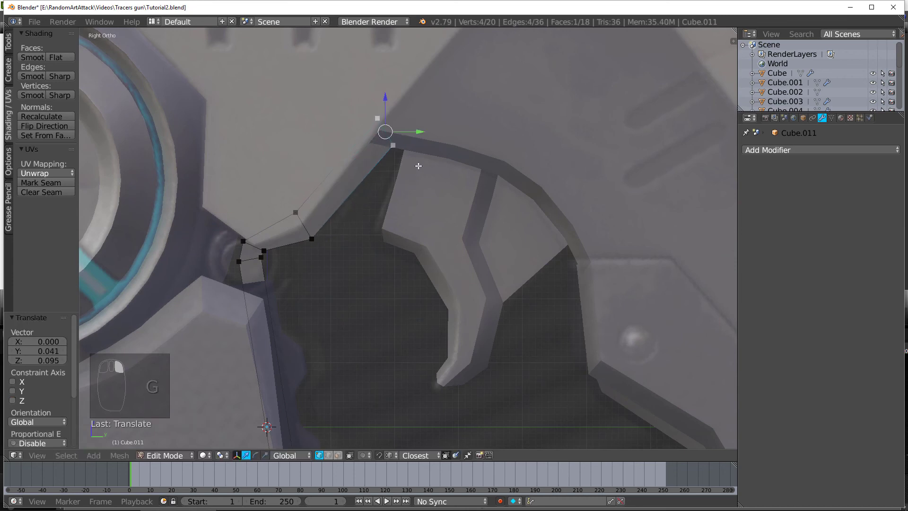
key(g)
click(427, 160)
Step: Move the lower corner vertices at the frame piece's bend about 0.03 in Y toward the trigger
key(a)
key(c)
click(331, 237)
key(g)
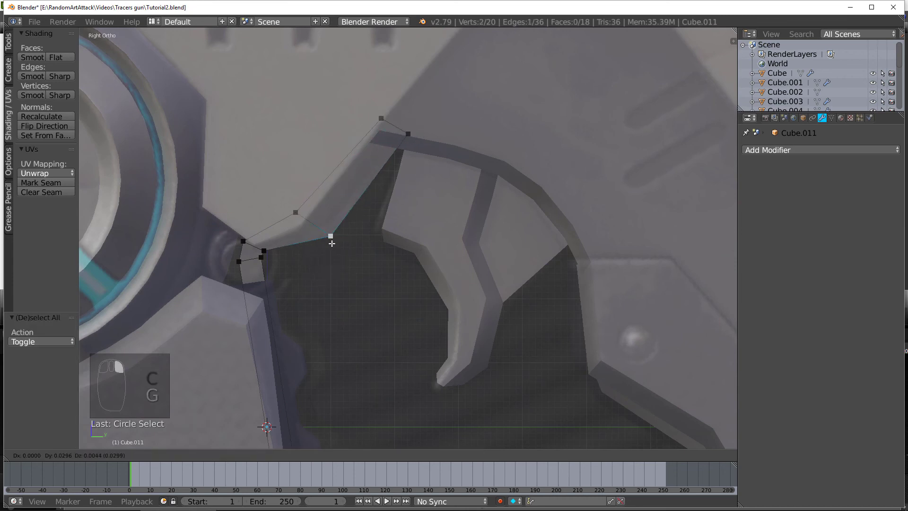
click(331, 244)
Step: Scale the whole frame piece by 2.949 along X so it is wider than the ridged strip
key(a)
key(a)
scroll(334, 252, down, 3)
middle_drag(334, 253, 314, 270)
key(s)
key(x)
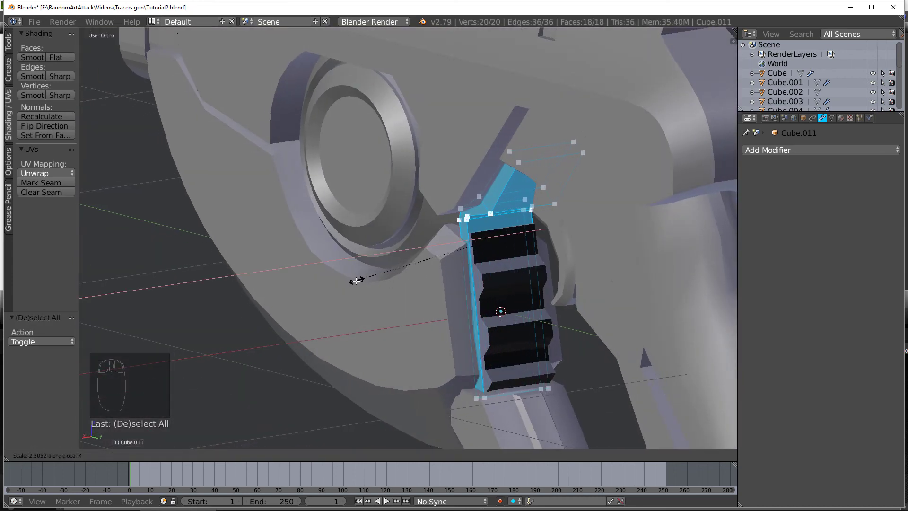
click(308, 286)
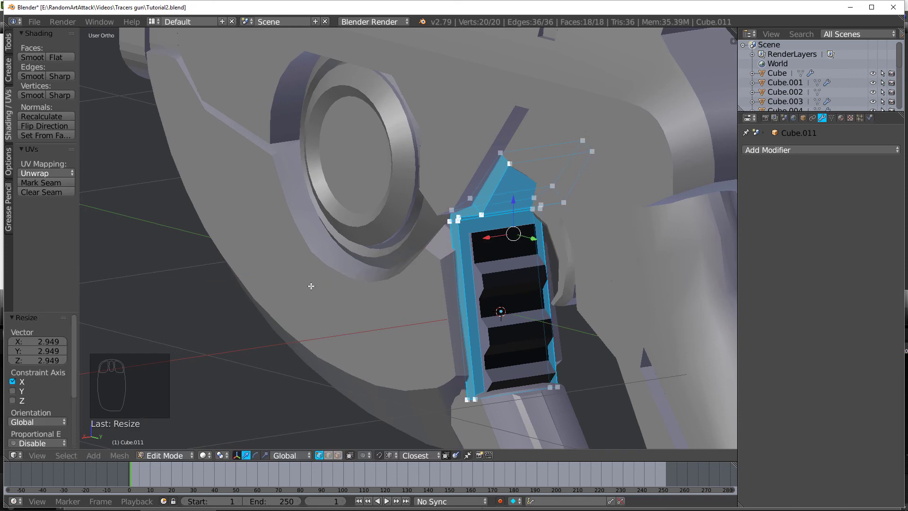
Step: Inspect the widened frame piece together with the ridged strip and compare them with the side reference
key(Tab)
scroll(355, 287, down, 1)
mouse_move(356, 286)
middle_down()
mouse_move(420, 270)
mouse_move(357, 275)
middle_up()
right_click(358, 278)
key(Tab)
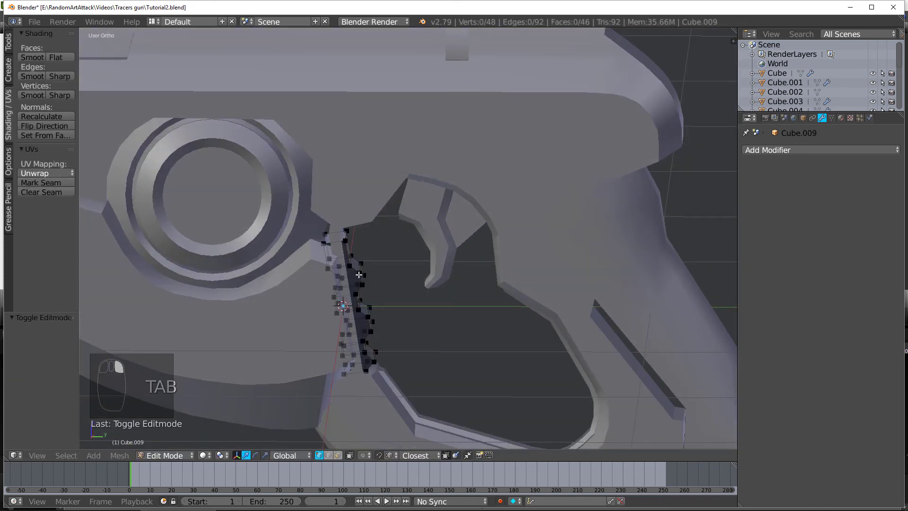
key(a)
key(Tab)
key(KP_3)
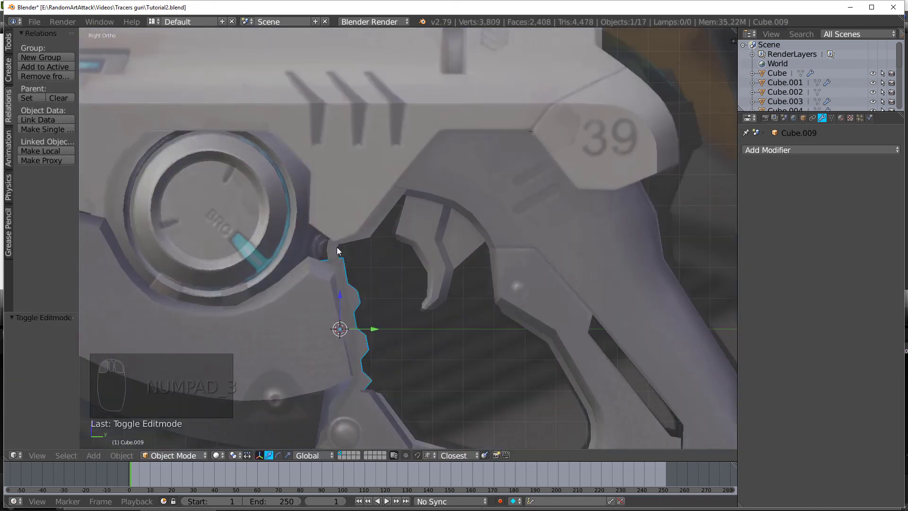
Step: Add a cylinder with 16 vertices as a new object and rotate its mesh 90° about X
key(shift+a)
mouse_move(341, 260)
click(384, 306)
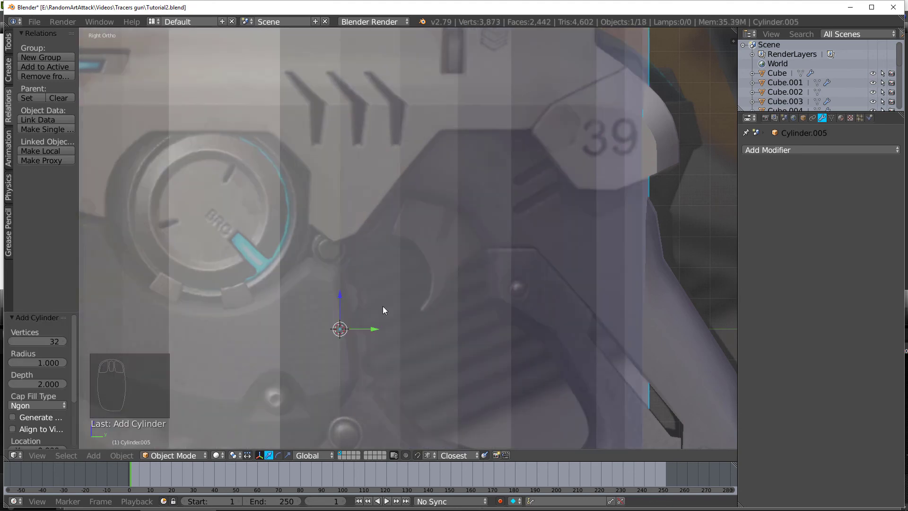
text(16)
key(Return)
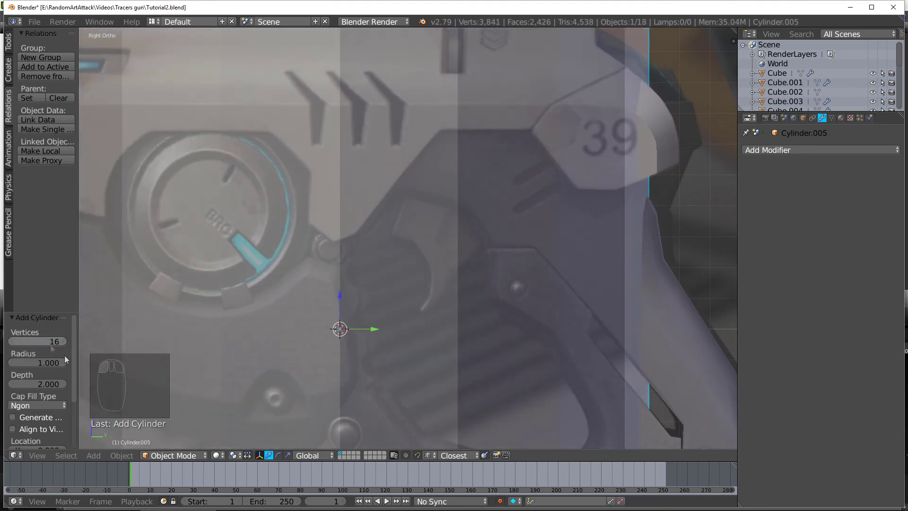
key(Tab)
text(rx90)
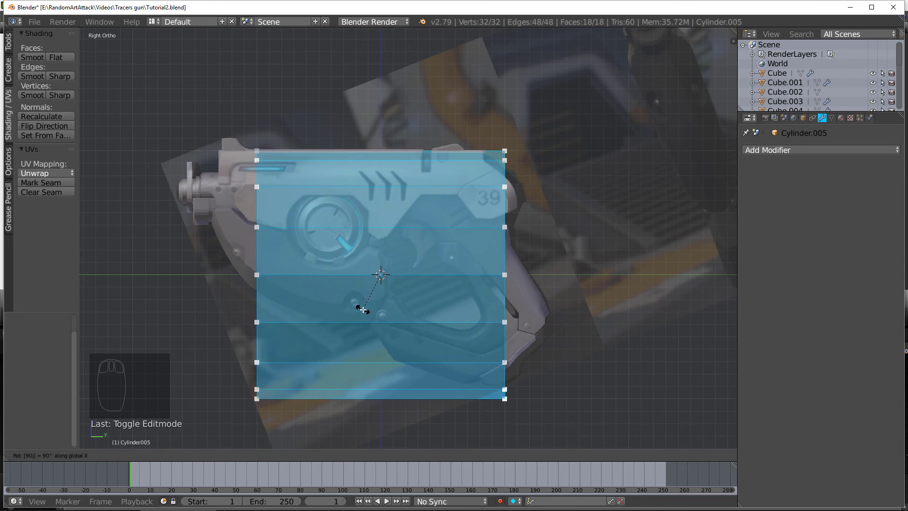
key(Return)
Step: Replace the cylinder's mesh with a new 16-vertex cylinder that has Triangle Fan caps, rotated 90° about Y
key(Delete)
click(363, 309)
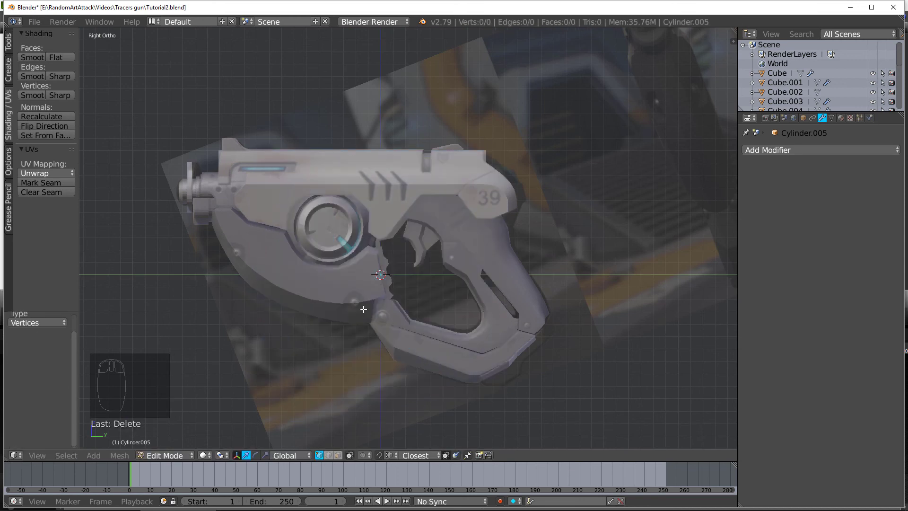
key(shift+a)
click(359, 349)
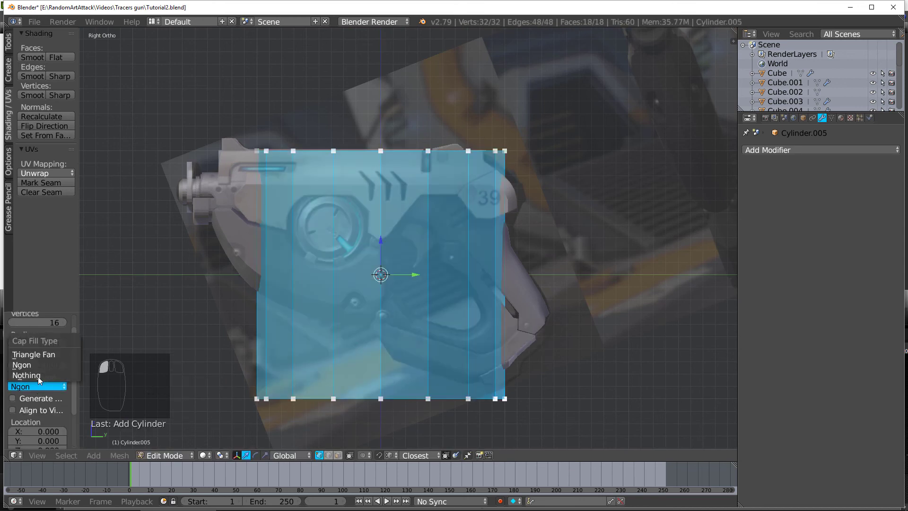
click(38, 355)
key(r)
key(x)
key(9)
key(0)
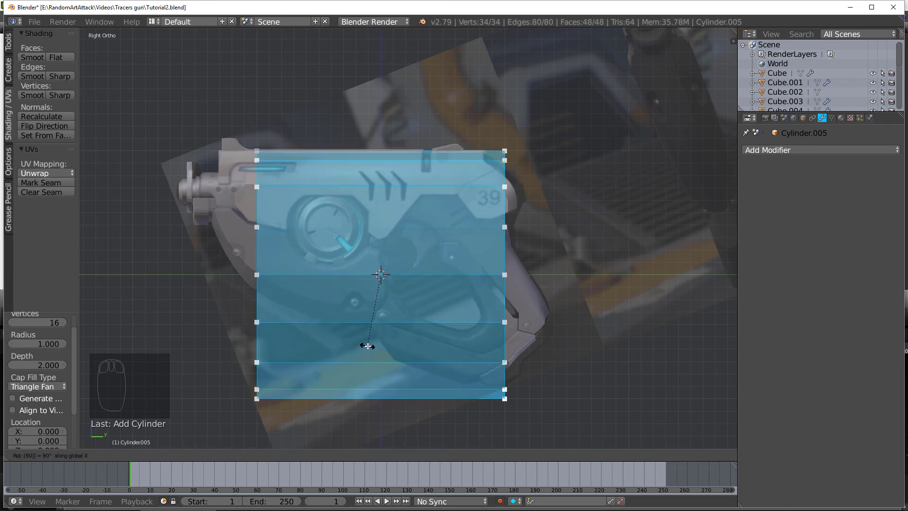
key(Return)
Step: Scale the cylinder to 0.049 and move it -0.037 in Y and 0.254 in Z onto the small pin beside the dial
scroll(374, 284, up, 3)
key(s)
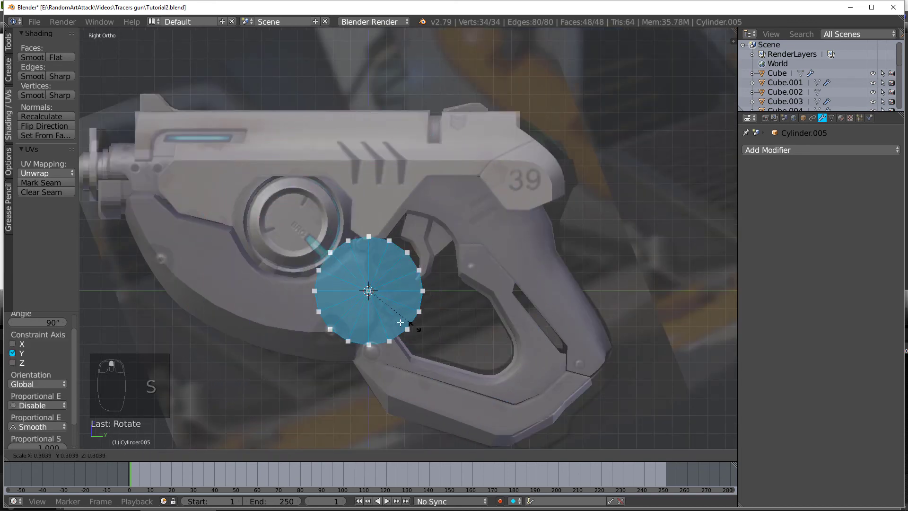
click(371, 308)
scroll(388, 317, up, 3)
key(g)
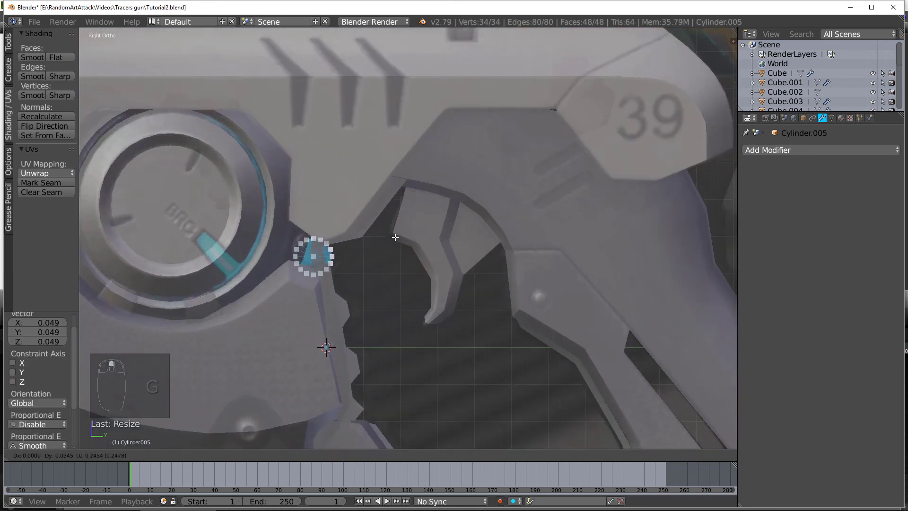
click(395, 235)
key(KP_3)
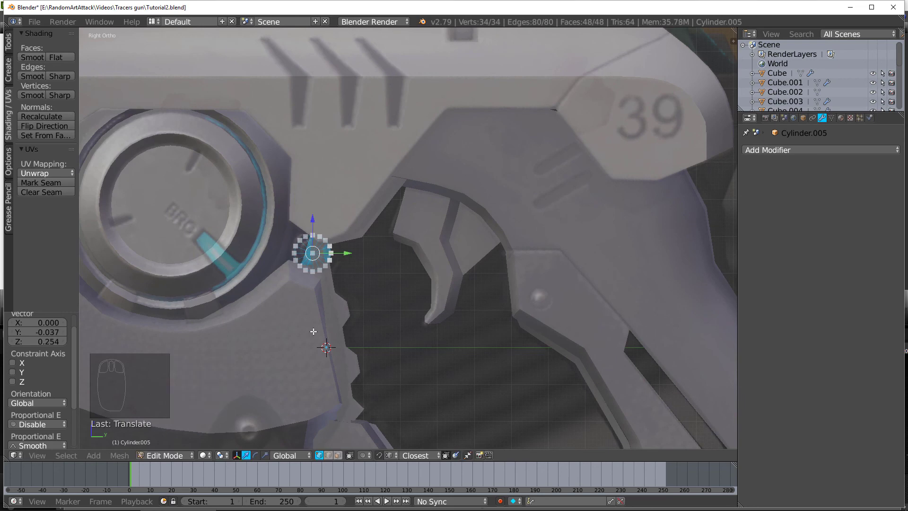
Step: Stretch the pin cylinder by 4.020 along X to span the gun's width, and enlarge it slightly to fit the side reference
key(KP_1)
key(s)
key(x)
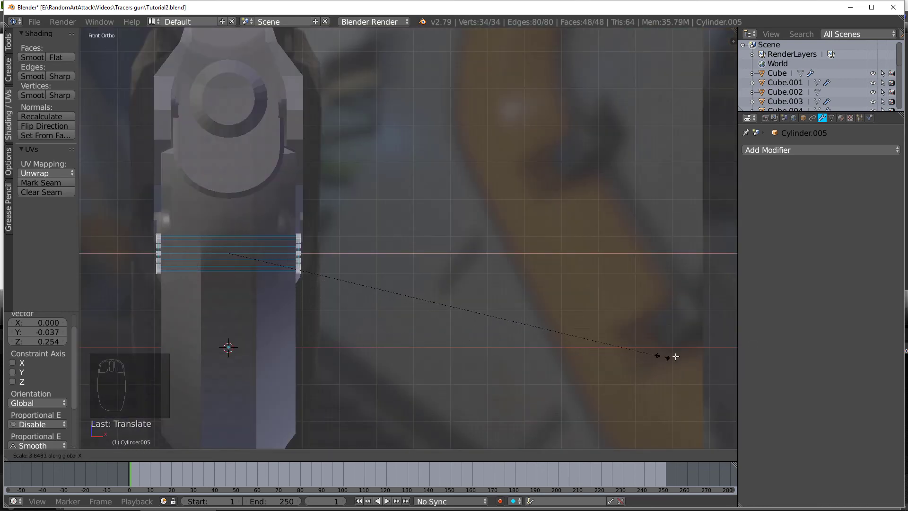
click(681, 357)
middle_drag(498, 319, 623, 327)
key(KP_3)
key(s)
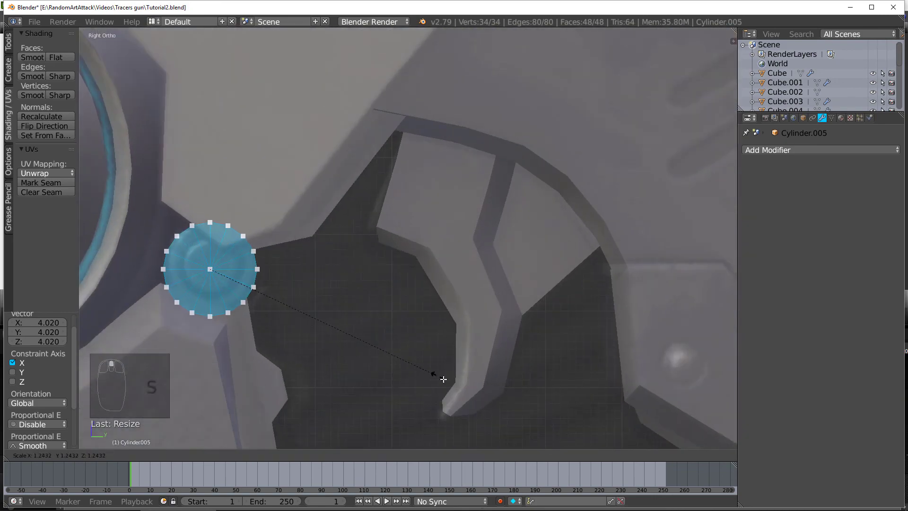
click(443, 379)
key(g)
right_click(425, 376)
Step: Inset the pin's +X end cap by 0.0193 and extrude the inner face outward
key(a)
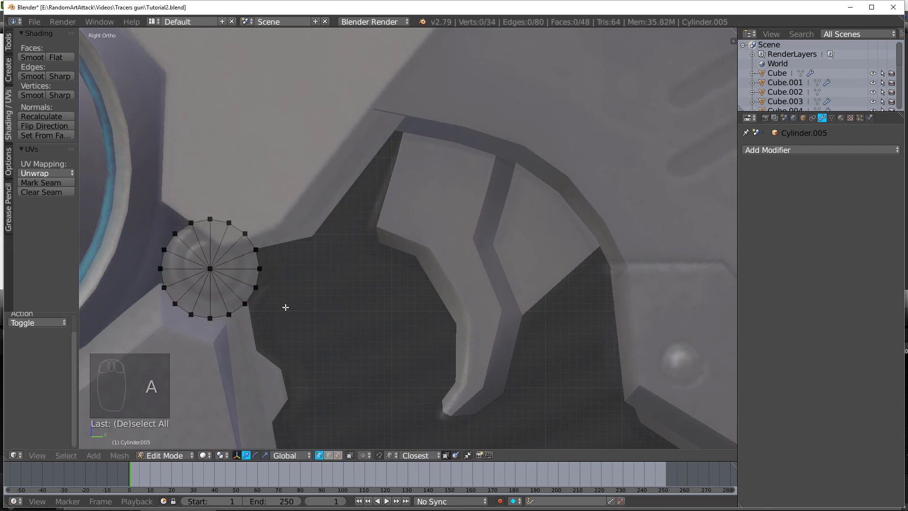
middle_drag(286, 308, 249, 307)
key(c)
drag(142, 283, 170, 264)
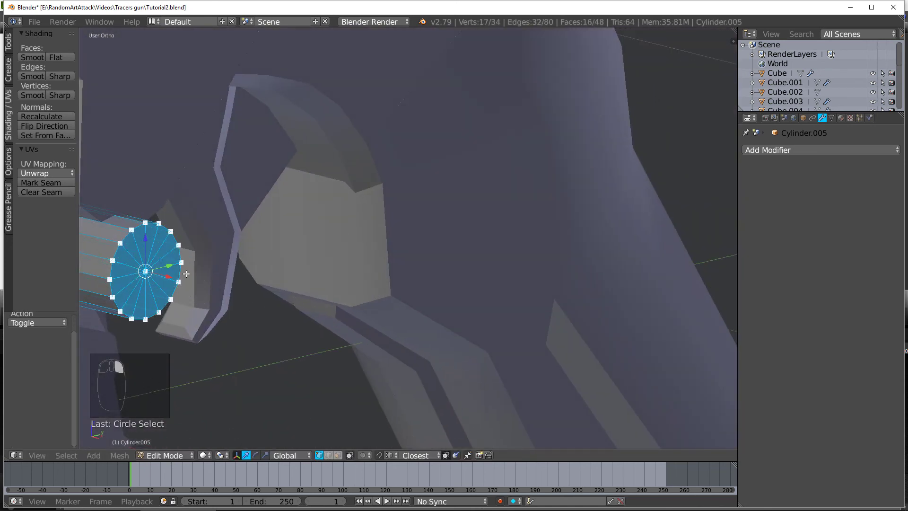
key(i)
click(205, 281)
key(KP_1)
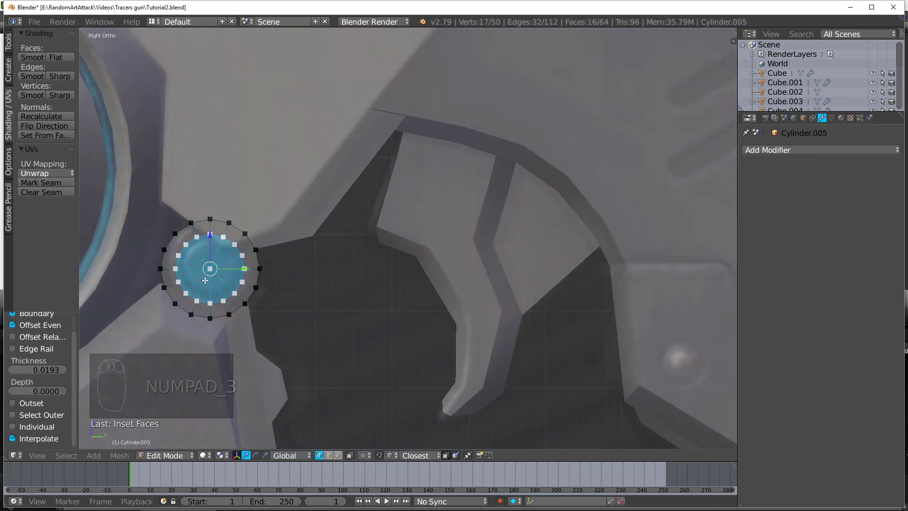
key(e)
click(222, 280)
Step: Move all vertices at the pin's stepped +X end -0.049 along X, closer to the gun body
key(a)
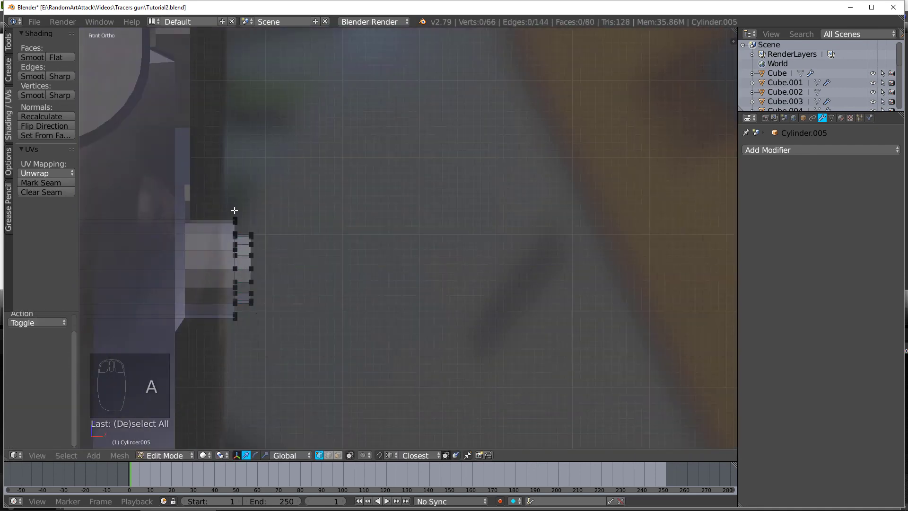
key(b)
drag(228, 204, 277, 333)
drag(272, 269, 242, 270)
click(235, 270)
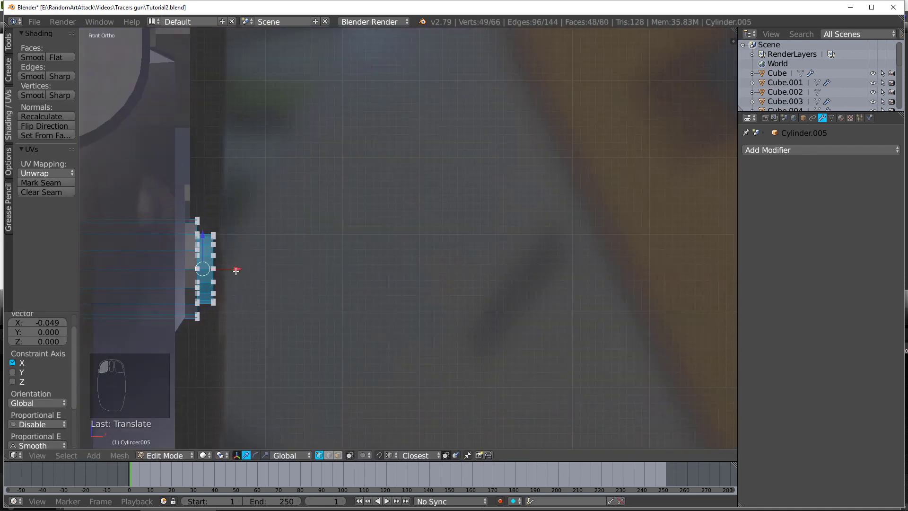
Step: Symmetrize the whole pin mesh from +X to -X so both ends have the stepped cap
scroll(239, 274, down, 3)
key(a)
key(a)
key(a)
key(w)
click(248, 278)
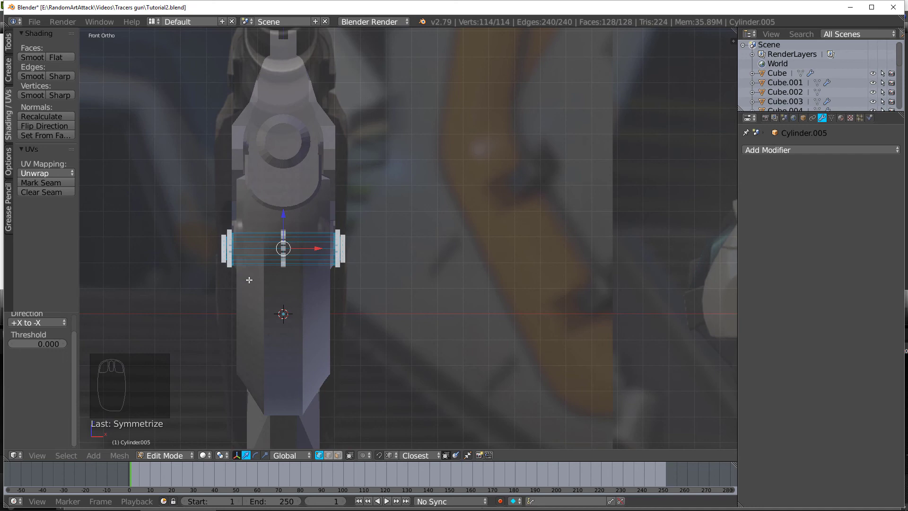
Step: Remove the extra edge loop around the middle of the pin with the Edge Loops delete option
key(a)
key(c)
click(283, 248)
right_click(283, 250)
key(x)
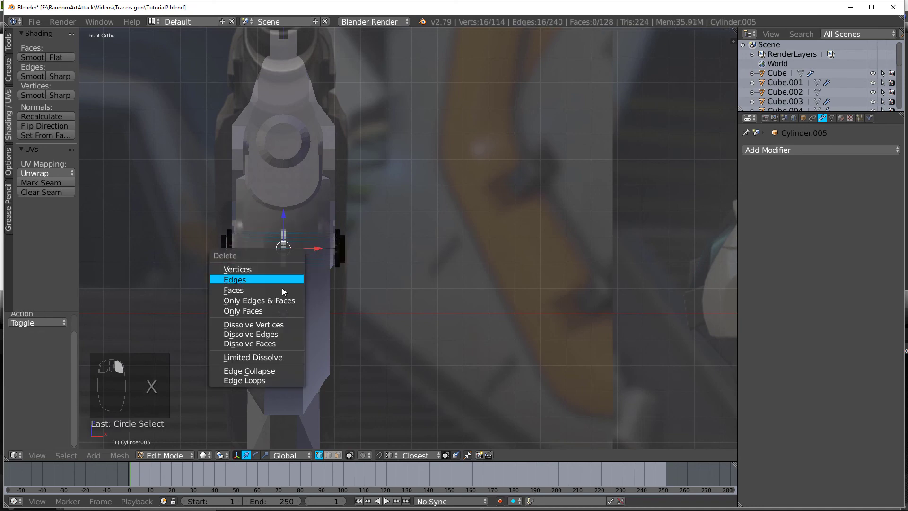
click(267, 382)
key(Tab)
Step: Scale the whole pin by 0.786 along X so its ends sit closer to the gun body
middle_drag(389, 247, 331, 247)
scroll(330, 248, up, 4)
key(Tab)
key(a)
key(a)
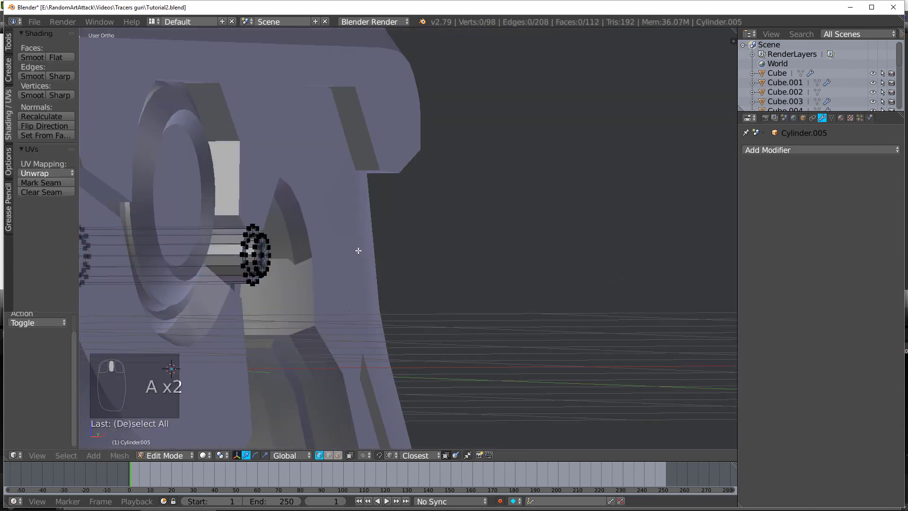
key(a)
key(s)
key(x)
click(317, 249)
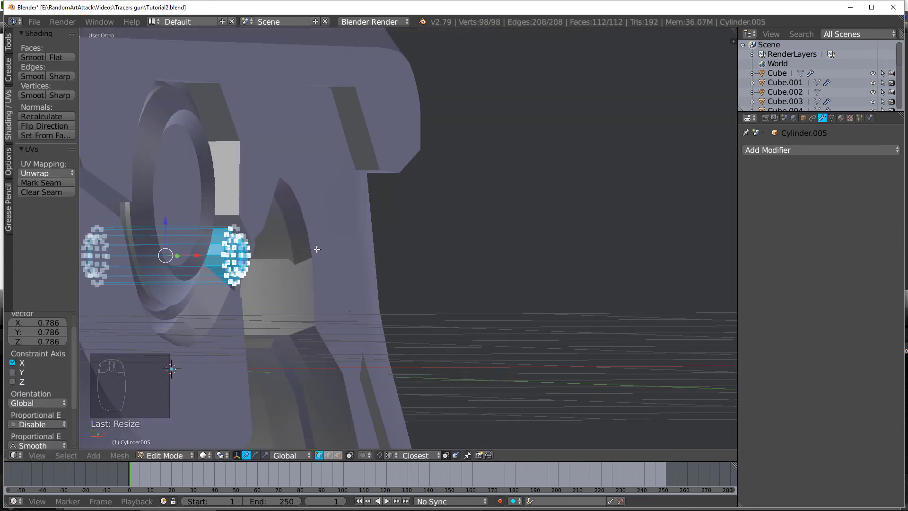
Step: Examine the side and angled references for the pin and the small rivets around the dial and lower grip
key(Tab)
key(KP_3)
scroll(273, 239, up, 3)
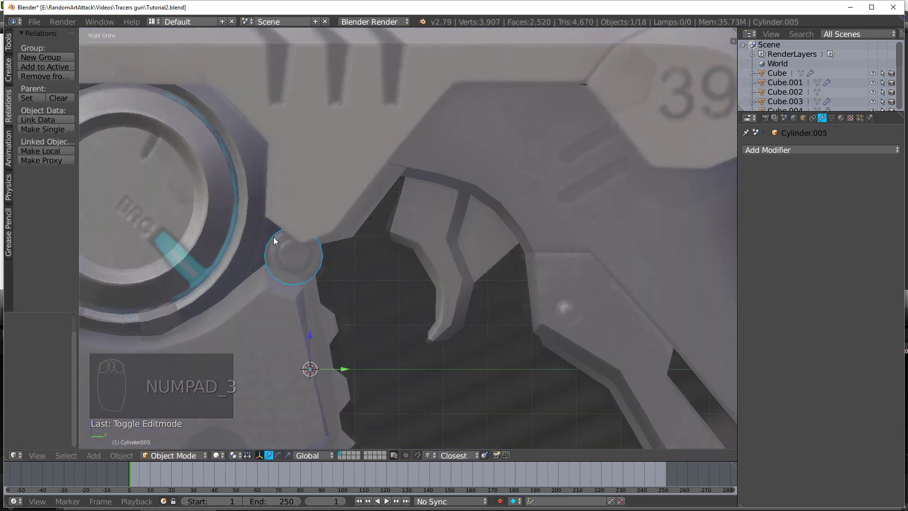
scroll(273, 240, down, 6)
shift+middle_drag(386, 288, 382, 129)
shift+middle_drag(416, 417, 501, 137)
shift+middle_drag(312, 374, 489, 185)
scroll(473, 208, down, 2)
shift+middle_drag(433, 240, 455, 175)
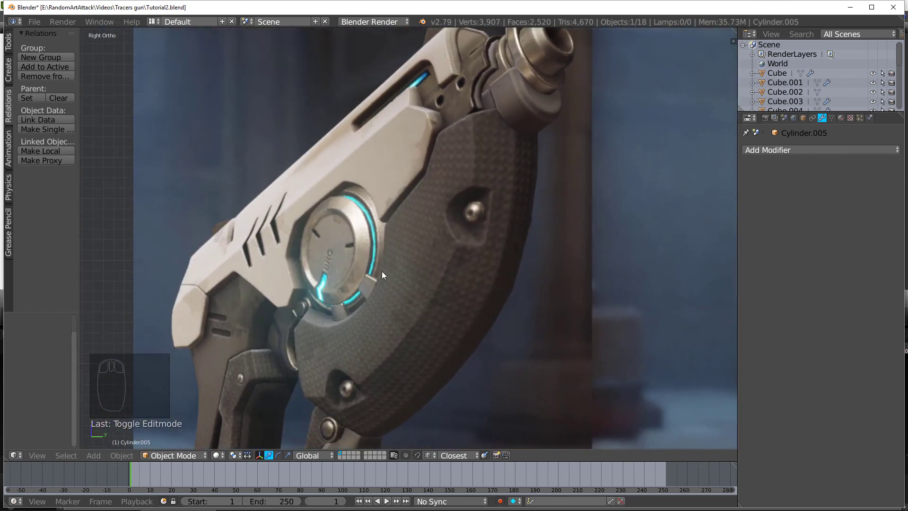
scroll(382, 274, down, 5)
shift+middle_drag(444, 215, 327, 262)
scroll(470, 215, up, 11)
key(a)
key(Tab)
scroll(468, 265, down, 4)
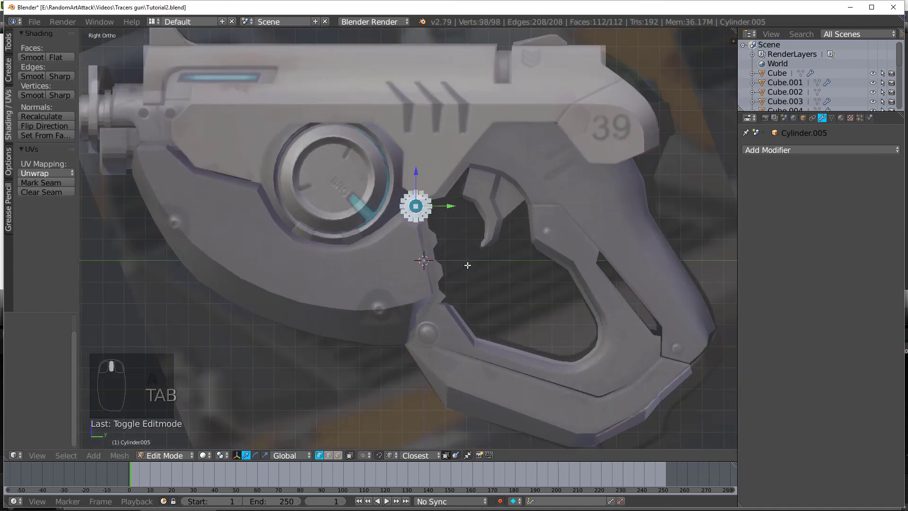
key(Tab)
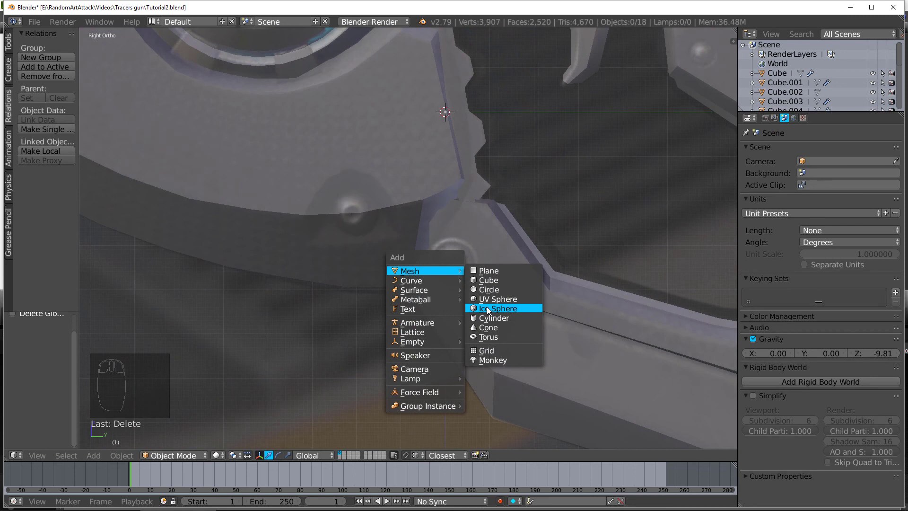
Step: Replace a trial ico sphere with a UV sphere of 16 segments and 8 rings as a new object
click(487, 309)
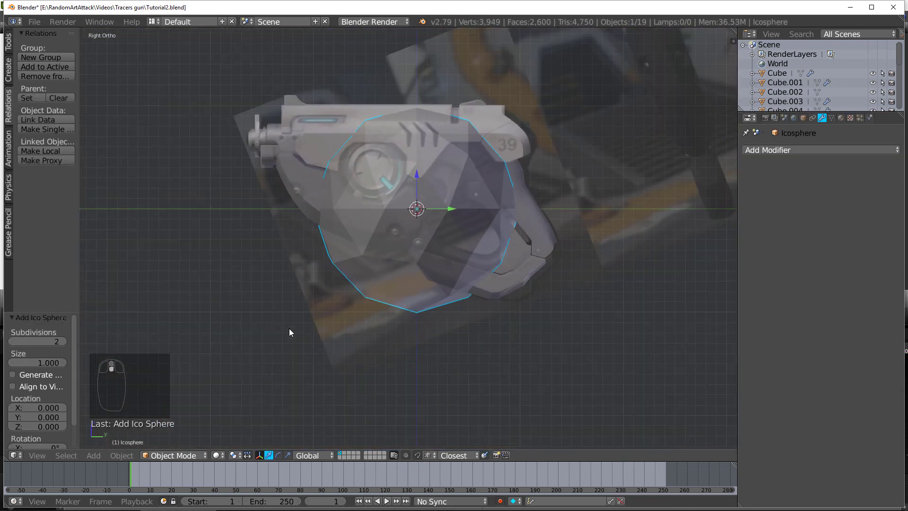
key(Delete)
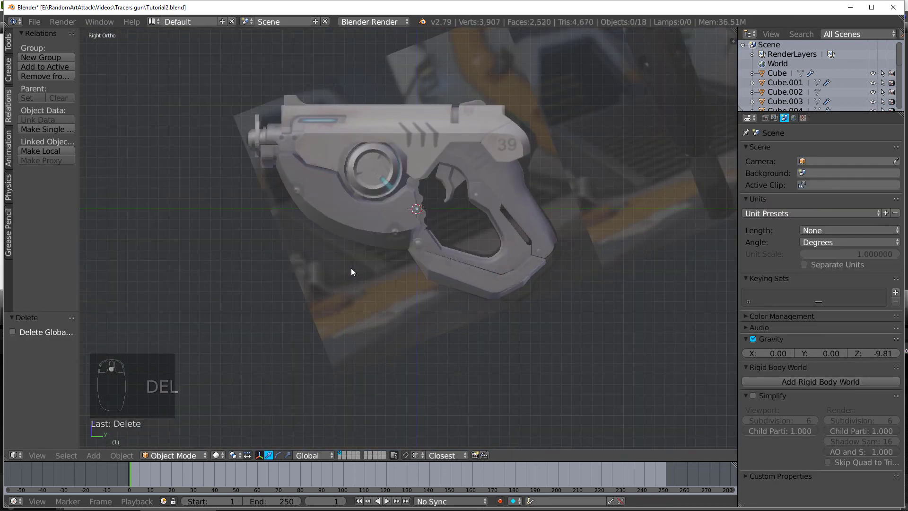
key(shift+a)
mouse_move(351, 267)
click(409, 297)
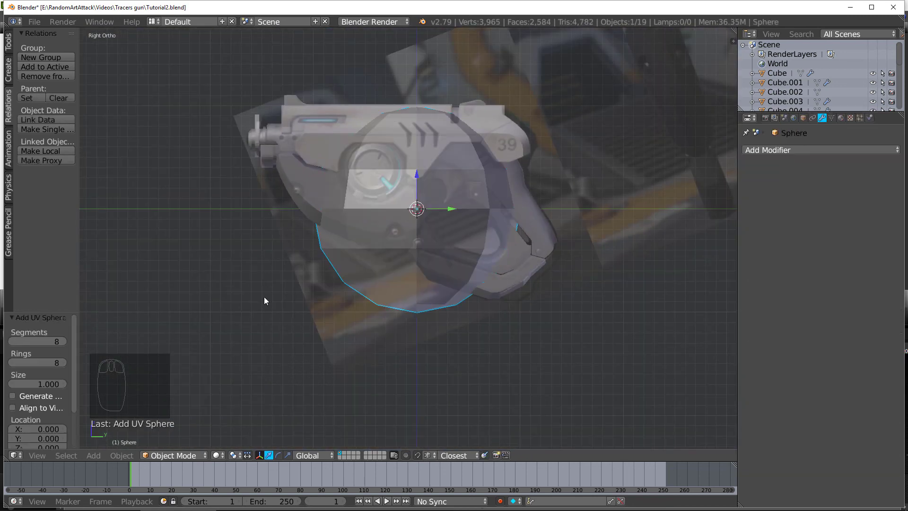
click(47, 338)
text(16)
key(Return)
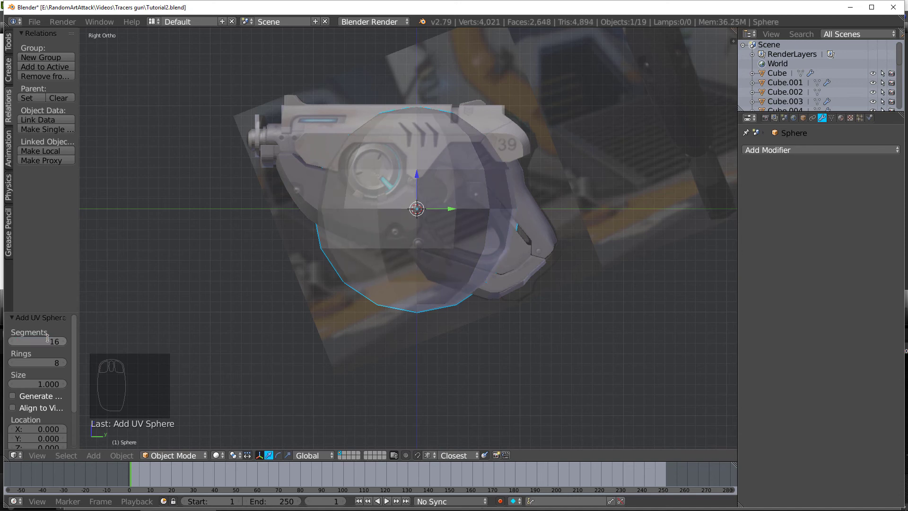
Step: Rotate the sphere's mesh so that its poles lie along the X axis
middle_drag(376, 220, 381, 275)
key(KP_1)
key(Tab)
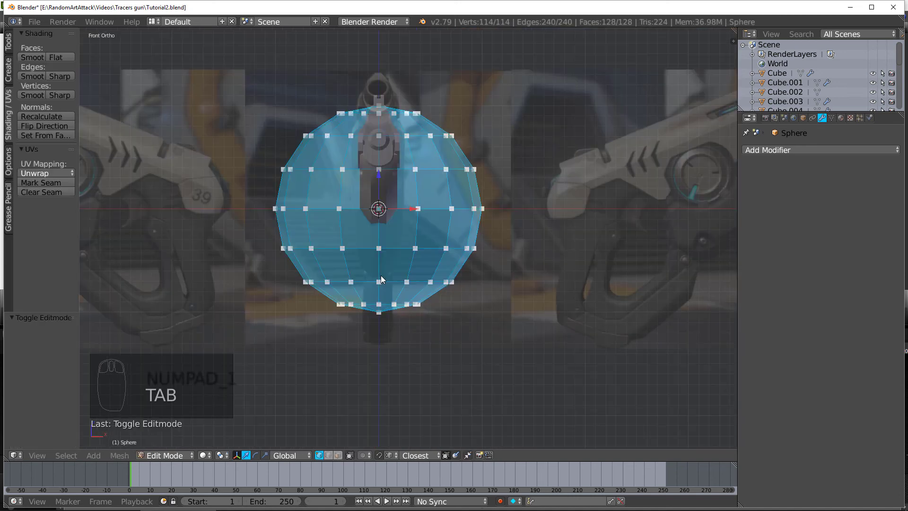
key(r)
click(381, 275)
Step: Delete the sphere's vertices on the -X side and through the middle, leaving only a dome on the +X side
key(a)
key(b)
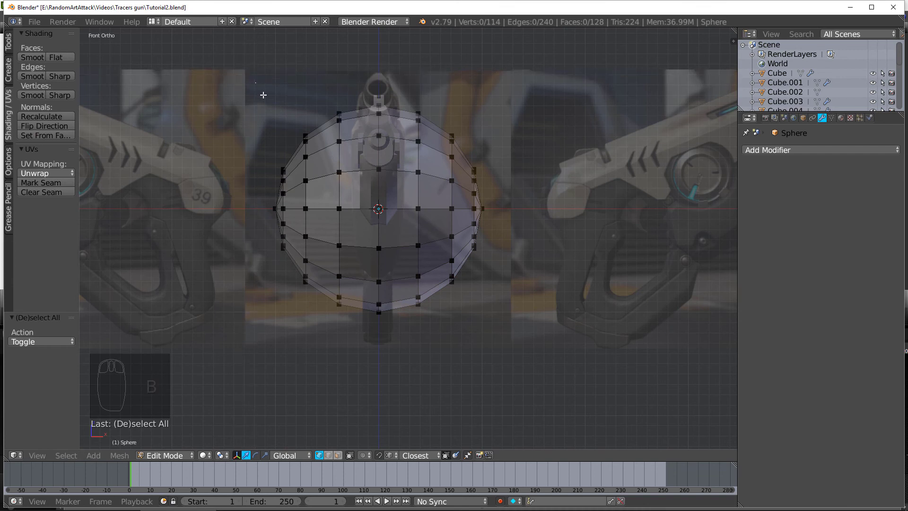
drag(256, 82, 405, 302)
key(Delete)
click(409, 311)
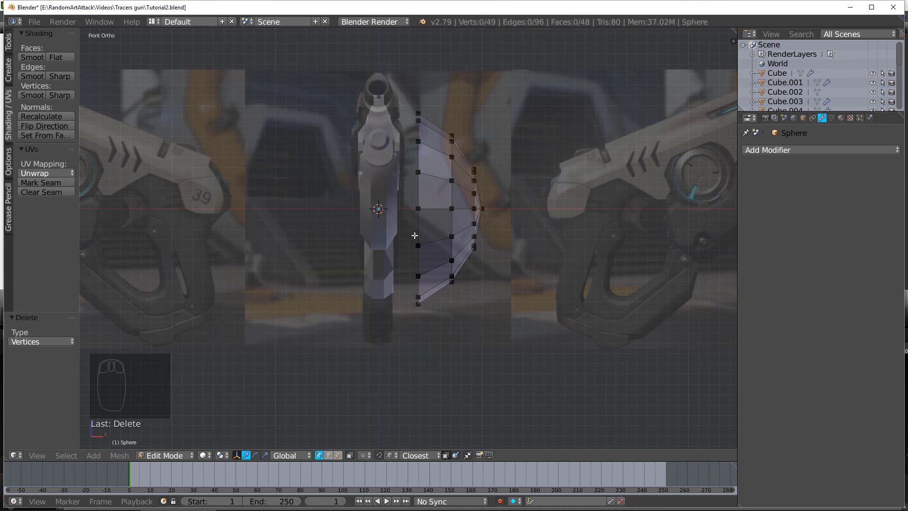
Step: Flatten the dome by 0.649 along X and scale it down uniformly to 0.214
key(a)
key(s)
key(x)
click(499, 254)
key(s)
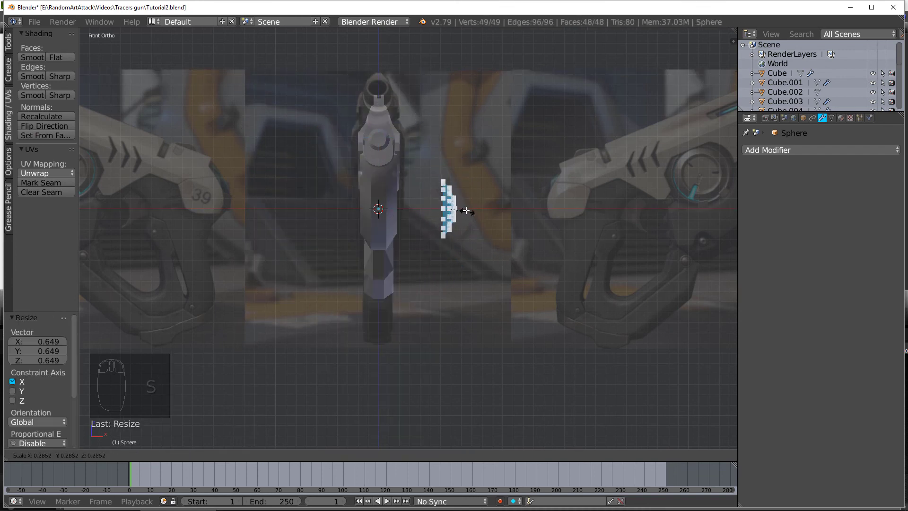
click(463, 206)
Step: Shrink the dome further and position it over the round rivet at the front of the lower grip, with a final scale of 0.772
key(KP_3)
key(s)
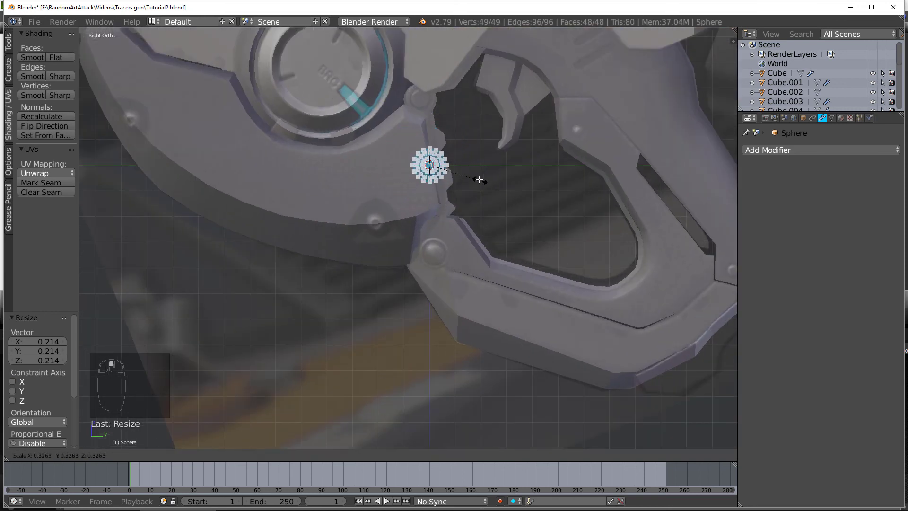
click(481, 178)
key(g)
click(481, 272)
scroll(480, 272, up, 5)
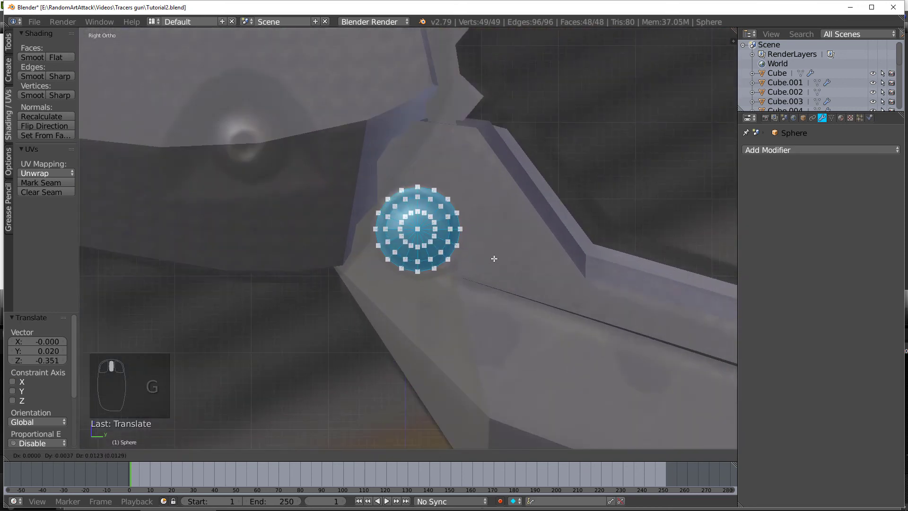
key(s)
click(405, 193)
Step: Extrude the dome's open rim in place, scale the new loop outward and shift it 0.007 along X
alt+right_click(407, 195)
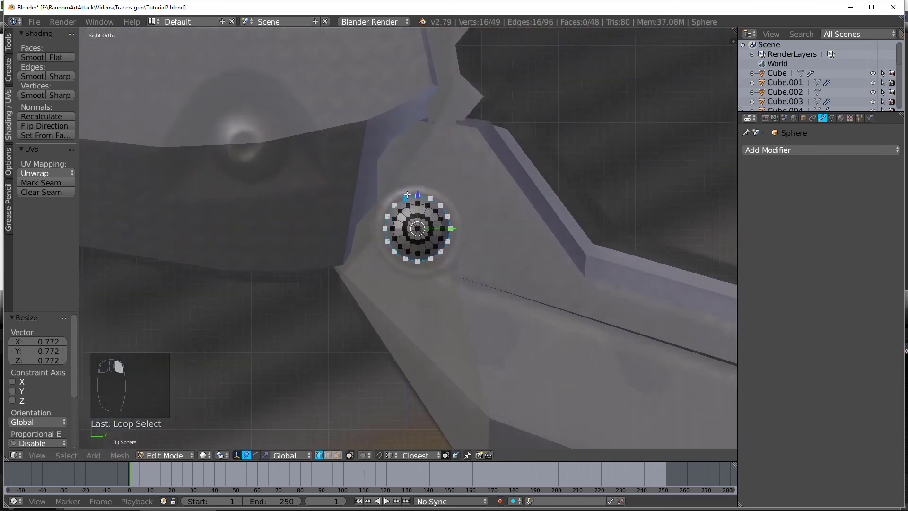
key(KP_3)
key(KP_1)
key(KP_3)
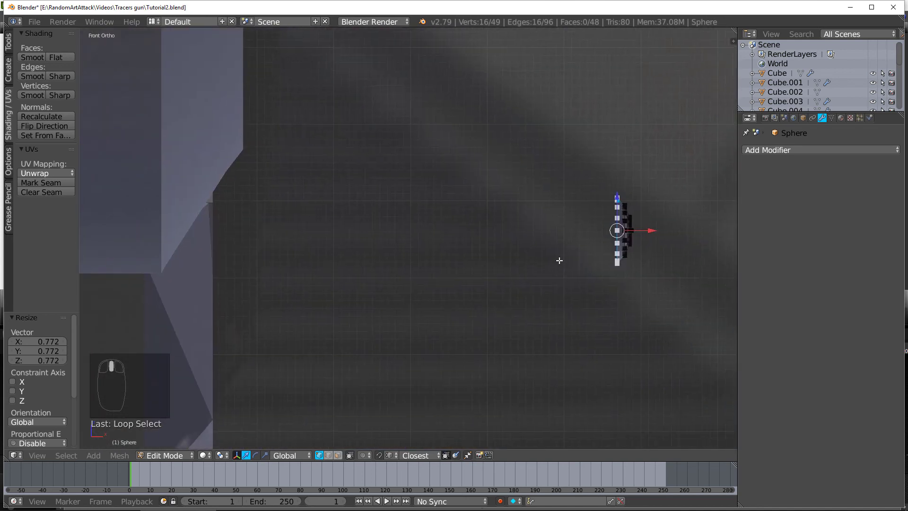
key(e)
right_click(560, 265)
key(s)
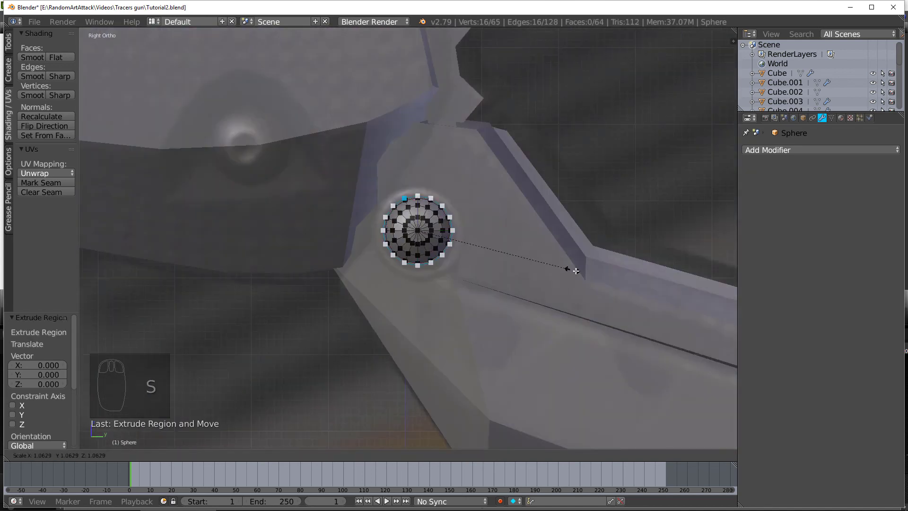
click(586, 276)
middle_drag(513, 265, 523, 241)
Step: Extrude the rim again, scale it by 1.151 to the rivet's outer circle and move it about -0.006 along X
key(e)
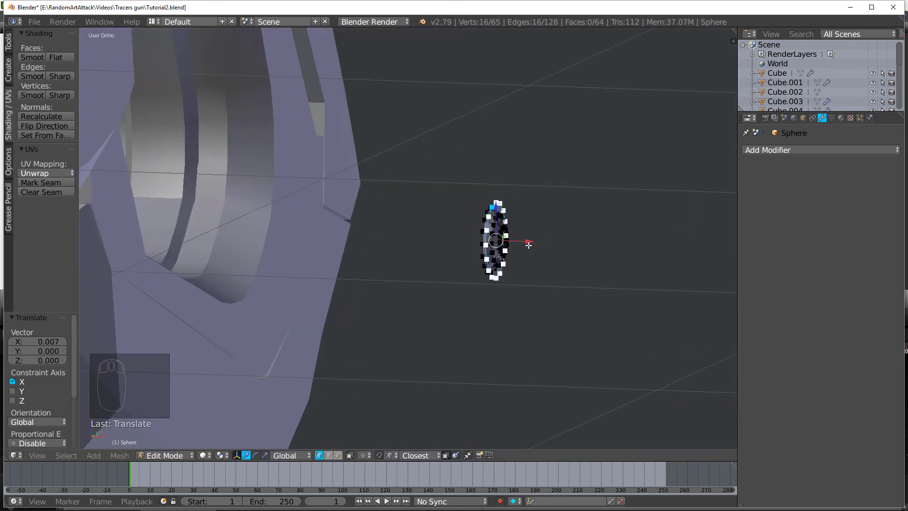
key(KP_3)
right_click(527, 243)
key(s)
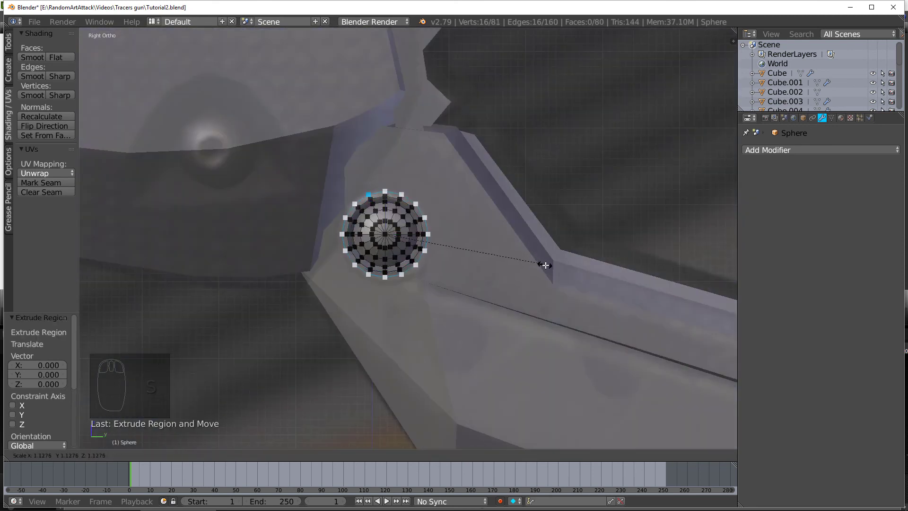
click(549, 266)
middle_drag(496, 262, 531, 254)
key(g)
key(x)
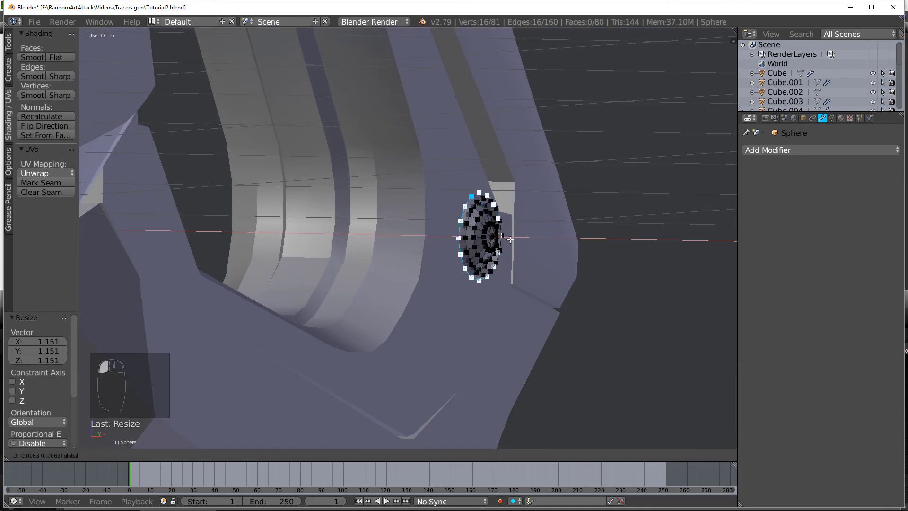
click(510, 239)
Step: Move the whole rivet mesh -0.519 along X onto the side of the grip
key(KP_1)
key(KP_1)
key(a)
key(a)
key(a)
key(a)
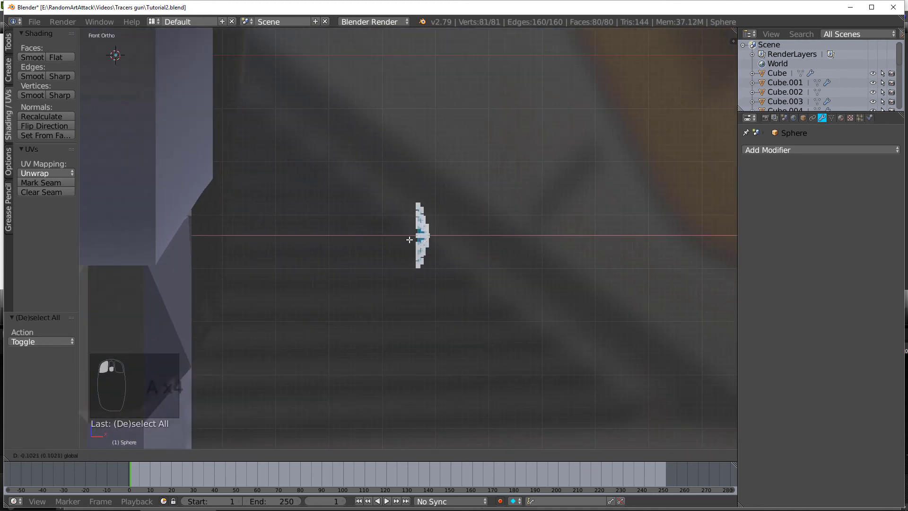
click(235, 239)
Step: Extrude the rivet inward along X toward the gun's middle and symmetrize the mesh from +X to -X
key(e)
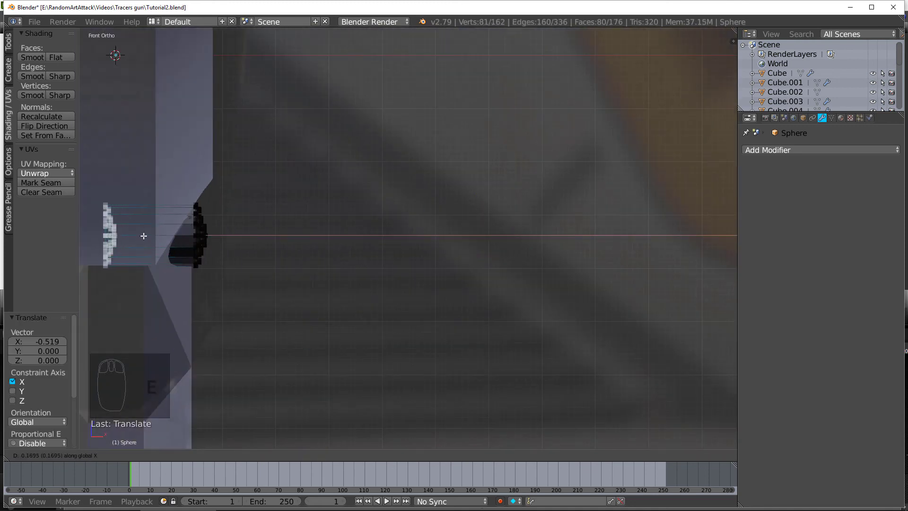
click(115, 239)
key(a)
key(a)
key(w)
click(119, 245)
scroll(198, 243, down, 5)
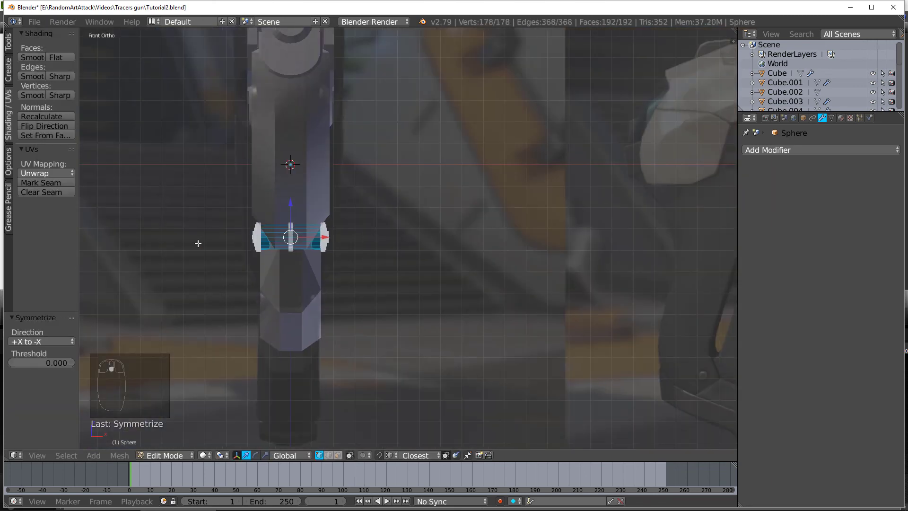
middle_drag(198, 243, 118, 255)
Step: Recalculate the normals of the entire rivet mesh
key(Tab)
scroll(409, 228, up, 5)
middle_drag(409, 228, 407, 162)
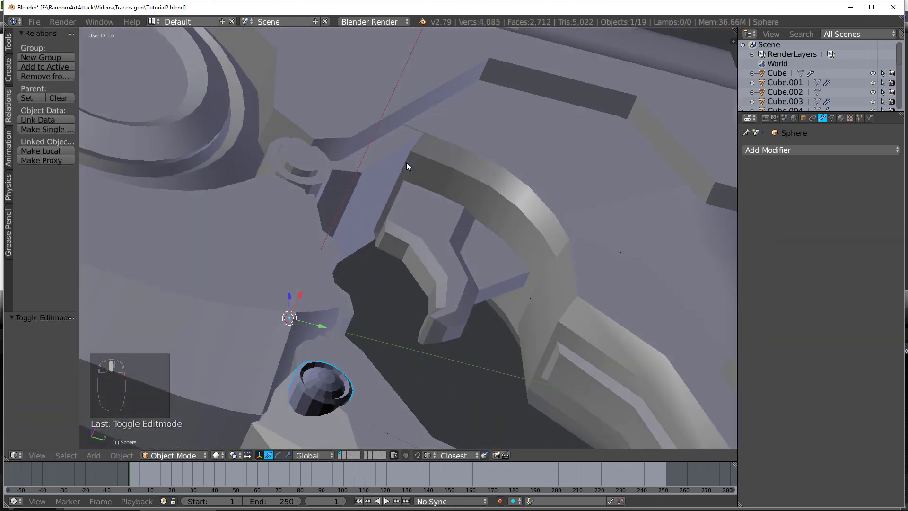
key(KP_Decimal)
key(Tab)
click(55, 116)
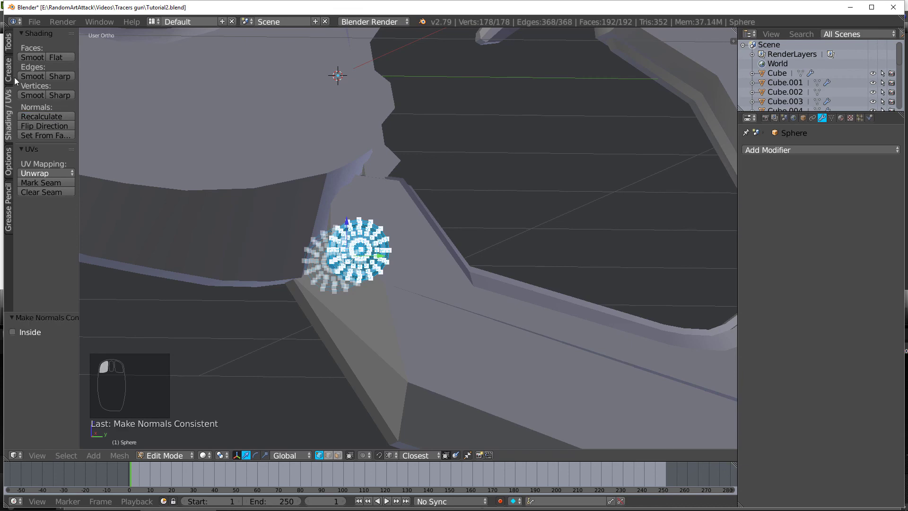
key(Tab)
Step: Add a cube for the grip's bottom piece and scale its mesh to 0.236
scroll(407, 246, down, 4)
middle_drag(408, 246, 374, 260)
key(KP_3)
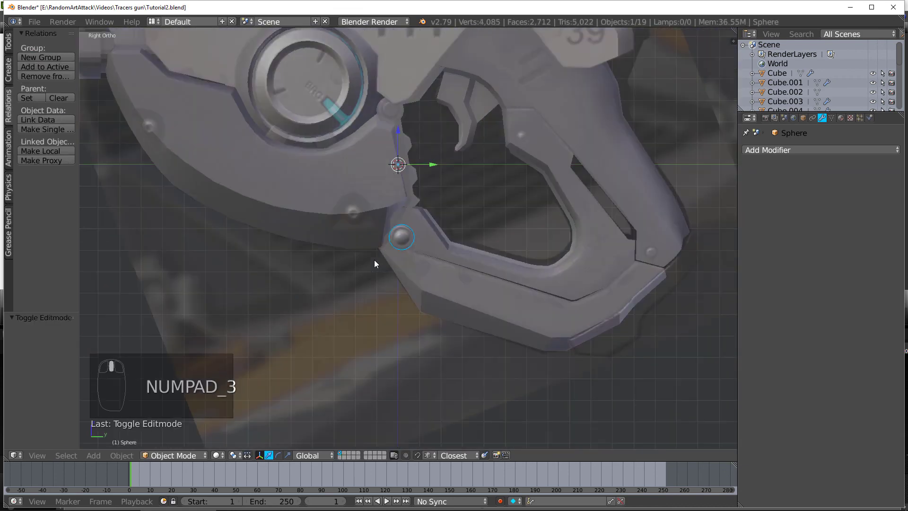
scroll(374, 259, down, 3)
scroll(375, 256, up, 3)
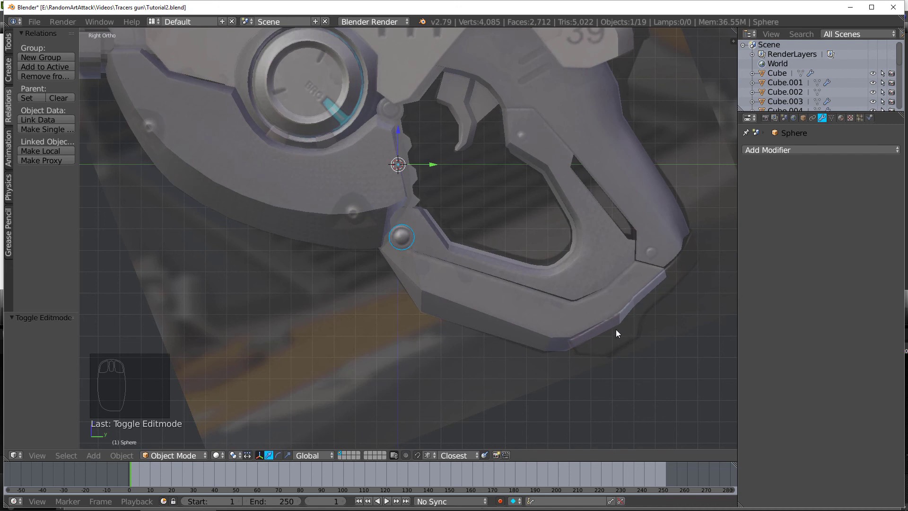
shift+middle_drag(616, 329, 452, 304)
key(shift+a)
mouse_move(457, 311)
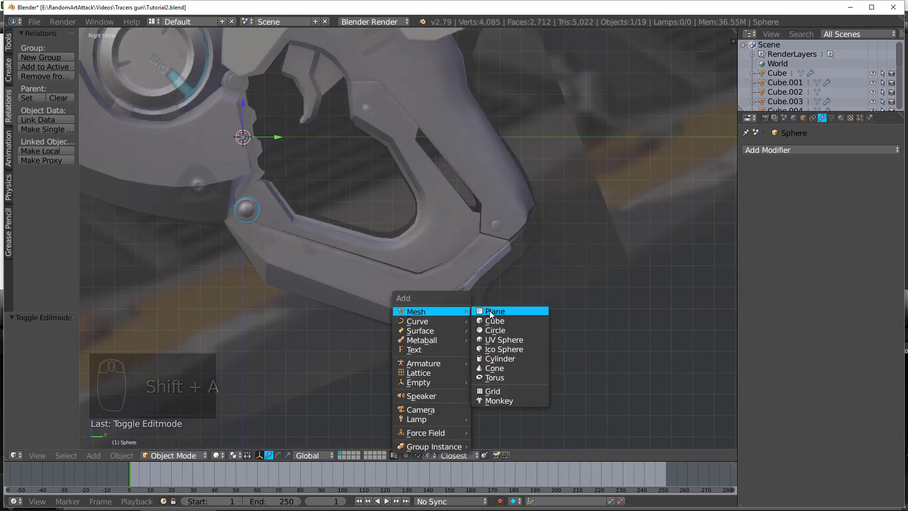
click(494, 320)
key(Tab)
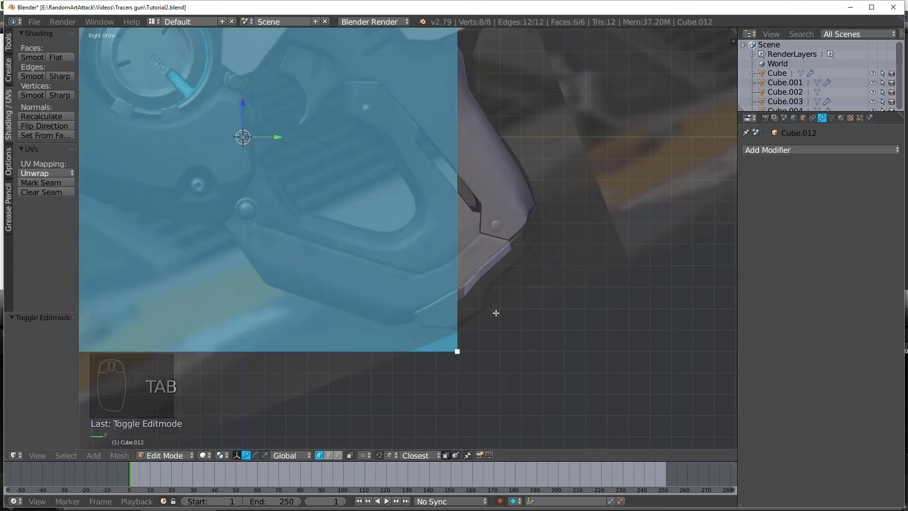
key(s)
click(300, 183)
Step: Shrink the cube further and move it 0.972 along Y and -0.696 along Z to the grip's lower rear corner
middle_drag(300, 183, 325, 243)
key(KP_3)
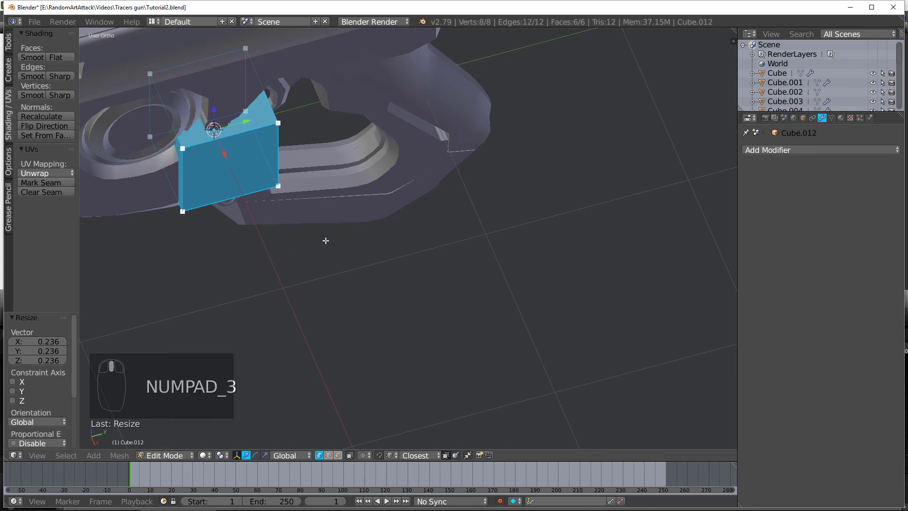
key(s)
click(313, 202)
key(g)
click(517, 357)
shift+middle_drag(518, 357, 428, 284)
Step: Scale the cube down again and place its upper front corner against the grip's bottom rear edge
scroll(413, 262, up, 3)
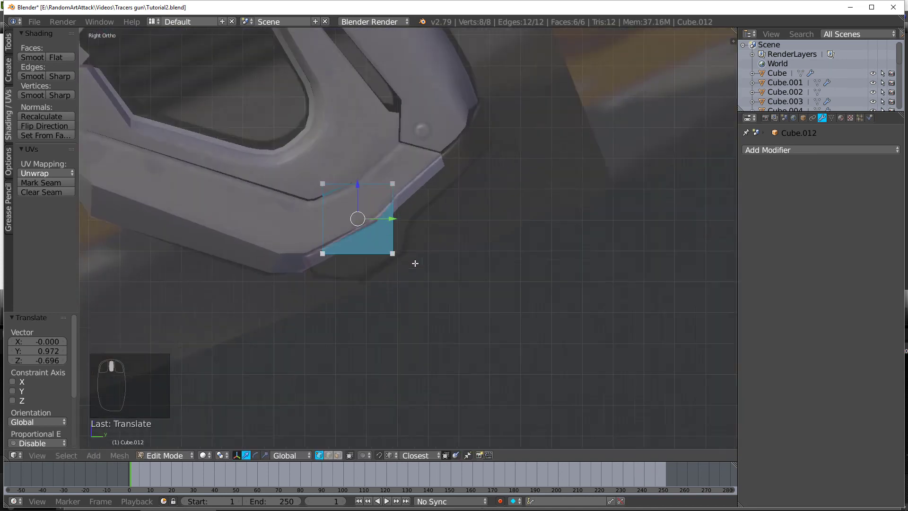
key(s)
click(421, 268)
key(g)
click(389, 359)
Step: Move the cube's upper rear vertices to the bend in the grip's edge and its lower rear vertices onto the reference outline
key(a)
key(c)
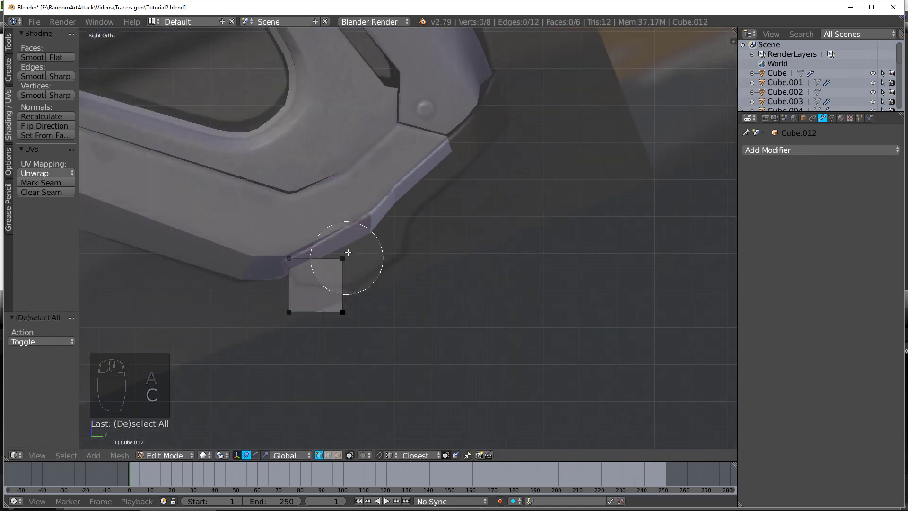
click(347, 255)
right_click(349, 243)
key(g)
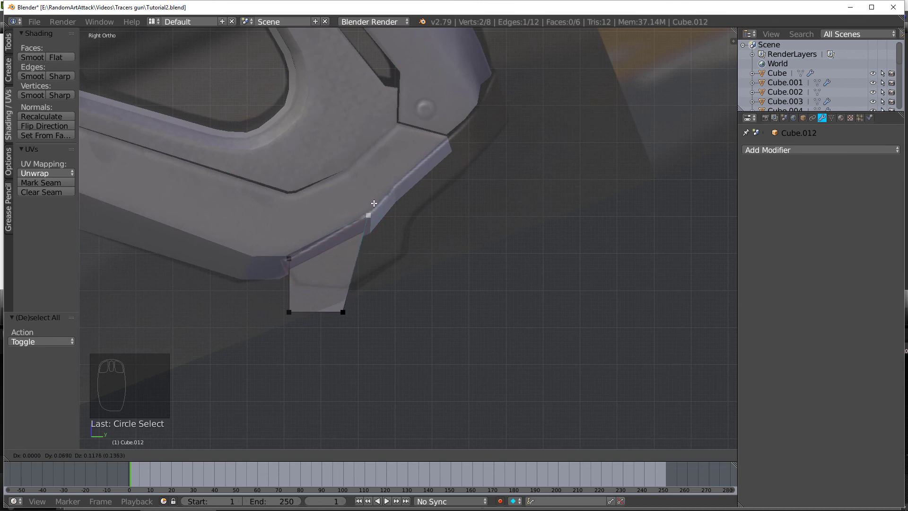
click(370, 211)
key(a)
key(c)
click(343, 312)
right_click(343, 311)
key(g)
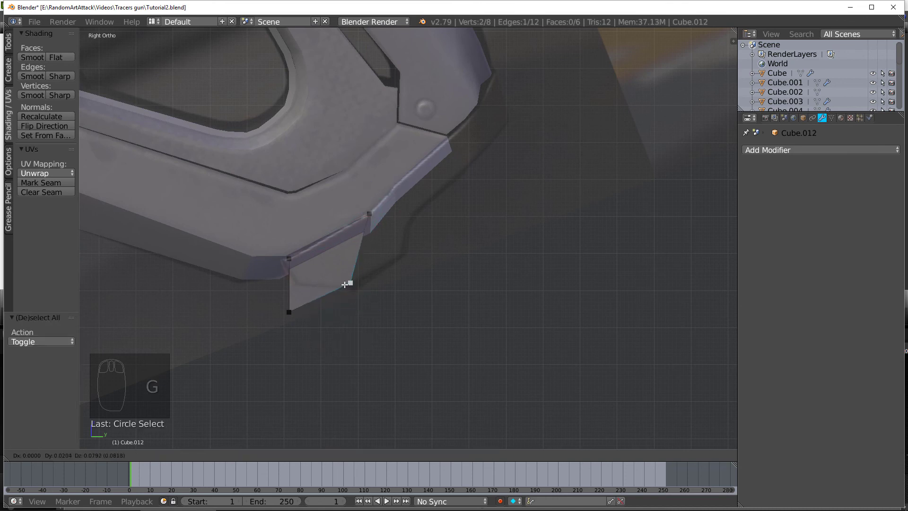
click(345, 284)
Step: Move the cube's lower front vertices up to the reference outline and align its upper front vertices with the grip's edge
key(a)
key(c)
click(287, 313)
right_click(286, 313)
key(g)
click(299, 277)
key(a)
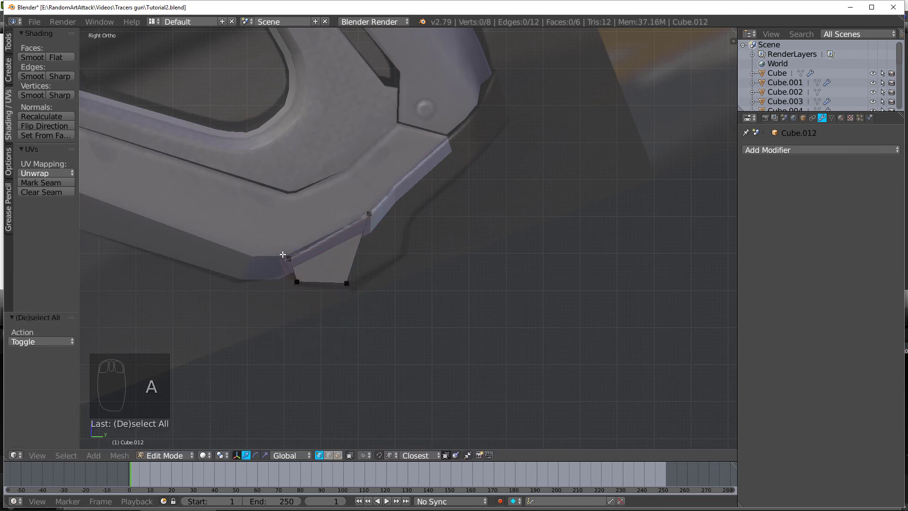
key(c)
right_click(283, 249)
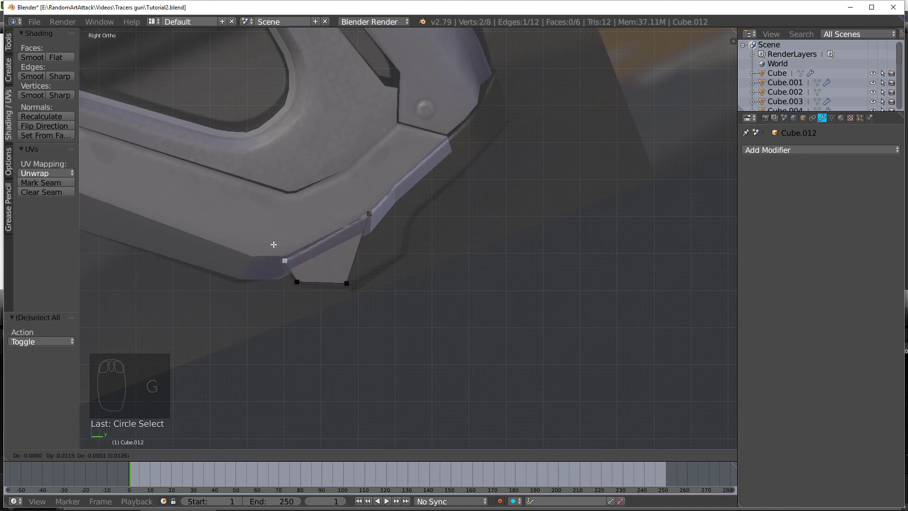
Step: Extrude the block's rear face, rotate it by -19.7° and position it along the reference outline
key(a)
key(c)
drag(369, 276, 370, 245)
right_click(371, 245)
key(e)
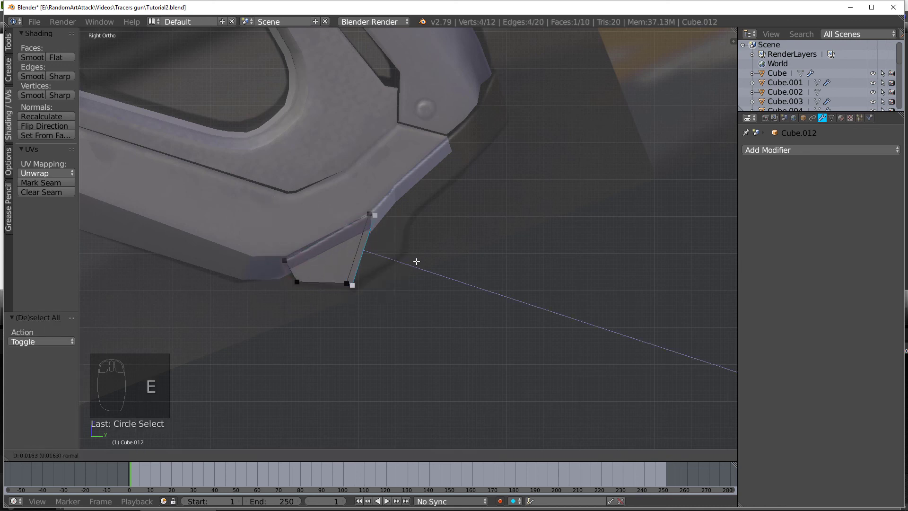
click(416, 259)
key(g)
click(458, 224)
key(r)
click(472, 255)
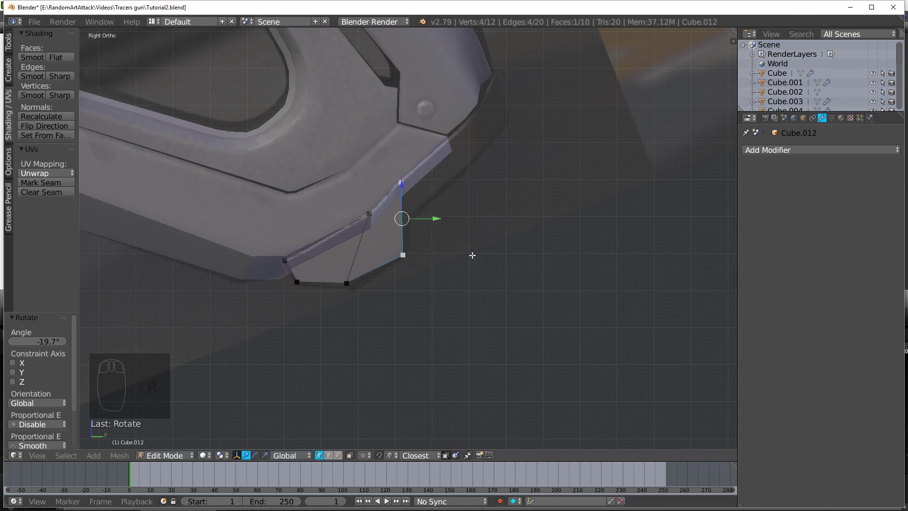
key(g)
click(462, 248)
Step: Move the extruded end's upper vertices -0.003 in Y and -0.027 in Z onto the grip's edge
key(a)
key(c)
click(396, 179)
right_click(397, 178)
key(g)
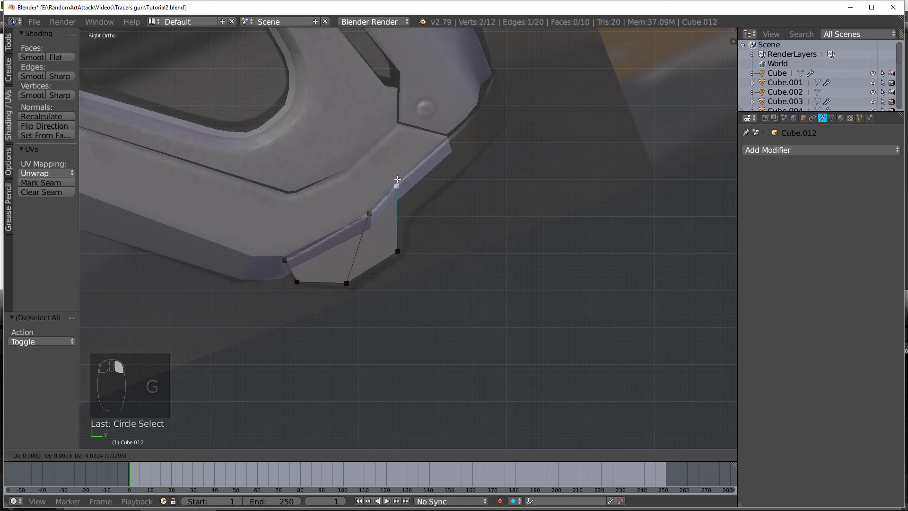
click(398, 192)
Step: Examine the shape of the grip's bottom piece in the other gun reference images
scroll(425, 260, down, 8)
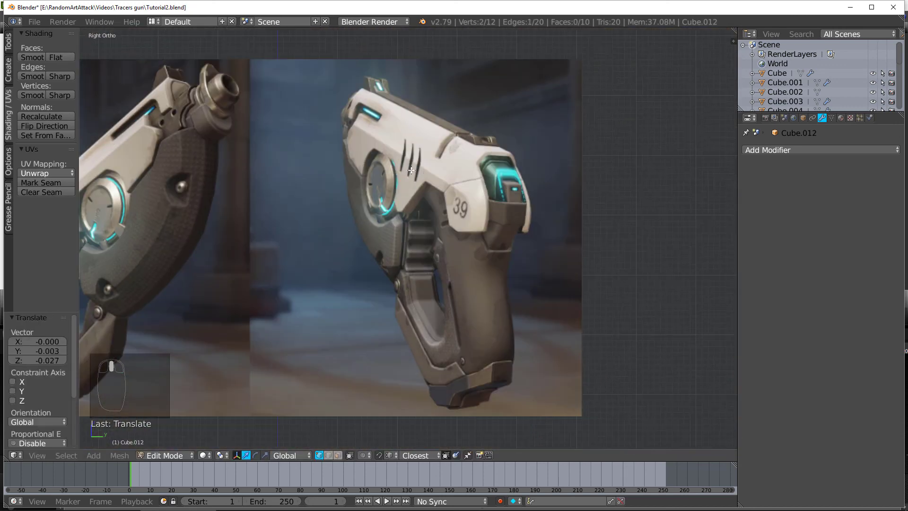
shift+middle_drag(413, 201, 411, 159)
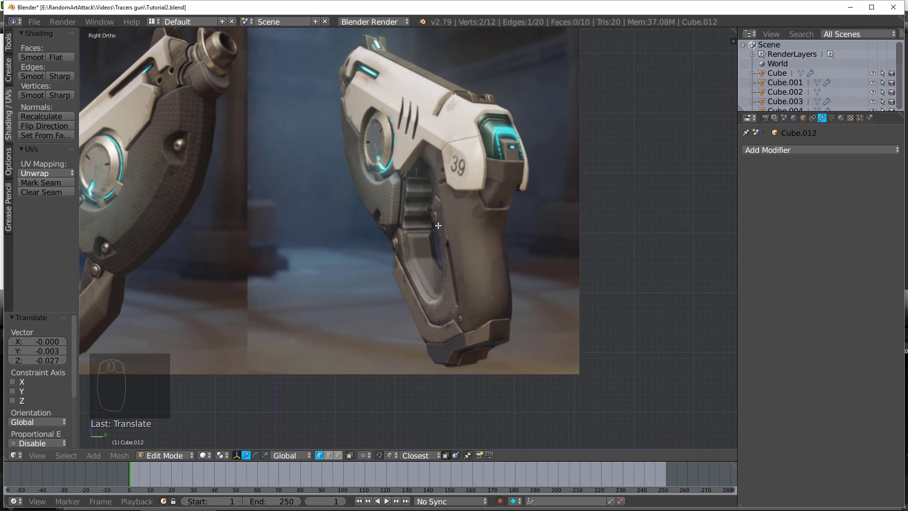
scroll(450, 181, down, 3)
shift+middle_drag(447, 182, 459, 316)
scroll(406, 142, up, 3)
shift+middle_drag(398, 122, 365, 239)
scroll(365, 239, up, 3)
shift+middle_drag(215, 190, 371, 211)
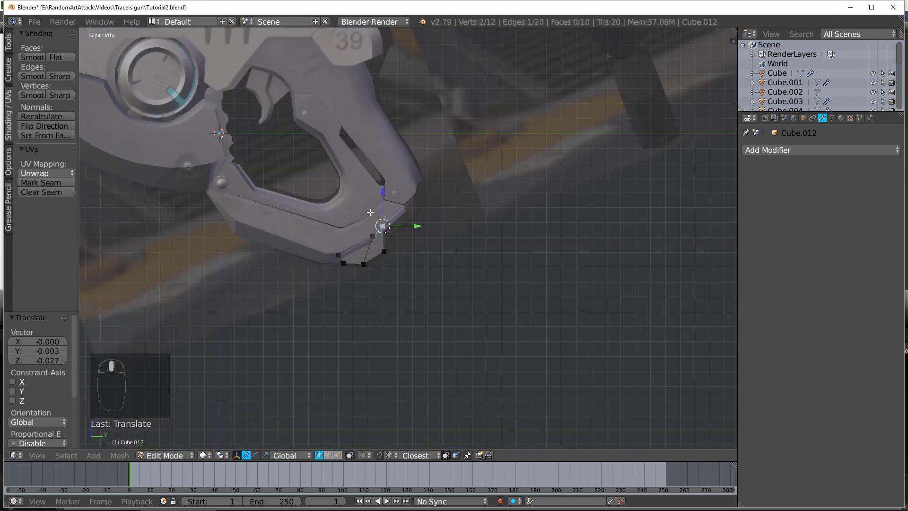
scroll(392, 219, up, 5)
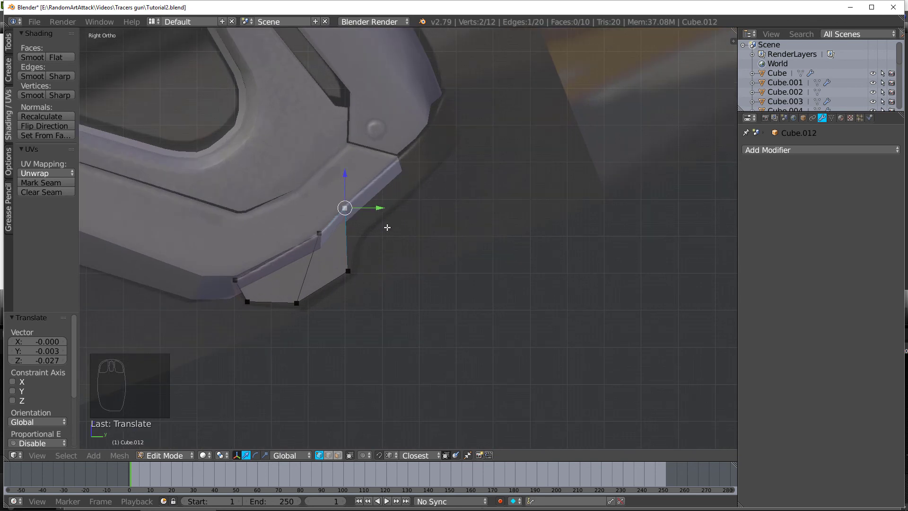
Step: Move the block's lower rear vertices 0.006 in Y and 0.003 in Z
key(a)
key(c)
click(351, 274)
right_click(350, 273)
key(g)
click(353, 271)
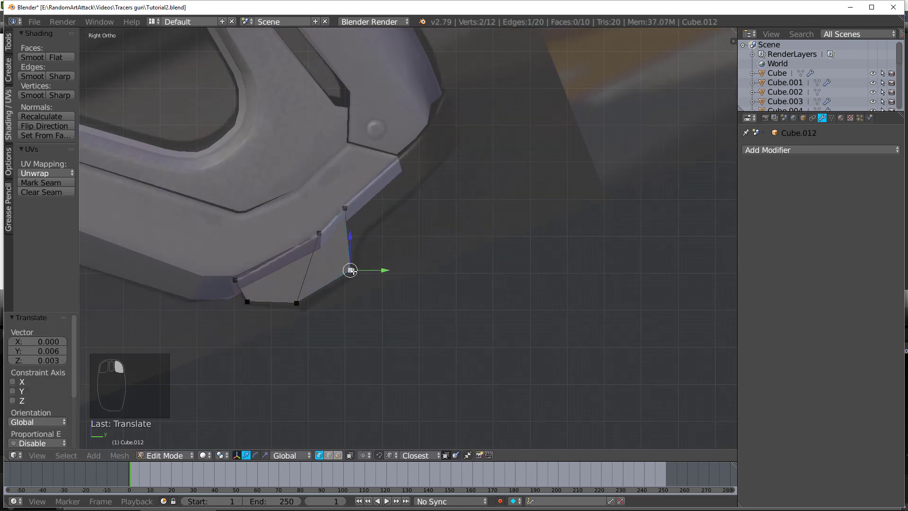
Step: Delete the block's vertices on the -X side, keeping only the +X side faces
mouse_move(353, 271)
middle_down()
mouse_move(336, 233)
mouse_move(306, 230)
middle_up()
key(a)
key(c)
mouse_move(530, 278)
mouse_down()
mouse_move(531, 372)
mouse_move(479, 381)
mouse_up()
right_click(479, 381)
key(x)
click(477, 387)
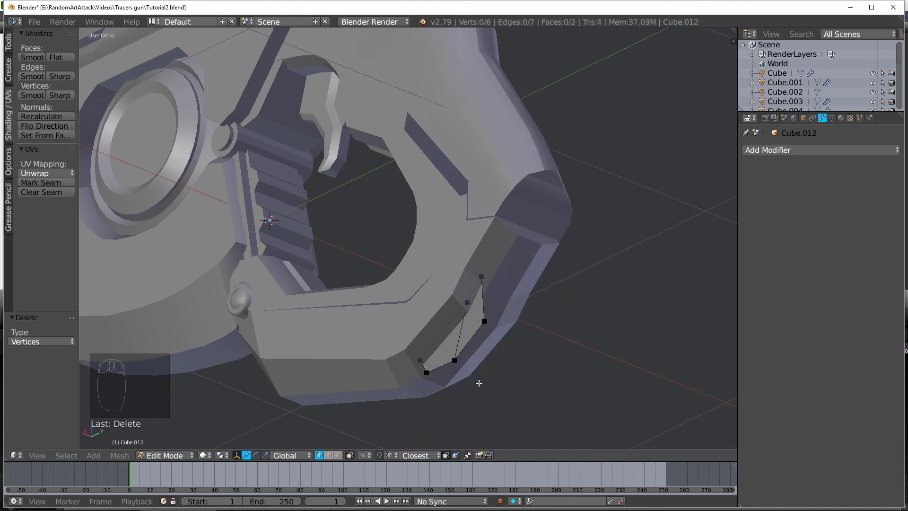
Step: Extrude the lower rear vertex 0.020 in Y and 0.097 in Z, and again about 0.155 in Y and 0.136 in Z
key(KP_3)
scroll(373, 250, up, 2)
right_click(382, 294)
key(e)
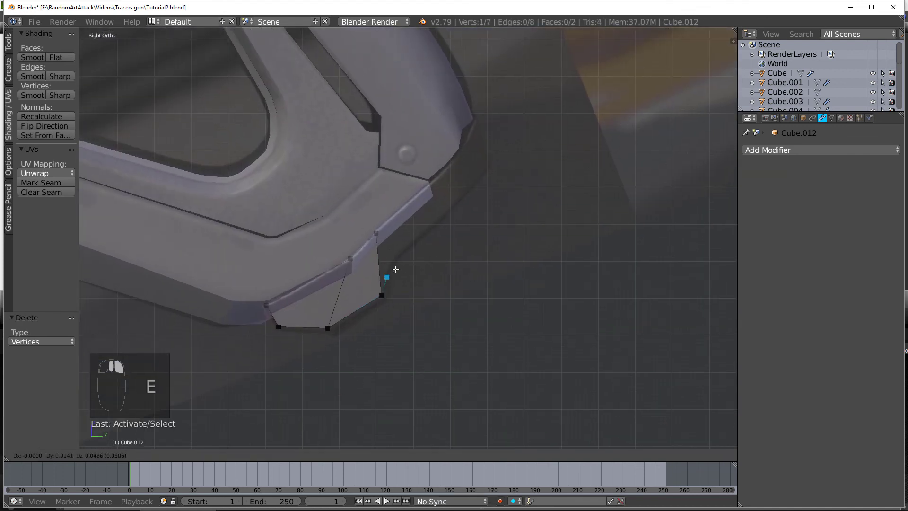
click(398, 254)
key(e)
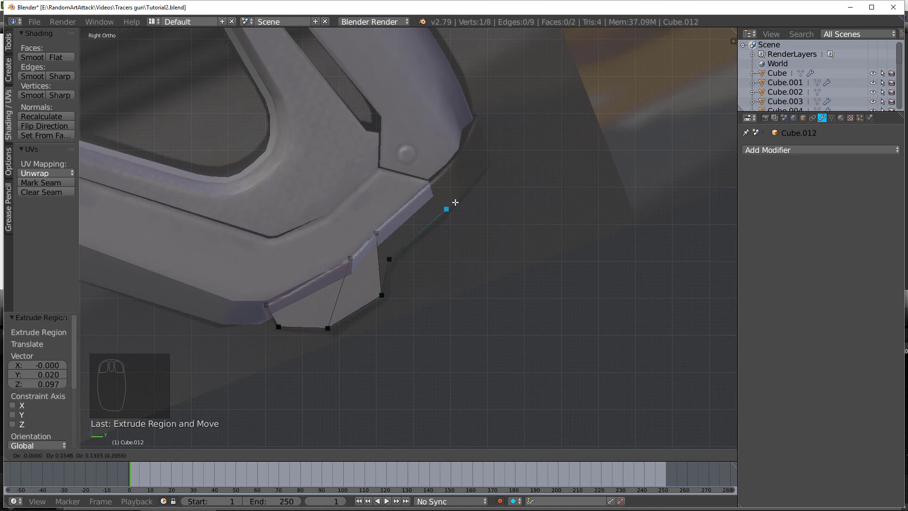
click(455, 202)
Step: Fill the triangular gap at the rear with a face and extrude the upper rear vertex 0.146 in Y and 0.138 in Z
key(f)
right_click(376, 232)
key(e)
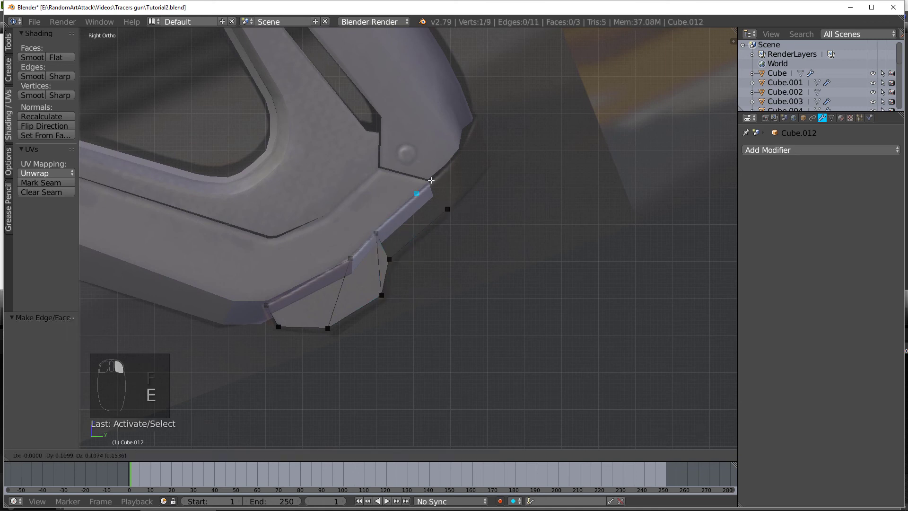
click(435, 179)
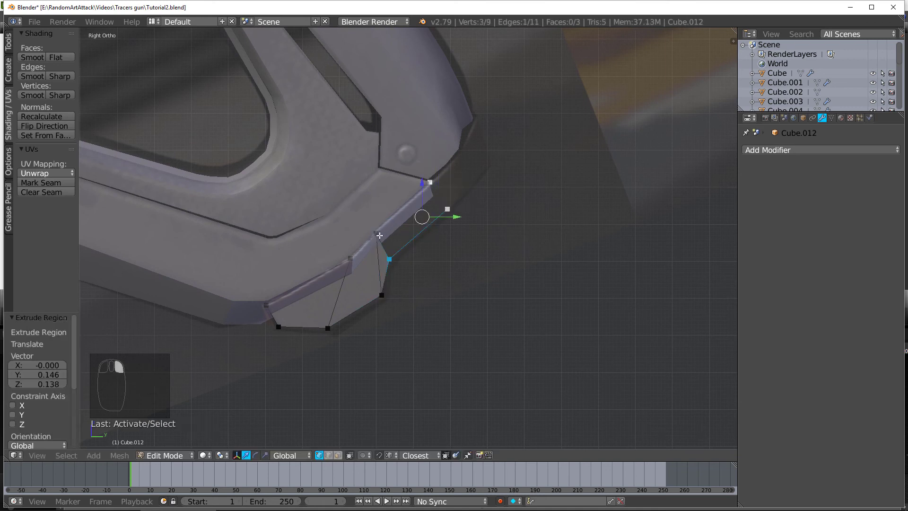
Step: Fill the rear gap of the corner piece with a face and move the whole piece 0.072 in X
key(f)
key(a)
middle_drag(399, 237, 436, 211)
key(a)
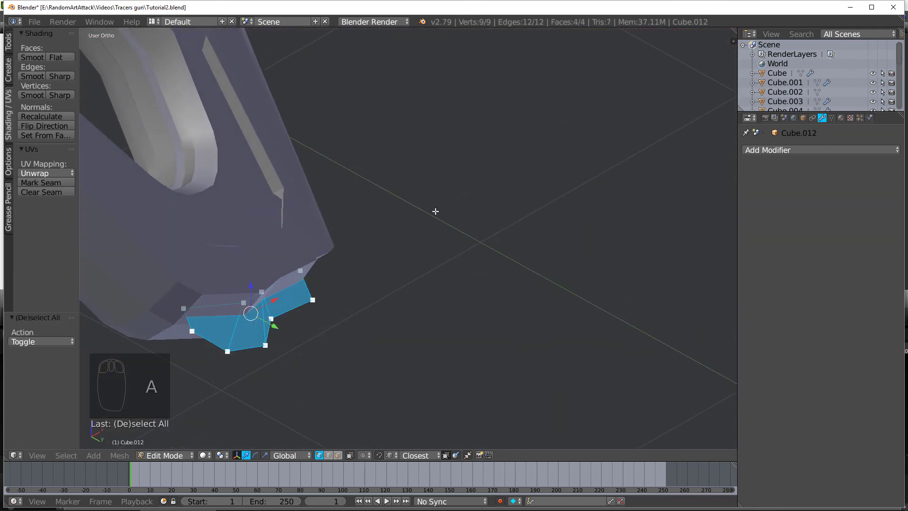
key(KP_3)
key(KP_1)
drag(263, 268, 284, 265)
key(KP_3)
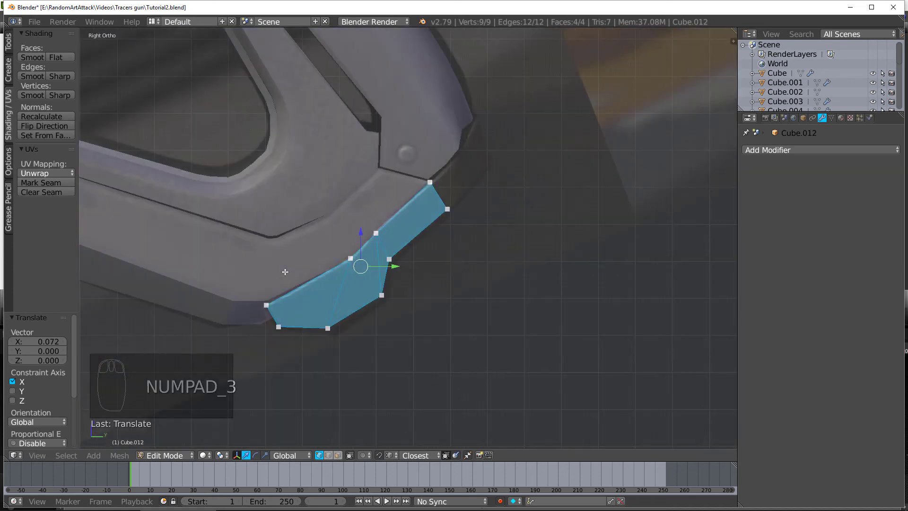
Step: Extrude the piece's upper rear edge along the reference outline toward the grip's rear corner
scroll(385, 264, up, 3)
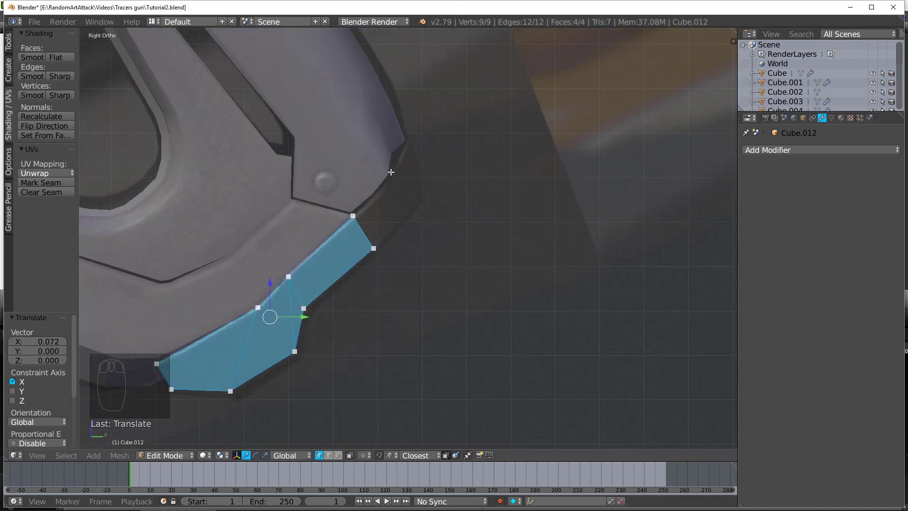
key(a)
key(c)
click(365, 232)
key(e)
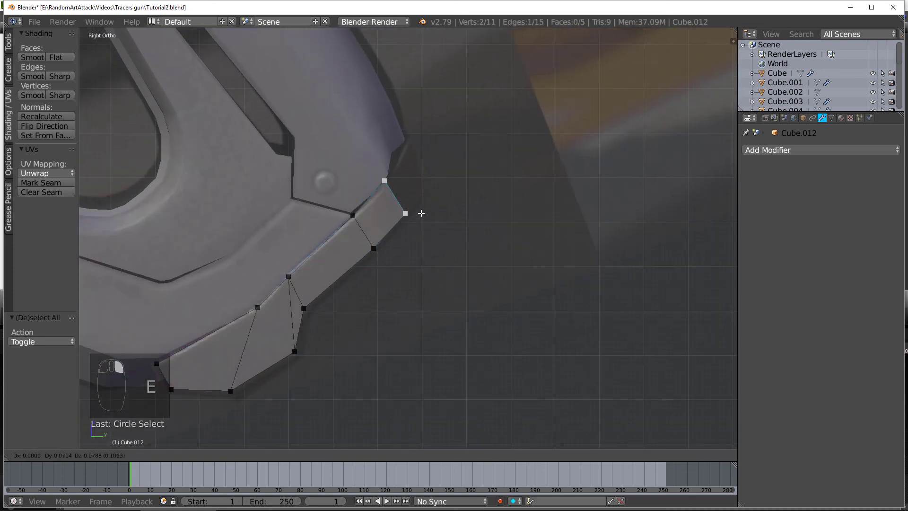
click(436, 192)
Step: Move the upper vertex of the extruded end edge up to the tip of the grip's rear corner
key(a)
key(c)
click(401, 160)
right_click(401, 159)
key(g)
click(408, 137)
Step: Move the two vertices of the piece's upper end edge -0.006 in X
key(a)
key(c)
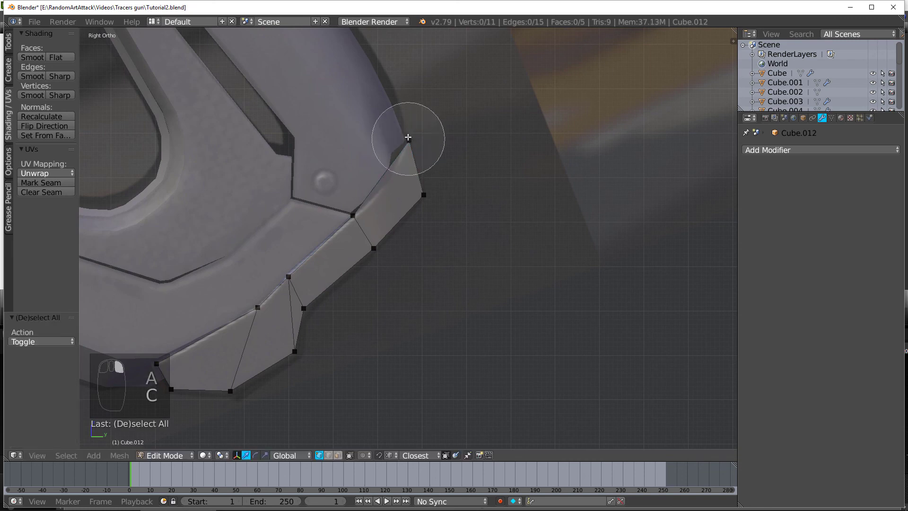
drag(407, 137, 434, 201)
right_click(438, 208)
middle_drag(438, 208, 547, 162)
key(g)
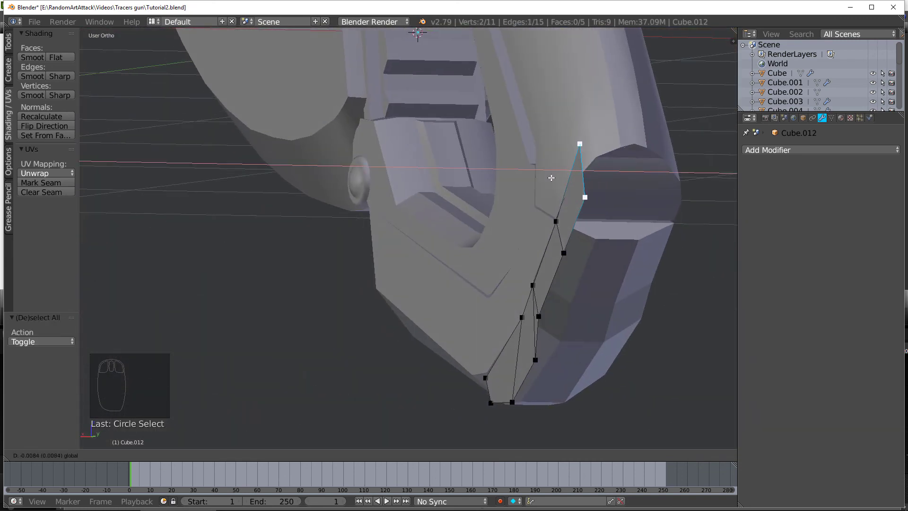
click(551, 178)
Step: Add an edge loop across the piece's uppermost face and move its end edge -0.082 in X
key(ctrl+r)
click(575, 203)
right_click(575, 203)
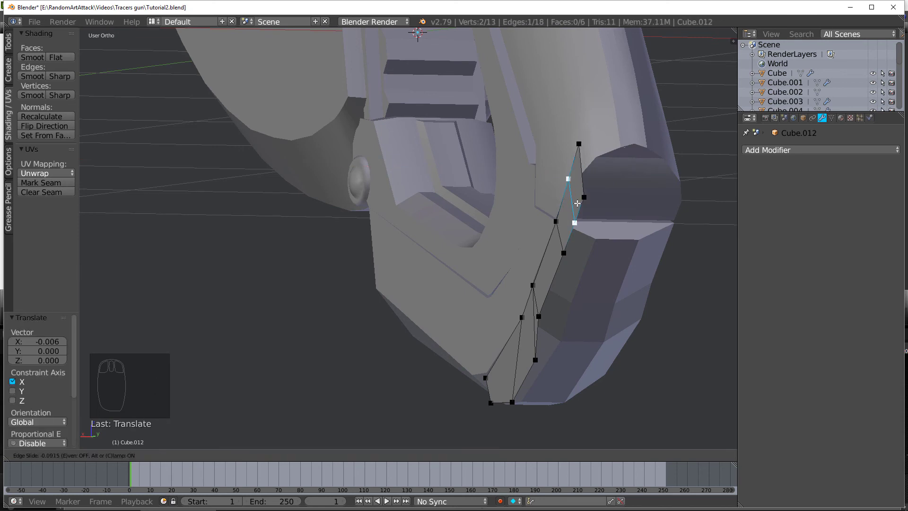
key(a)
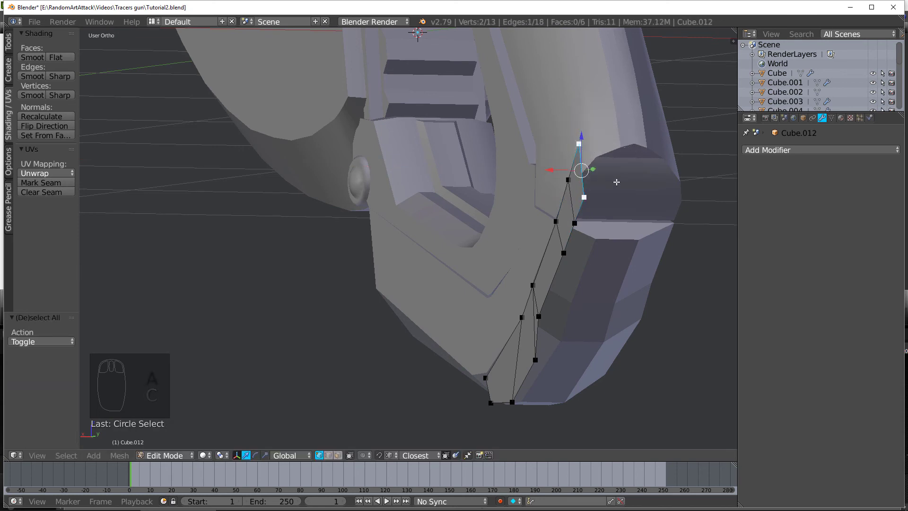
drag(550, 169, 576, 172)
click(581, 172)
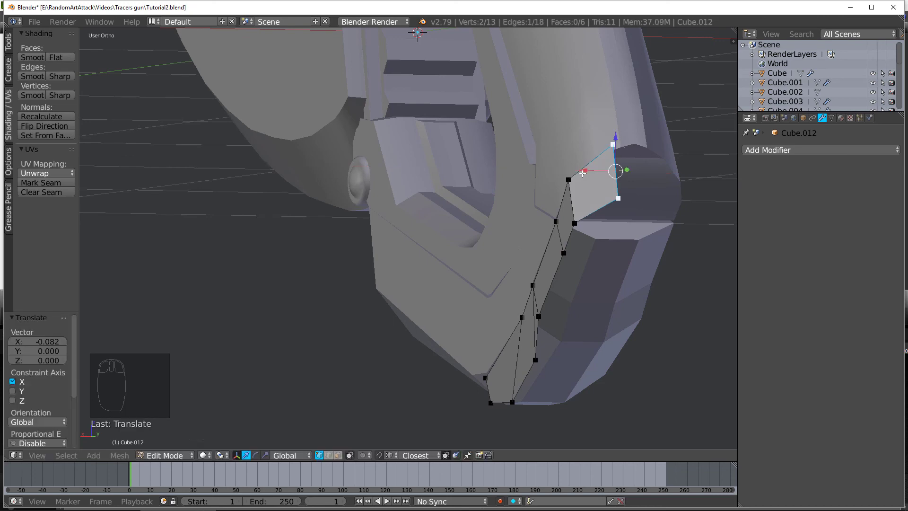
Step: Extrude the end edge inward across the back of the grip
middle_drag(581, 172, 506, 228)
key(e)
click(595, 180)
key(a)
Step: Extrude the entire piece -0.260 in X to give it thickness
key(KP_3)
key(a)
key(KP_1)
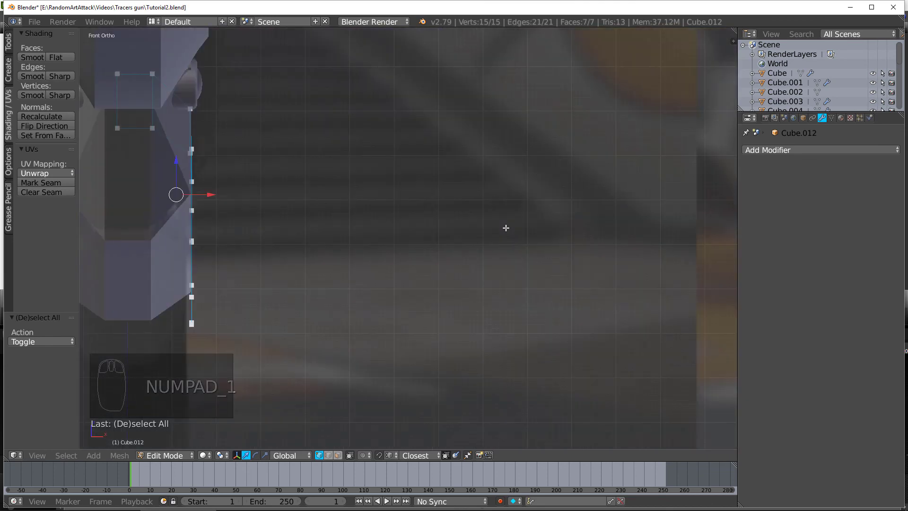
key(e)
click(395, 227)
Step: Symmetrize the whole piece so both sides of the grip match
key(KP_3)
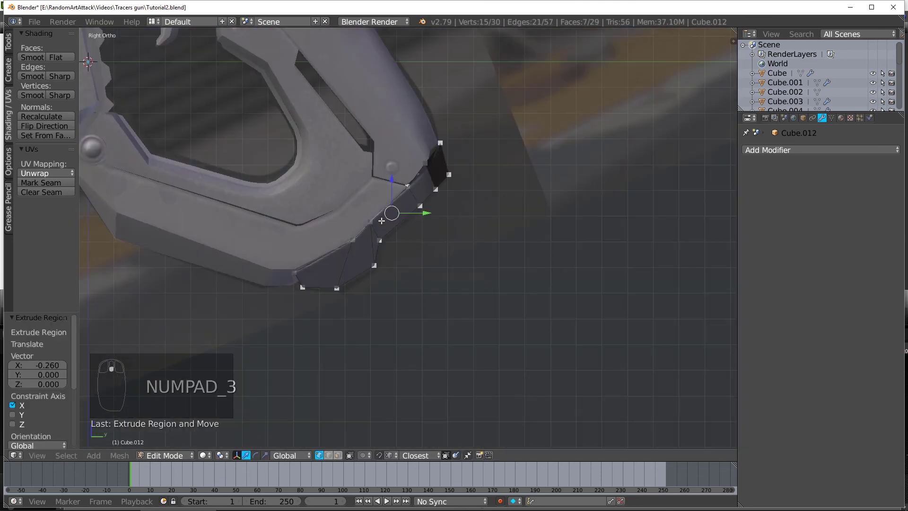
key(a)
key(a)
key(a)
key(w)
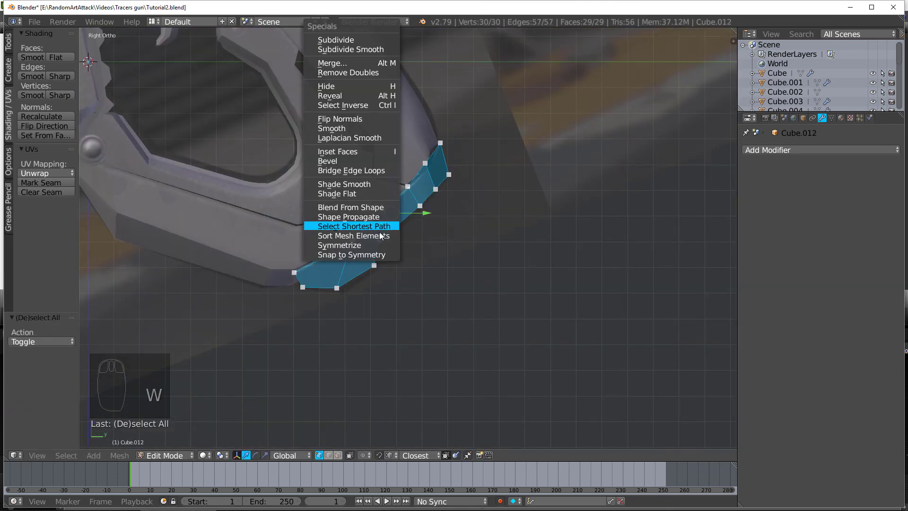
click(378, 244)
Step: Recalculate the normals of the symmetrized piece and return to Object Mode
middle_drag(378, 247, 480, 217)
key(Tab)
key(Tab)
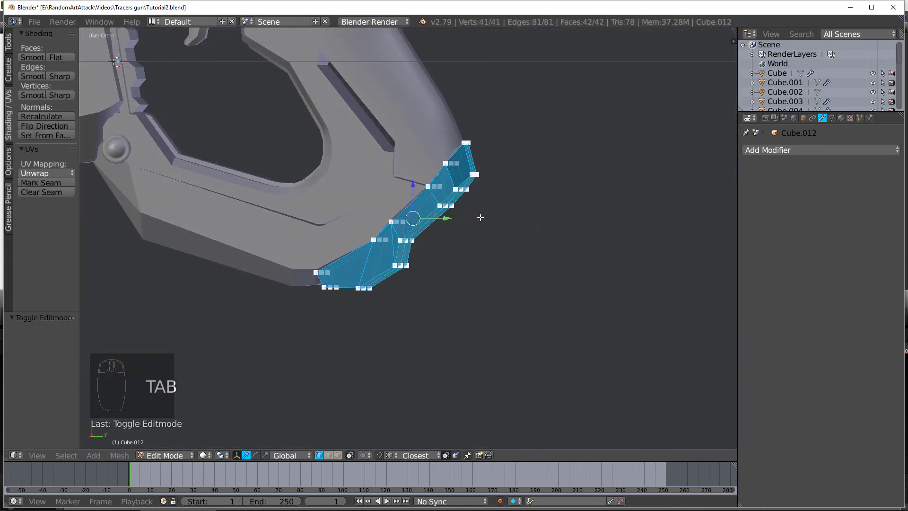
click(32, 118)
key(Tab)
key(KP_3)
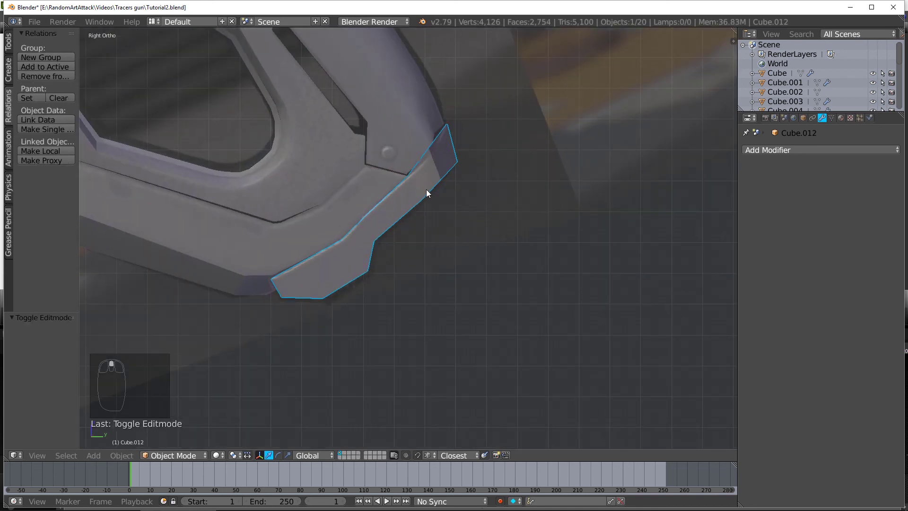
Step: Move the main grip's rear corner vertices about 0.010 in Y and -0.014 in Z toward the new end piece
key(Tab)
scroll(208, 142, up, 2)
shift+middle_drag(533, 144, 497, 167)
key(Tab)
right_click(497, 166)
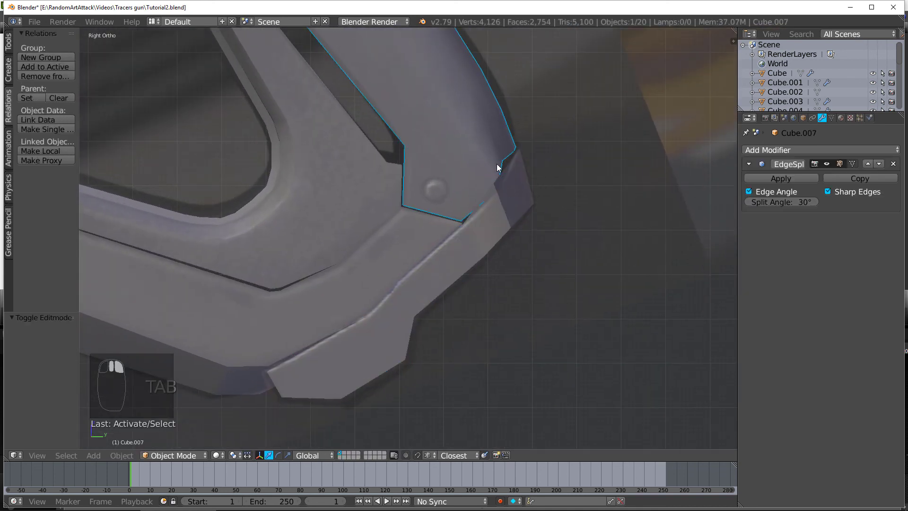
key(Tab)
key(a)
key(a)
key(a)
key(c)
scroll(508, 154, up, 3)
click(510, 155)
right_click(511, 155)
key(g)
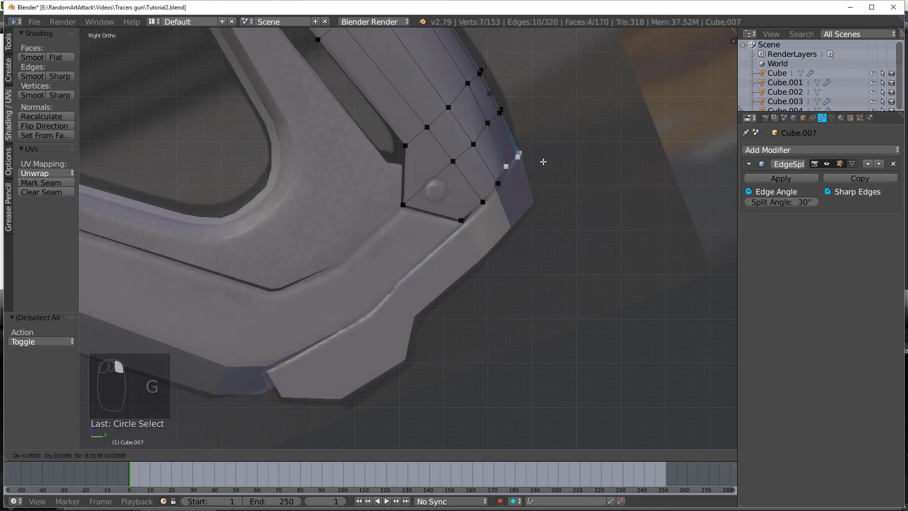
click(543, 161)
Step: Move the grip vertex just below the rear corner outward onto the end piece's edge
key(a)
scroll(549, 159, up, 2)
key(c)
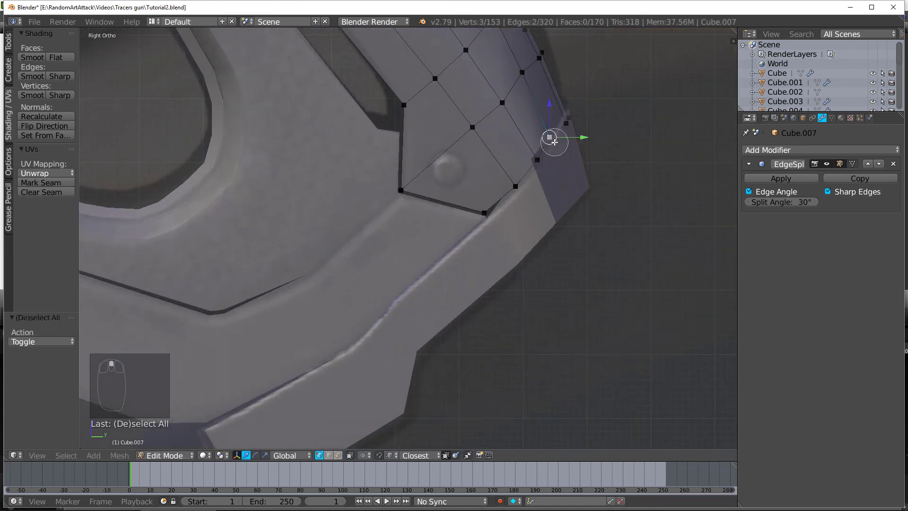
right_click(554, 141)
key(g)
click(560, 151)
key(a)
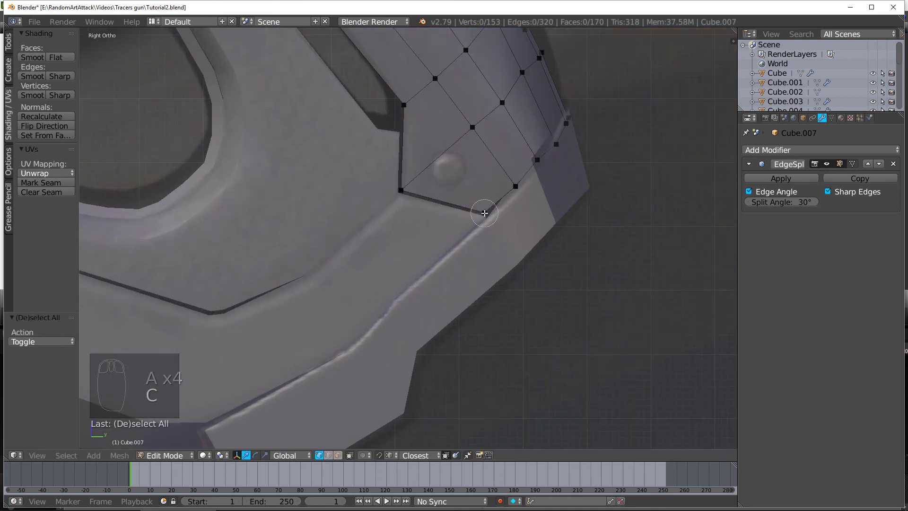
Step: Move the grip's bottommost vertices slightly down and rearward to close the seam with the lower strip
click(485, 213)
right_click(484, 213)
key(g)
click(487, 217)
Step: Move the grip's lower front corner about -0.010 in Y and -0.002 in Z, and shift the vertices above it forward
key(a)
key(c)
click(398, 192)
right_click(398, 192)
key(g)
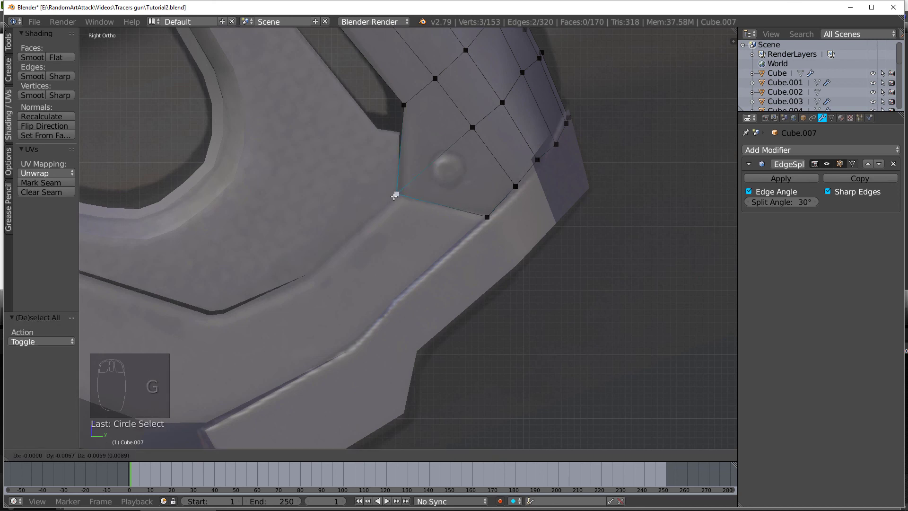
click(394, 196)
key(a)
key(g)
click(401, 102)
key(a)
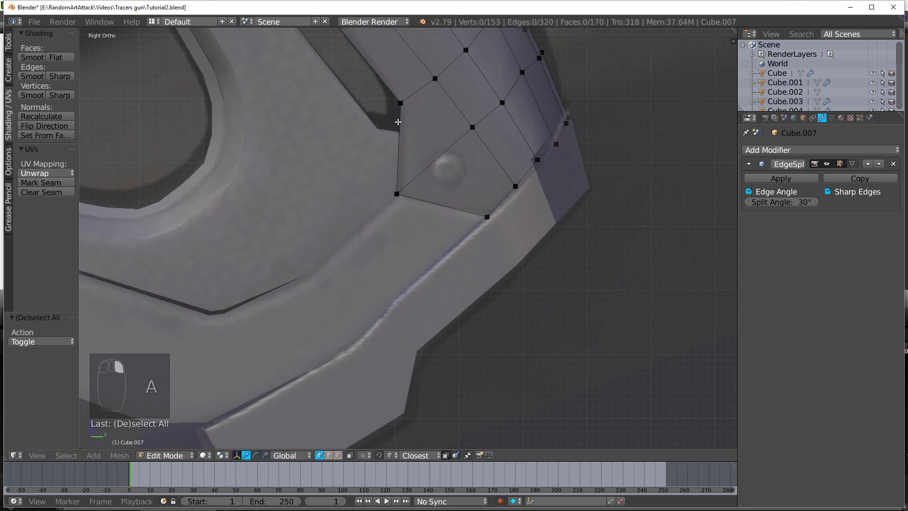
Step: Move the rear one of the two lower corner vertices of the inner trigger-guard frame slightly down against the lower strip
key(Tab)
right_click(277, 230)
key(Tab)
shift+middle_drag(277, 234, 379, 200)
key(a)
key(a)
key(a)
key(a)
key(a)
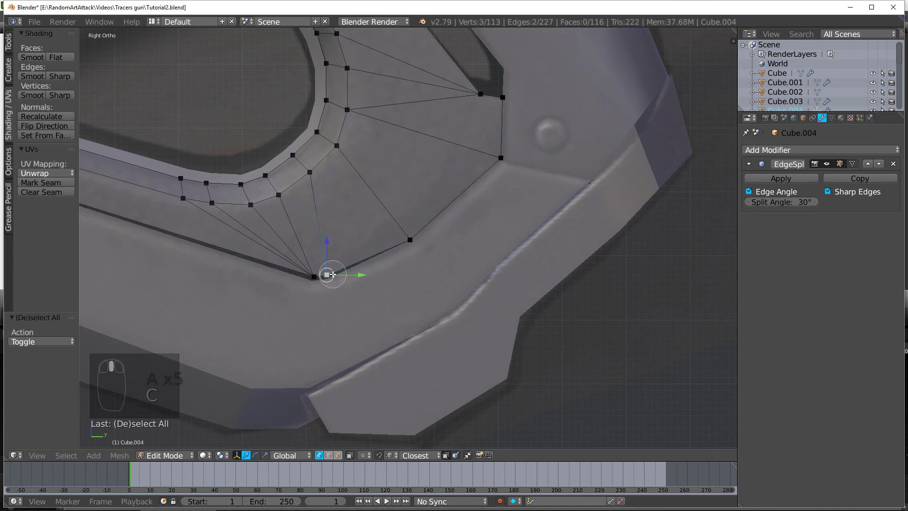
right_click(332, 275)
key(g)
click(332, 277)
Step: Move the inner frame's front lower corner vertices forward and down to close the gap with the lower strip
key(a)
key(c)
click(307, 276)
right_click(305, 275)
key(g)
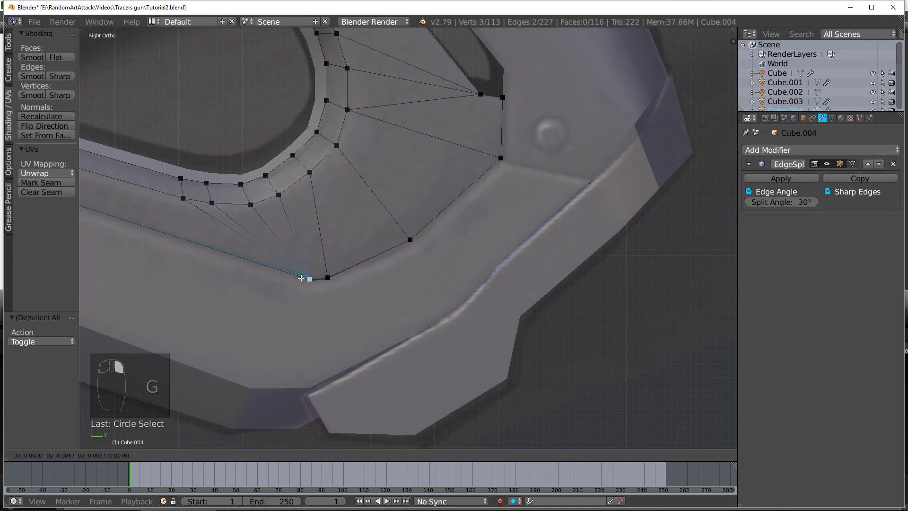
click(304, 278)
key(a)
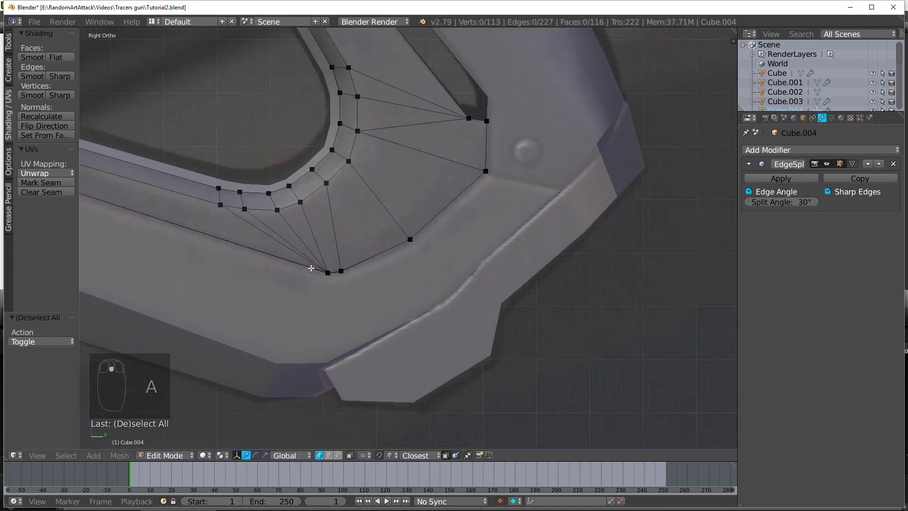
Step: Move the lower strip's rear edge vertices beside the end piece 0.006 in Y and -0.002 in Z
key(Tab)
middle_drag(310, 265, 442, 243)
right_click(441, 243)
key(KP_3)
scroll(454, 241, up, 3)
key(Tab)
key(Tab)
right_click(465, 238)
key(Tab)
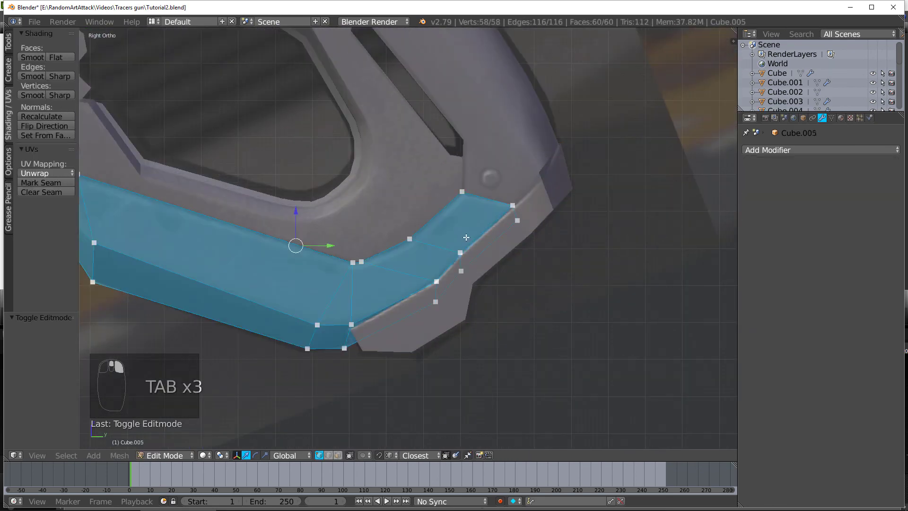
scroll(476, 249, up, 1)
key(a)
key(a)
key(a)
key(a)
right_click(472, 247)
key(g)
click(479, 244)
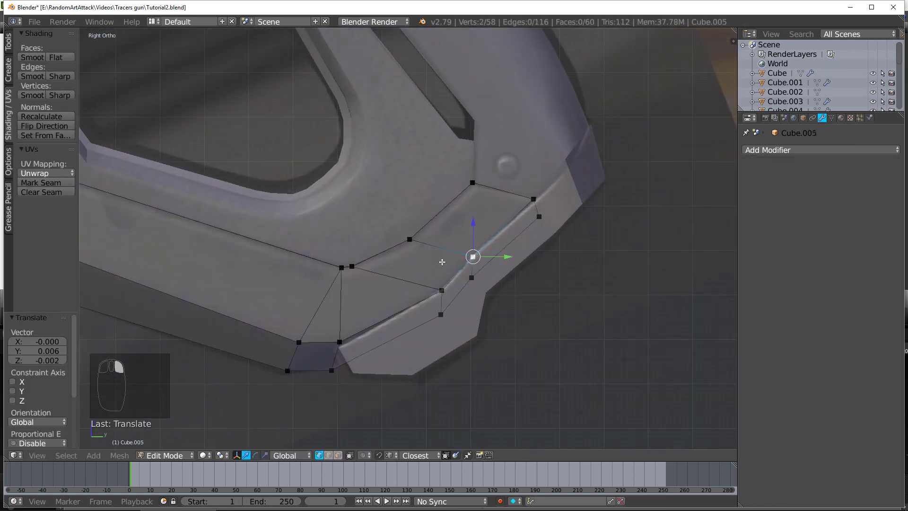
key(a)
Step: Examine the grip's bottom end piece in the reference image and compare it with the modelled piece
key(Tab)
scroll(367, 305, down, 1)
middle_drag(367, 305, 288, 291)
right_click(416, 296)
key(KP_3)
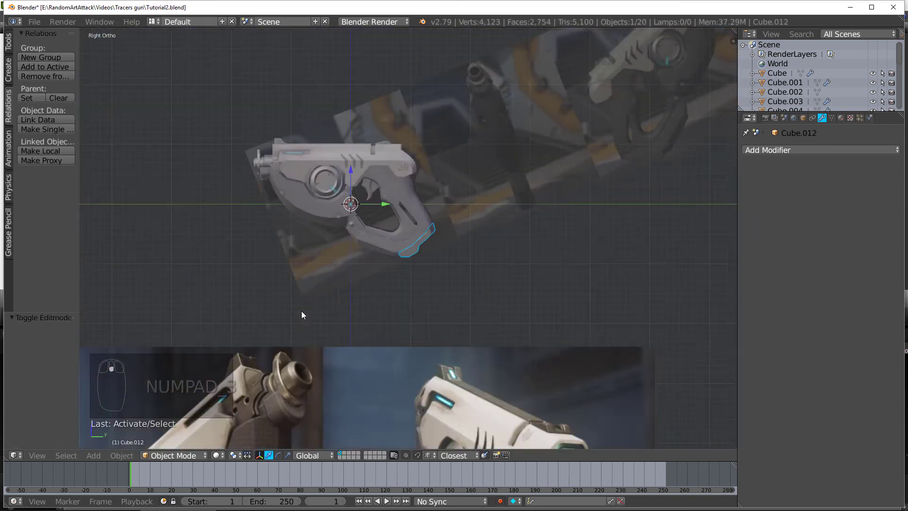
scroll(331, 265, down, 4)
scroll(377, 313, up, 1)
scroll(377, 313, up, 4)
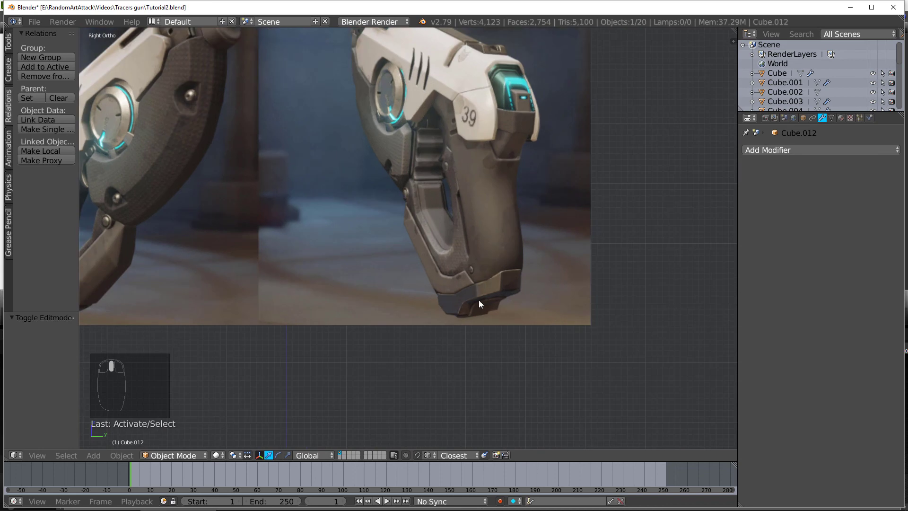
scroll(373, 189, down, 4)
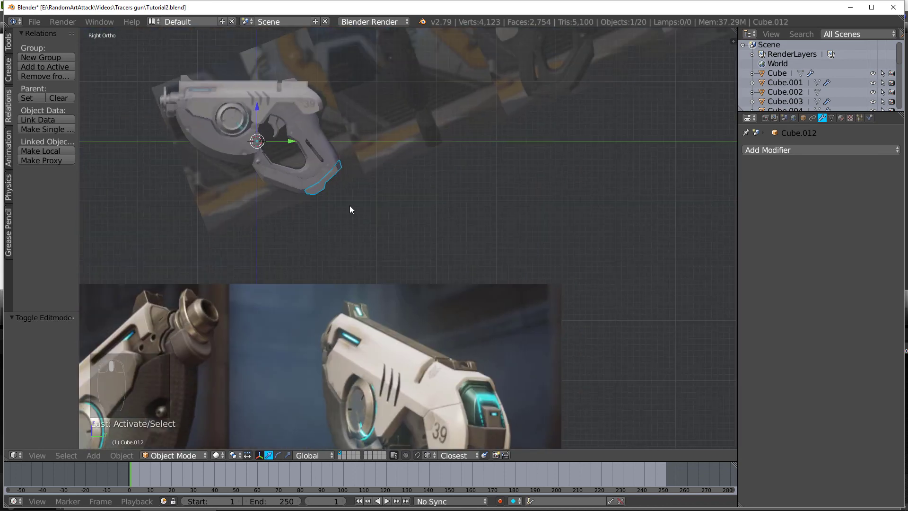
scroll(320, 248, up, 6)
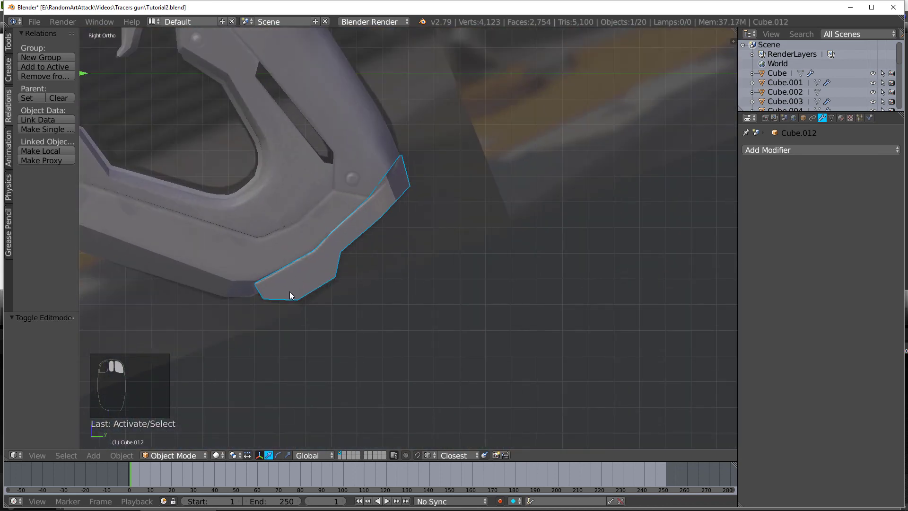
Step: Duplicate the eight underside faces of the end piece in place and scale the copy to 0.621 in X
key(Tab)
middle_drag(290, 291, 331, 279)
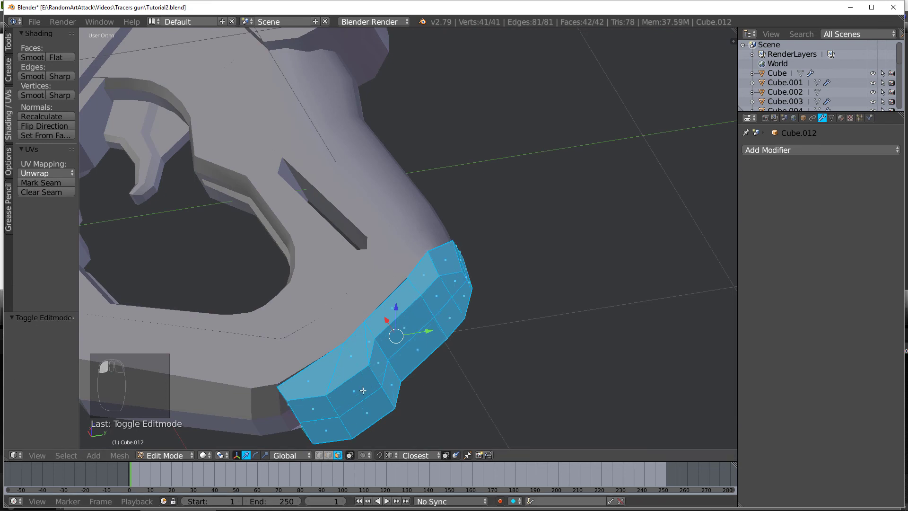
key(a)
key(c)
drag(367, 392, 388, 369)
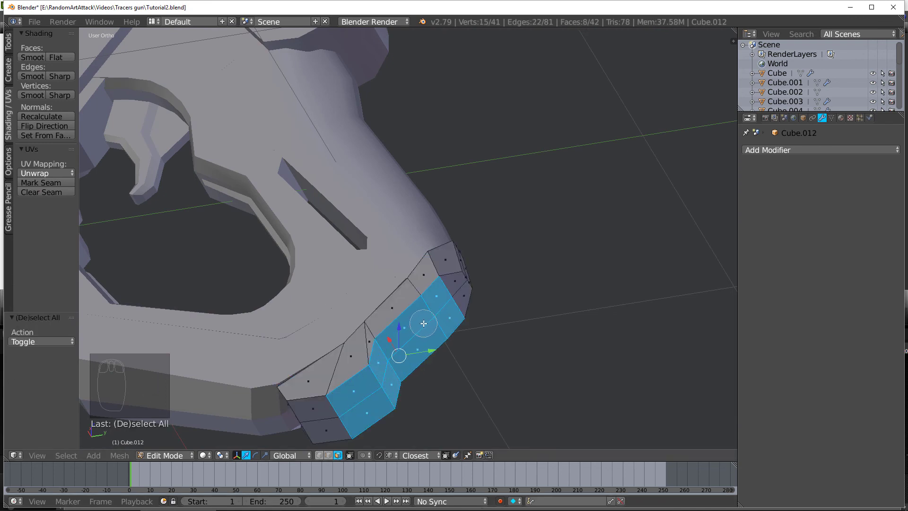
key(shift+d)
right_click(452, 348)
key(s)
key(x)
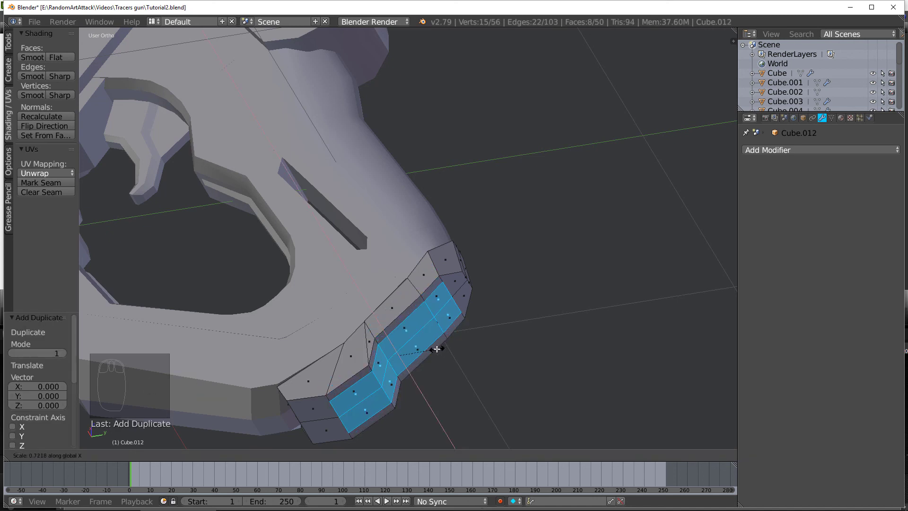
click(431, 347)
key(s)
key(z)
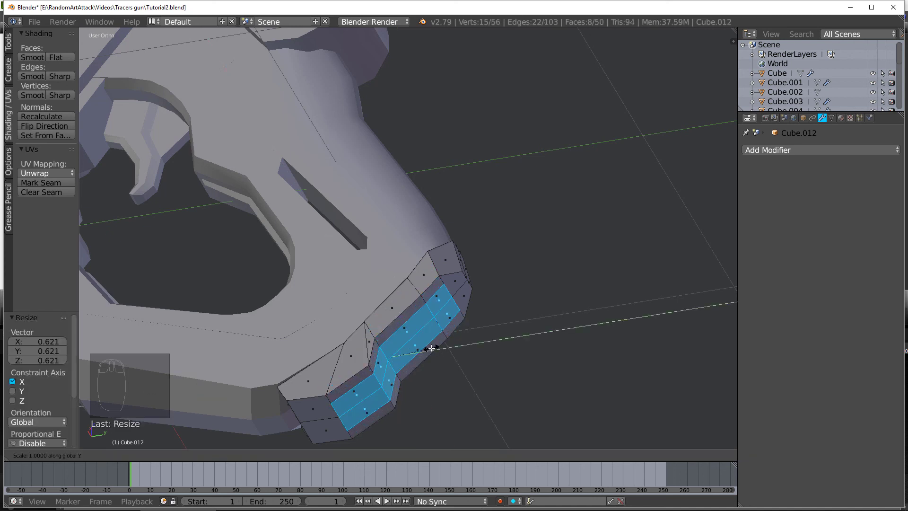
click(429, 348)
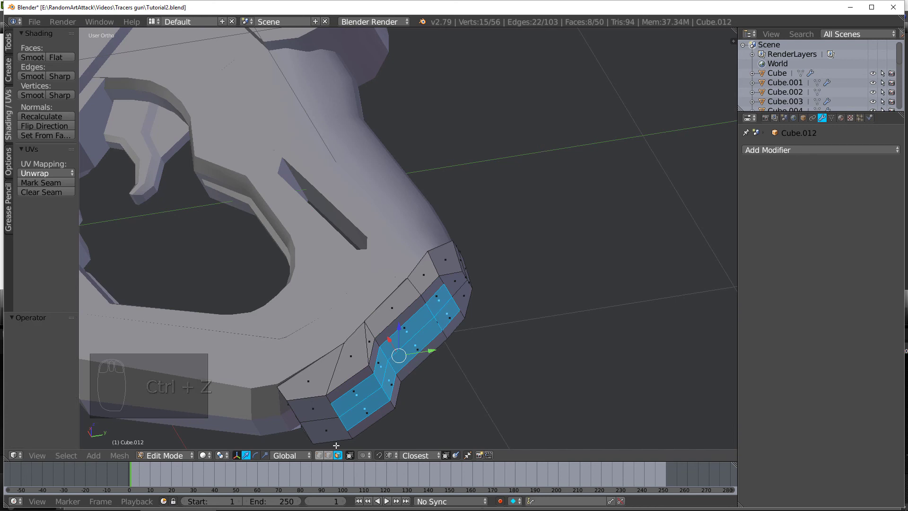
middle_drag(440, 360, 492, 399)
key(KP_3)
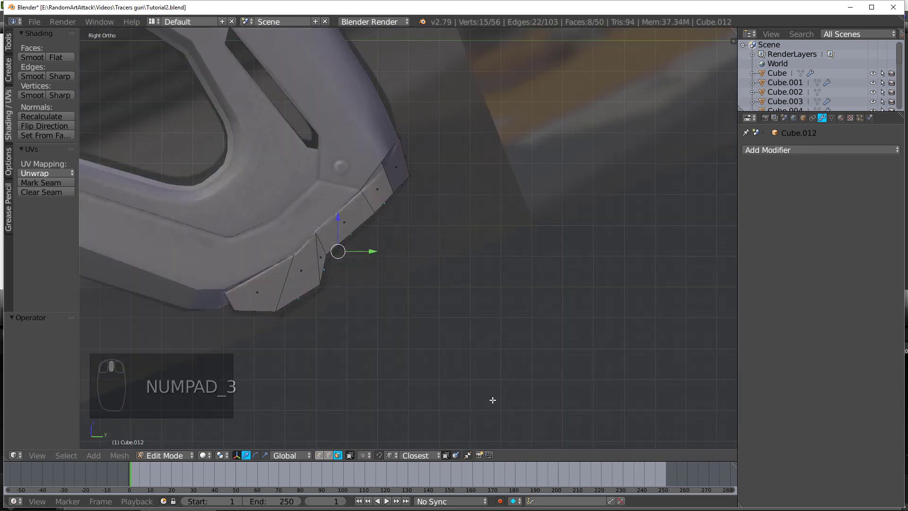
Step: Extrude the end piece's duplicated underside faces outward by 0.010 along their normal
scroll(491, 398, up, 2)
key(e)
click(430, 368)
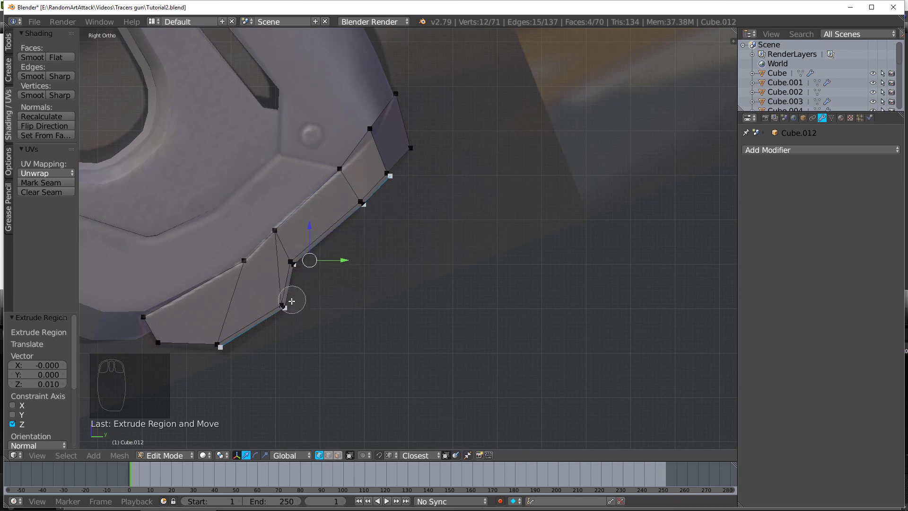
Step: Move the extruded strip's upper rear end vertices slightly forward and down in side view
key(z)
key(c)
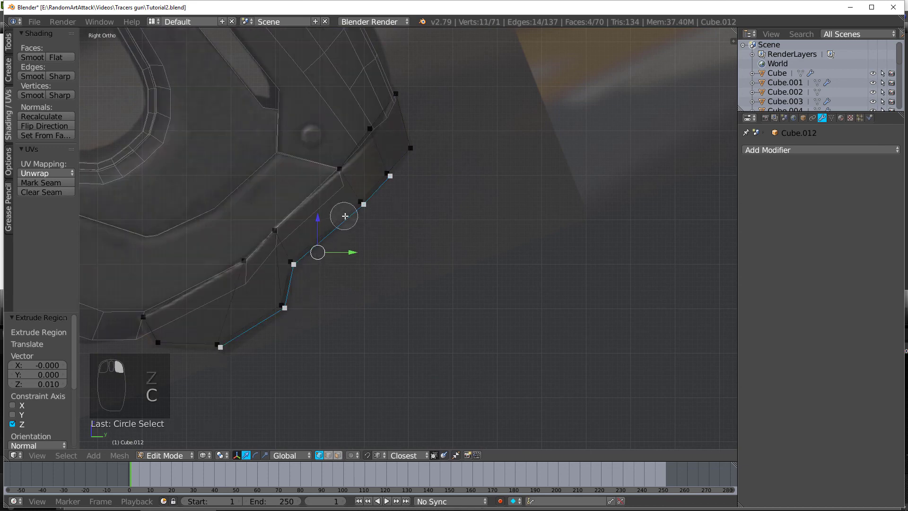
middle_drag(361, 209, 279, 293)
scroll(426, 216, up, 3)
key(g)
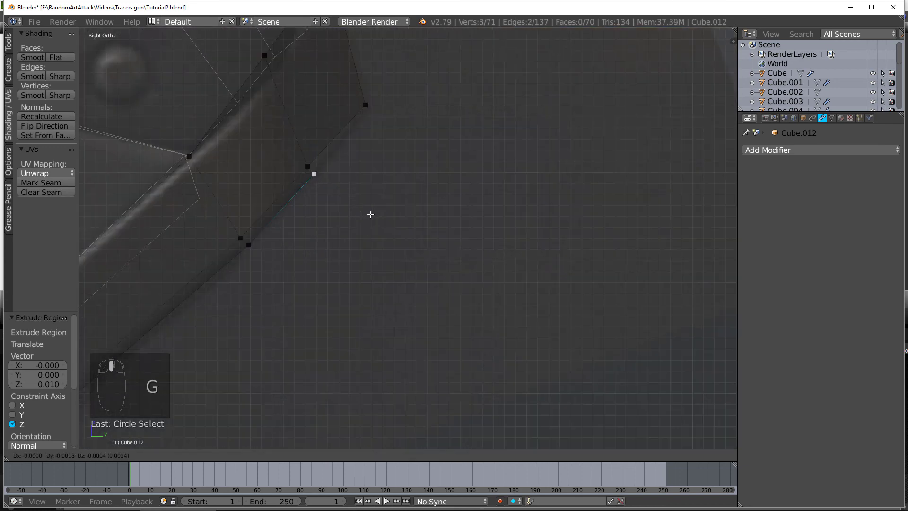
click(364, 221)
scroll(359, 224, down, 3)
shift+middle_drag(267, 287, 504, 156)
key(a)
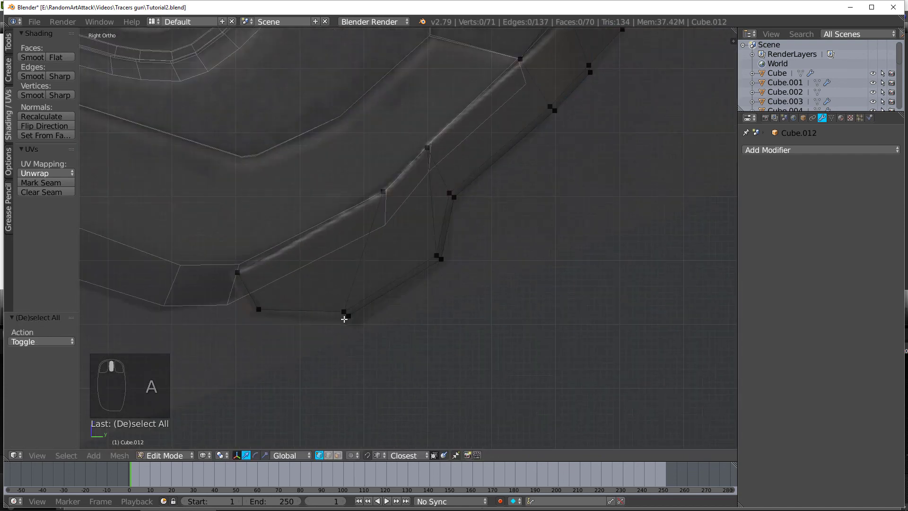
Step: Move the extruded strip's bottom end vertices slightly rearward and up in side view
click(355, 326)
right_click(356, 327)
key(g)
click(360, 325)
key(a)
key(z)
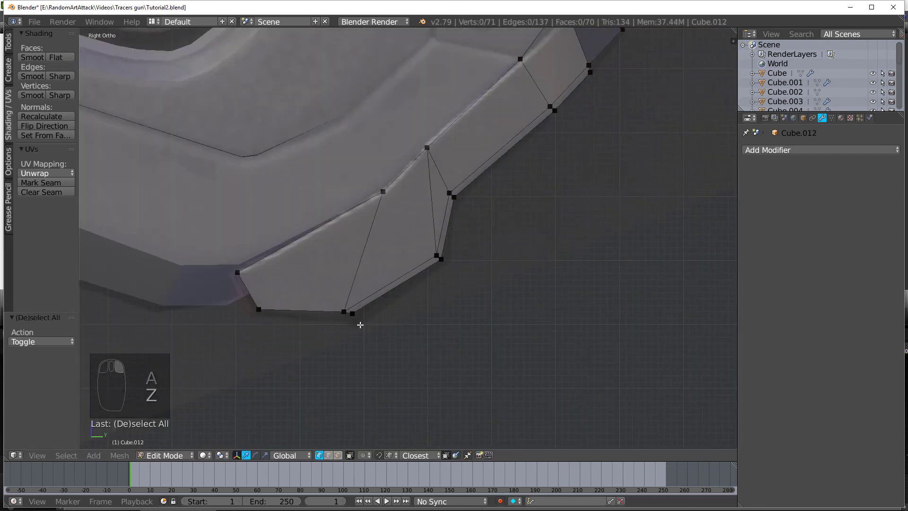
Step: Select the whole raised strip on the end piece's underside and narrow it to about 0.69 along X
scroll(392, 312, down, 2)
key(Tab)
mouse_move(467, 285)
middle_down()
mouse_move(408, 265)
mouse_move(332, 257)
mouse_move(388, 262)
middle_up()
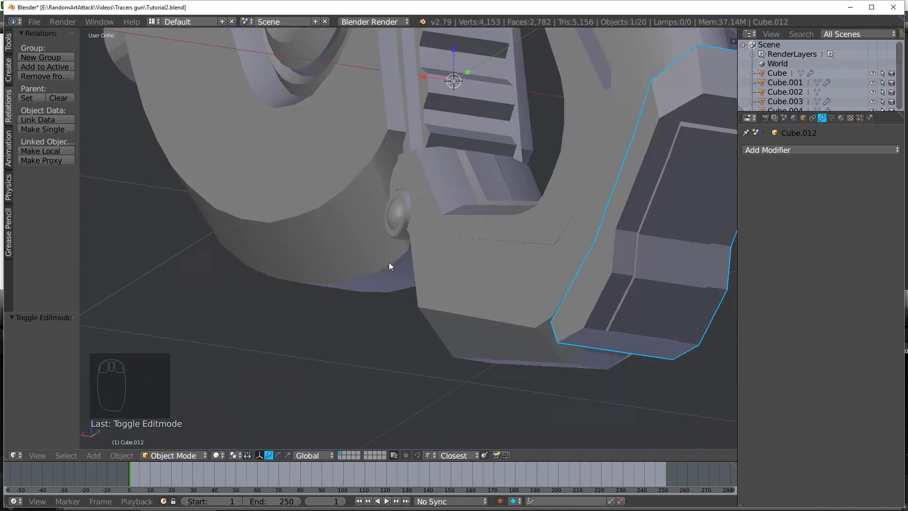
shift+middle_drag(529, 289, 232, 267)
scroll(386, 231, down, 2)
key(Tab)
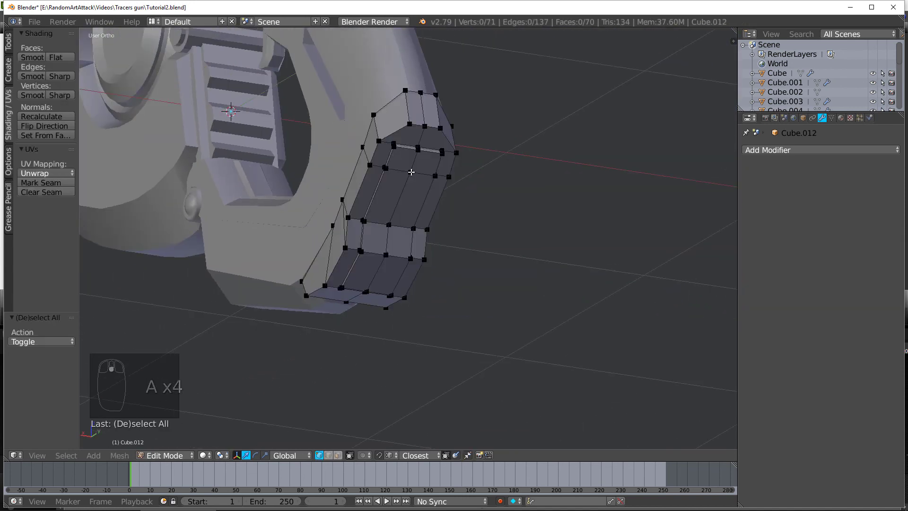
key(l)
key(s)
key(x)
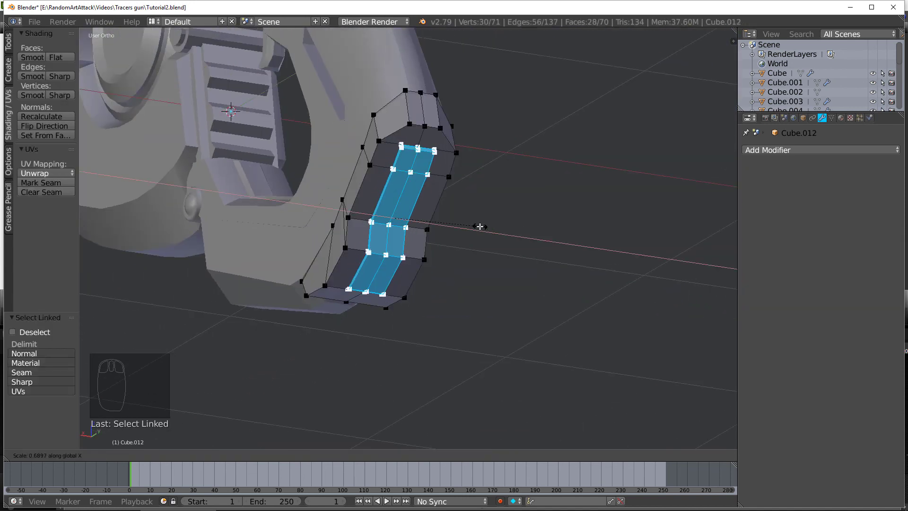
click(477, 226)
key(Tab)
Step: Examine the finished end piece from several angles, and check the reference images and the whole gun for remaining details
scroll(426, 238, down, 4)
key(a)
key(a)
middle_drag(426, 238, 263, 234)
scroll(425, 234, up, 6)
middle_drag(424, 234, 555, 239)
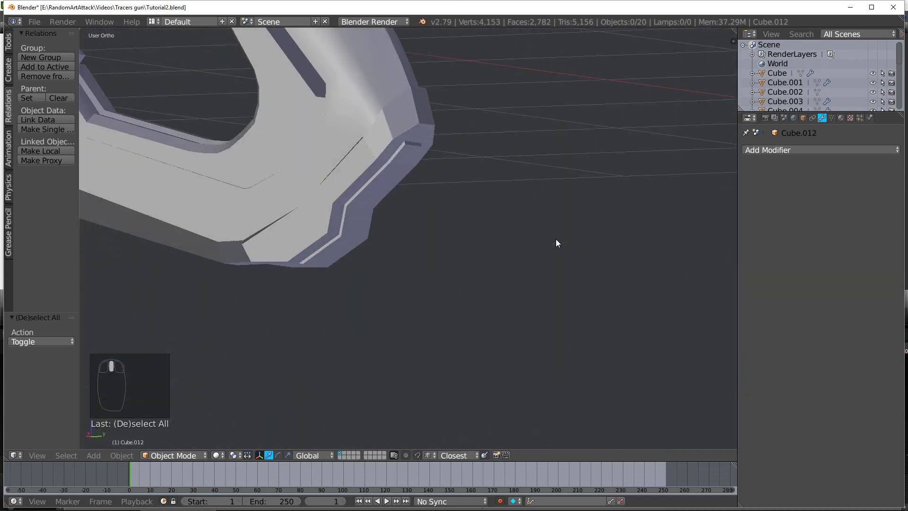
key(KP_3)
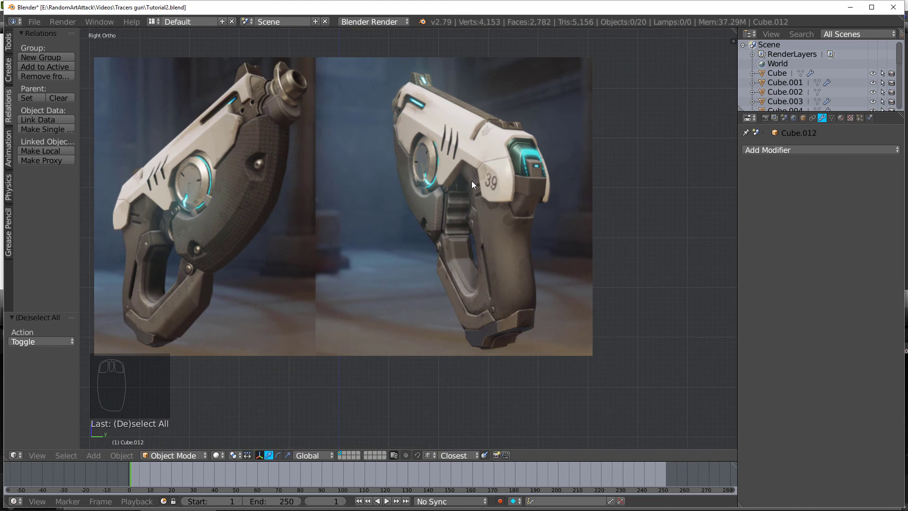
shift+middle_drag(474, 183, 499, 252)
shift+middle_drag(469, 198, 517, 391)
scroll(494, 106, up, 4)
shift+middle_drag(494, 107, 418, 238)
scroll(458, 197, up, 4)
shift+middle_drag(483, 168, 329, 220)
scroll(330, 221, down, 4)
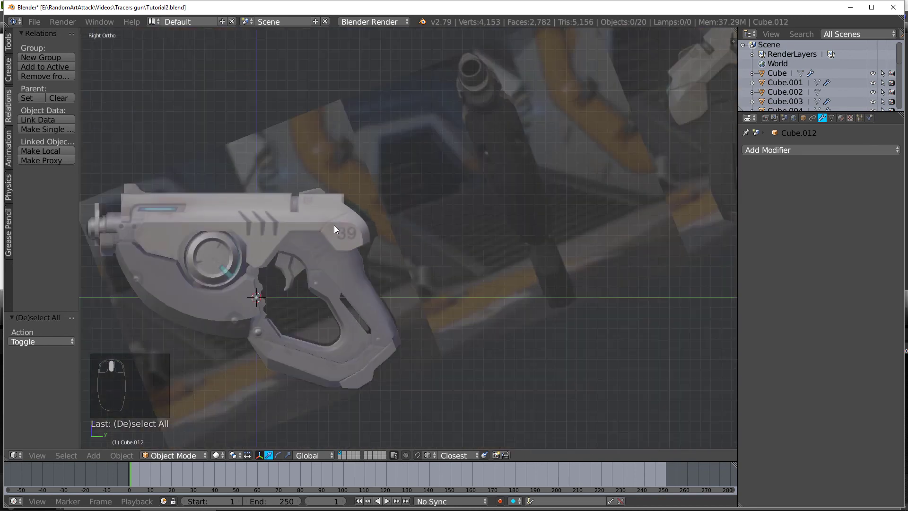
shift+middle_drag(192, 313, 334, 287)
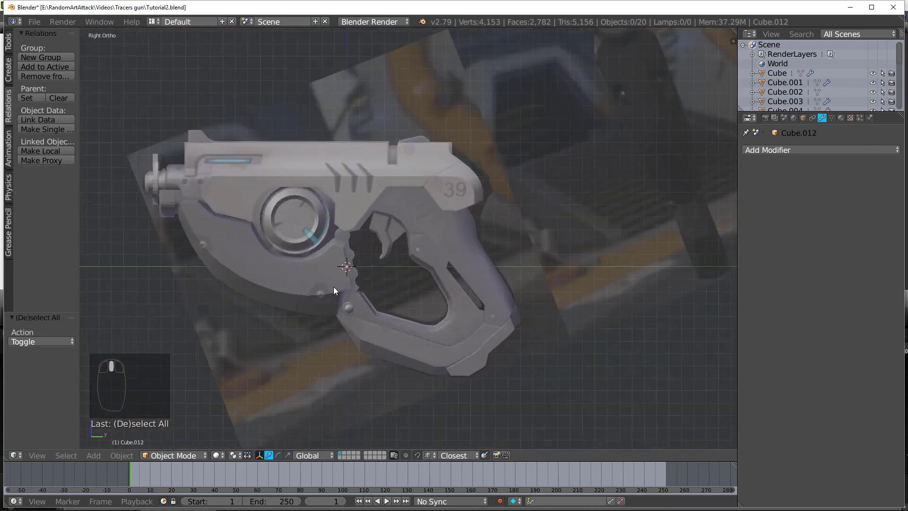
Step: Add a cylinder mesh at the 3D cursor and rotate it 90° about Y in Edit Mode
scroll(333, 287, up, 2)
key(a)
key(shift+a)
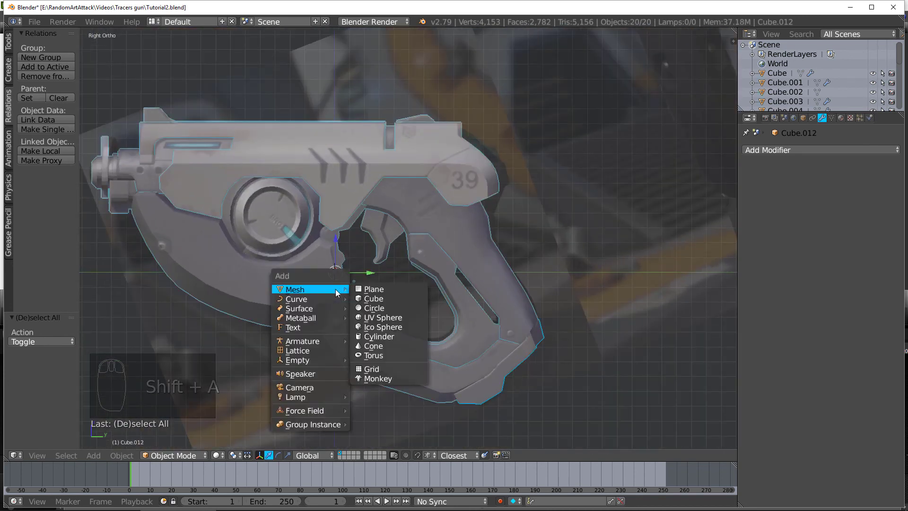
click(377, 338)
key(Tab)
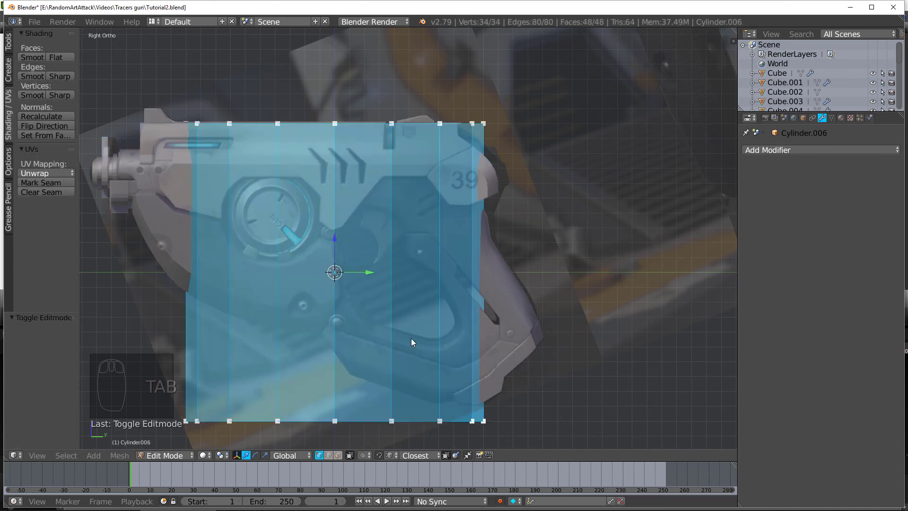
key(r)
key(y)
key(9)
key(0)
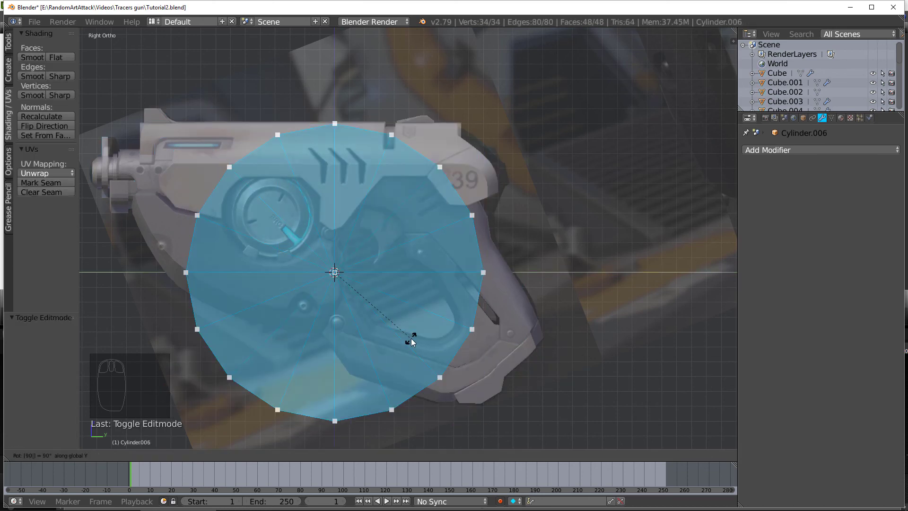
key(Return)
Step: Scale the cylinder to 0.183, shrink it further and move it -0.208 in Y and -0.263 in Z over the lower rear rivet
scroll(413, 342, up, 3)
scroll(484, 343, down, 3)
key(s)
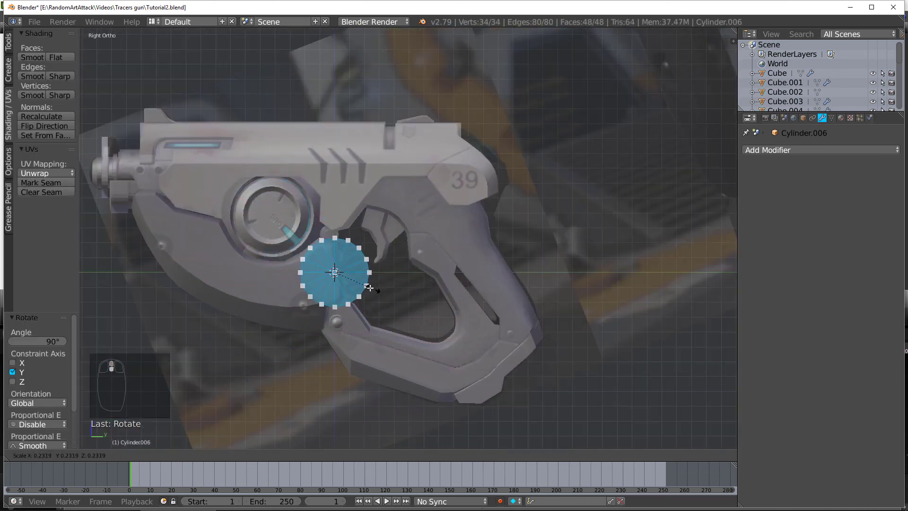
click(363, 289)
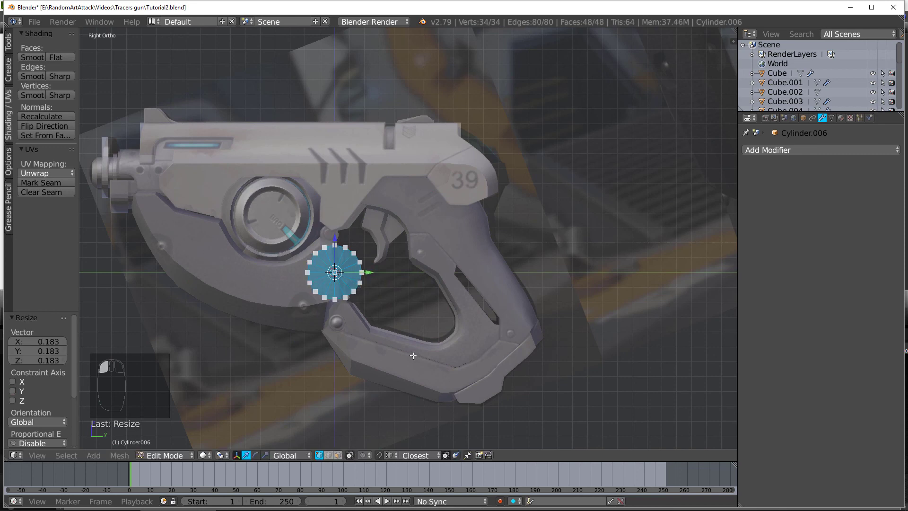
scroll(413, 355, up, 3)
shift+middle_drag(413, 355, 474, 284)
key(s)
click(419, 285)
key(g)
click(375, 347)
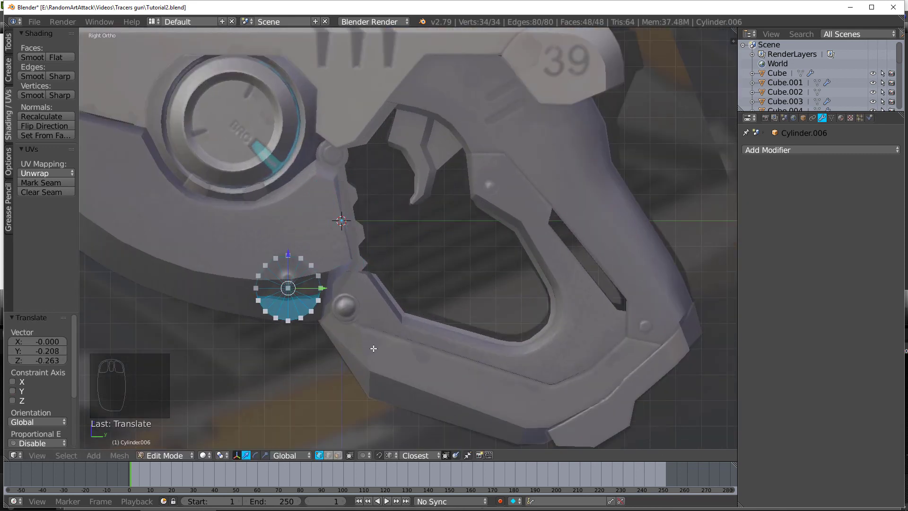
Step: Scale the cylinder to 0.754 along Y to make it an upright oval
scroll(416, 312, up, 3)
key(s)
key(y)
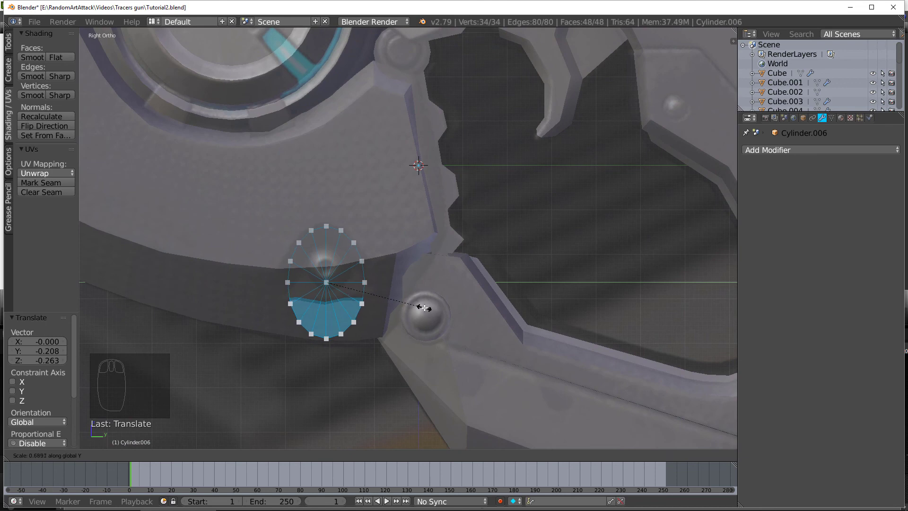
click(434, 309)
Step: Move the cylinder outward along X by 0.237 and a further 0.023, checking the rivet recesses in the reference image
middle_drag(434, 310, 484, 310)
key(KP_3)
key(KP_1)
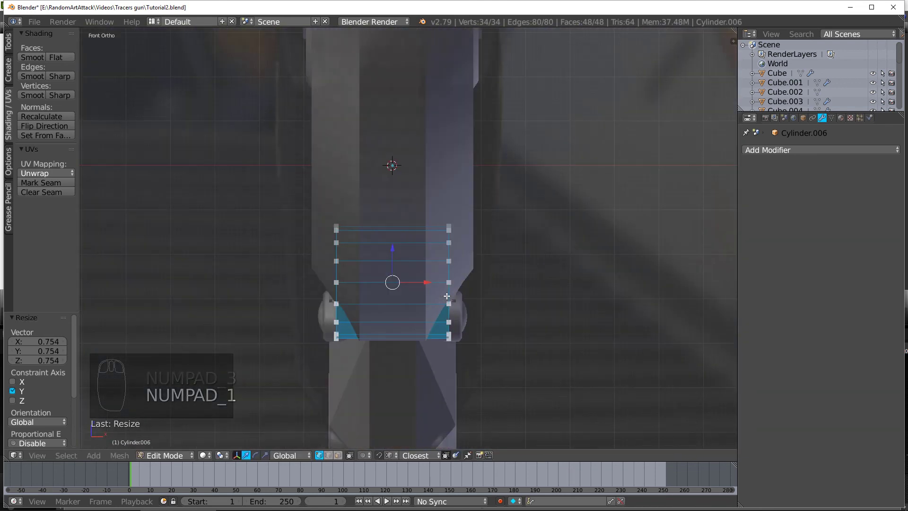
drag(424, 283, 532, 283)
scroll(522, 291, down, 10)
shift+middle_drag(406, 442, 440, 218)
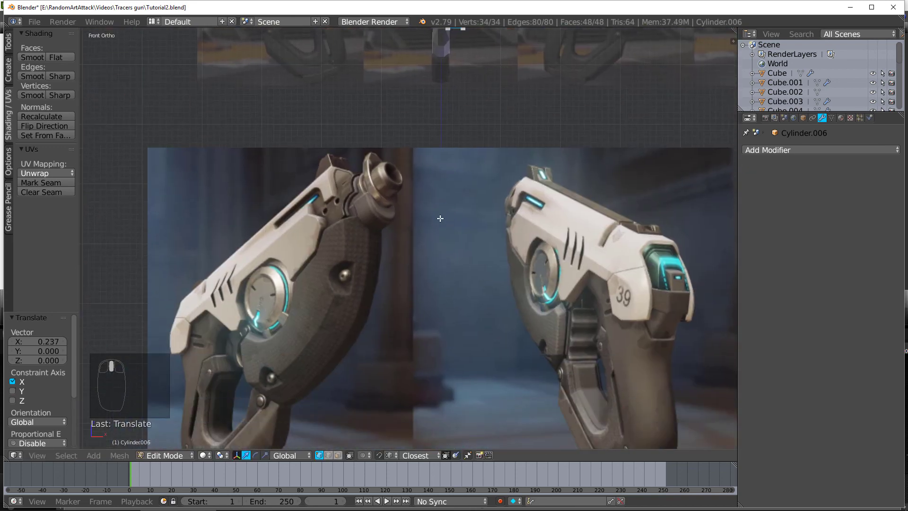
scroll(394, 179, up, 4)
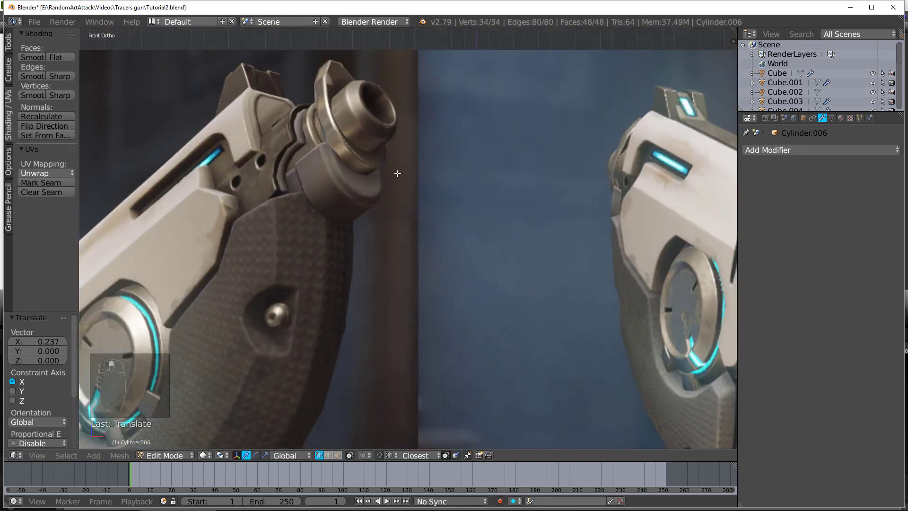
shift+middle_drag(397, 172, 410, 416)
scroll(478, 228, up, 5)
shift+middle_drag(477, 228, 370, 316)
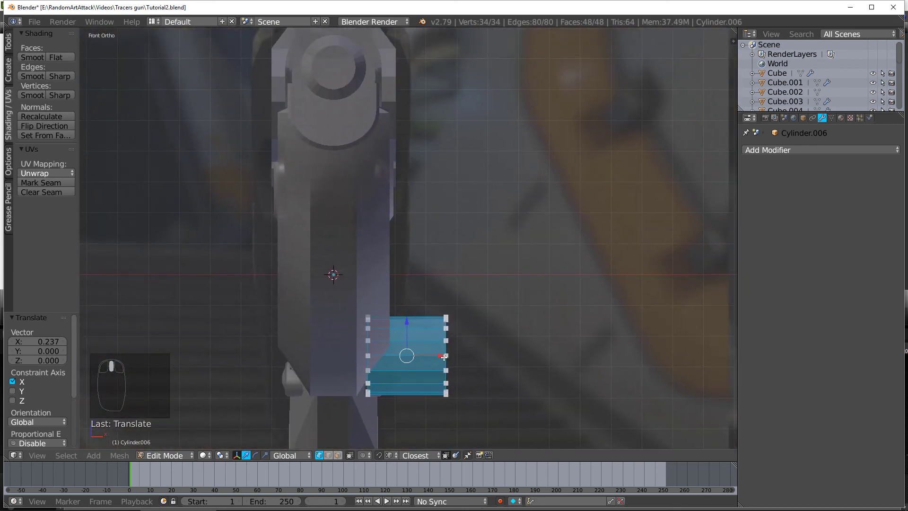
drag(443, 357, 449, 356)
Step: Duplicate the oval cylinder and place the copy near the front rivet on the gun's curved lower body
key(KP_3)
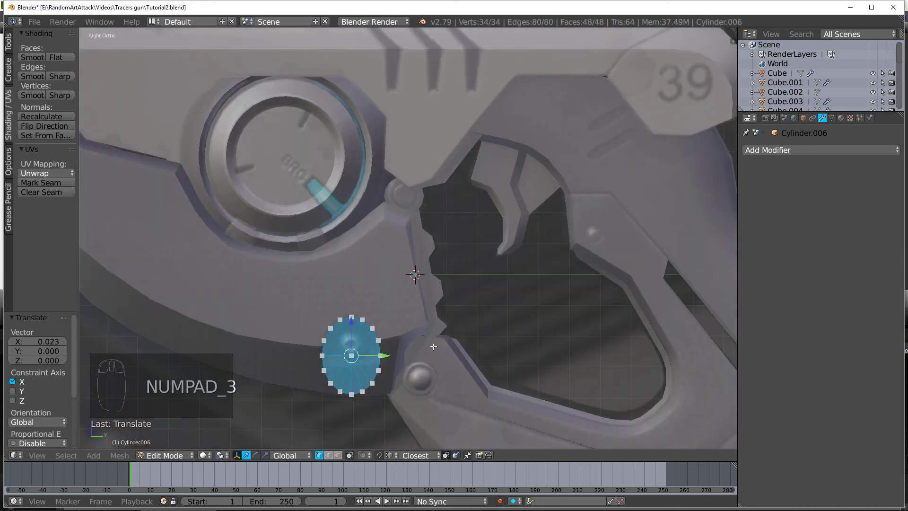
shift+middle_drag(345, 344, 425, 341)
key(shift+d)
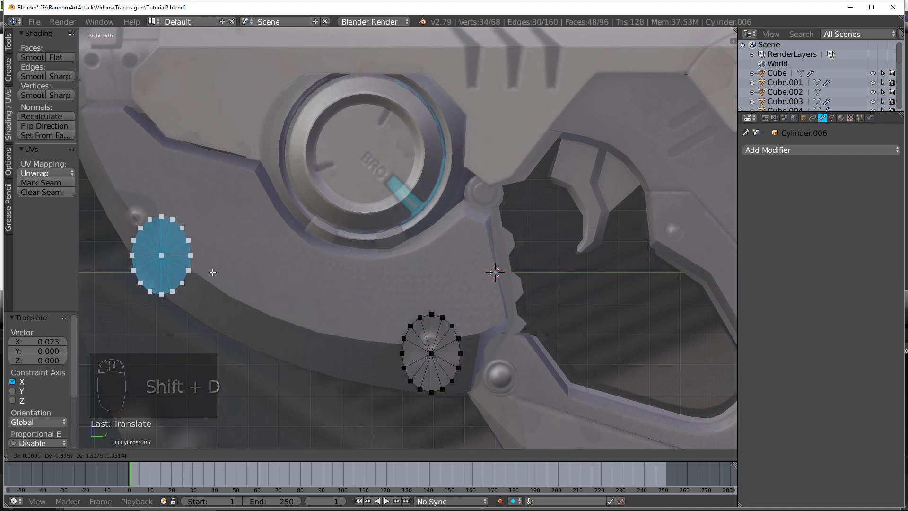
click(222, 277)
shift+middle_drag(221, 276, 430, 303)
key(r)
click(361, 339)
key(g)
click(342, 323)
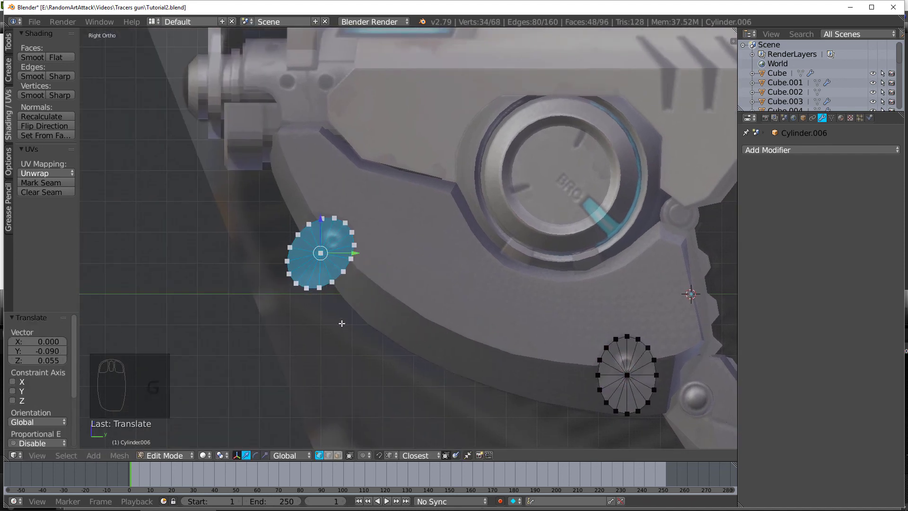
key(ctrl+z)
key(ctrl+z)
key(ctrl+z)
Step: Widen the duplicated cylinder along Y, rotate it and move it -0.100 in Y and 0.051 in Z over the front rivet
key(s)
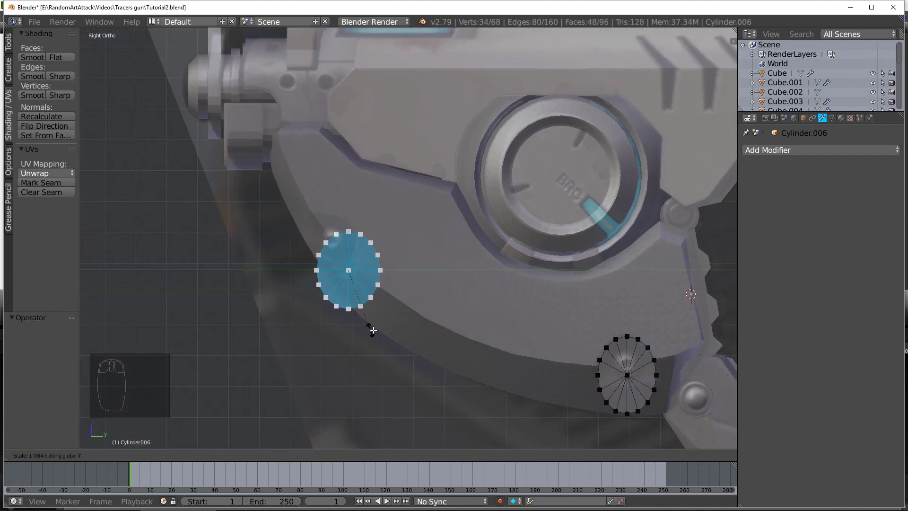
click(402, 330)
key(r)
click(328, 334)
key(g)
click(297, 319)
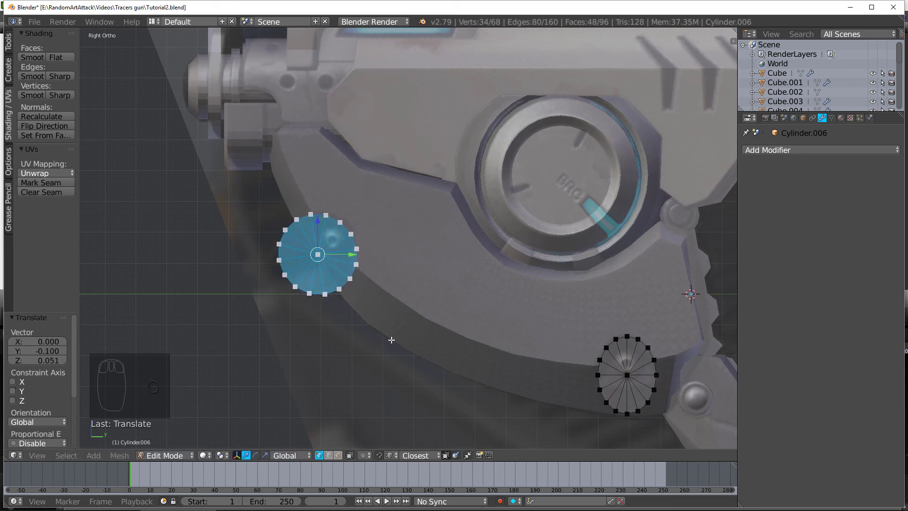
Step: Rotate the front cylinder 9.06°, rescale it slightly along X and nudge it into position around the rivet
key(r)
click(394, 351)
key(s)
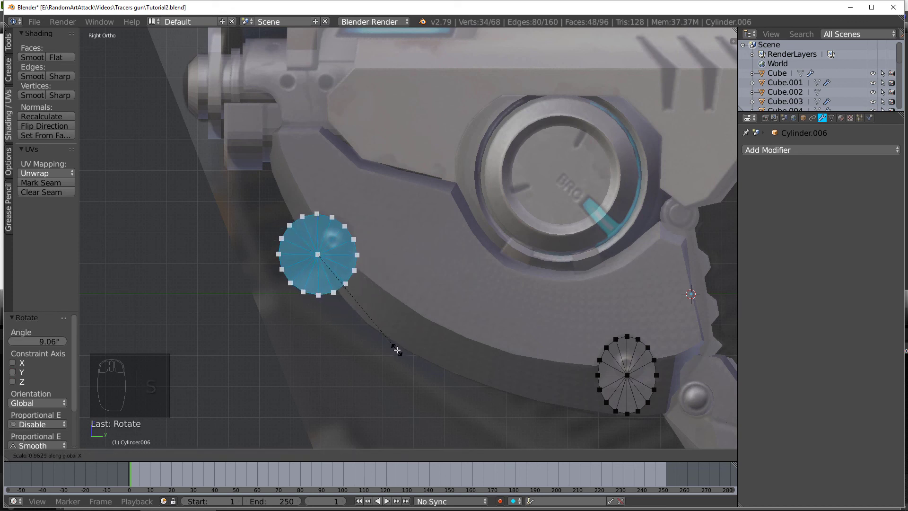
click(398, 351)
key(g)
click(394, 347)
key(a)
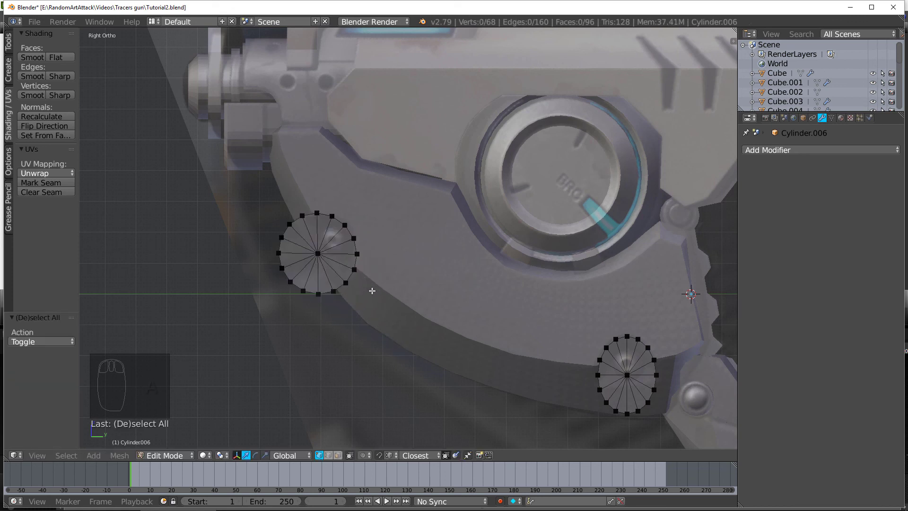
Step: Undo the recent edits to the front cutter cylinder
scroll(370, 253, up, 2)
key(ctrl+z)
key(ctrl+z)
key(ctrl+z)
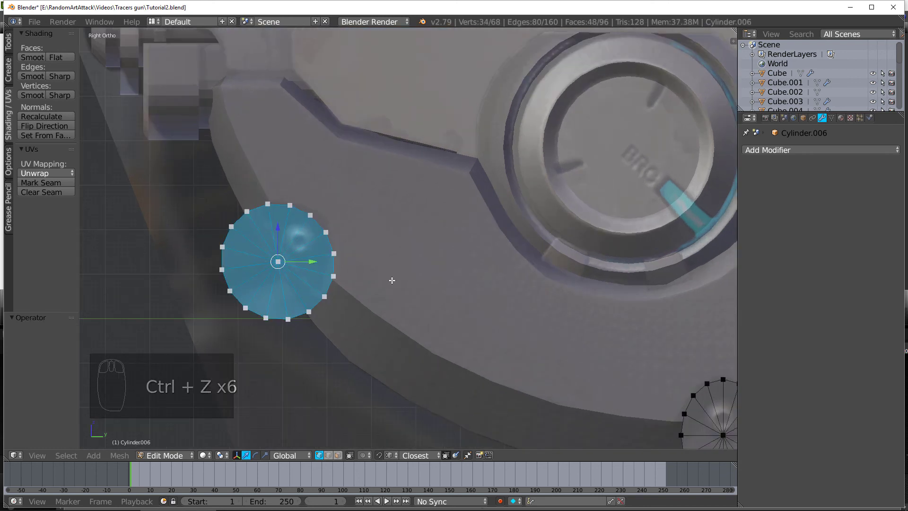
key(ctrl+z)
key(ctrl+z)
Step: Scale the front cutter cylinder by about 1.13 along the global Y axis
key(s)
key(x)
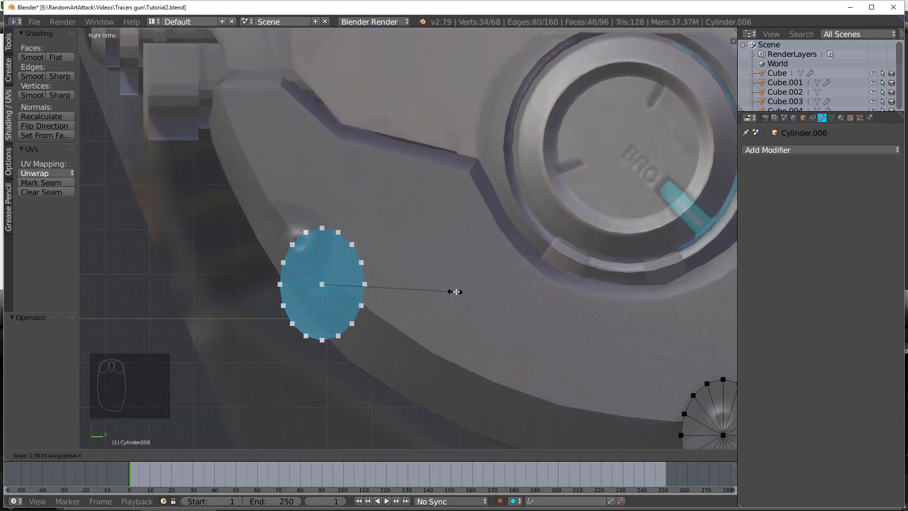
key(s)
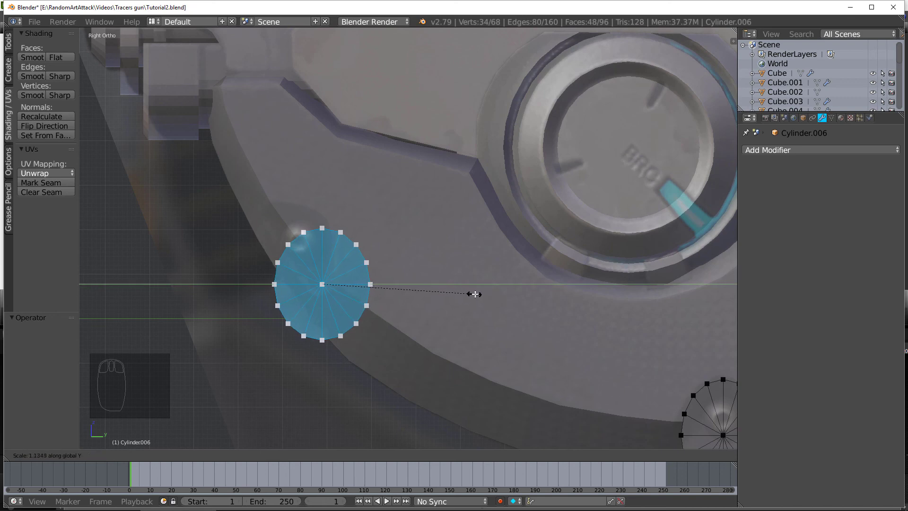
click(475, 295)
Step: Rotate the front cutter cylinder and move it over the screw in the reference image
key(r)
click(346, 308)
key(g)
click(303, 282)
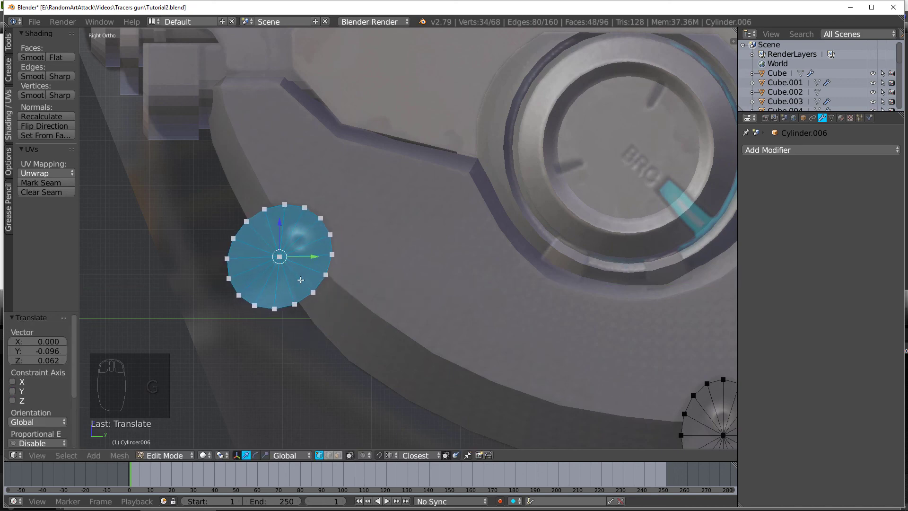
key(r)
click(307, 303)
Step: Add a Boolean modifier to the curved lower guard of the gun in Object Mode
scroll(307, 302, down, 5)
key(Tab)
middle_drag(306, 303, 436, 263)
shift+right_click(435, 255)
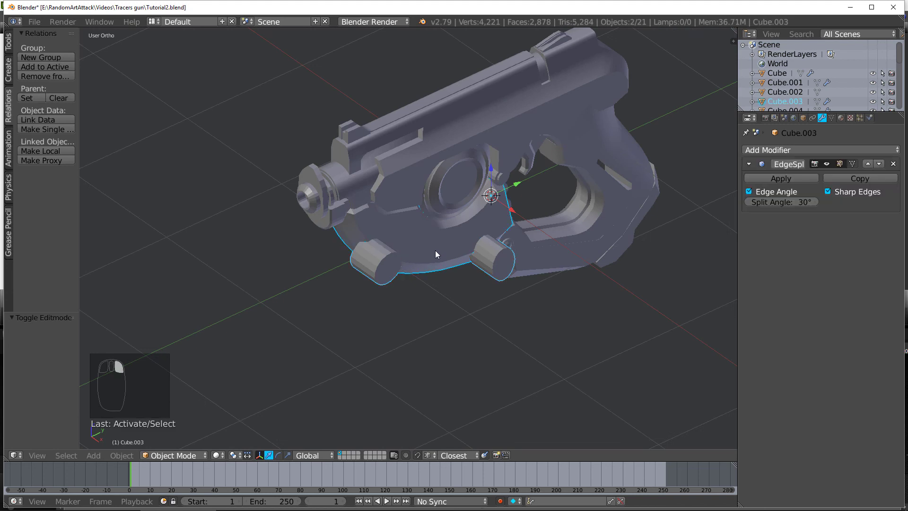
click(772, 150)
click(662, 194)
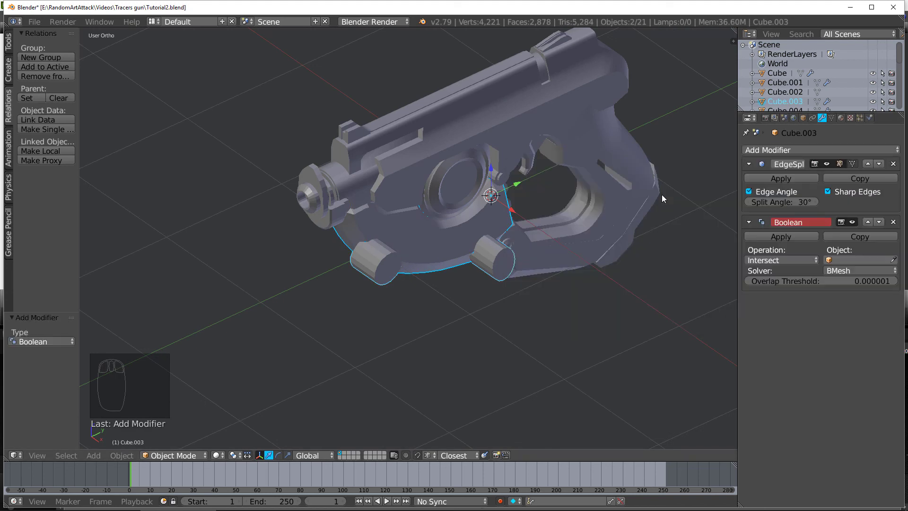
Step: Rename the object containing both cutter cylinders to CUT
right_click(500, 255)
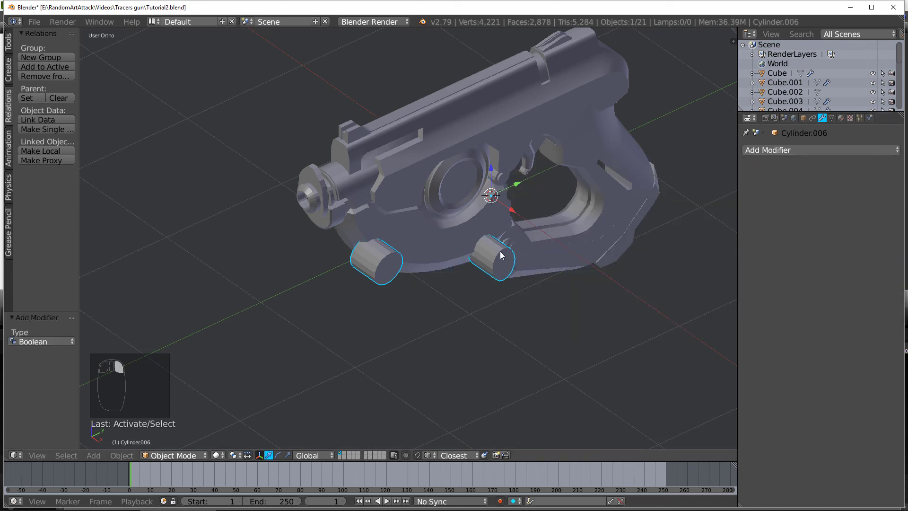
click(803, 117)
click(775, 149)
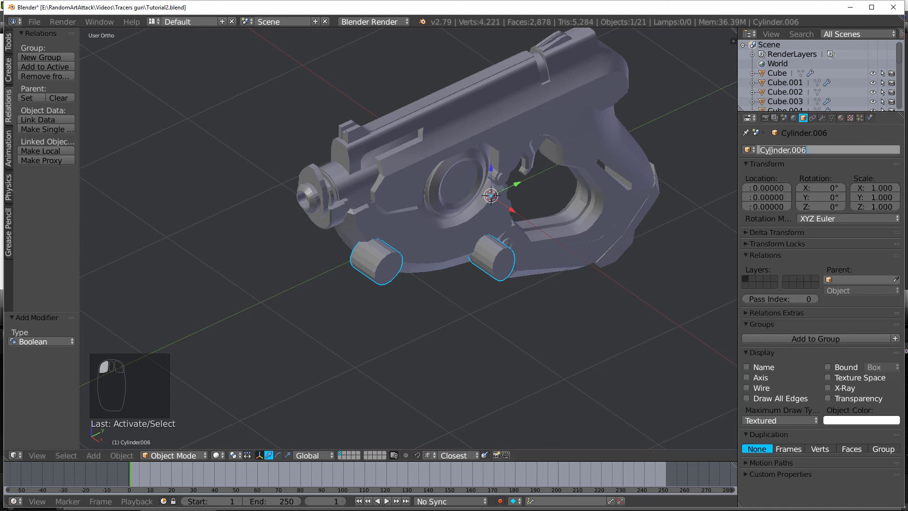
Step: Set the guard's Boolean modifier to the Difference operation with CUT as its object
right_click(430, 237)
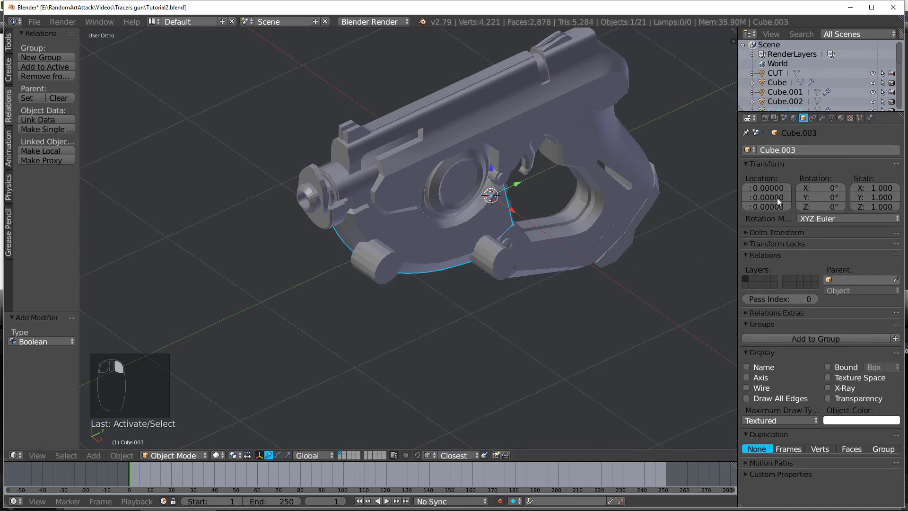
click(821, 119)
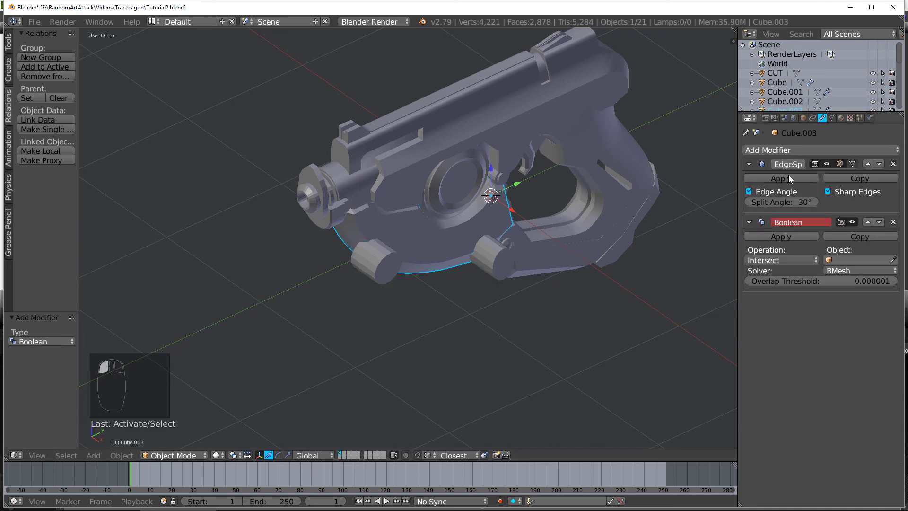
click(836, 261)
text(CUT)
click(815, 275)
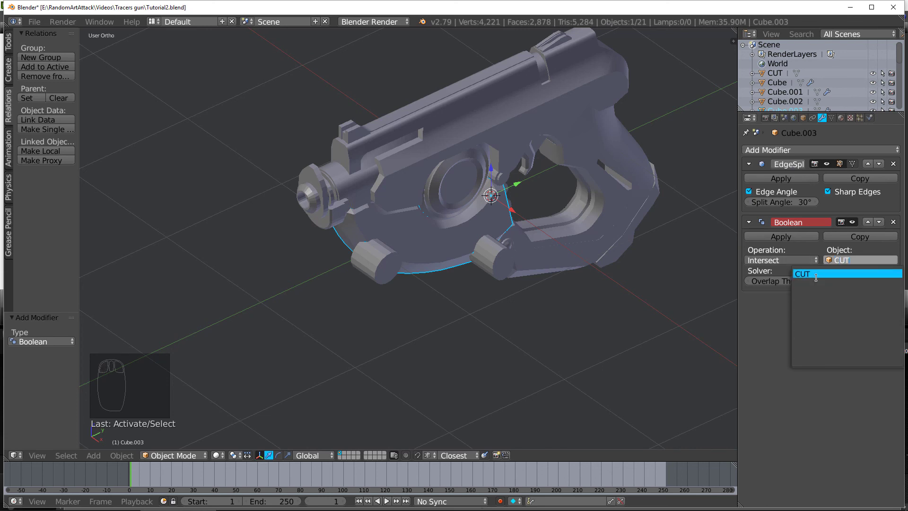
click(766, 260)
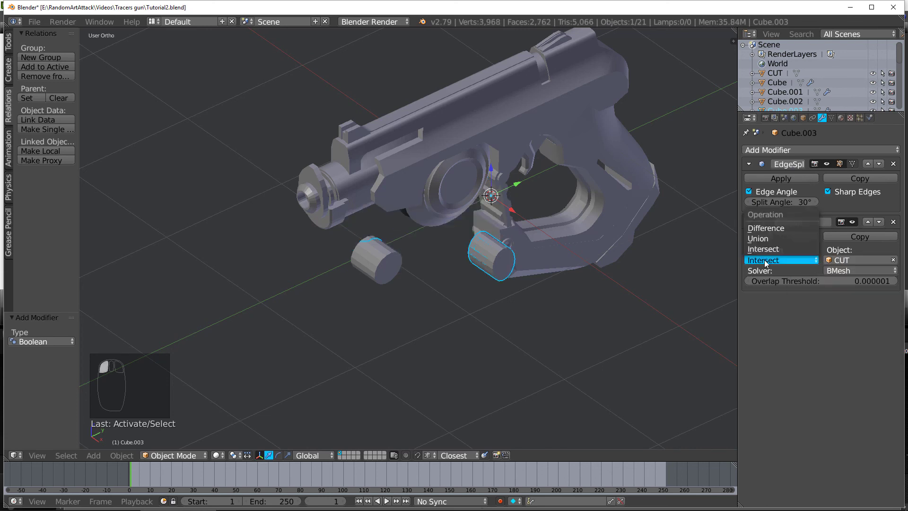
click(763, 230)
Step: Apply the Boolean modifier on the guard and hide the CUT cylinders
middle_drag(504, 286, 404, 259)
scroll(448, 269, up, 4)
right_click(318, 260)
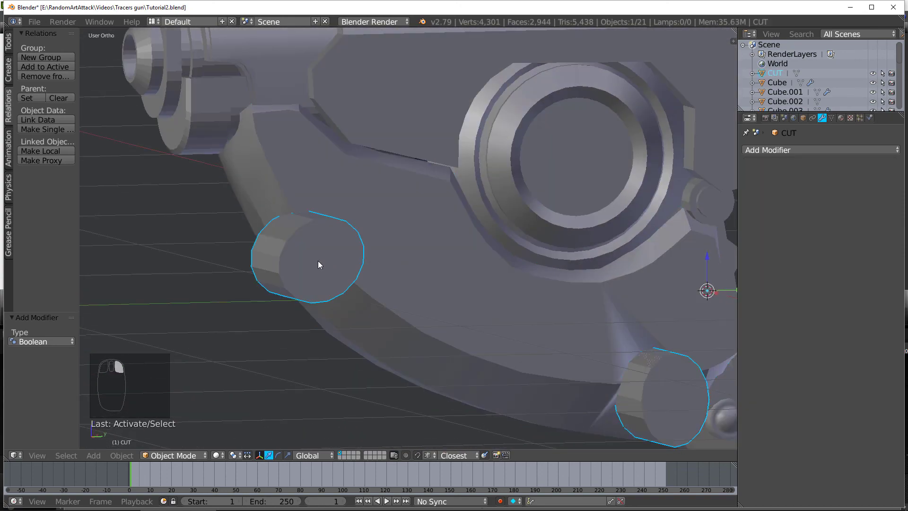
right_click(567, 335)
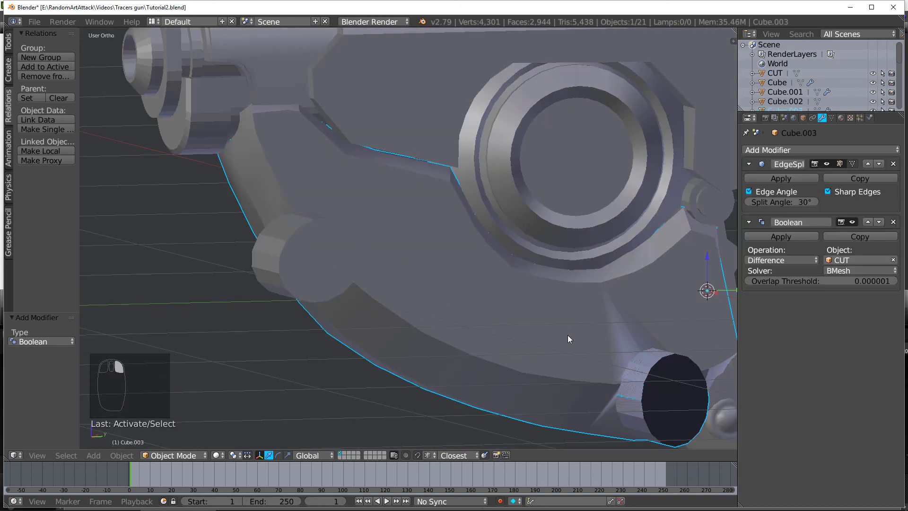
click(771, 234)
right_click(669, 371)
key(h)
Step: Symmetrize the whole guard mesh from +X to -X
middle_drag(665, 370, 510, 354)
right_click(492, 338)
key(Tab)
key(a)
key(a)
key(a)
key(a)
key(w)
click(493, 339)
scroll(492, 337, down, 2)
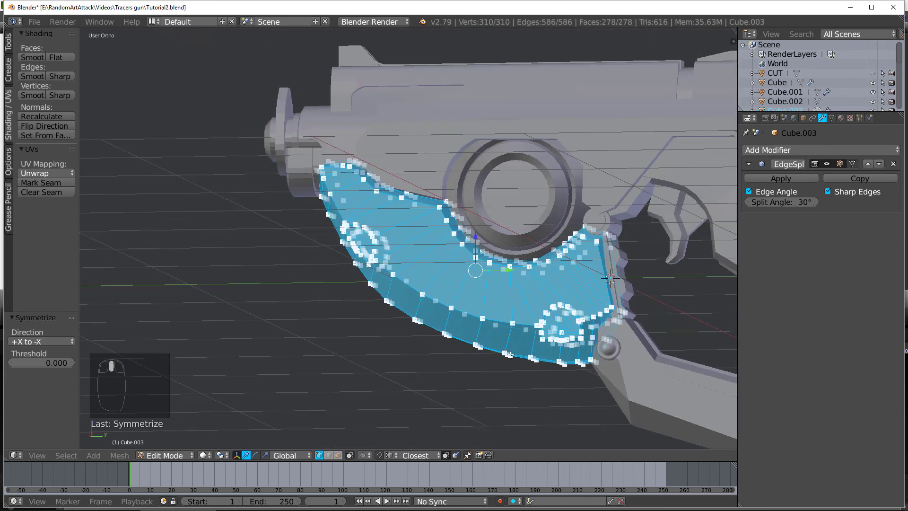
Step: Triangulate all faces of the guard mesh with the Triangulate Faces command
key(KP_3)
scroll(555, 308, up, 6)
key(a)
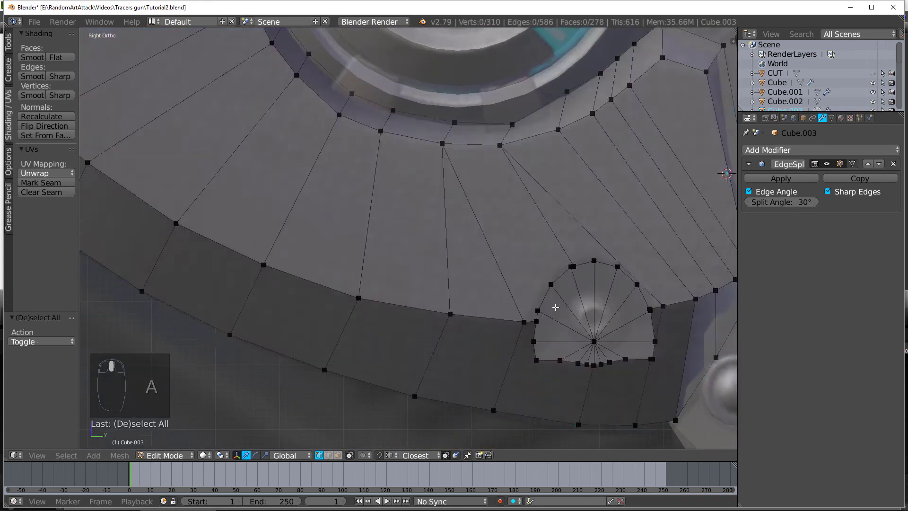
middle_drag(555, 307, 543, 288)
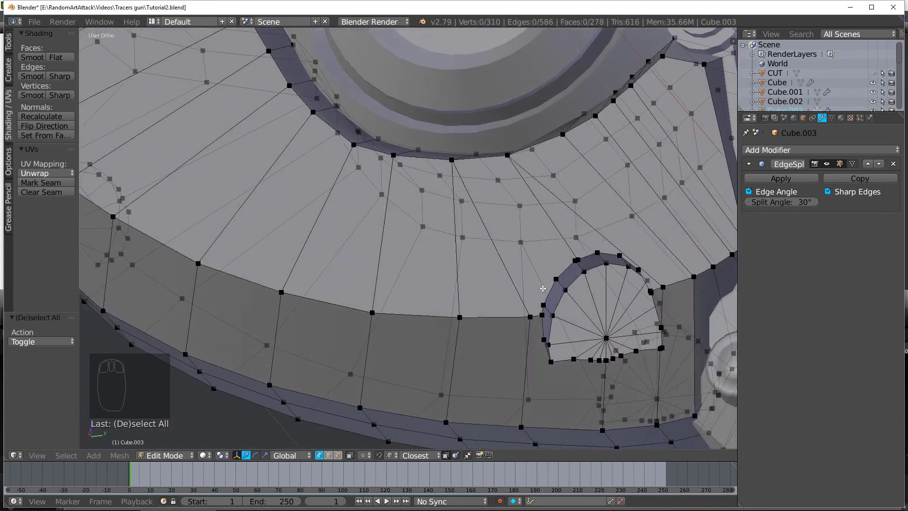
scroll(635, 366, down, 3)
middle_drag(636, 366, 573, 372)
key(a)
key(w)
key(space)
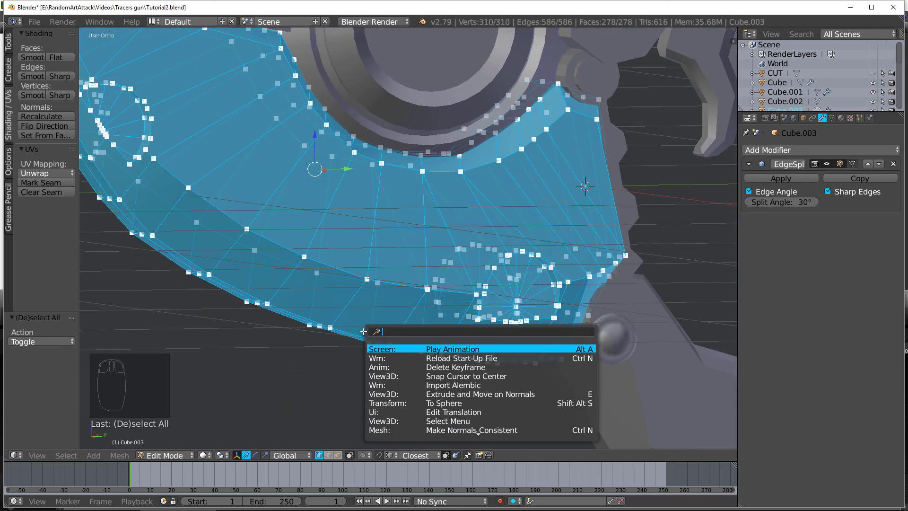
text(TRI)
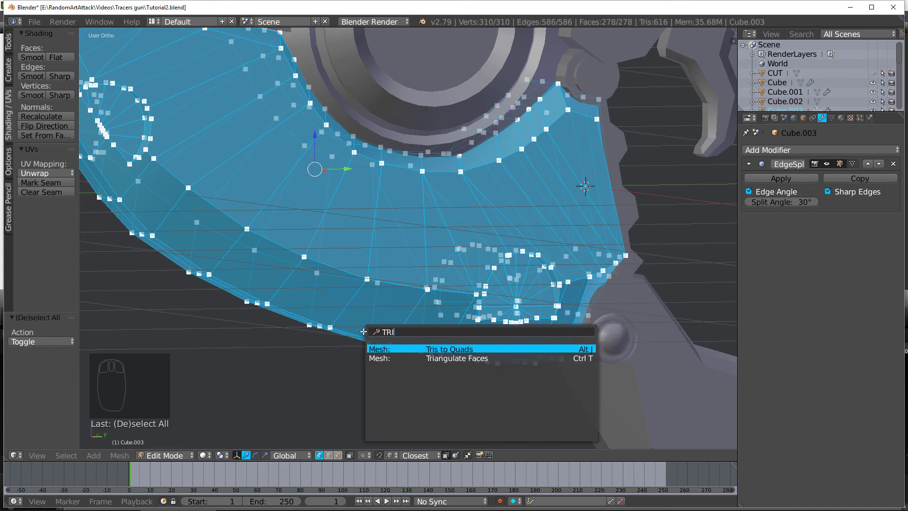
key(Down)
key(Return)
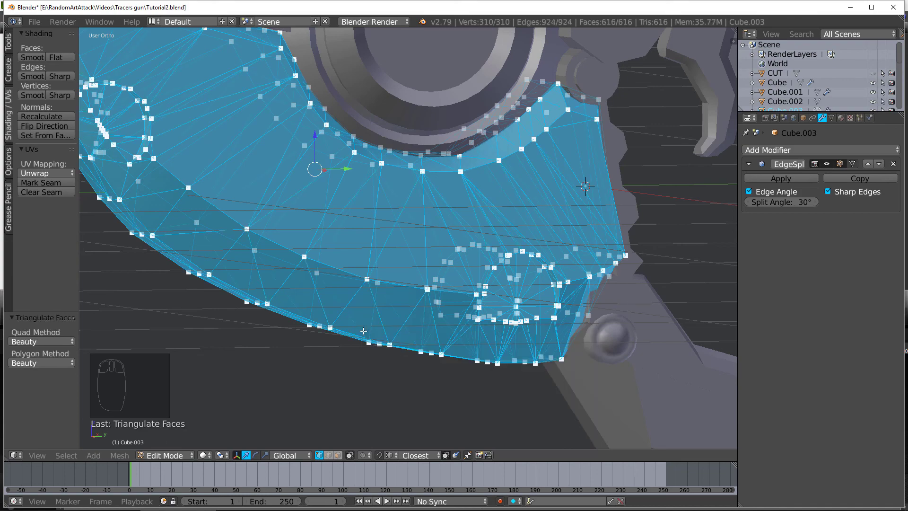
Step: Level the middle vertices on the rear notch's bottom edge and raise them 0.007 along Z
middle_drag(363, 331, 350, 299)
key(Tab)
key(Tab)
key(KP_3)
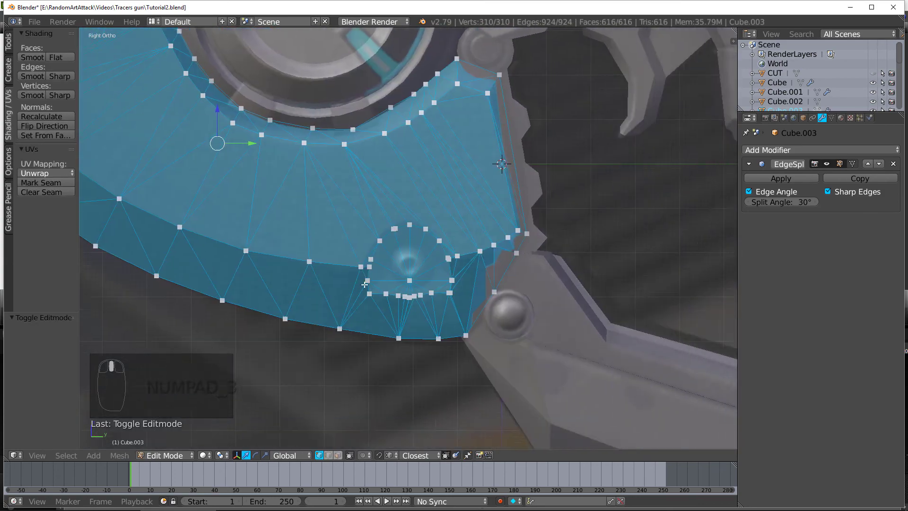
scroll(364, 284, up, 4)
key(a)
drag(393, 361, 427, 357)
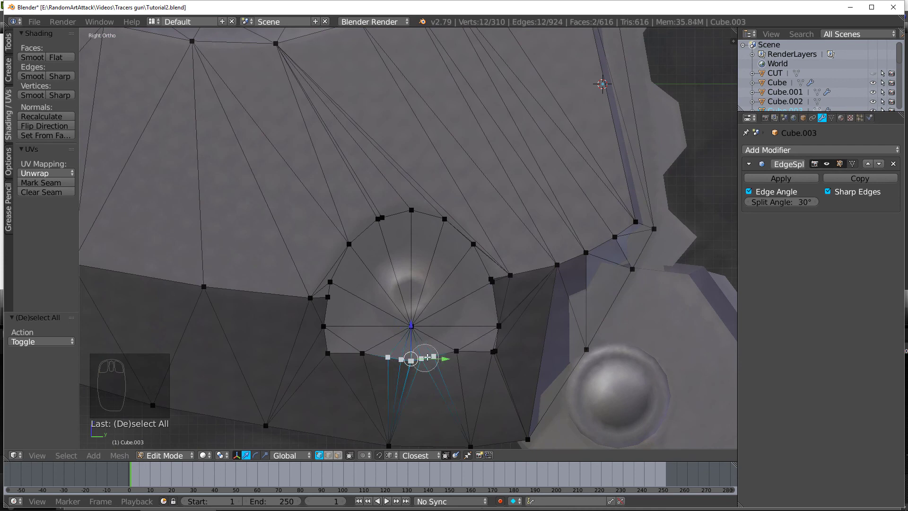
key(Return)
key(g)
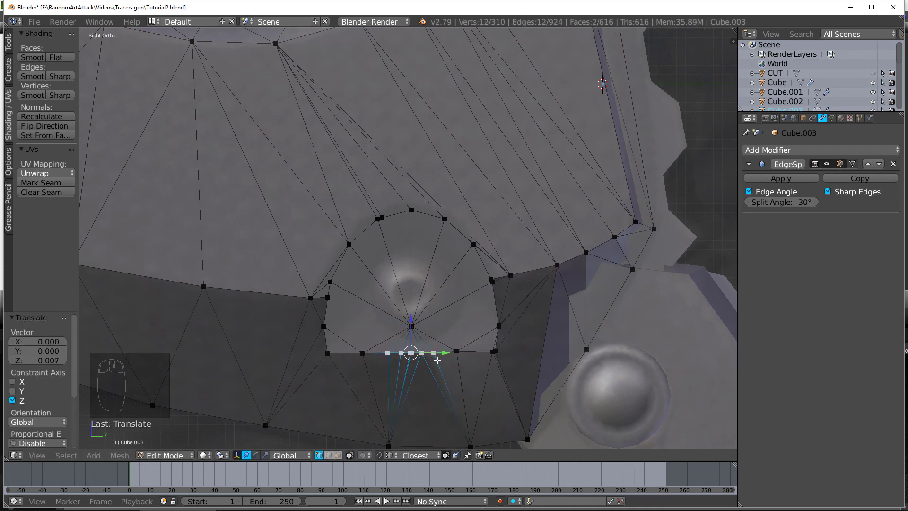
Step: Extend the selection to the adjacent vertices on the rear notch's bottom edge and flatten the row along Z
key(a)
key(c)
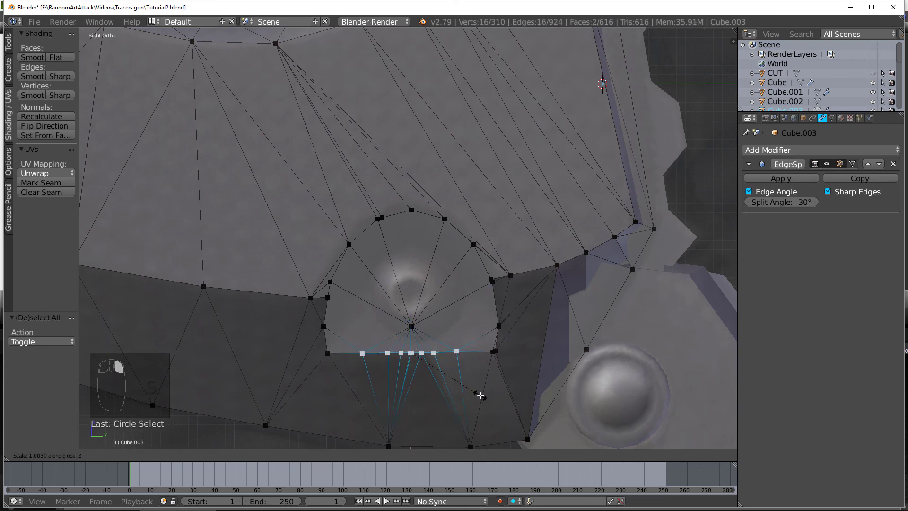
key(Return)
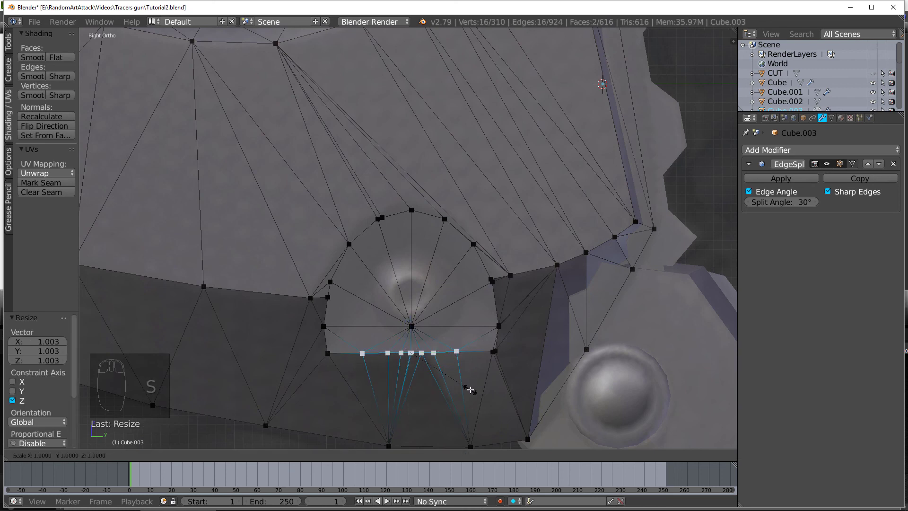
key(Tab)
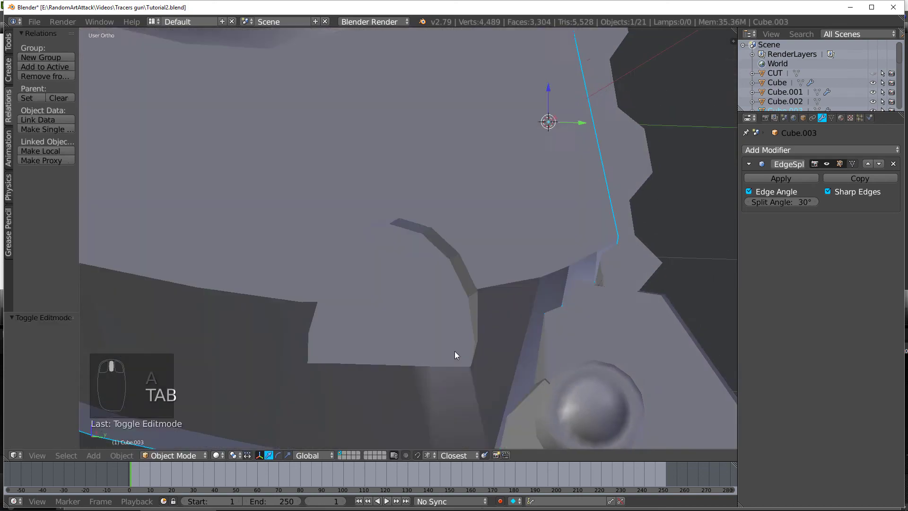
middle_drag(456, 355, 434, 348)
Step: Move the vertex low on the front notch's outer edge by 0.007 in Y and -0.006 in Z in the right view
key(Tab)
middle_drag(456, 384, 422, 281)
right_click(421, 281)
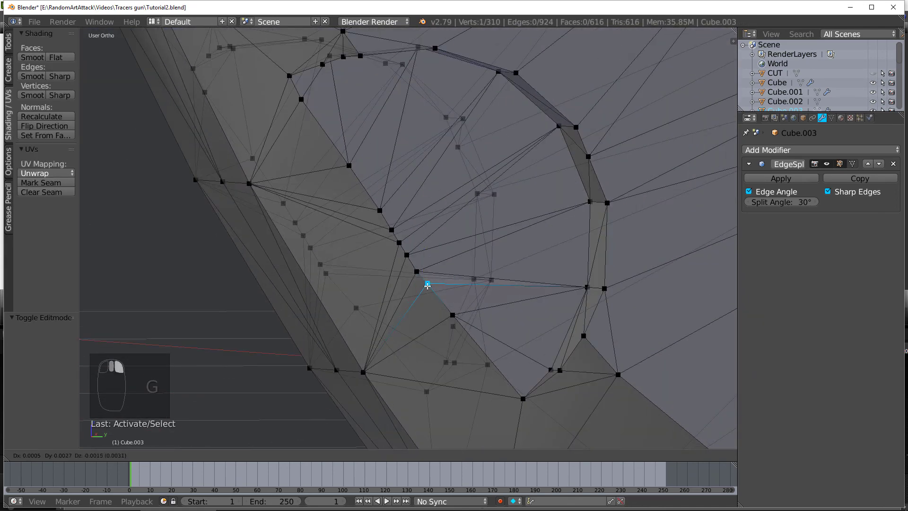
click(427, 283)
key(ctrl+z)
key(KP_3)
key(g)
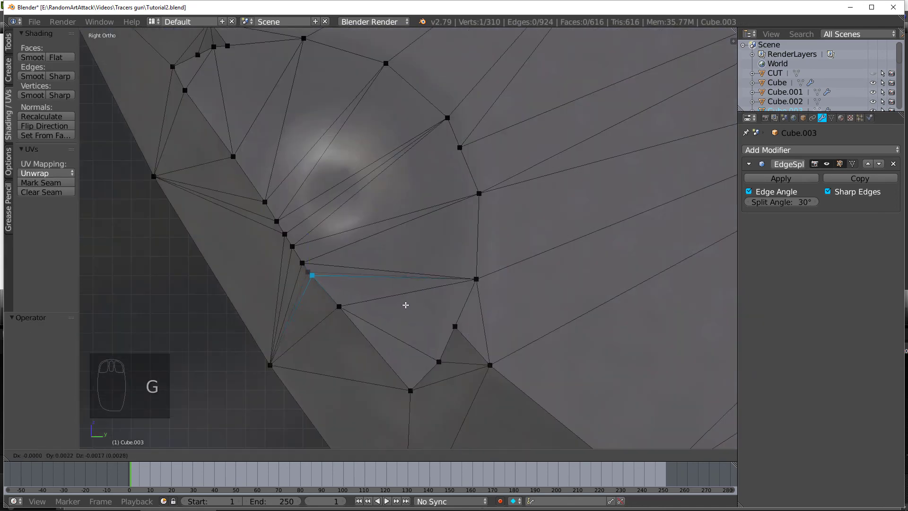
click(414, 312)
key(z)
key(z)
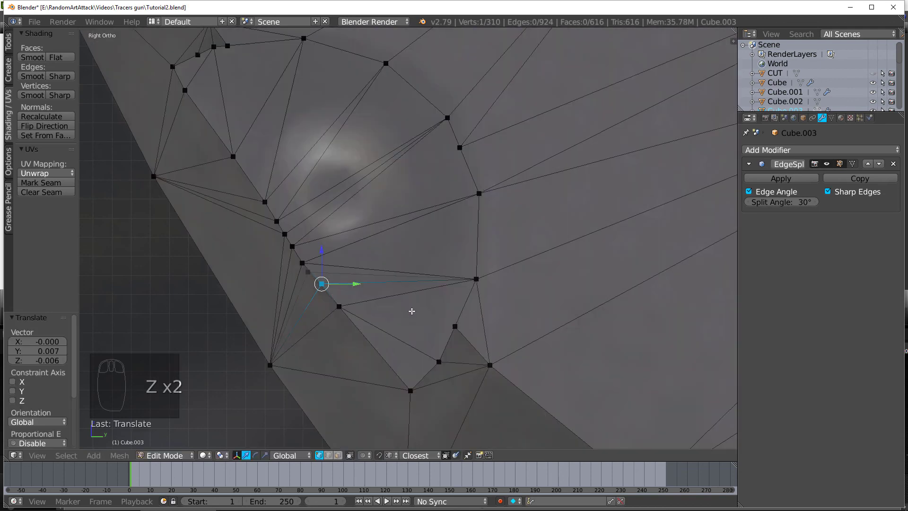
key(Tab)
mouse_move(411, 310)
middle_down()
mouse_move(385, 297)
mouse_move(396, 278)
middle_up()
Step: Nudge the uneven vertices along the front notch's outer edge to straighten it
key(Tab)
key(KP_3)
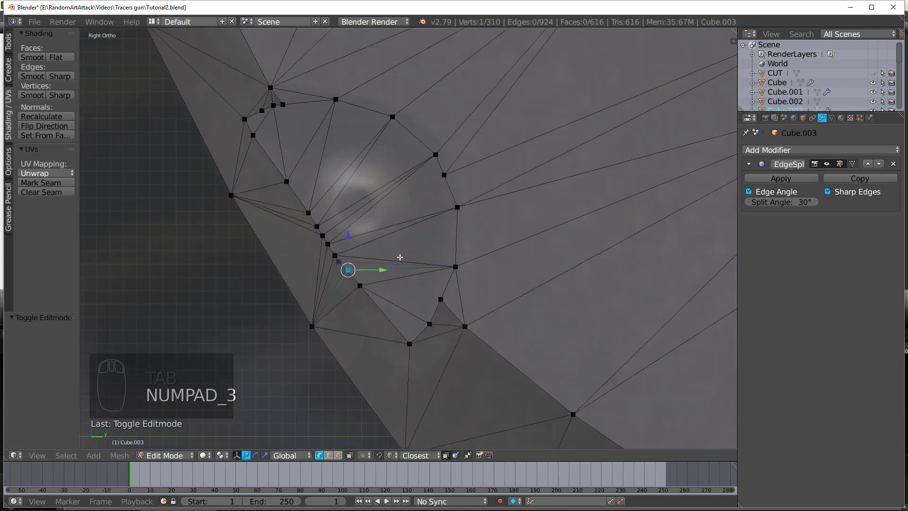
key(Escape)
key(a)
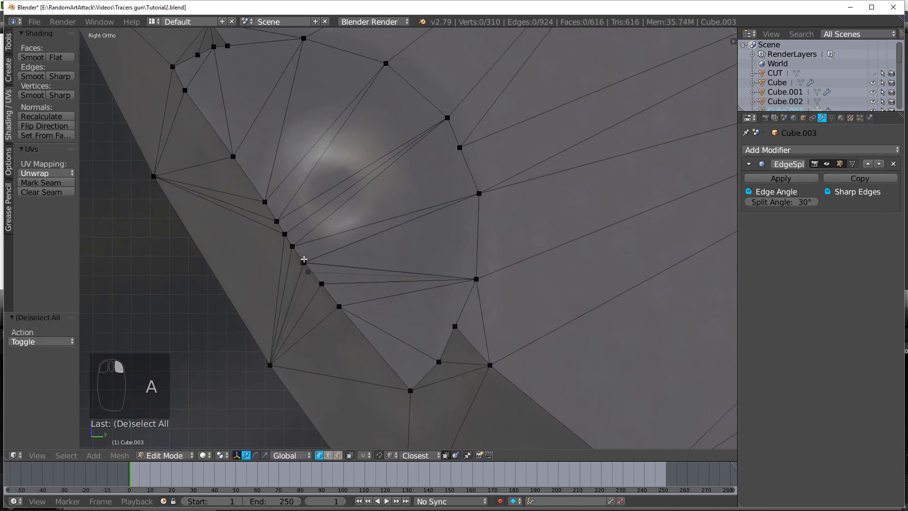
key(a)
key(a)
key(a)
key(Escape)
Step: Mirror the notch corrections to the guard's other side by symmetrizing the entire mesh from +X to -X
key(a)
key(a)
key(a)
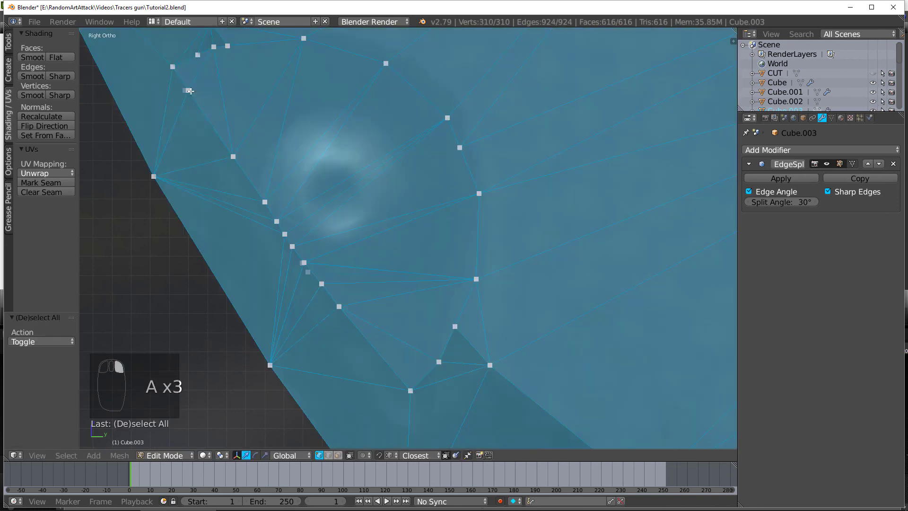
key(w)
click(167, 246)
scroll(166, 246, down, 5)
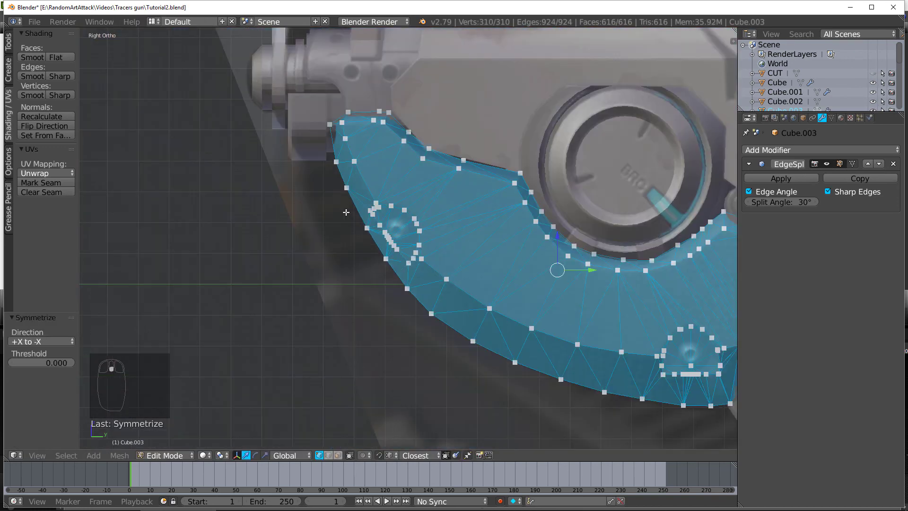
key(Tab)
middle_drag(319, 161, 348, 170)
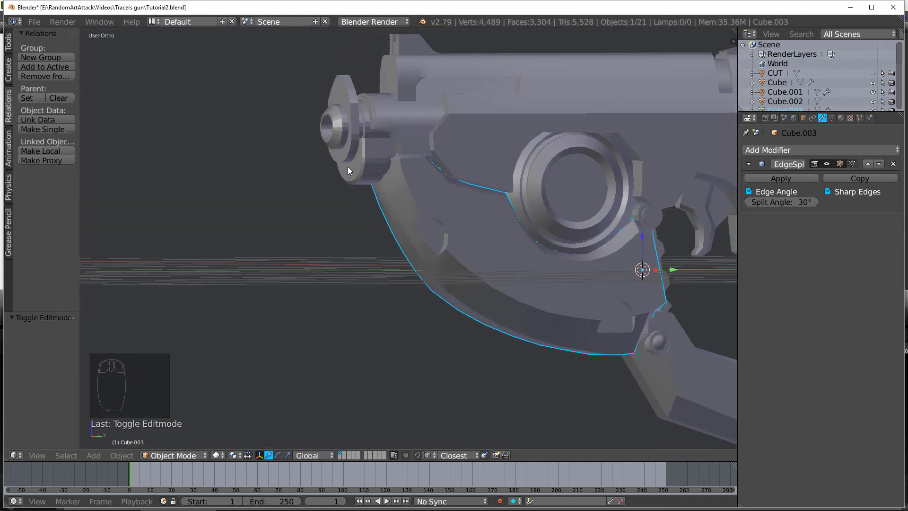
key(KP_3)
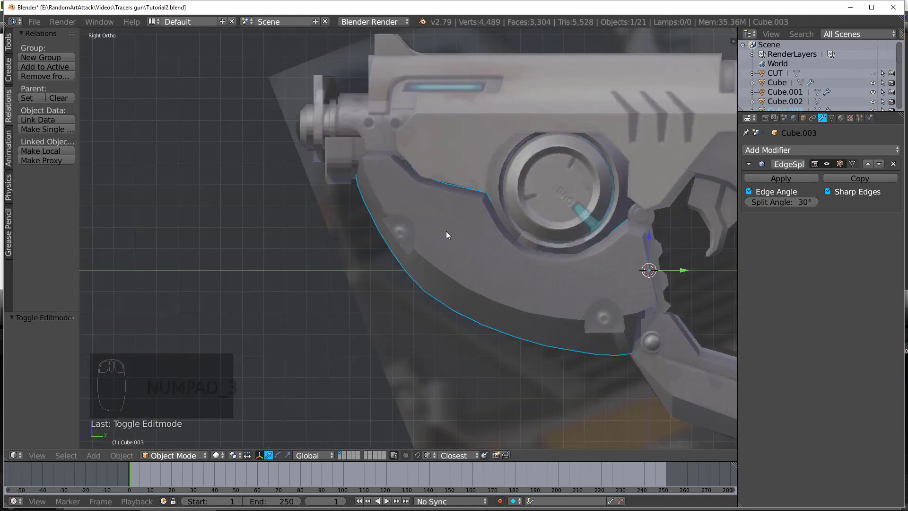
Step: Duplicate the screw sphere from the grip joint and place the copy in the lower guard's rear notch
scroll(423, 270, up, 3)
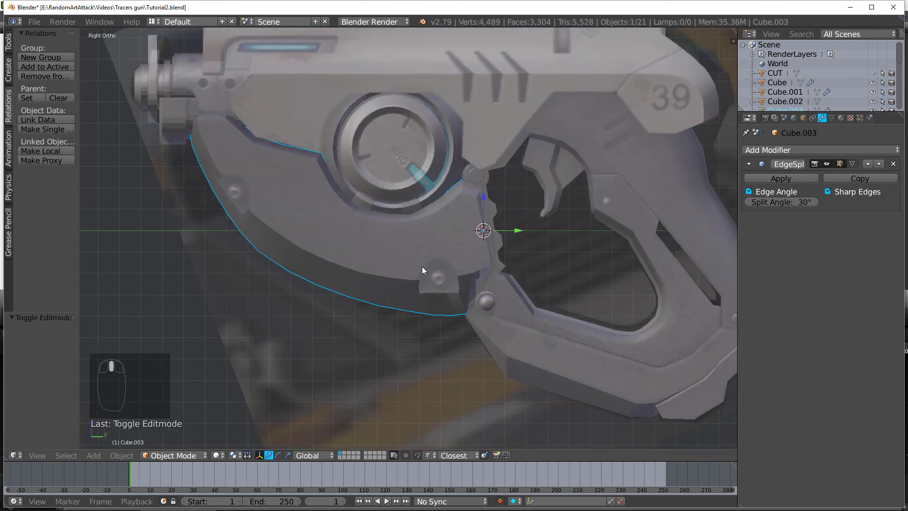
right_click(481, 306)
key(Tab)
key(Tab)
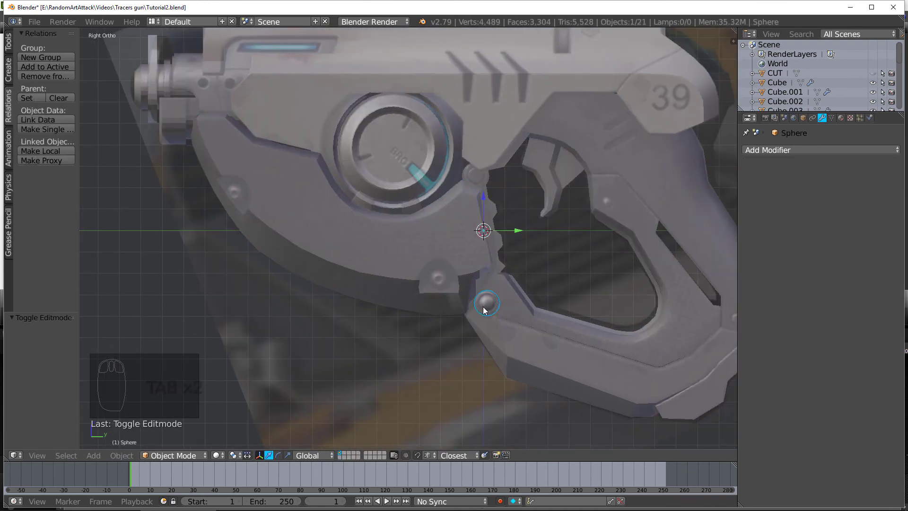
key(shift+d)
click(439, 286)
Step: Delete the vertices of the two outer ring loops around the copied screw's cap on the +X side
key(Tab)
key(KP_3)
key(KP_1)
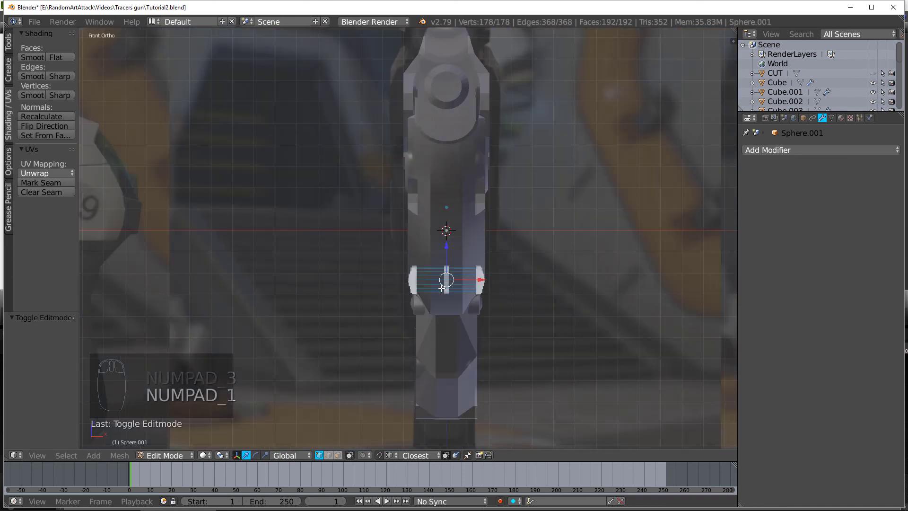
scroll(459, 289, up, 4)
scroll(343, 240, up, 4)
shift+middle_drag(553, 325, 461, 133)
alt+right_click(472, 135)
alt+shift+right_click(459, 128)
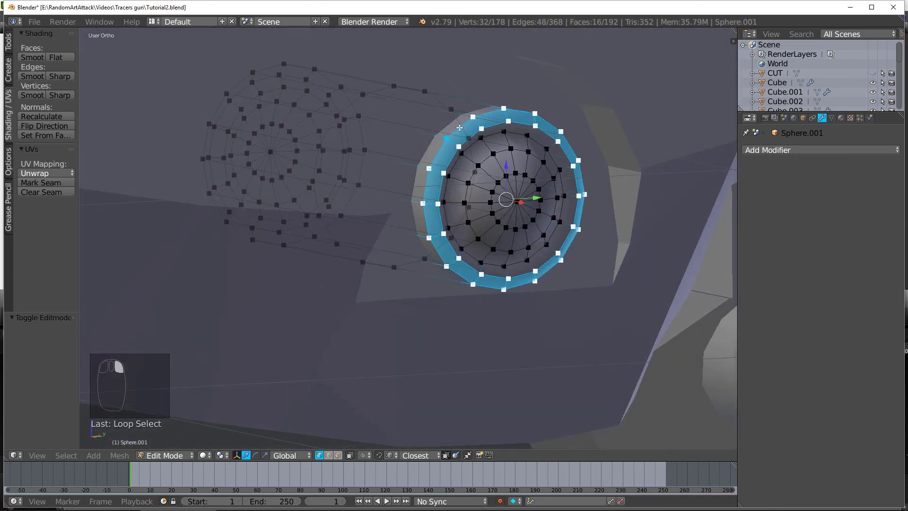
key(Delete)
click(462, 127)
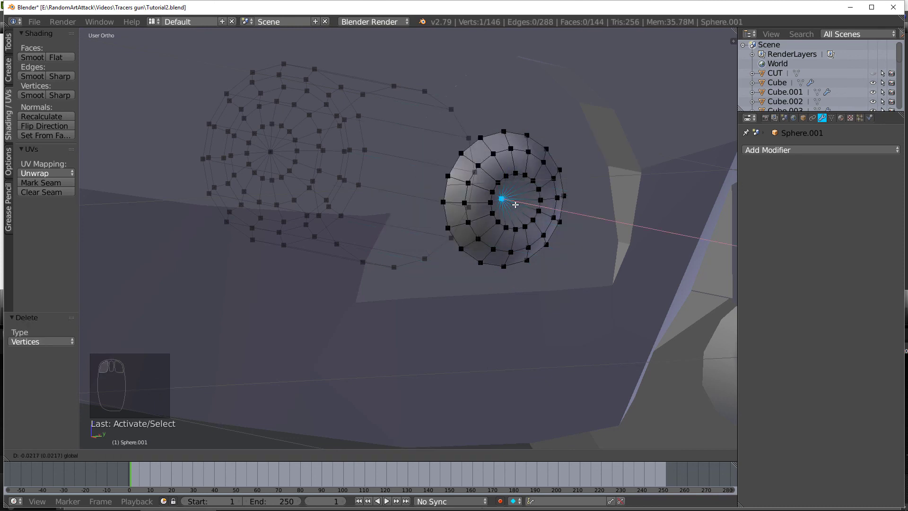
Step: Extrude the open edge loop of the screw cap inward toward the guard
key(a)
key(a)
key(a)
key(a)
middle_drag(468, 179, 510, 183)
key(e)
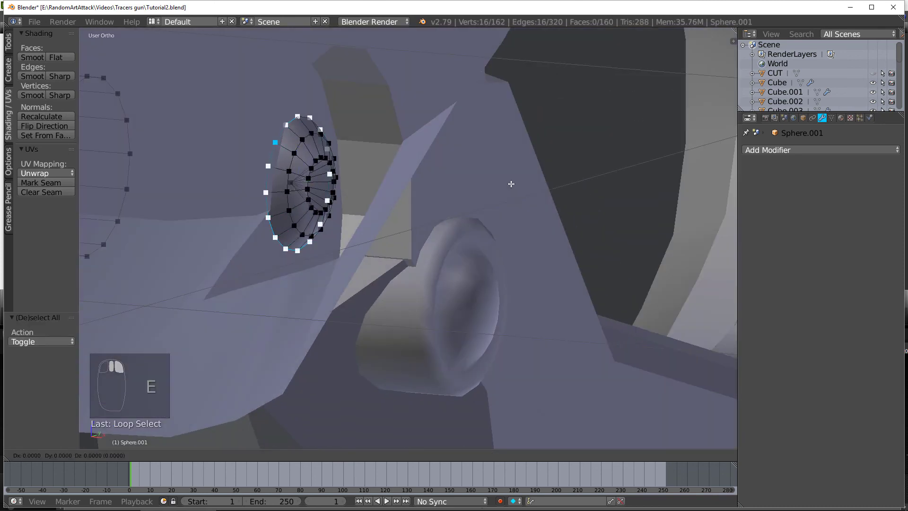
click(430, 182)
Step: Delete the linked geometry of the copied screw's opposite half, keeping only the +X cap
key(a)
key(a)
key(a)
key(a)
scroll(358, 207, down, 5)
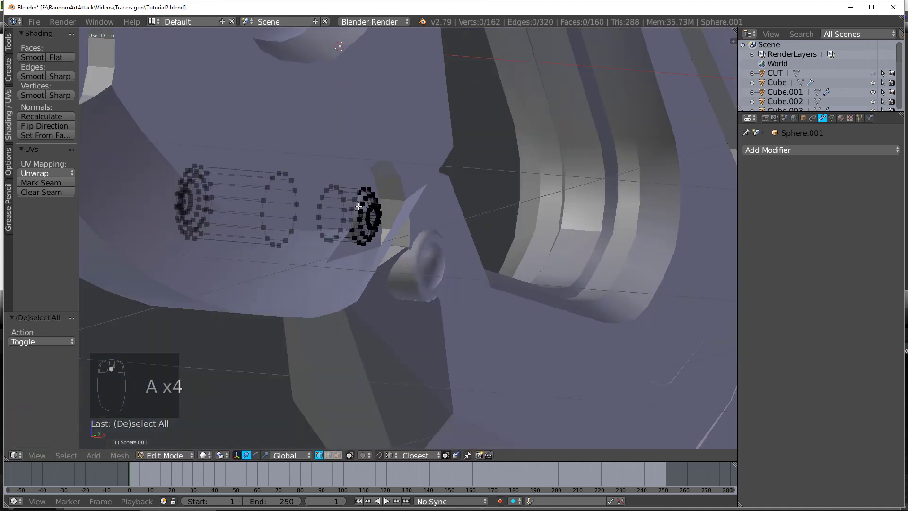
key(l)
key(Delete)
click(263, 211)
Step: Move the whole screw cap by -0.005 in Y and 0.006 in Z, enlarge it slightly and fine-tune its position over the reference
key(a)
key(KP_3)
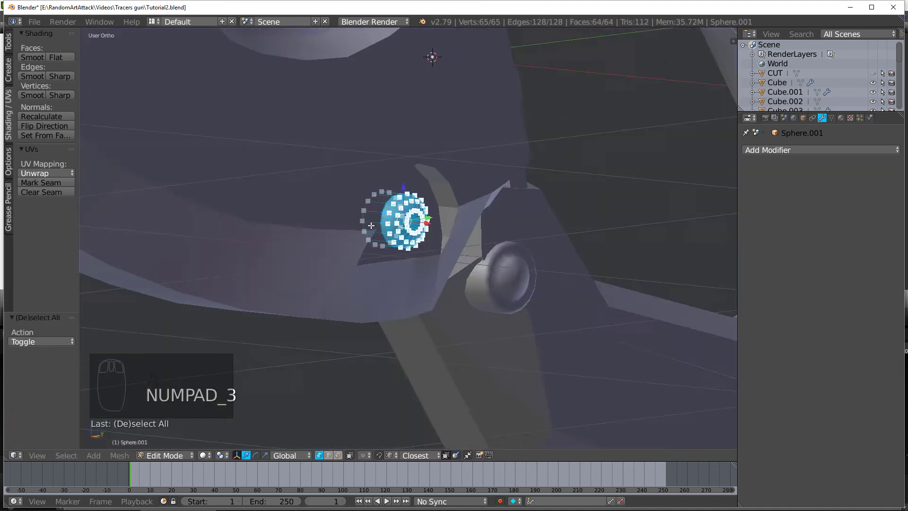
key(g)
click(370, 226)
key(s)
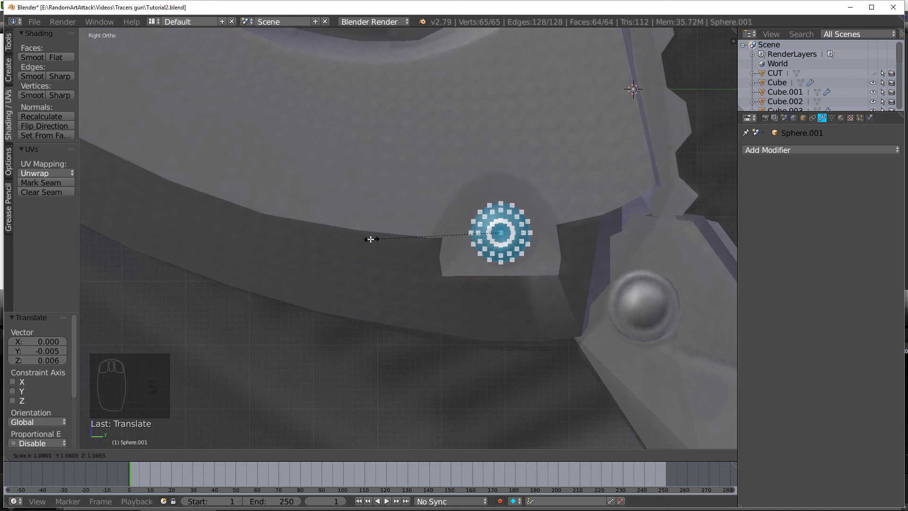
key(s)
click(342, 246)
key(g)
click(345, 247)
Step: Move the rear screw cap inward along X in the front view to seat it in its notch
middle_drag(345, 247, 458, 247)
key(KP_3)
key(KP_1)
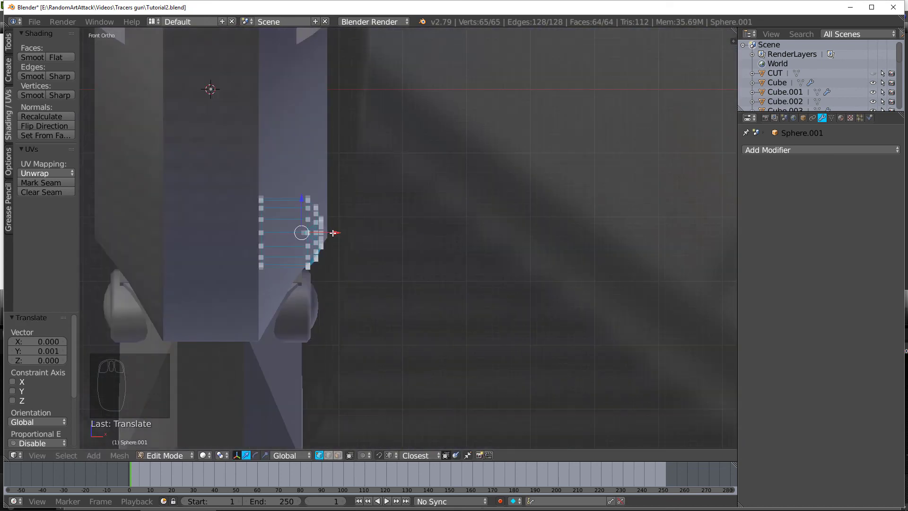
drag(334, 233, 319, 237)
Step: Inspect the fit of the rear screw cap in its notch from several angles
key(a)
key(a)
middle_drag(364, 238, 275, 236)
key(a)
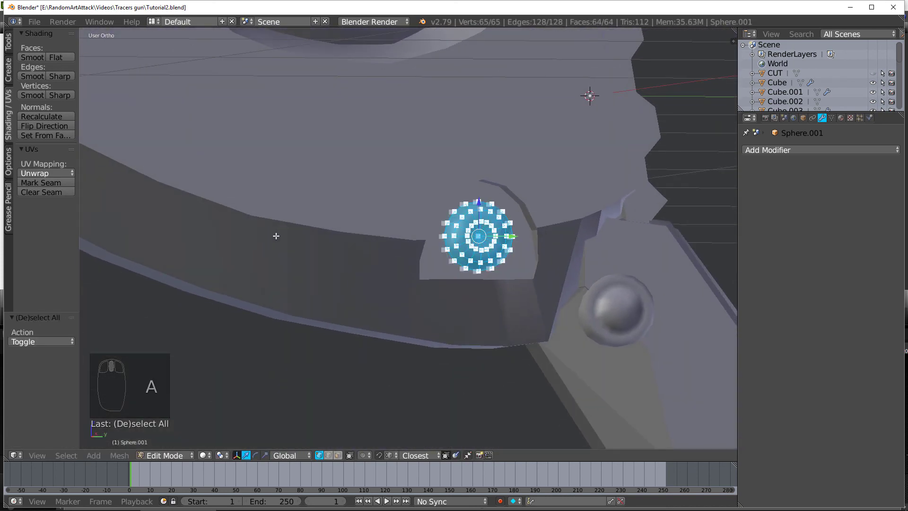
key(Tab)
scroll(331, 236, down, 3)
middle_drag(342, 236, 372, 231)
key(Tab)
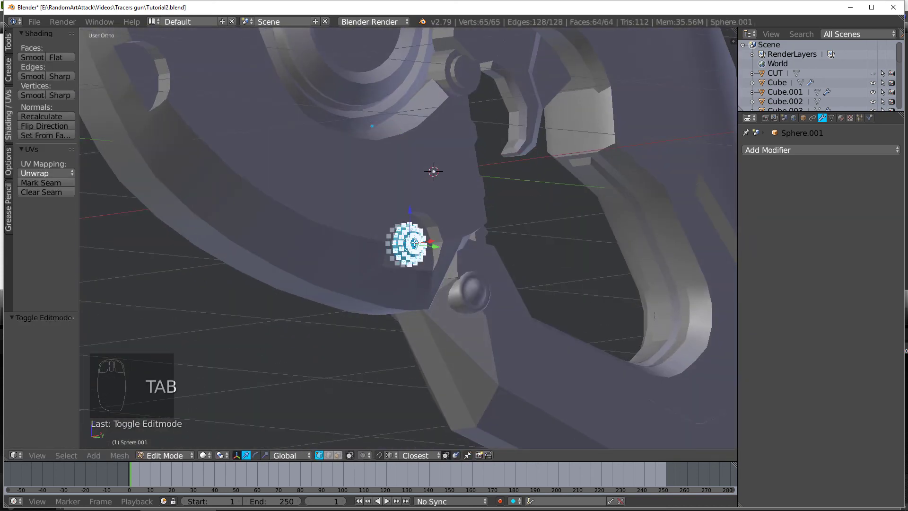
scroll(414, 242, up, 6)
middle_drag(455, 244, 412, 245)
key(a)
key(a)
scroll(465, 240, down, 1)
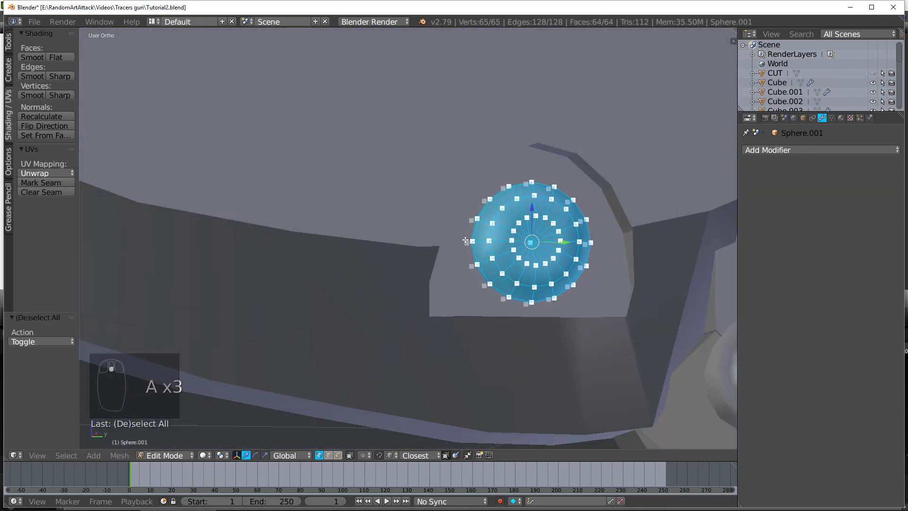
Step: Duplicate the screw cap to the front notch, offset by -0.951 in Y and 0.396 in Z
key(KP_3)
scroll(462, 241, down, 3)
scroll(484, 261, up, 4)
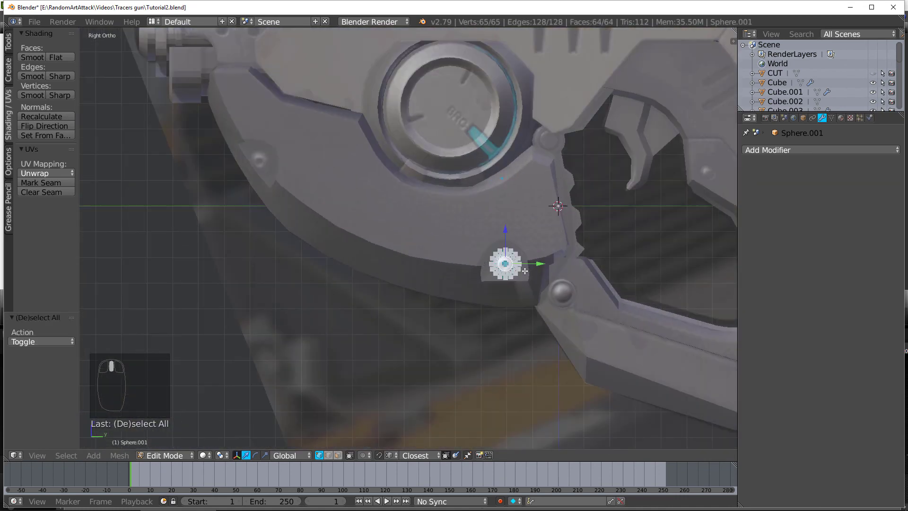
key(shift+d)
click(282, 172)
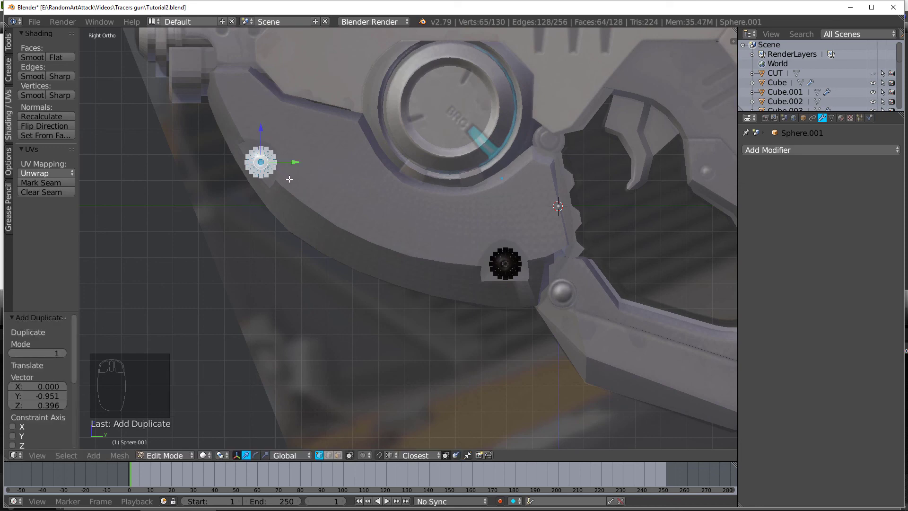
Step: Scale the front screw cap down and align it with the screw in the reference
scroll(420, 203, up, 3)
key(s)
click(357, 182)
key(g)
click(358, 183)
Step: Adjust the screw caps' dome shape by selecting the centre vertex and shifting it along X
middle_drag(359, 184, 364, 232)
key(Tab)
key(Tab)
scroll(444, 233, up, 3)
scroll(421, 220, up, 3)
shift+middle_drag(288, 163, 388, 229)
right_click(422, 220)
key(Tab)
key(a)
key(Tab)
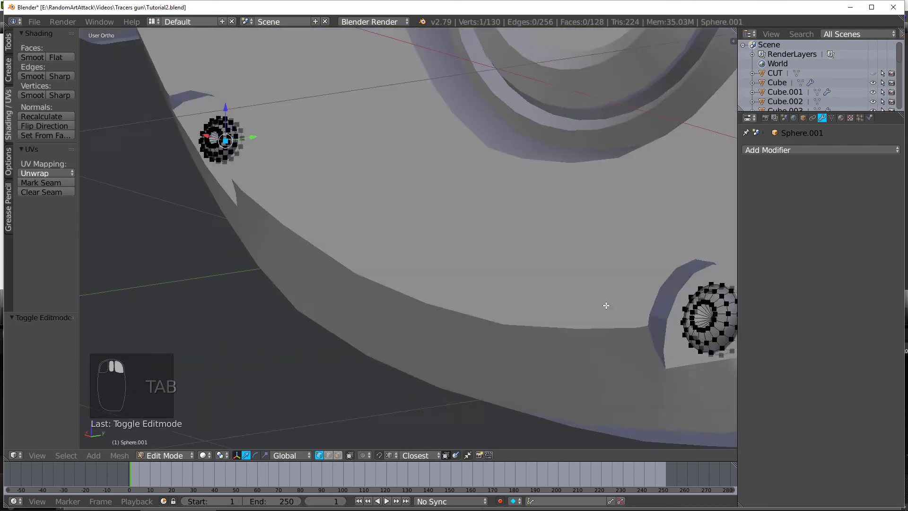
middle_drag(602, 302, 504, 315)
key(KP_Decimal)
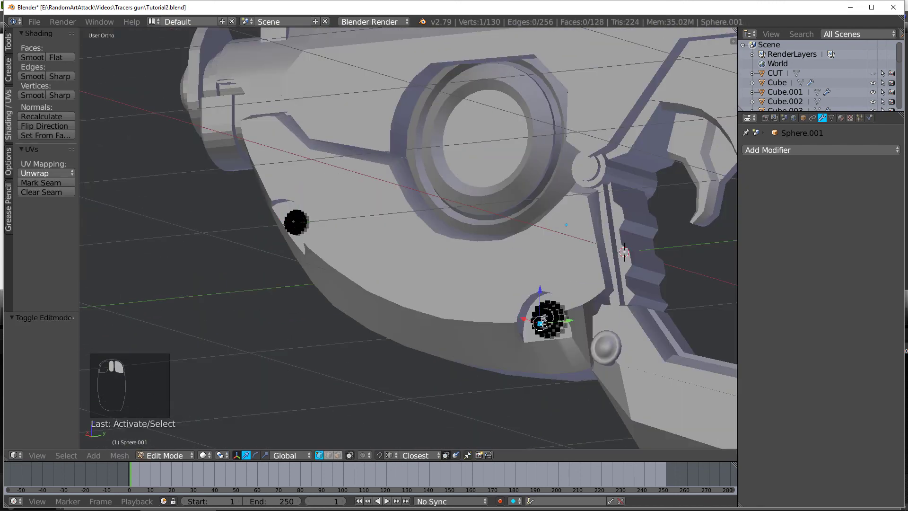
key(KP_Decimal)
right_click(458, 215)
middle_drag(460, 215, 559, 242)
drag(410, 204, 379, 202)
Step: Symmetrize both screw caps to the other side of the guard
key(Tab)
scroll(382, 204, down, 4)
mouse_move(381, 204)
middle_down()
mouse_move(390, 214)
mouse_move(377, 185)
mouse_move(383, 205)
middle_up()
scroll(383, 205, down, 7)
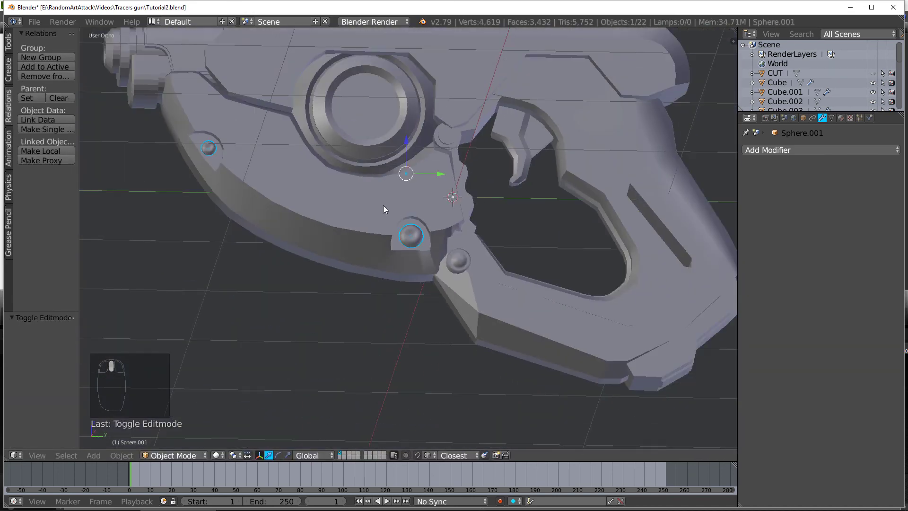
shift+middle_drag(231, 171, 305, 247)
key(Tab)
key(a)
key(a)
key(a)
key(a)
key(w)
click(304, 245)
Step: Enlarge the front screw caps slightly and move them by 0.004 in both Y and Z in the right view
key(Tab)
key(KP_3)
scroll(298, 244, up, 3)
key(Tab)
shift+middle_drag(243, 221, 375, 240)
scroll(369, 213, up, 4)
key(a)
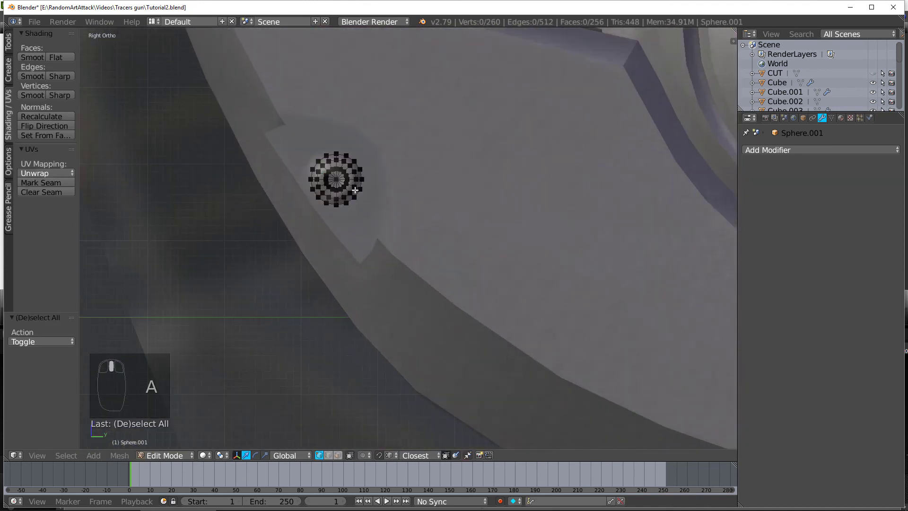
click(419, 249)
key(g)
click(426, 255)
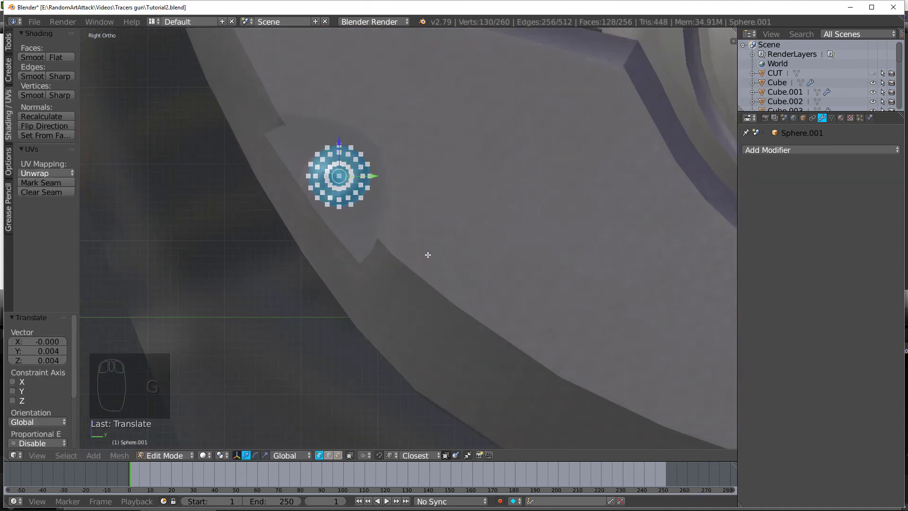
Step: Inspect the resized front screw cap in its notch against the reference
key(Tab)
key(z)
scroll(391, 242, down, 3)
scroll(392, 242, down, 1)
key(z)
key(a)
key(Tab)
key(Tab)
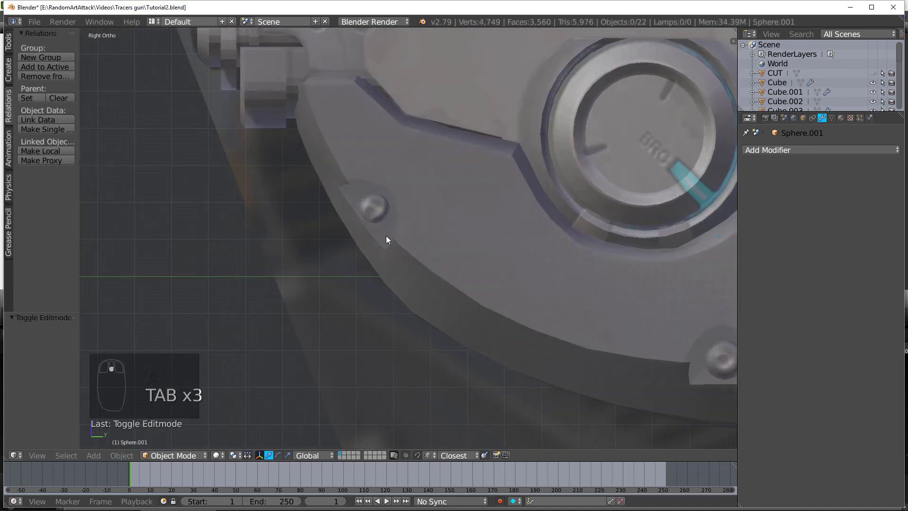
key(a)
key(a)
key(a)
mouse_move(385, 236)
middle_down()
mouse_move(437, 225)
mouse_move(492, 232)
middle_up()
Step: Select the front screw cap on the +X side in the front view and move it inward along X
key(Tab)
key(KP_3)
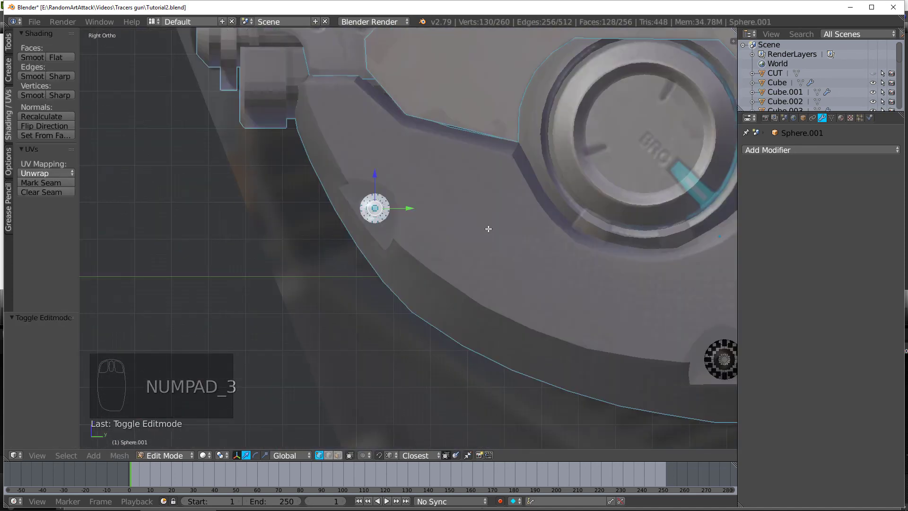
key(KP_1)
key(a)
key(a)
key(b)
drag(373, 173, 405, 229)
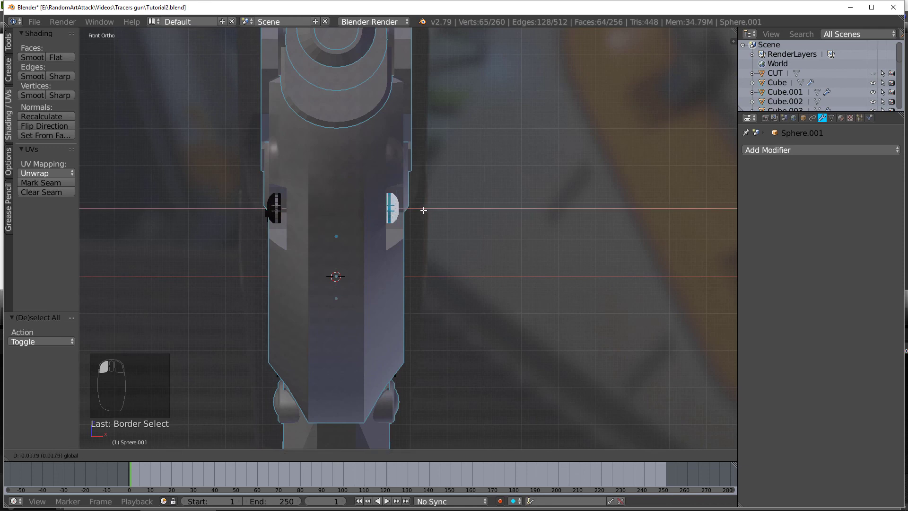
click(423, 210)
Step: Symmetrize the entire screw mesh from +X to -X and deselect everything in Object Mode
key(a)
key(a)
key(a)
key(w)
click(340, 303)
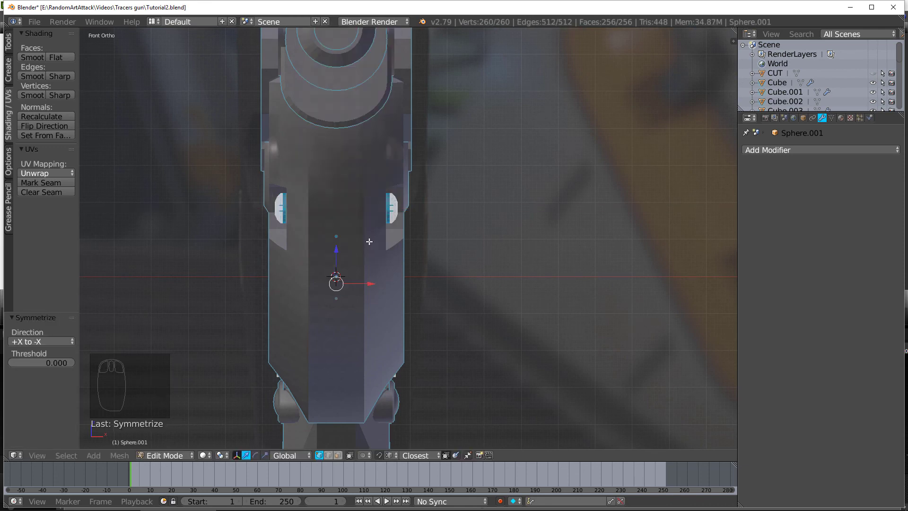
key(Tab)
key(a)
key(a)
Step: Examine the gun's rear end in the right view and in the angled reference images
middle_drag(378, 240, 333, 255)
key(KP_3)
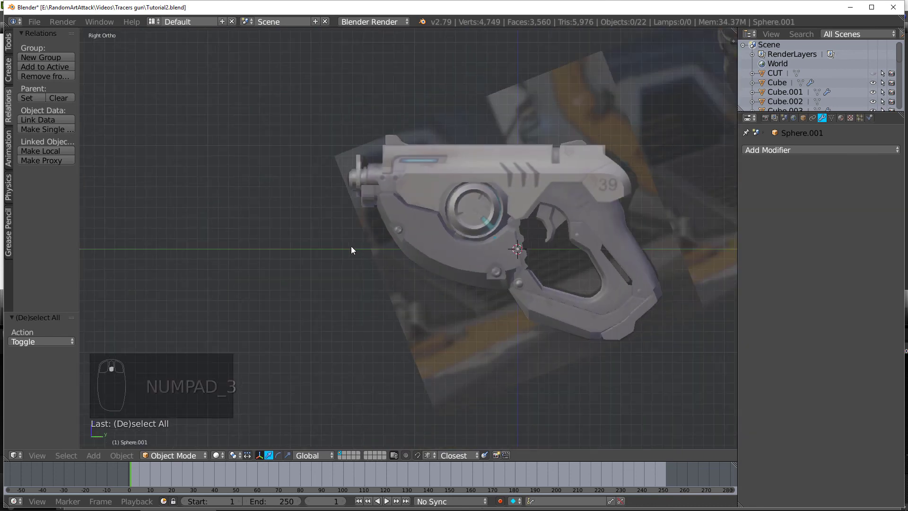
shift+middle_drag(650, 162, 454, 190)
scroll(450, 193, up, 2)
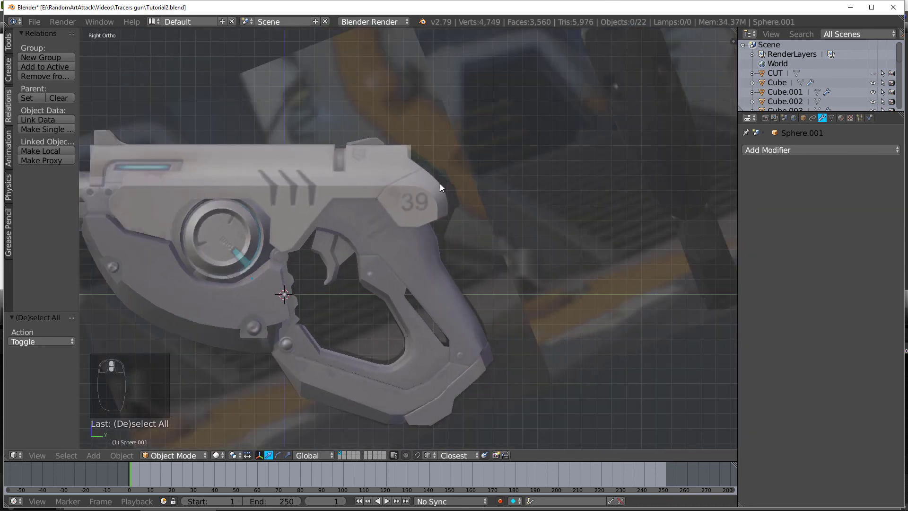
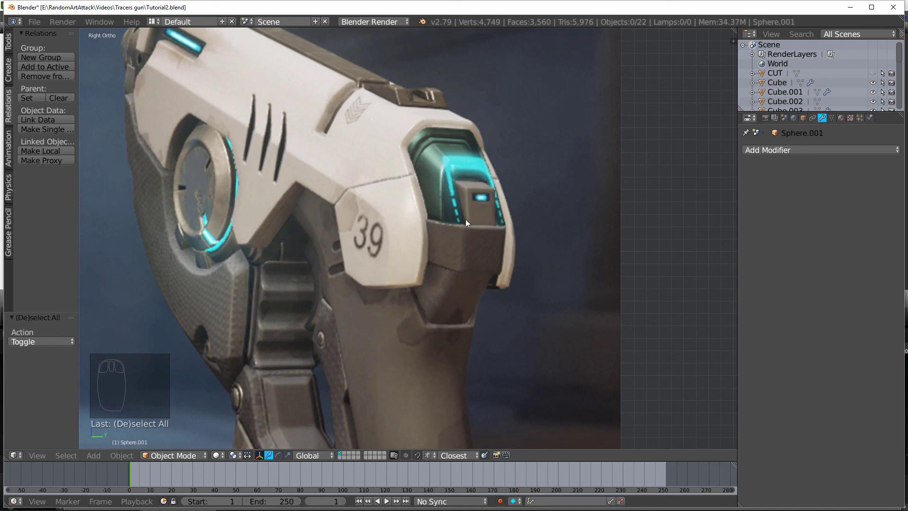
scroll(427, 178, down, 5)
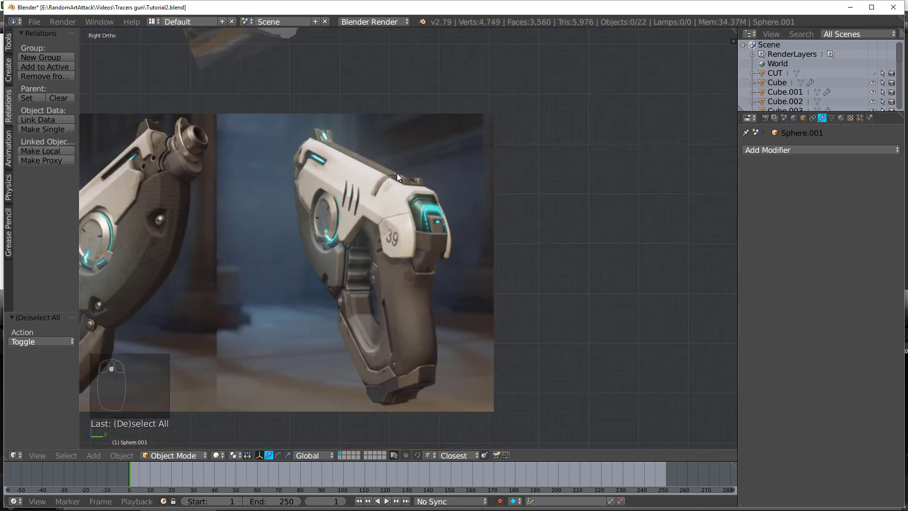
shift+middle_drag(390, 162, 437, 385)
scroll(289, 190, up, 3)
scroll(290, 194, up, 5)
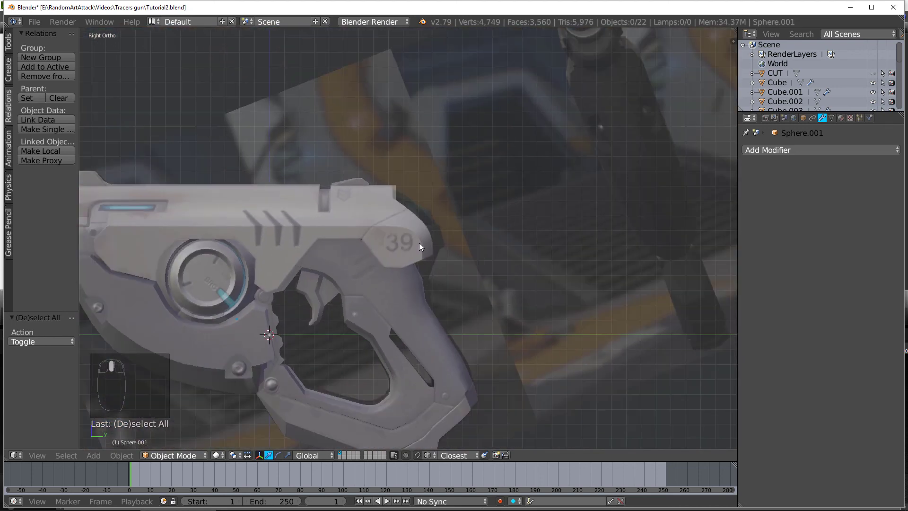
Step: Add a cube, scale it to 0.106, place it at the gun's rear behind the 39 plate and scale it by 0.651
shift+scroll(400, 254, down, 1)
key(shift+a)
mouse_move(365, 254)
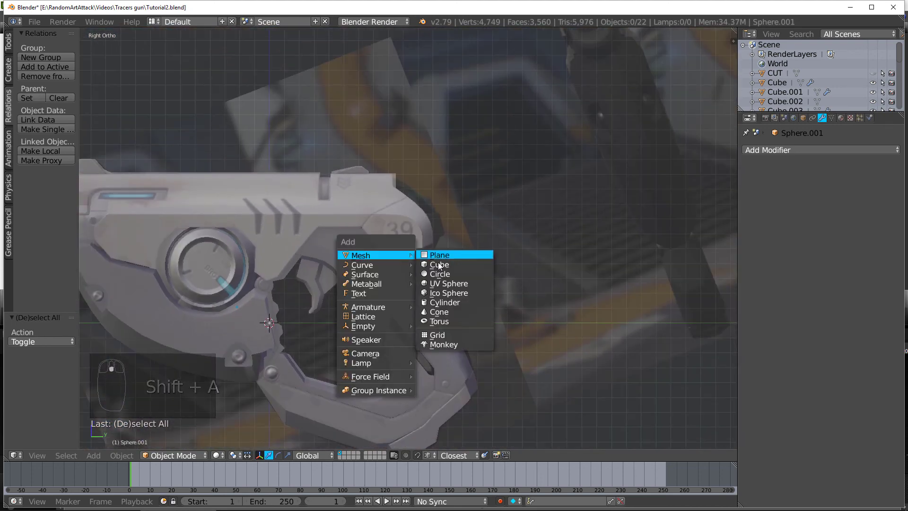
click(436, 263)
key(Tab)
key(s)
click(289, 309)
key(g)
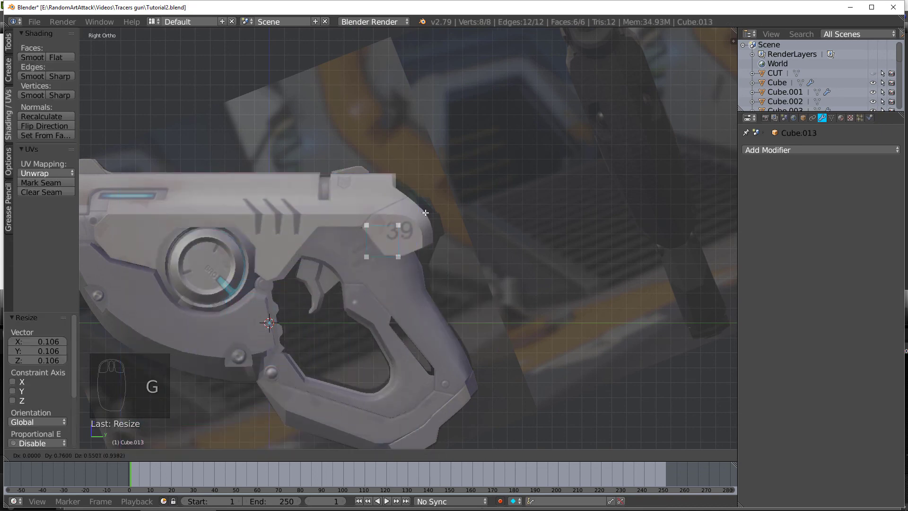
scroll(464, 221, up, 3)
key(s)
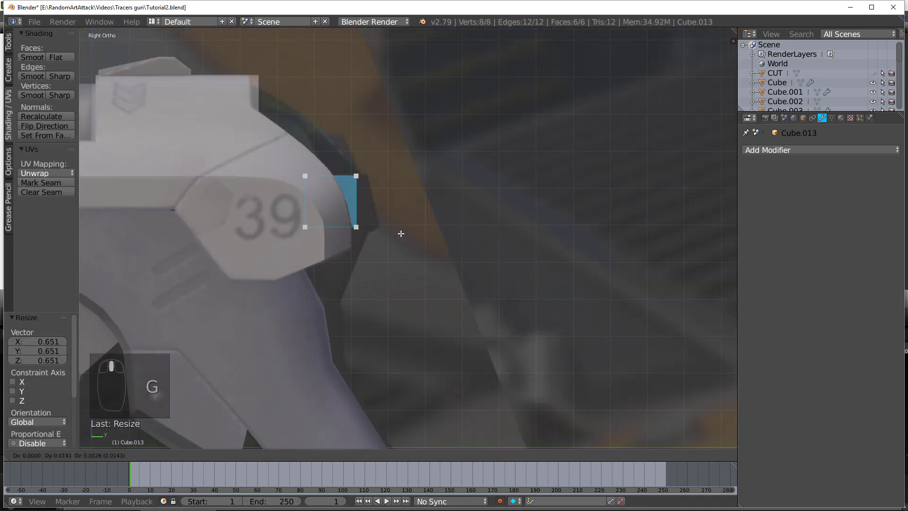
Step: Move the cube's lower rear edge outward so its back face slants along the reference
key(a)
key(c)
click(367, 226)
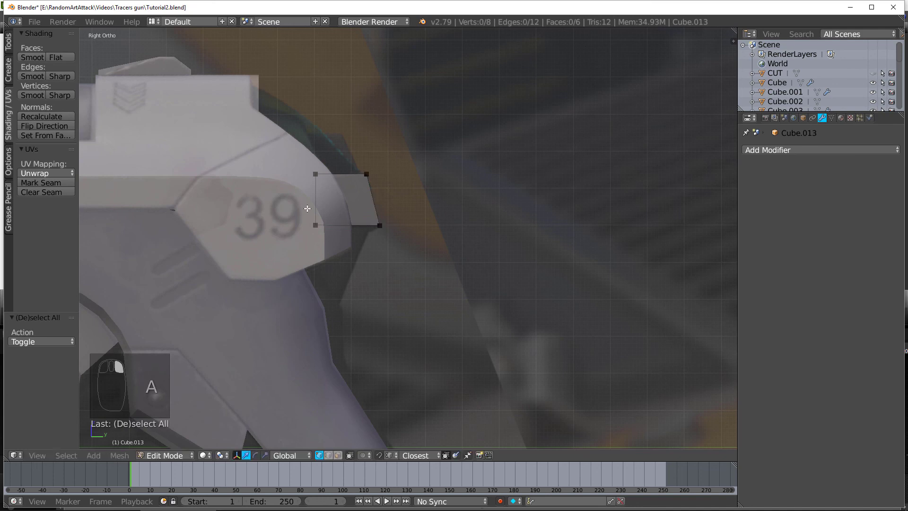
Step: Widen the rear cube's front face along X and leave Edit Mode to inspect it from several angles
right_click(323, 240)
key(KP_7)
key(s)
key(x)
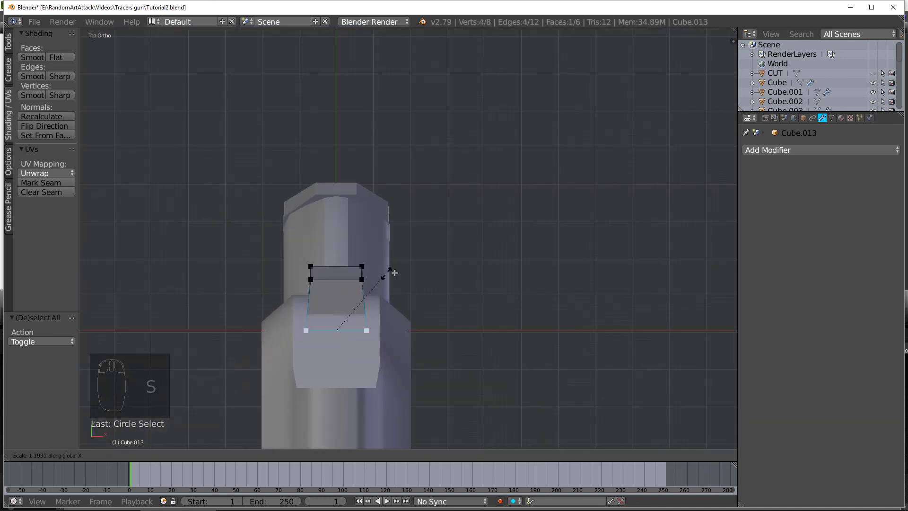
click(433, 270)
key(Tab)
middle_drag(432, 268, 225, 163)
Step: Extrude the rear block's bottom face 0.017 downward, shrink it and shift it -0.010 along Y
key(KP_3)
key(Tab)
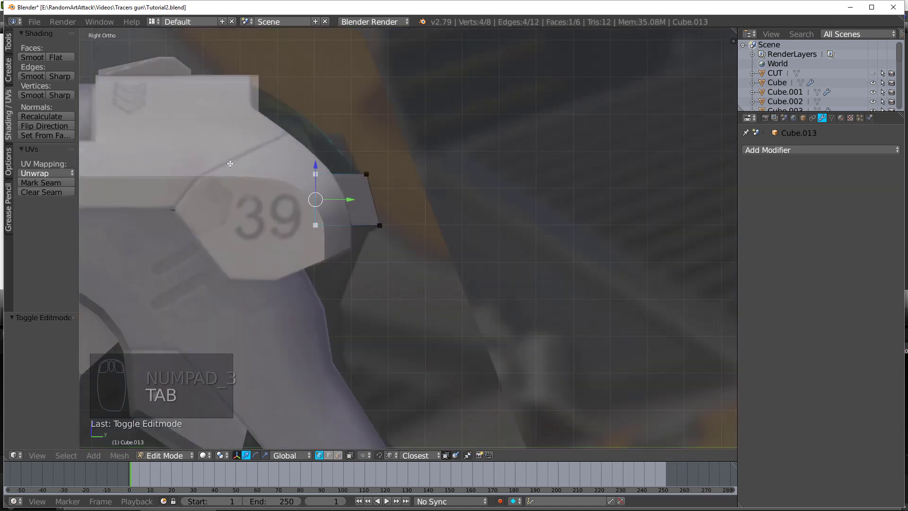
key(a)
key(a)
drag(339, 227, 417, 245)
key(e)
key(s)
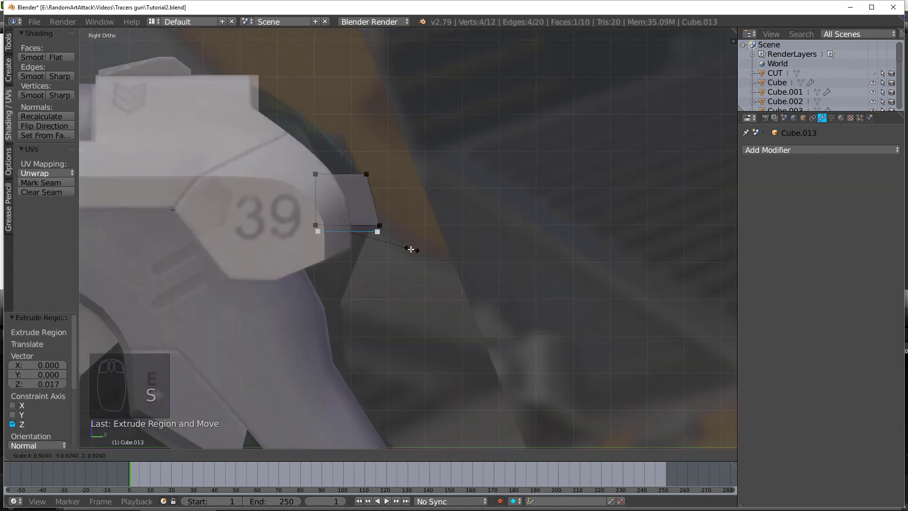
click(394, 248)
key(g)
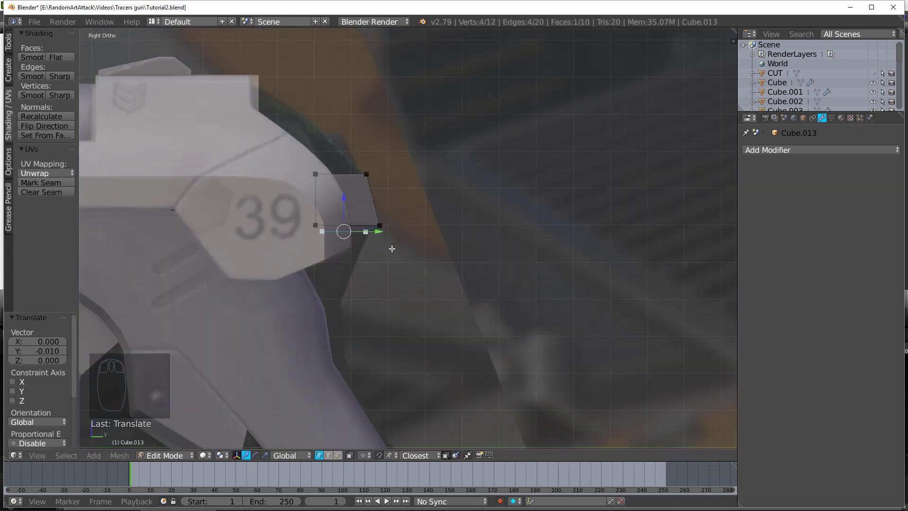
Step: Widen the rear block's extruded bottom face along X by a factor of about 1.17
middle_drag(392, 248, 322, 255)
key(s)
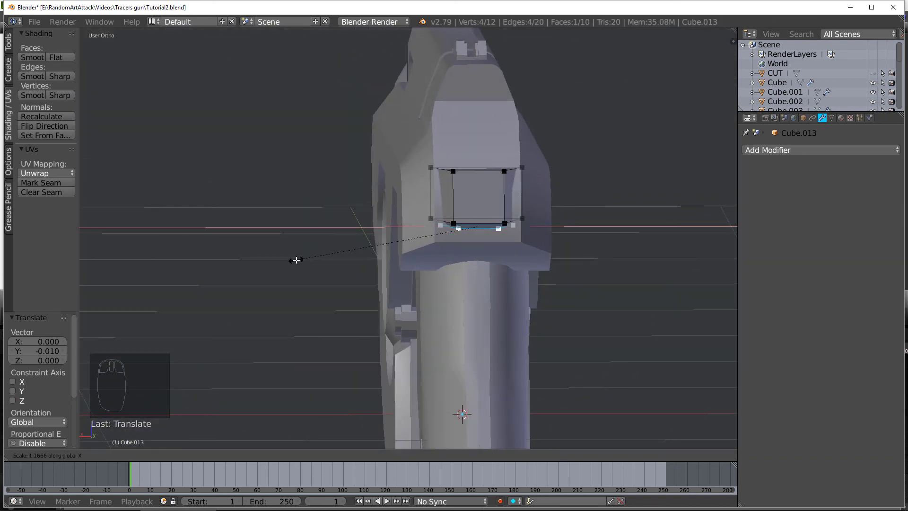
click(296, 260)
Step: Extrude the rear block's bottom face 0.164 downward and shift it forward so the back slants toward the grip
key(KP_3)
key(e)
click(369, 346)
key(g)
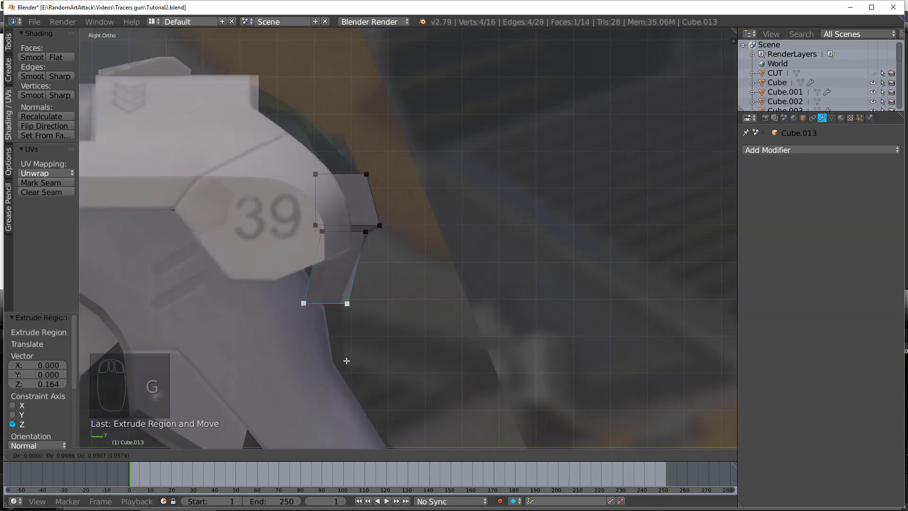
click(343, 360)
Step: Select all the rear block's front vertices and move them -0.123 along Y into the gun body
key(a)
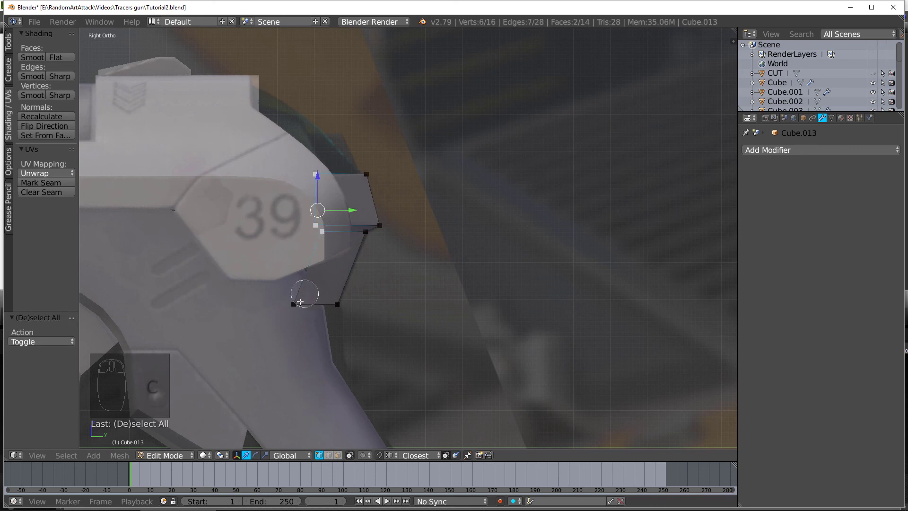
click(298, 234)
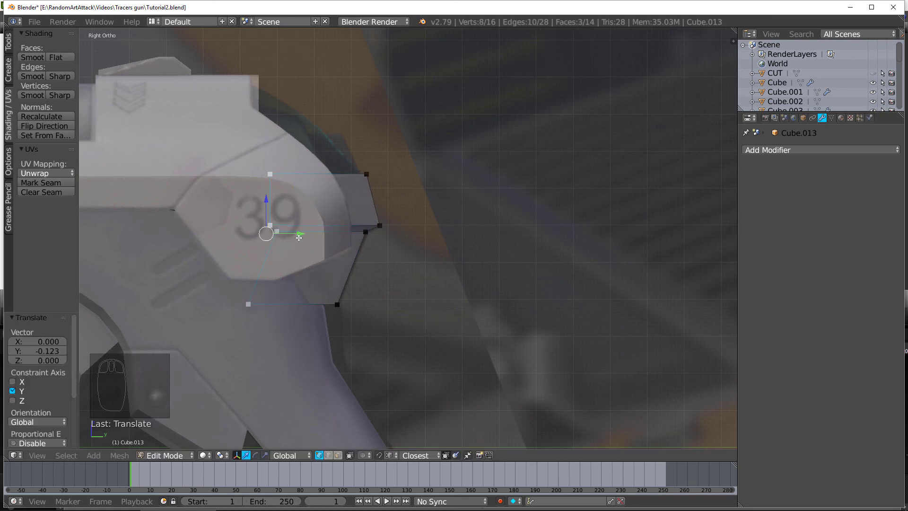
key(Tab)
middle_drag(299, 238, 358, 331)
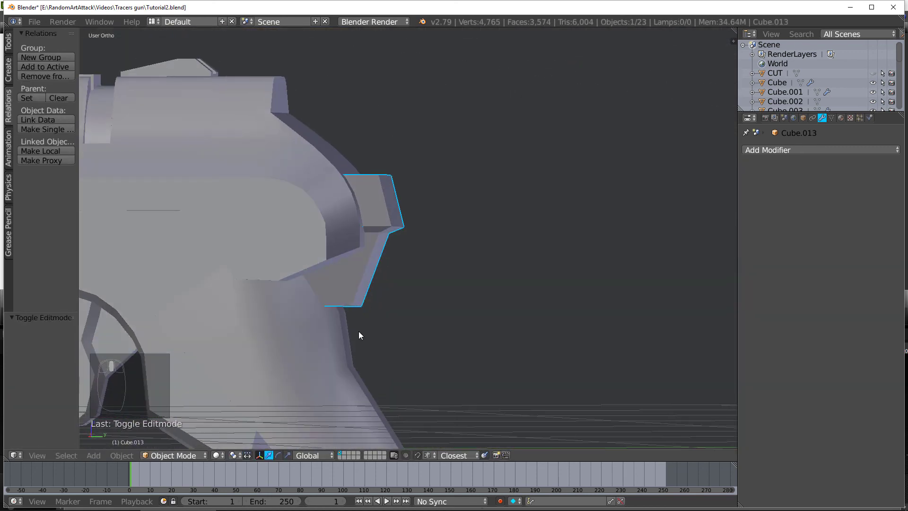
Step: Move the grip's upper rear corner vertices outward to meet the lower end of the rear block
key(KP_3)
right_click(340, 303)
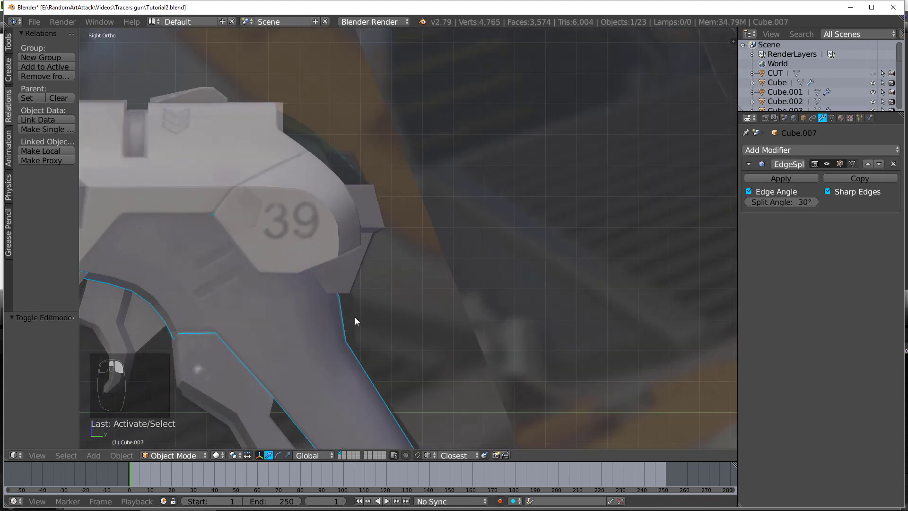
key(Tab)
scroll(354, 317, up, 3)
key(a)
key(a)
key(c)
click(294, 342)
right_click(304, 340)
key(g)
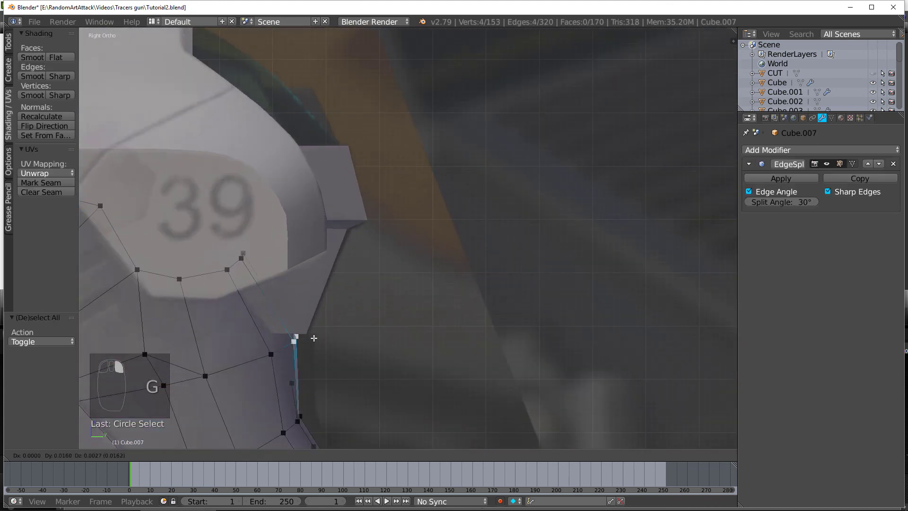
click(336, 314)
shift+middle_drag(341, 413, 275, 311)
Step: Move the mirrored pair of side vertices near the grip's upper rear up beside the rear block's lower end
click(275, 340)
key(KP_3)
key(a)
key(a)
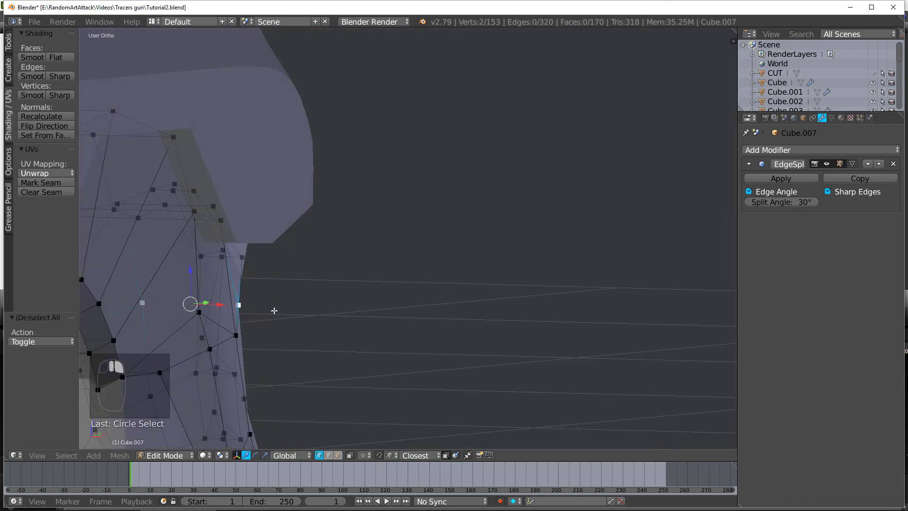
key(KP_3)
key(g)
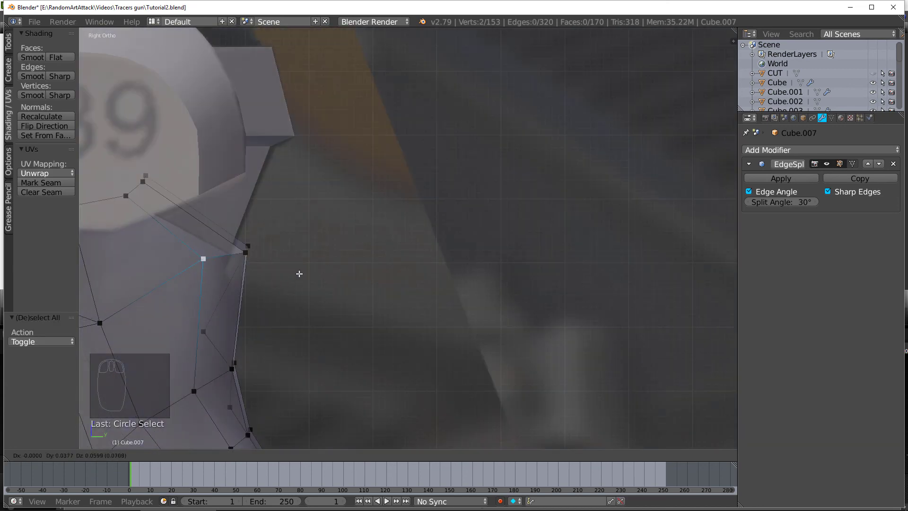
click(299, 273)
key(Tab)
scroll(301, 277, down, 3)
middle_drag(301, 277, 333, 277)
key(KP_3)
Step: Select the grip's upper rear vertices and flatten them by scaling to 0 along Z
key(Tab)
scroll(279, 259, up, 2)
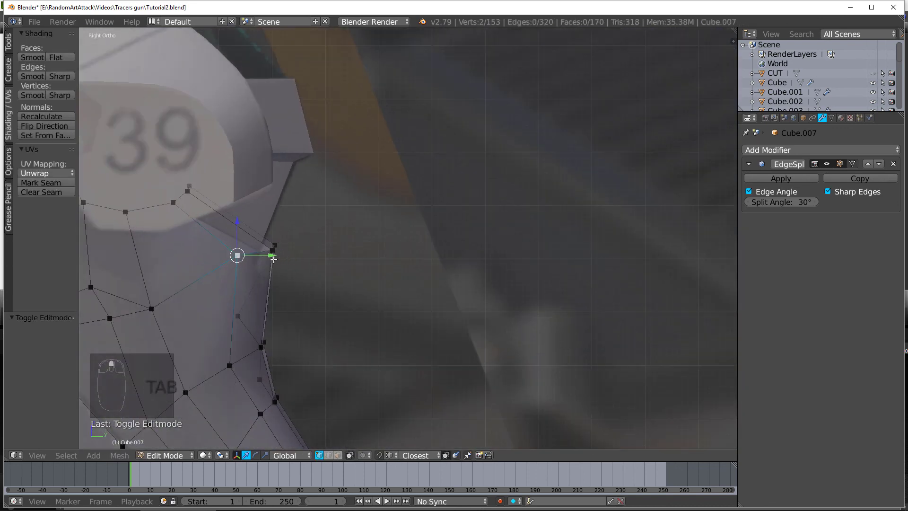
key(a)
key(a)
key(a)
key(c)
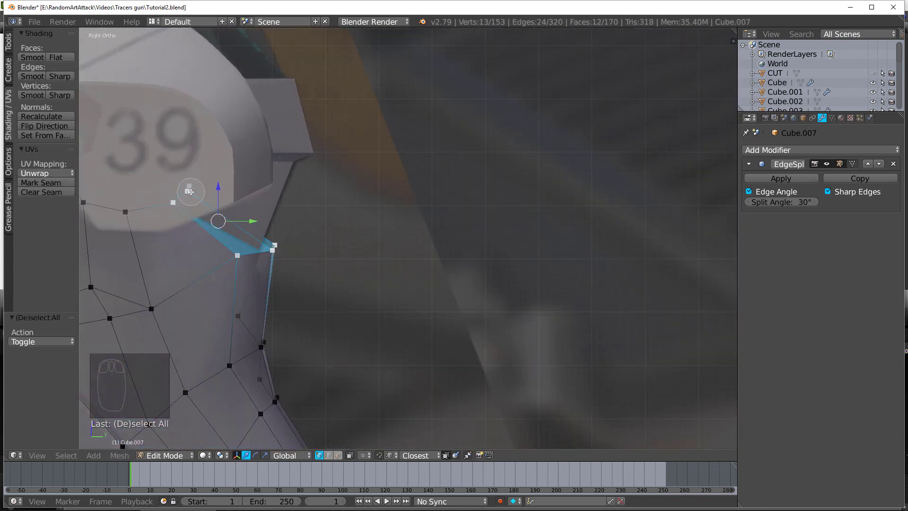
right_click(193, 194)
key(s)
key(z)
key(0)
key(Return)
Step: Rotate the flattened grip vertices to slope down toward the rear and reposition them under the rear block
key(r)
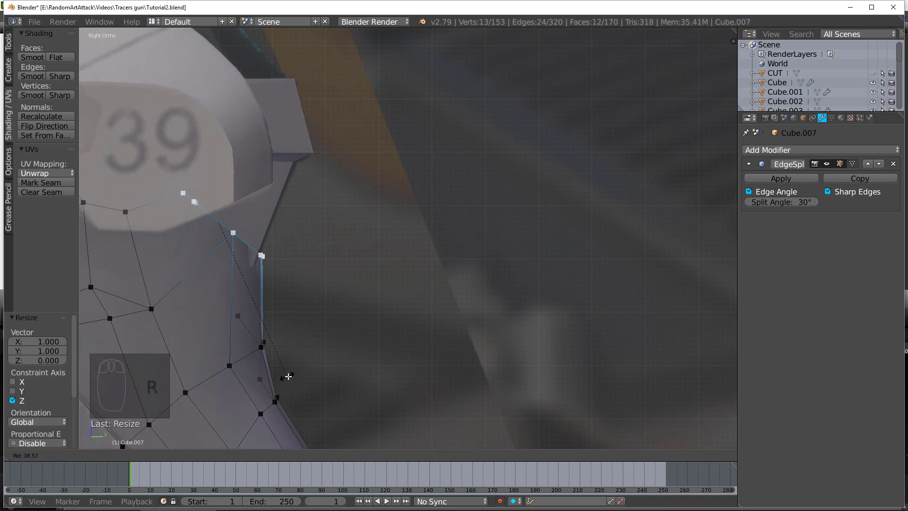
key(g)
click(298, 374)
Step: Extrude the grip's slanted top faces by 0.024 to form a lip around the rear block
key(e)
click(305, 370)
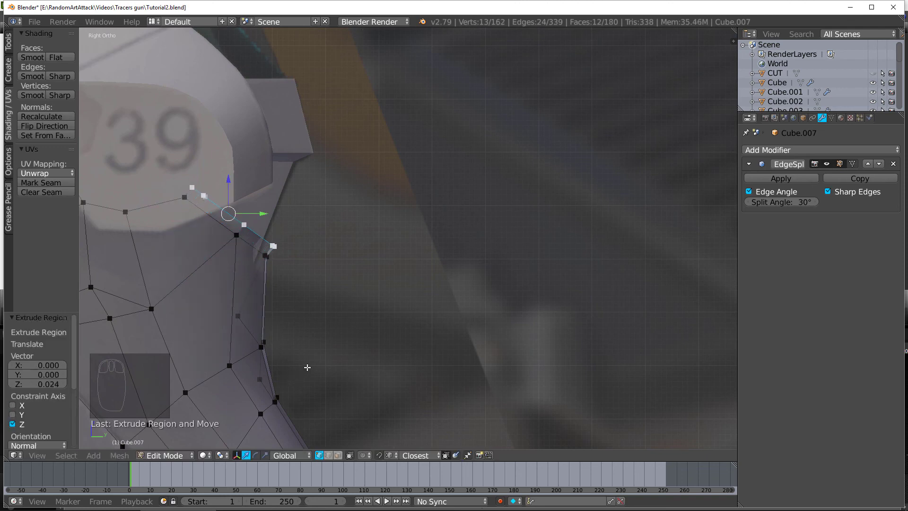
key(Tab)
middle_drag(306, 367, 310, 318)
key(KP_3)
Step: Narrow the rear block's lower rear edge across its width so it fits inside the grip's lip
right_click(276, 213)
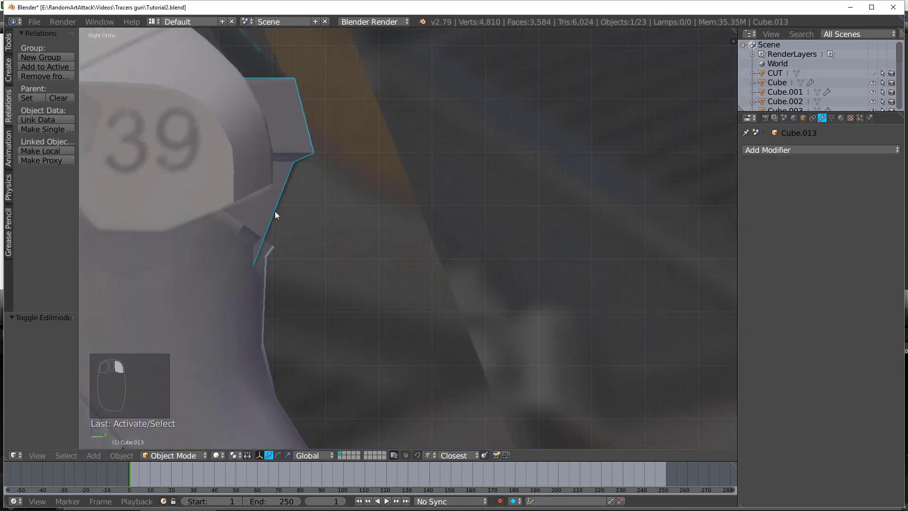
key(Tab)
key(a)
key(a)
key(a)
key(a)
key(a)
middle_drag(309, 244, 231, 257)
key(s)
key(x)
click(345, 251)
key(Tab)
key(Tab)
key(a)
key(a)
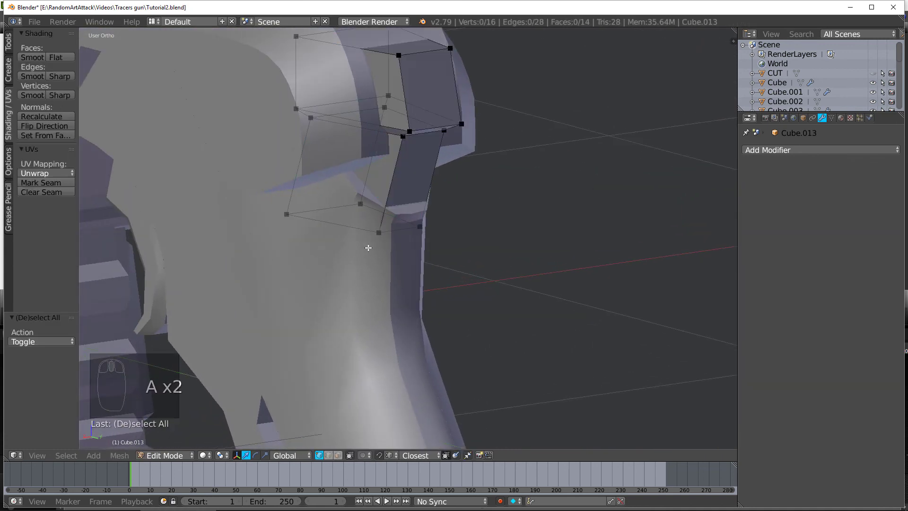
key(c)
drag(379, 232, 421, 232)
click(440, 245)
key(Tab)
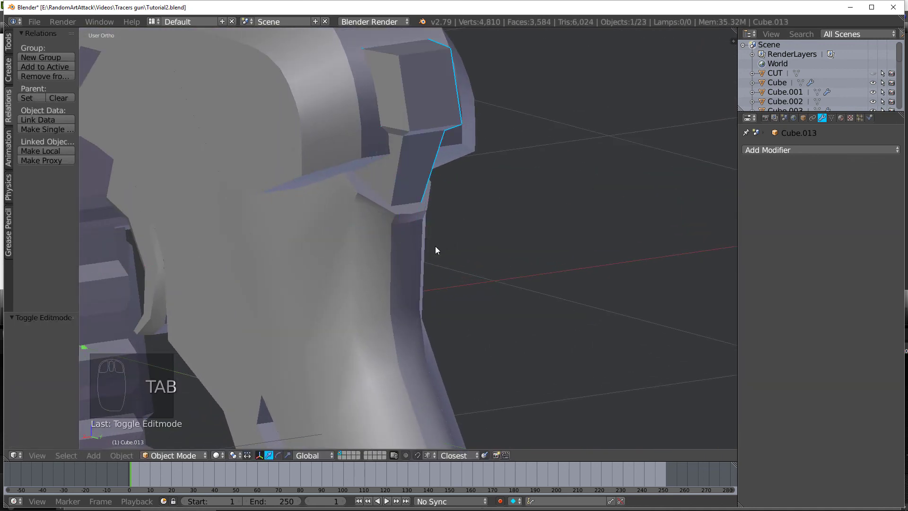
Step: Select the extended rear block's eight front vertices and scale them wider so its sides flare toward the gun body
middle_drag(435, 246, 323, 234)
key(KP_3)
key(Tab)
key(a)
key(a)
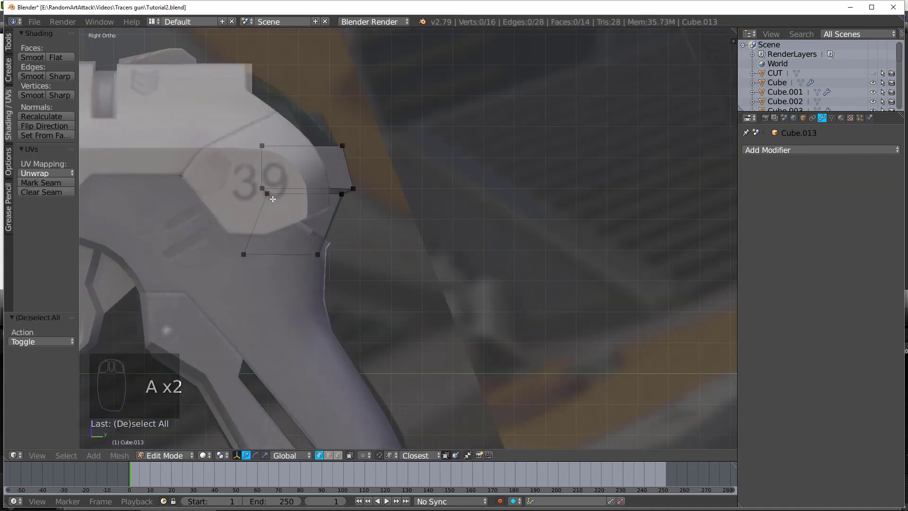
key(a)
key(a)
key(a)
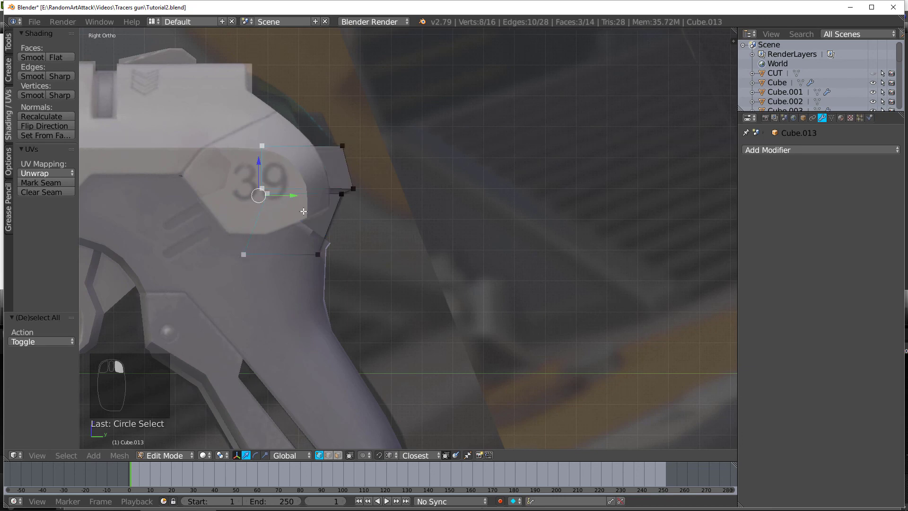
click(315, 196)
middle_drag(315, 196, 244, 264)
key(Tab)
mouse_move(342, 196)
middle_down()
mouse_move(251, 172)
mouse_move(384, 186)
mouse_move(426, 178)
mouse_move(464, 154)
middle_up()
key(Tab)
key(s)
click(423, 179)
key(Tab)
Step: Scale the two vertices of the rear block's lower front edge to adjust that edge's width
scroll(463, 154, up, 3)
key(Tab)
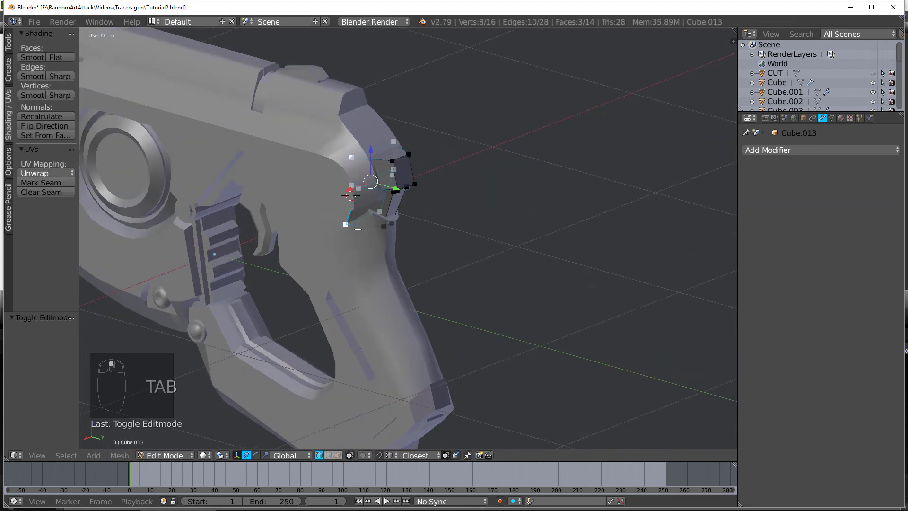
key(c)
right_click(392, 148)
key(s)
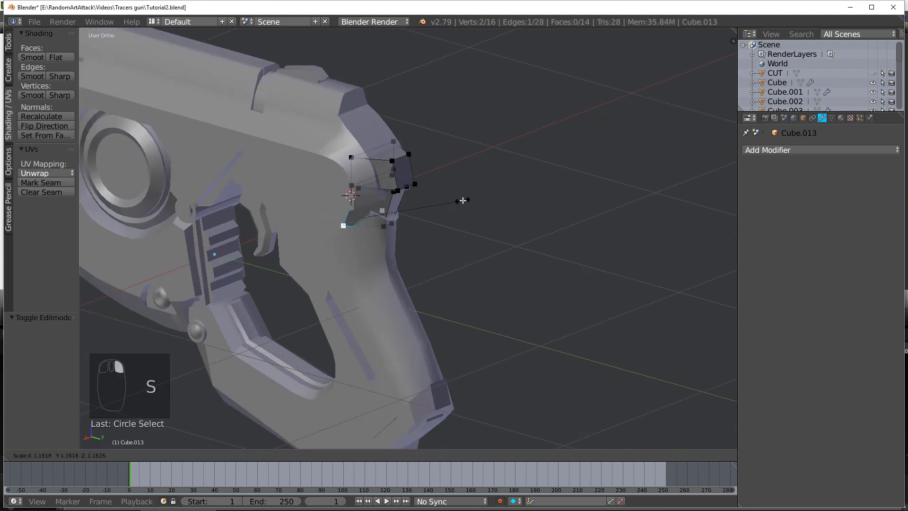
click(410, 214)
key(Tab)
middle_drag(408, 215, 404, 179)
Step: Examine the gun's rear end in the angled reference images and compare it with the modelled rear block and grip
key(KP_3)
scroll(409, 184, down, 9)
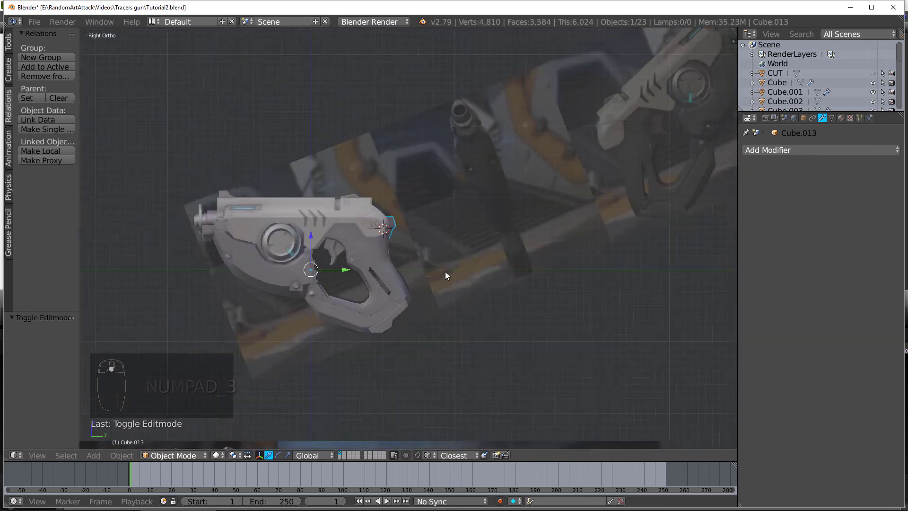
shift+middle_drag(452, 319, 456, 231)
scroll(457, 234, up, 4)
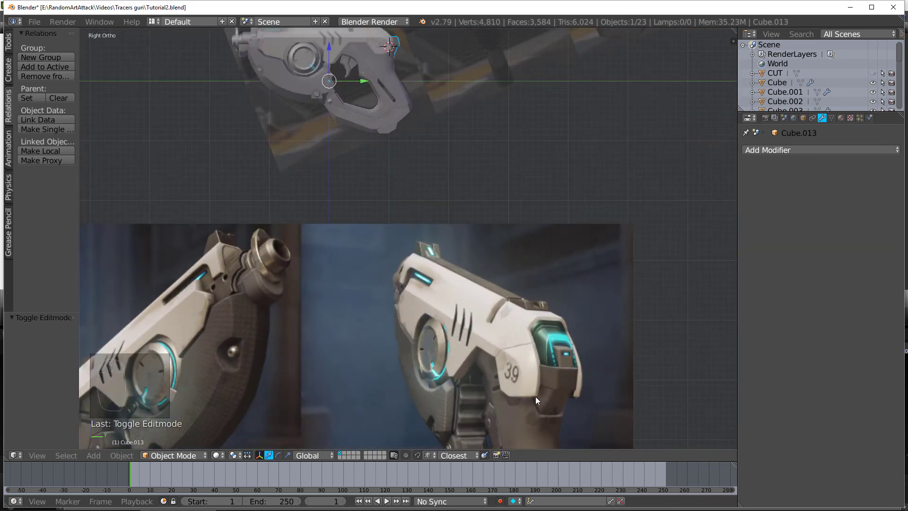
shift+middle_drag(425, 104, 396, 248)
scroll(393, 244, up, 7)
shift+middle_drag(363, 167, 375, 275)
middle_drag(375, 275, 288, 279)
scroll(410, 228, up, 3)
scroll(410, 222, up, 2)
shift+middle_drag(406, 165, 393, 276)
Step: Pull the two outer side vertices of the grip's lip closer together along X
key(Tab)
key(Tab)
right_click(363, 269)
key(Tab)
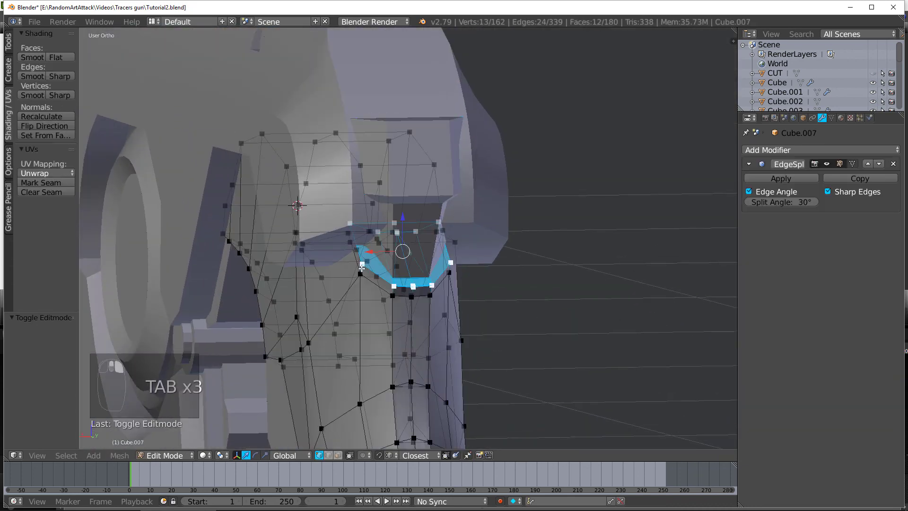
scroll(341, 279, up, 3)
key(a)
key(a)
key(a)
key(a)
key(s)
key(x)
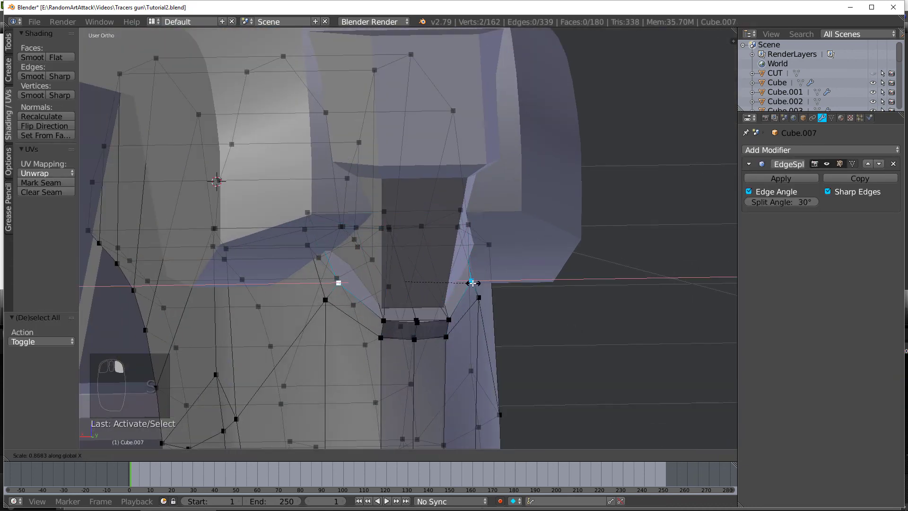
click(463, 283)
key(Tab)
middle_drag(450, 283, 463, 263)
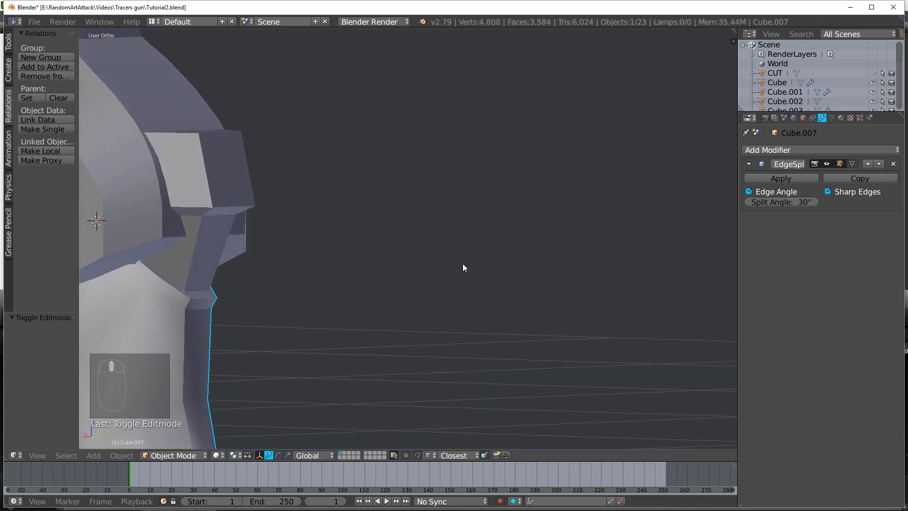
Step: Add a new cube at the gun's rear end and scale its mesh to 0.075
key(KP_3)
scroll(364, 269, up, 4)
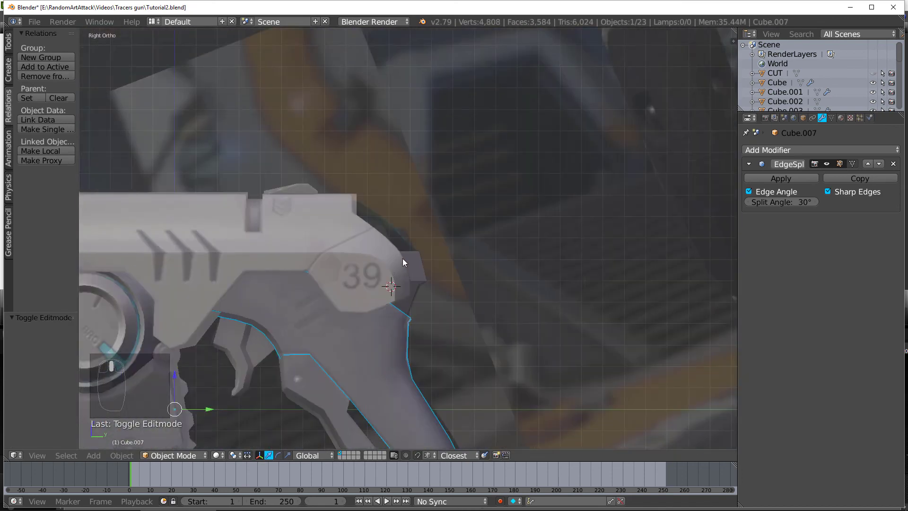
right_click(318, 264)
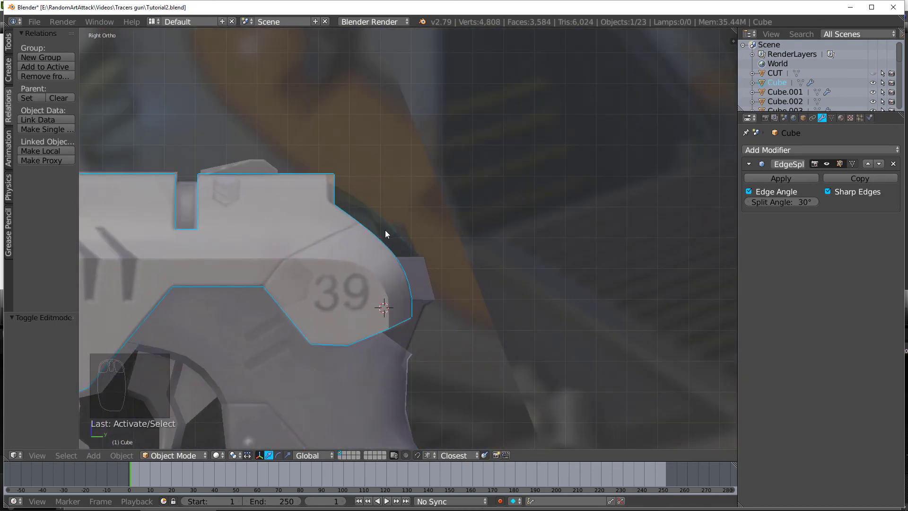
scroll(408, 288, down, 3)
key(shift+a)
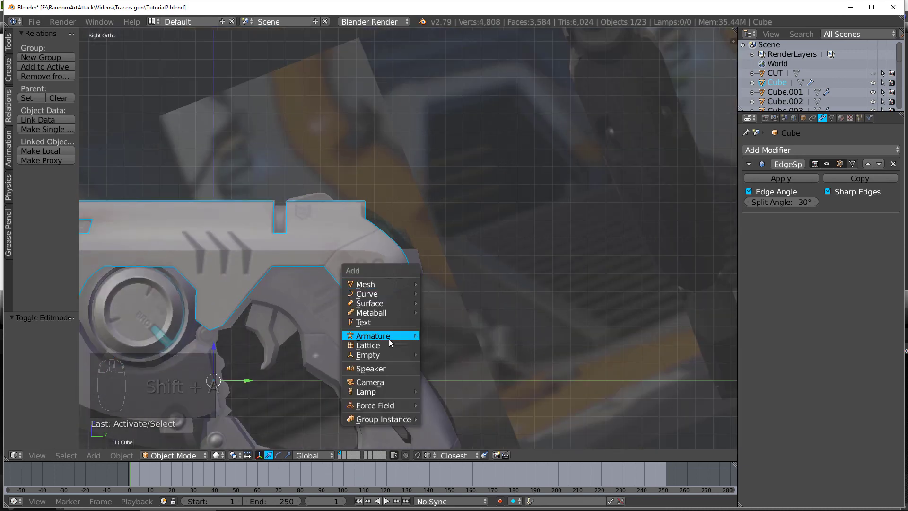
mouse_move(385, 285)
click(435, 294)
key(Tab)
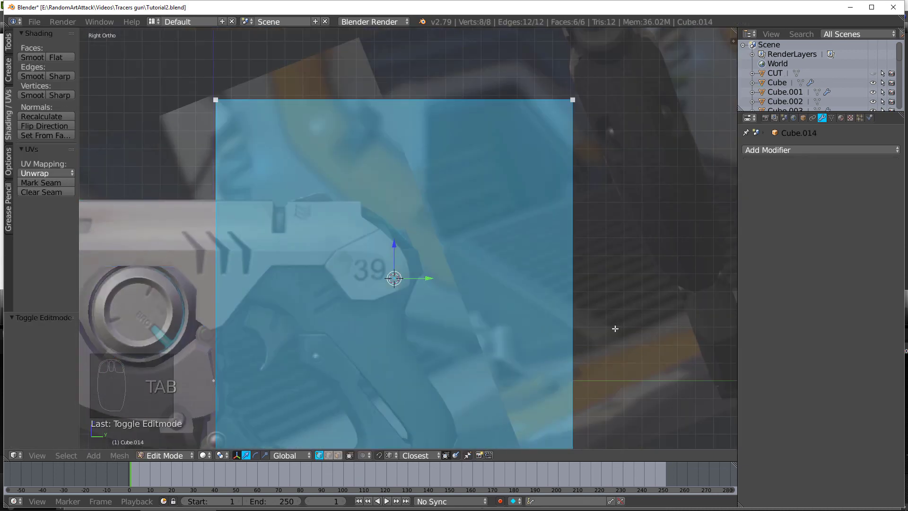
key(s)
click(410, 273)
Step: Place the new cube at the body's curved rear slope, just above the 39 plate
scroll(393, 284, up, 3)
key(g)
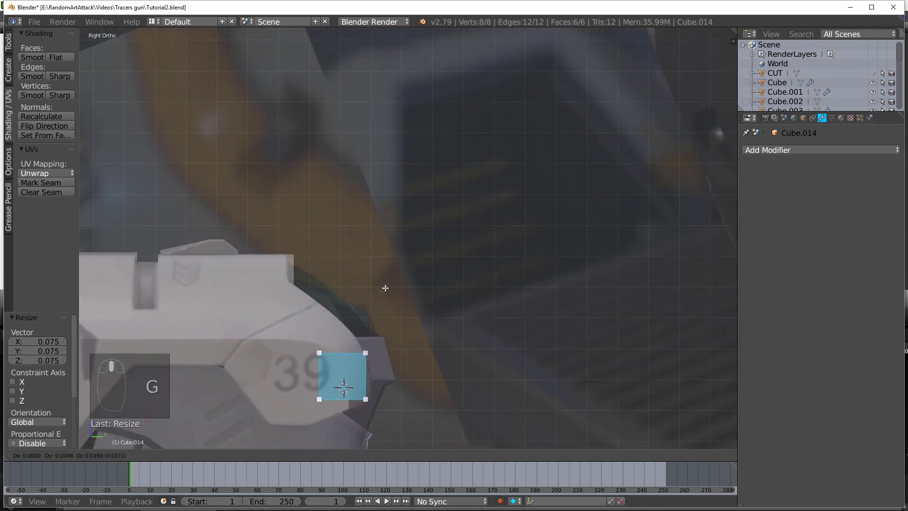
click(350, 237)
Step: Move the cube's lower rear edge to the top of the rear block and delete the cube's front vertices
key(a)
right_click(330, 336)
key(g)
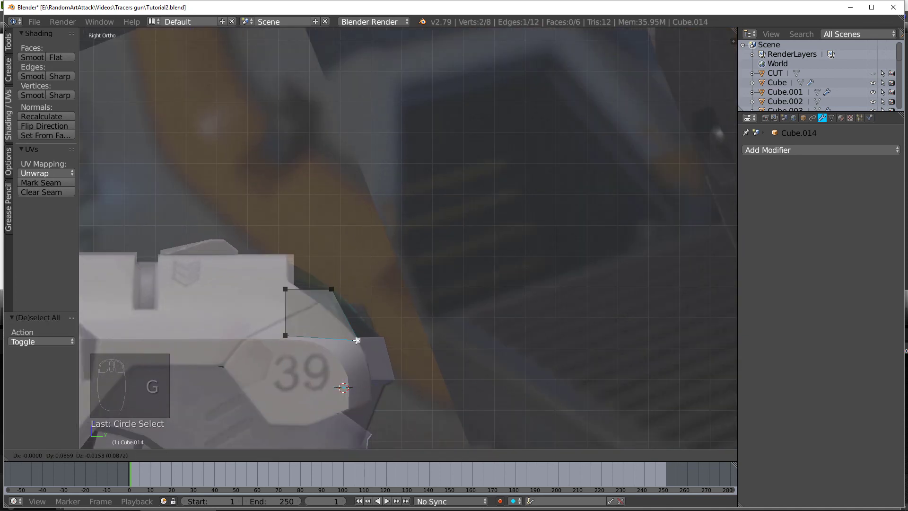
click(356, 341)
key(a)
key(c)
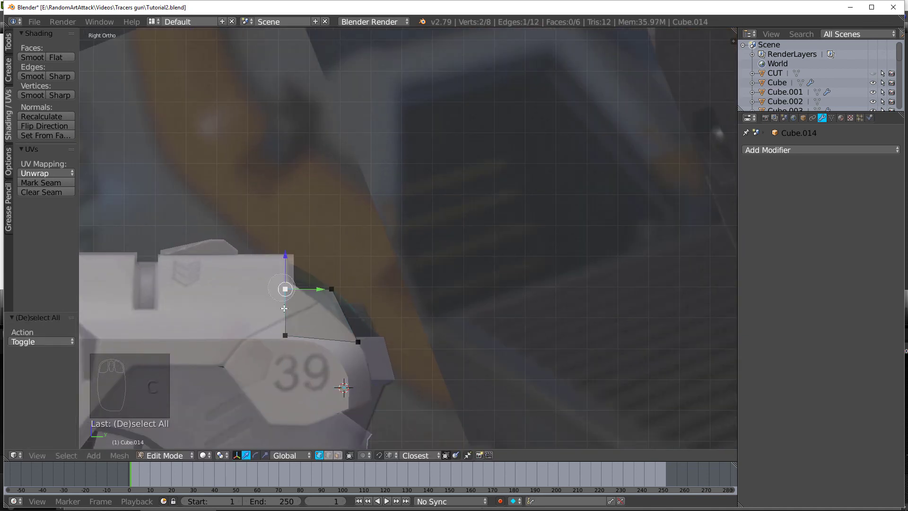
key(Delete)
click(291, 329)
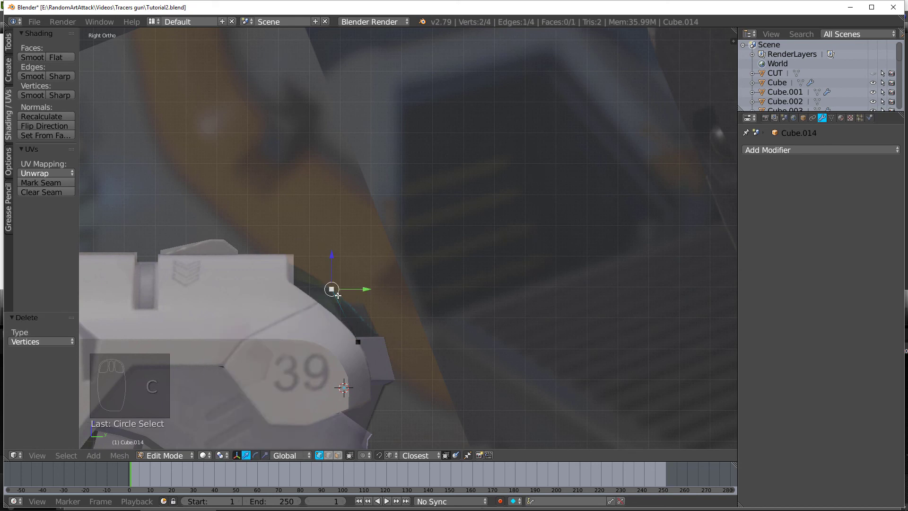
Step: Delete all remaining vertices of the mesh and snap the 3D cursor to the center
middle_drag(338, 296, 271, 305)
key(a)
key(a)
key(a)
key(Delete)
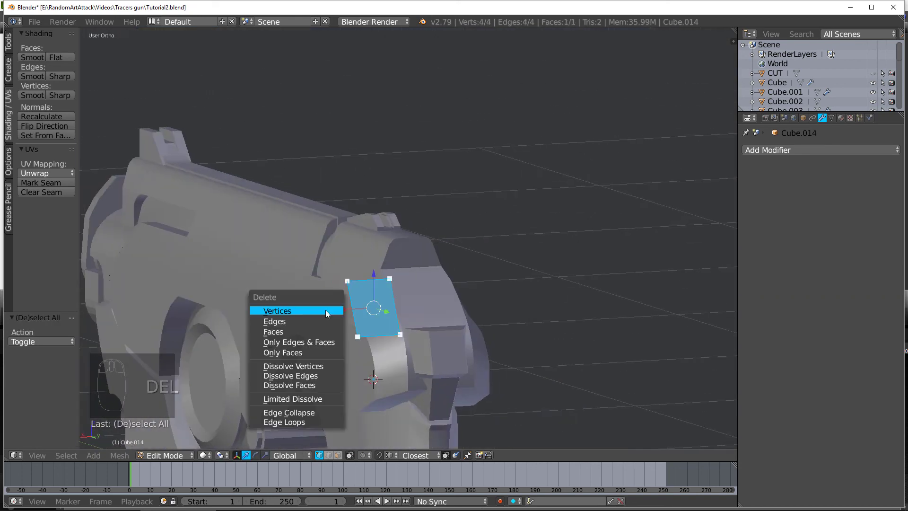
click(326, 311)
middle_drag(326, 310, 330, 318)
key(shift+s)
click(330, 317)
Step: Add a cube to the emptied mesh, narrow it along X and scale it uniformly to 0.256
key(shift+a)
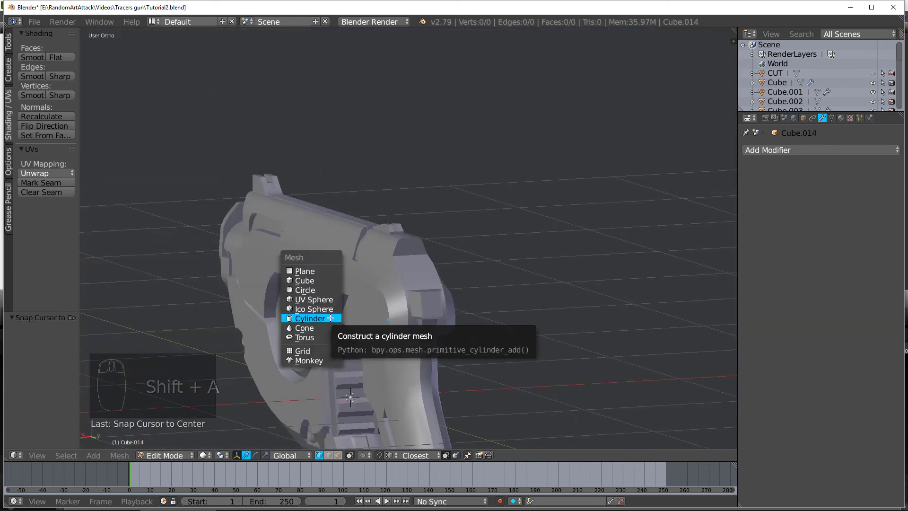
click(318, 280)
key(s)
key(x)
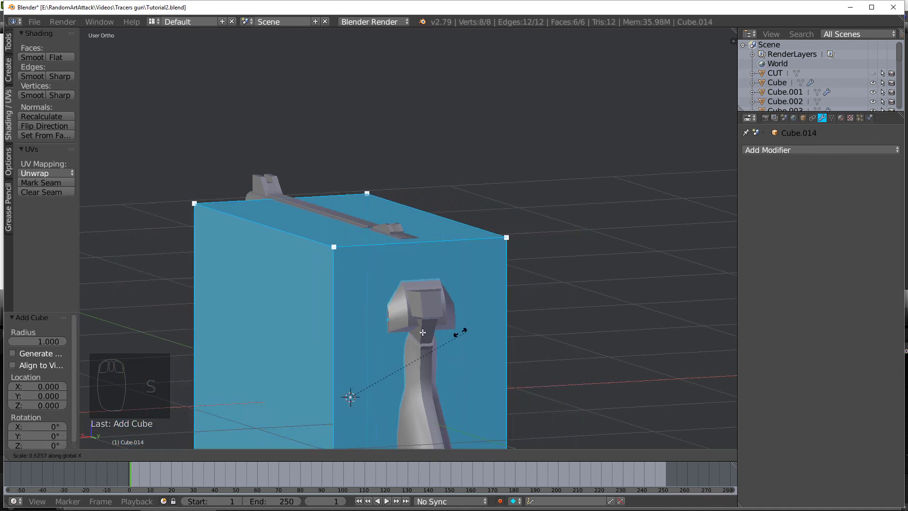
click(426, 351)
key(s)
click(375, 369)
Step: Flatten the cube to 0.62 along Z and place it over the gun's curved rear slope in the side view
key(KP_3)
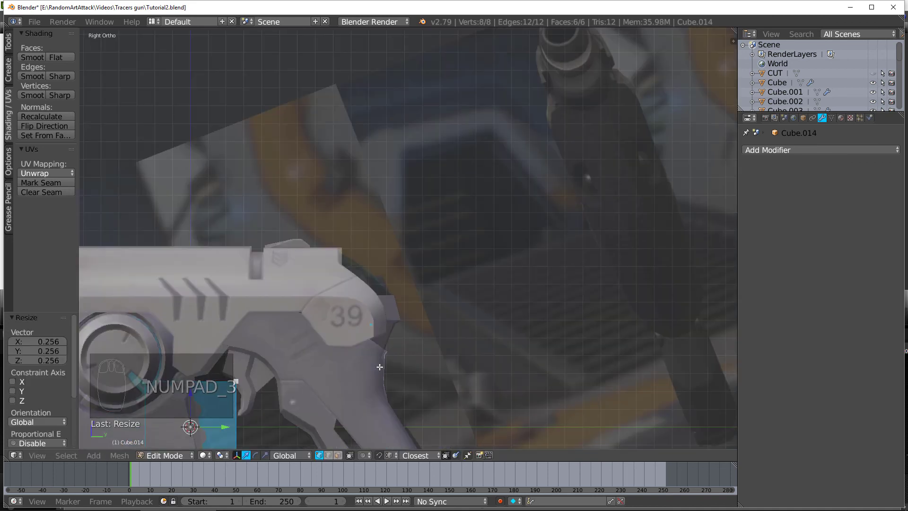
key(g)
click(407, 330)
key(s)
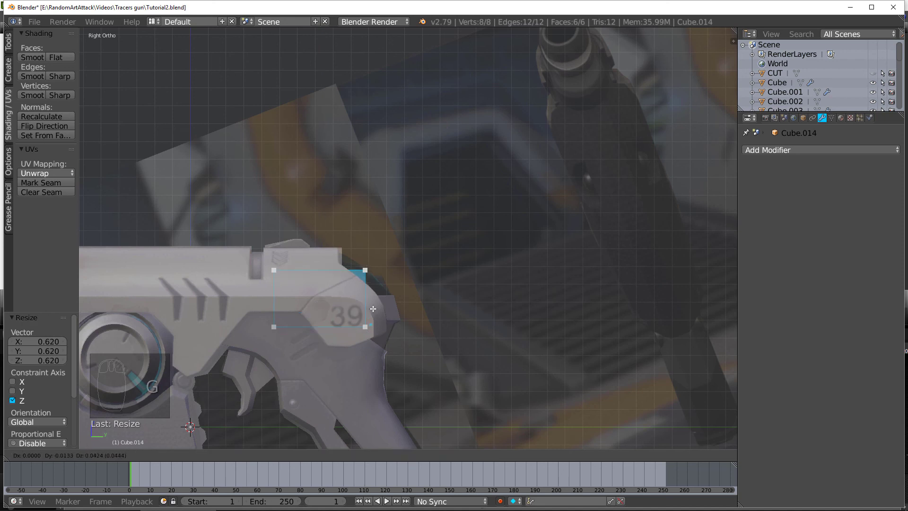
click(373, 308)
Step: Move the cube's lower rear edge up and back to the top of the rear block
key(a)
key(c)
click(366, 328)
right_click(366, 328)
key(g)
click(380, 299)
key(a)
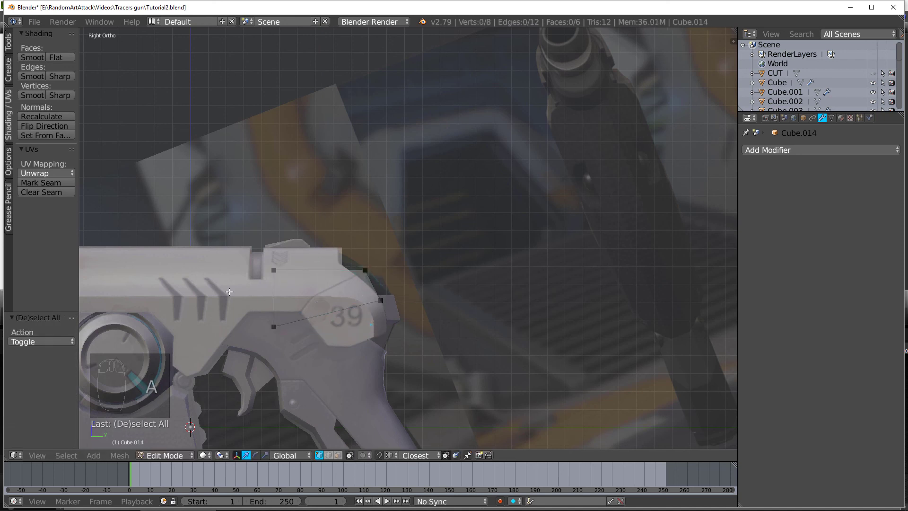
Step: Delete the cube's front vertices, keeping only its slanted rear face
right_click(284, 344)
key(Delete)
click(284, 344)
scroll(340, 290, up, 3)
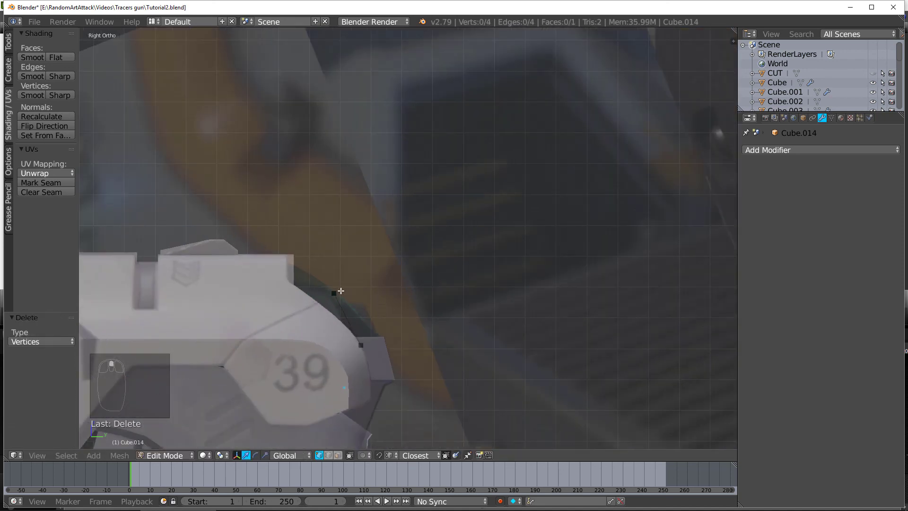
Step: Try to bevel an upper corner vertex of the remaining face in the front view
key(KP_1)
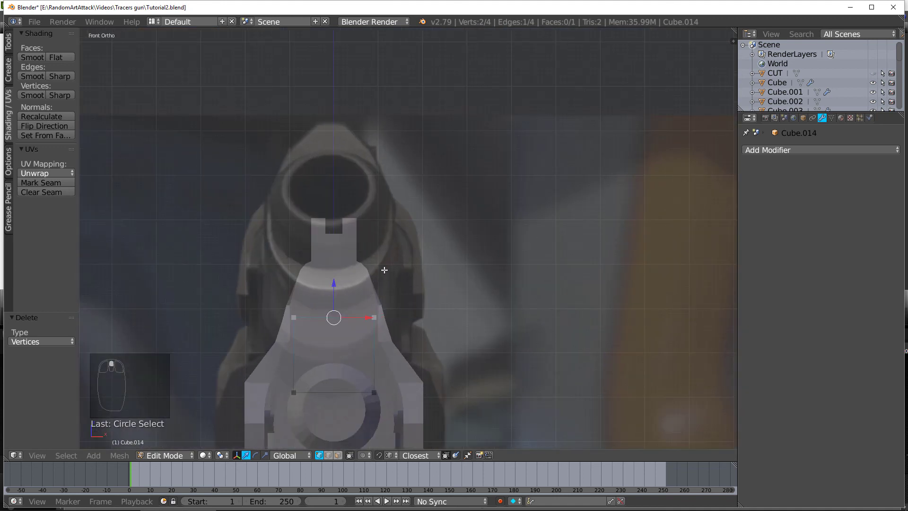
key(a)
key(c)
click(384, 272)
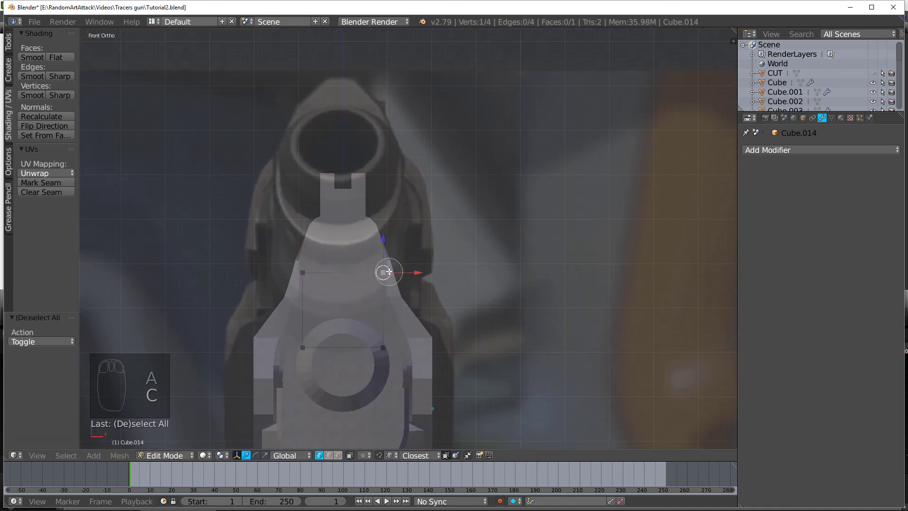
key(alt+b)
key(ctrl+b)
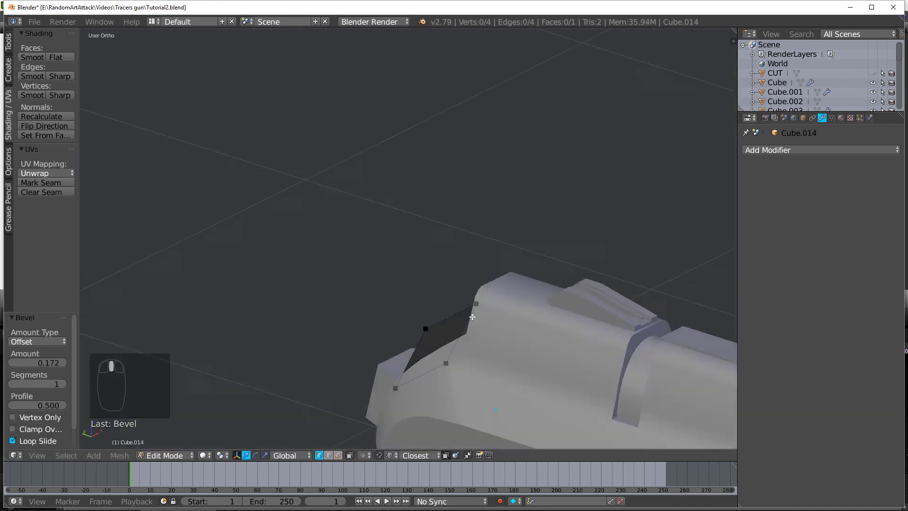
Step: Extrude the slanted face forward into the gun body, rotate the extruded end 21° and position it behind the upper slide
key(a)
key(KP_3)
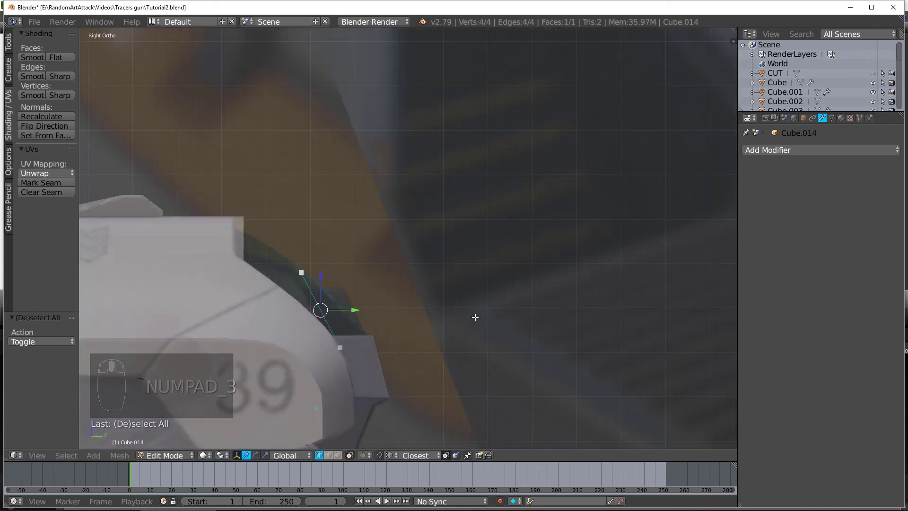
key(e)
click(449, 315)
key(g)
click(392, 287)
key(r)
click(384, 364)
key(g)
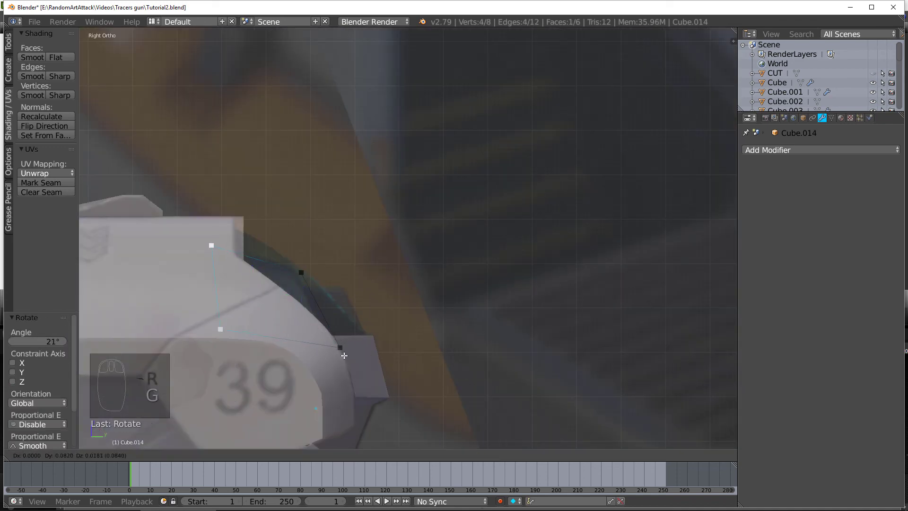
click(350, 353)
key(a)
Step: Bevel one upper lengthwise edge of the extruded block by about 0.038 with 4 segments
middle_drag(389, 315, 317, 339)
key(a)
key(a)
key(c)
click(377, 247)
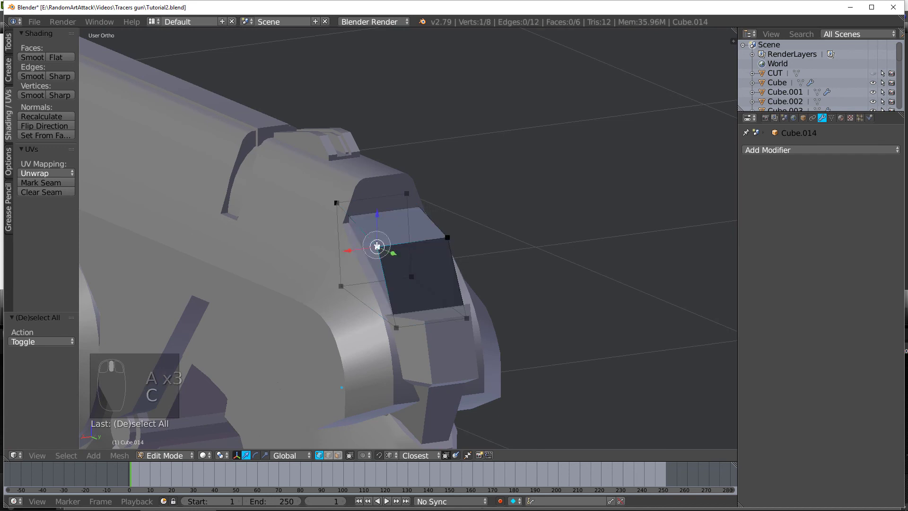
key(ctrl+b)
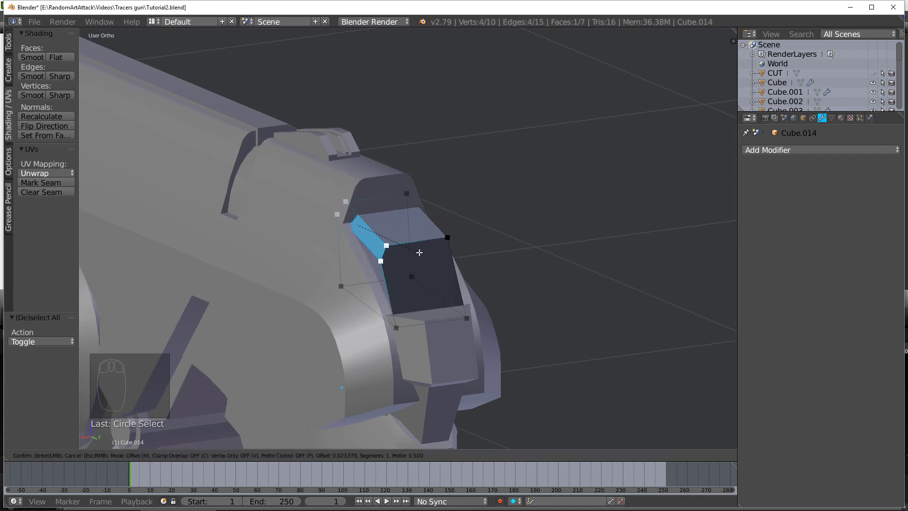
click(426, 253)
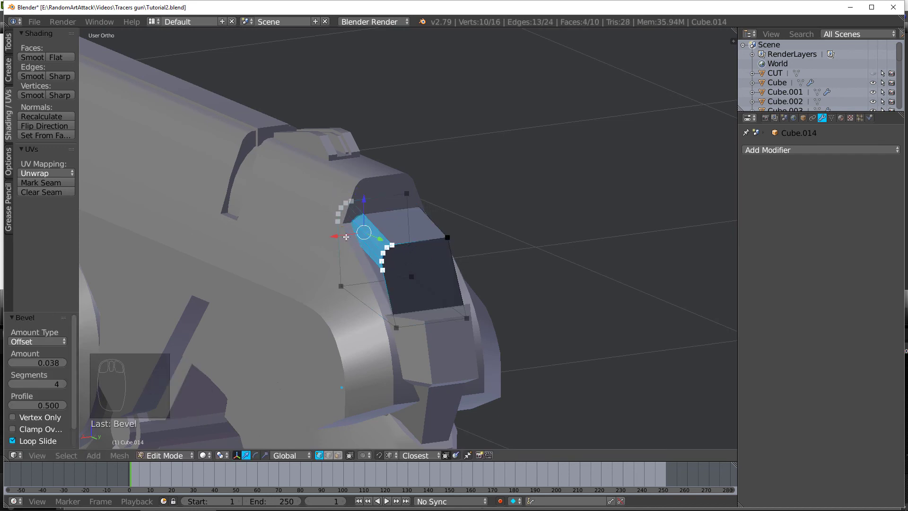
Step: Try symmetrizing the beveled block along X, inspect it from several views and undo the operation
key(a)
key(a)
key(a)
key(w)
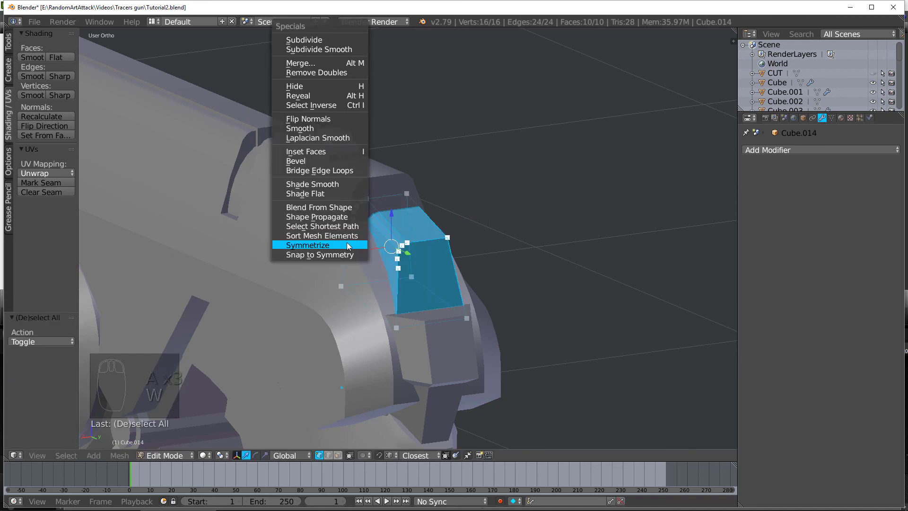
click(346, 244)
click(46, 340)
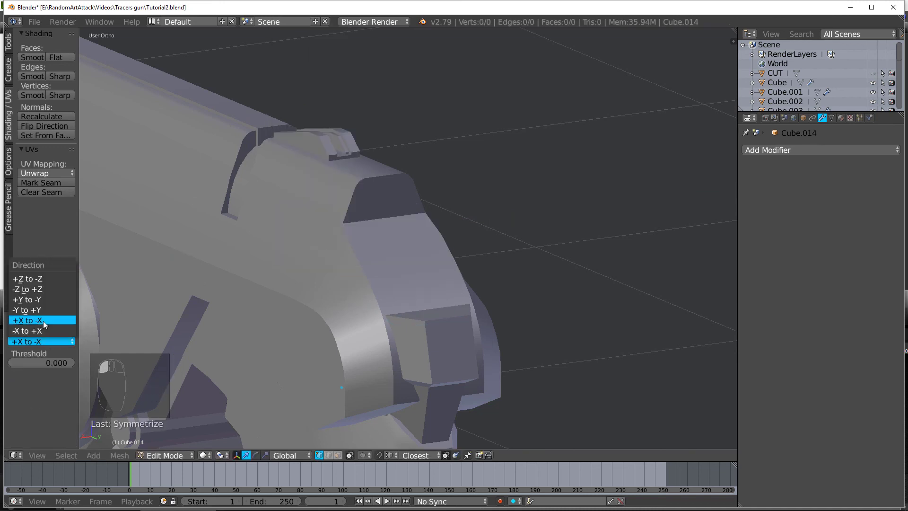
click(45, 320)
scroll(114, 313, down, 8)
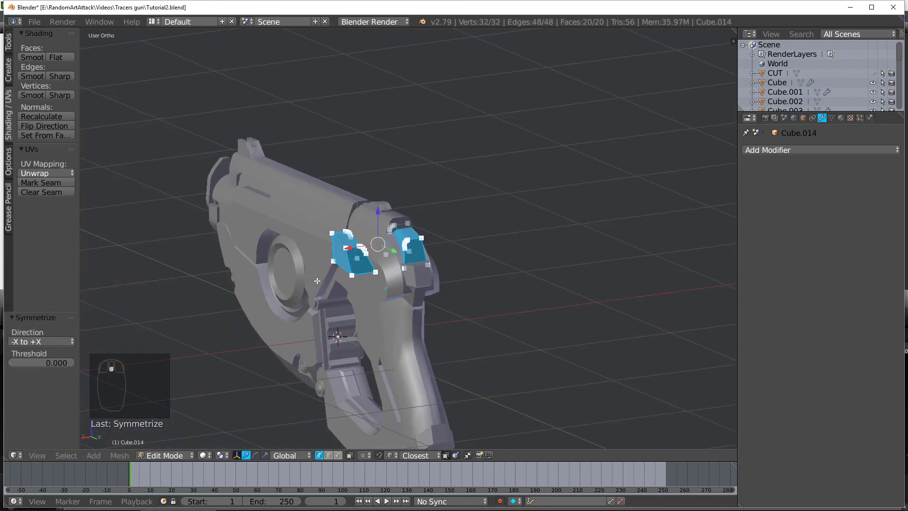
middle_drag(115, 313, 258, 237)
key(KP_3)
key(KP_1)
key(ctrl+z)
scroll(339, 245, up, 1)
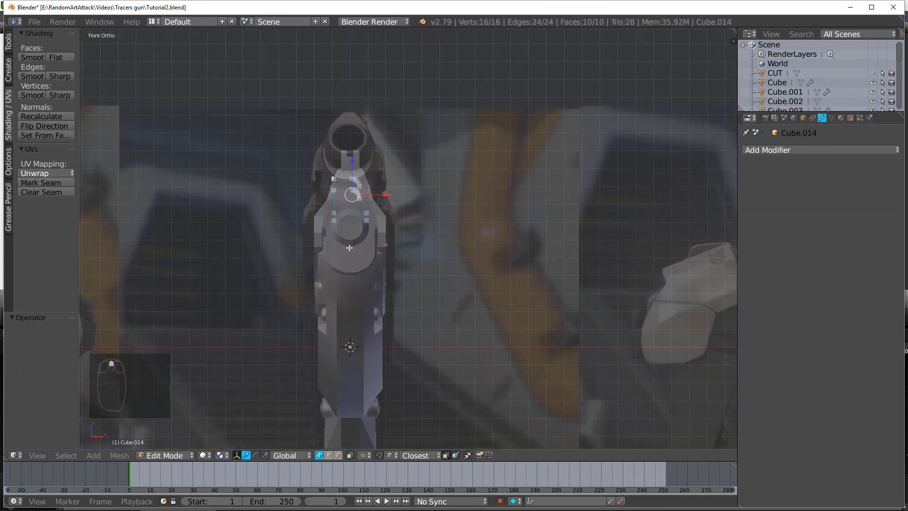
Step: Symmetrize the block again in the front view, try the -X to +X and +X to -X directions, and undo it
key(w)
click(339, 244)
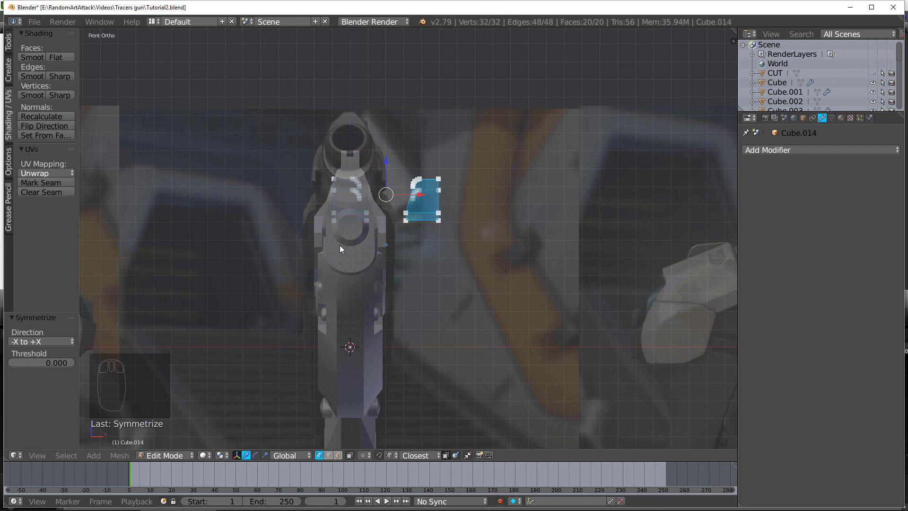
click(53, 342)
click(48, 330)
click(43, 341)
click(41, 331)
click(42, 333)
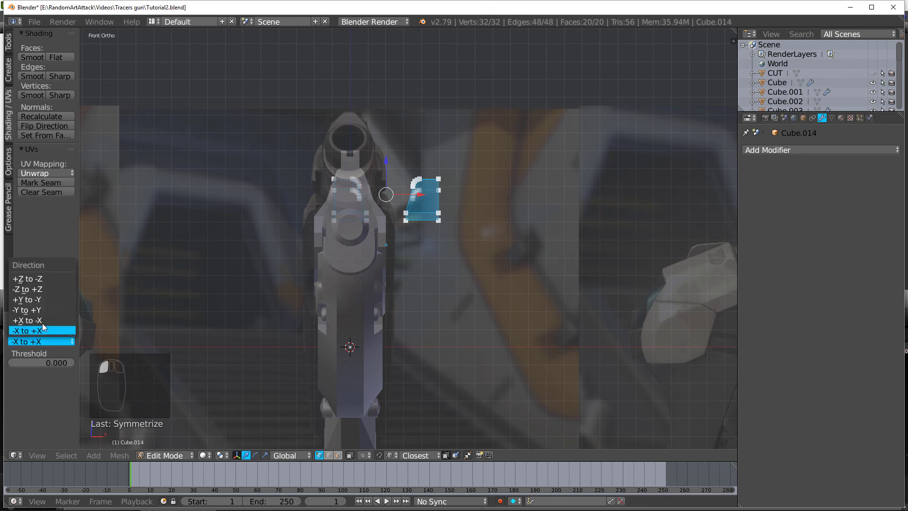
click(42, 325)
key(ctrl+z)
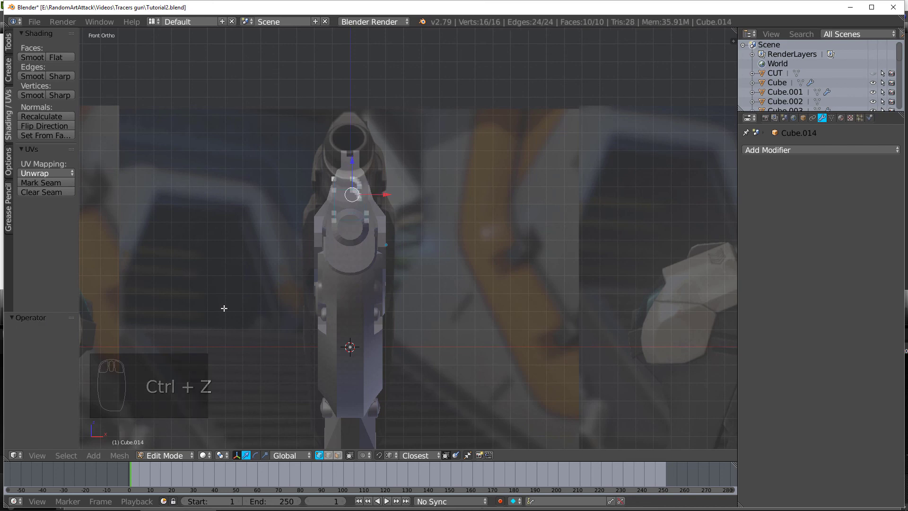
Step: Set the block object's origin to the 3D cursor
key(Tab)
middle_drag(224, 308, 193, 324)
key(Tab)
scroll(192, 325, up, 3)
key(Tab)
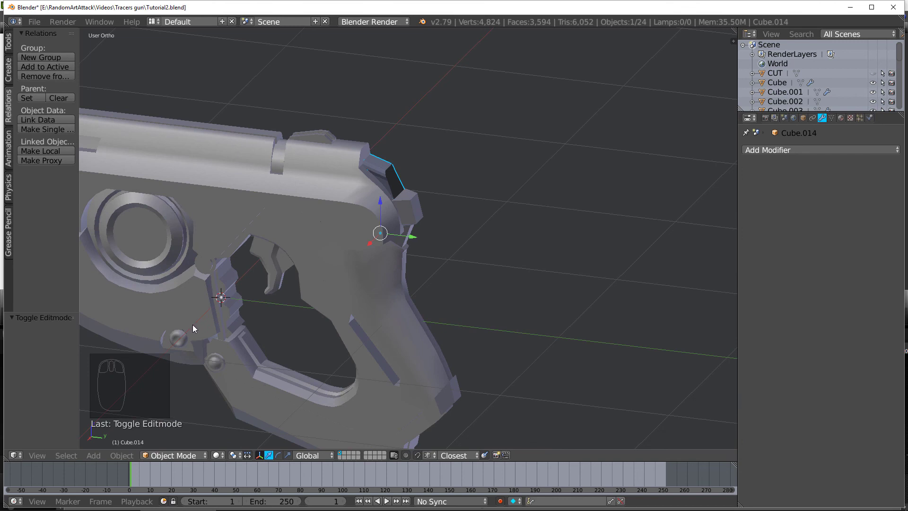
key(ctrl+shift+c)
key(space)
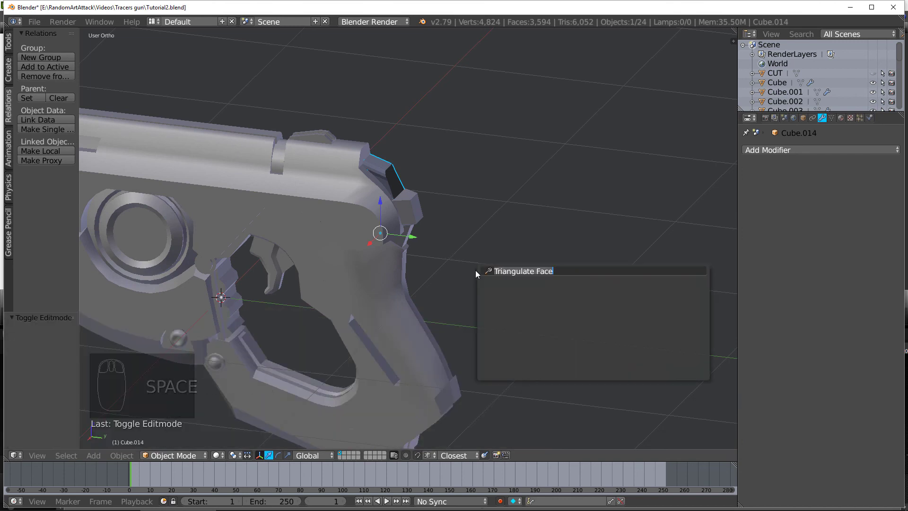
text(ORIG)
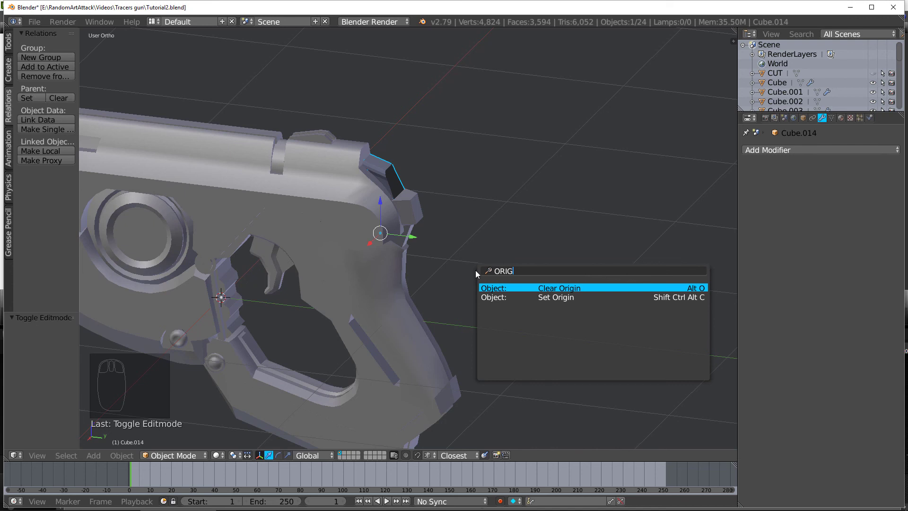
click(675, 298)
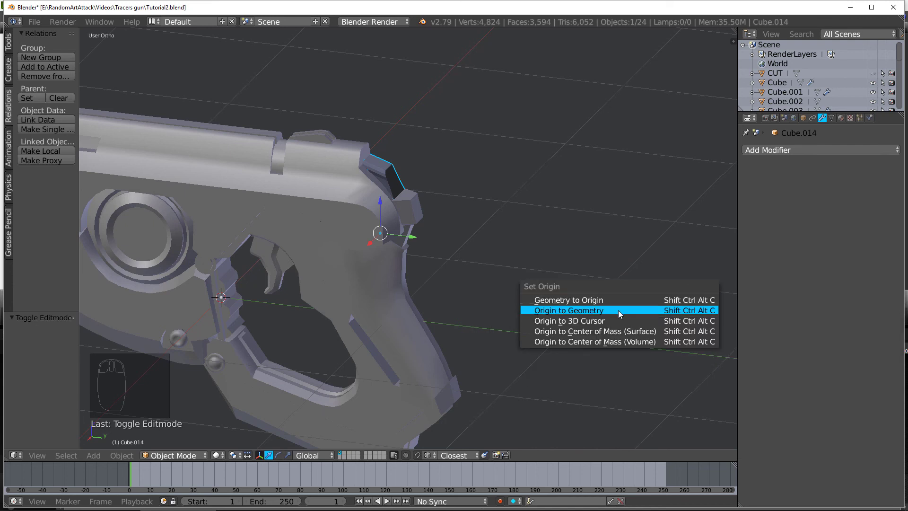
click(614, 321)
Step: Shift the whole block mesh slightly along X in the front view and symmetrize it from +X to -X
key(w)
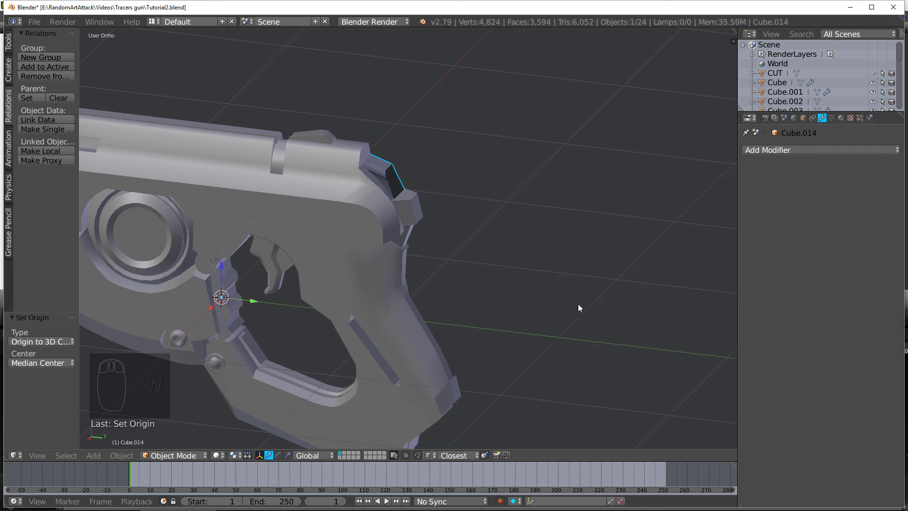
middle_drag(577, 304, 413, 296)
key(KP_1)
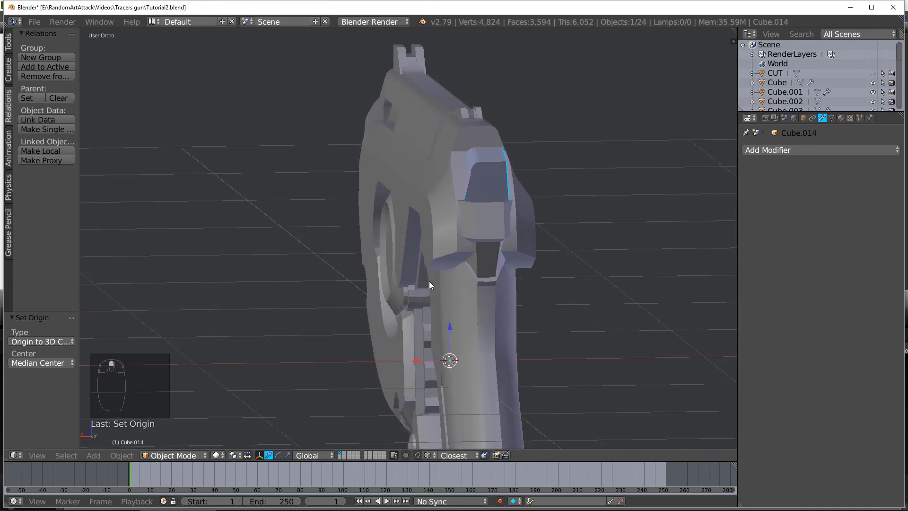
key(Tab)
key(a)
key(a)
key(a)
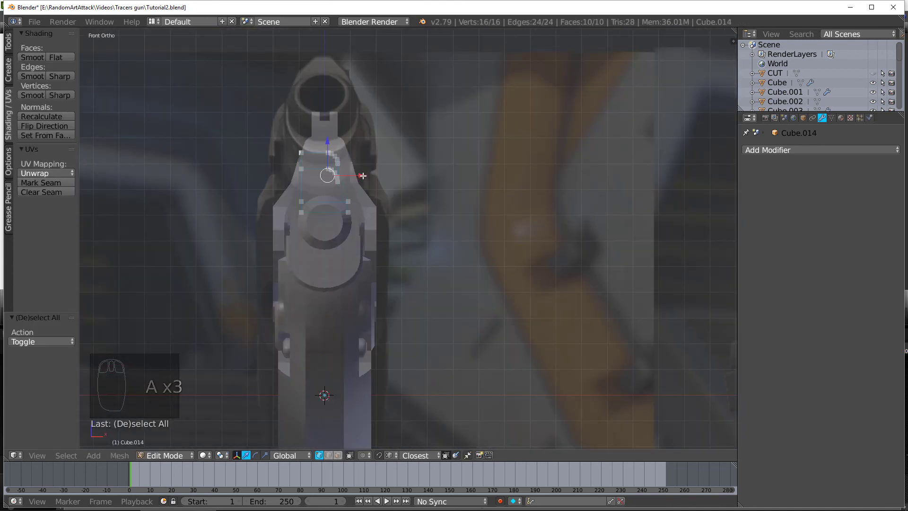
drag(362, 176, 371, 177)
key(w)
click(365, 245)
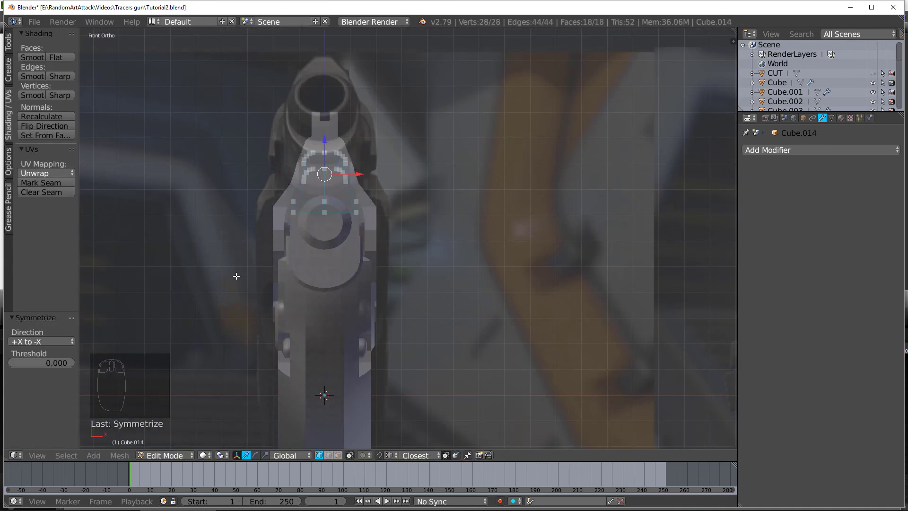
Step: Scale the symmetrized block to 0.674 along X
key(s)
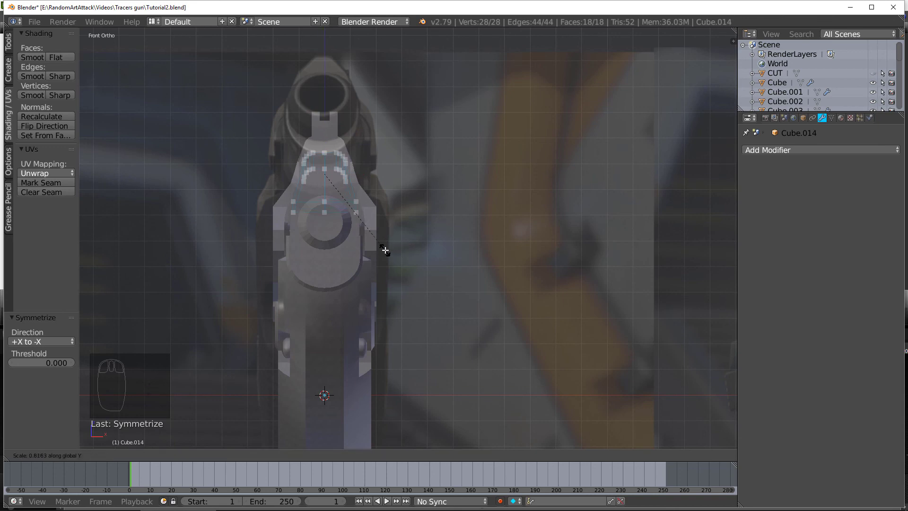
click(371, 241)
key(KP_3)
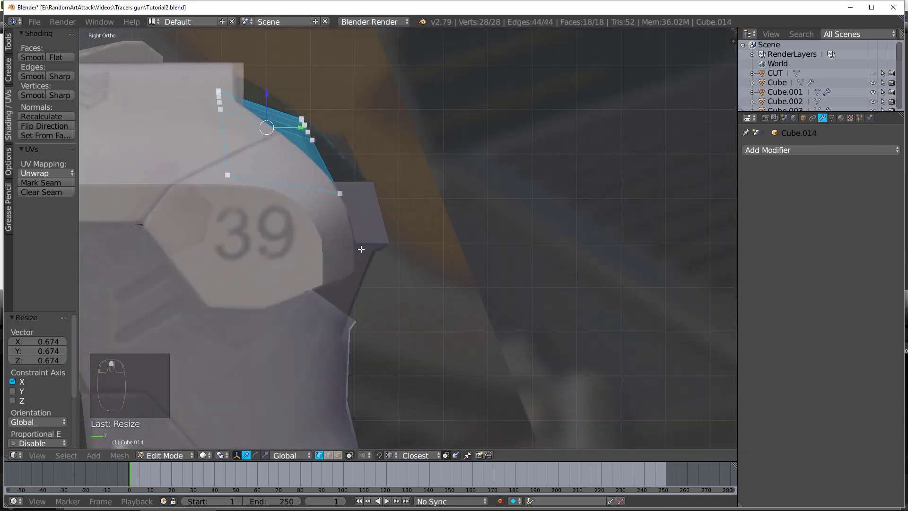
Step: Examine the gun's rear slope in the reference images and compare it with the model
key(Tab)
middle_drag(311, 206, 384, 127)
scroll(384, 126, down, 4)
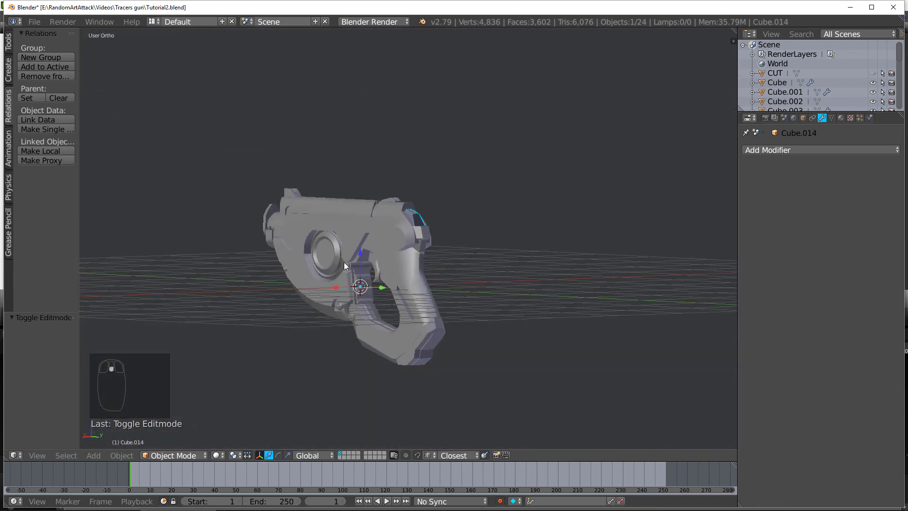
key(KP_3)
scroll(344, 261, down, 8)
shift+middle_drag(372, 282, 366, 230)
scroll(475, 304, up, 7)
shift+middle_drag(525, 405, 475, 334)
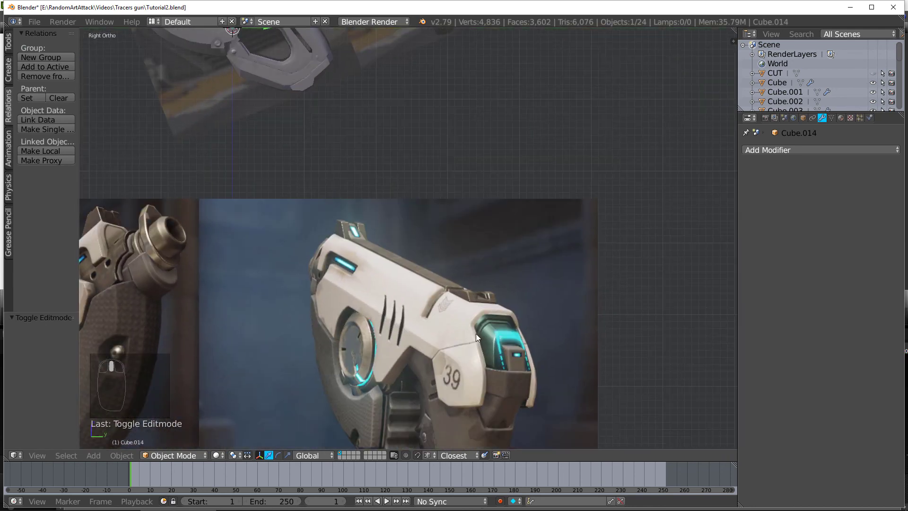
shift+middle_drag(342, 187, 369, 409)
scroll(313, 180, up, 4)
shift+middle_drag(313, 180, 486, 288)
scroll(390, 246, up, 5)
Step: Move the slope part's front-end vertices 0.036 along Y and 0.031 along Z in the side view
right_click(432, 265)
key(Tab)
middle_drag(431, 264, 317, 279)
key(KP_3)
key(a)
key(b)
drag(321, 224, 395, 352)
key(g)
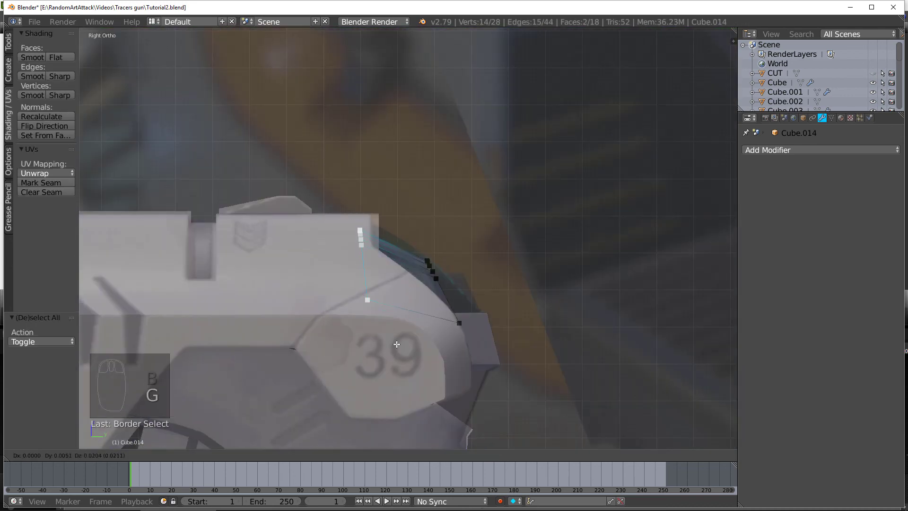
click(408, 343)
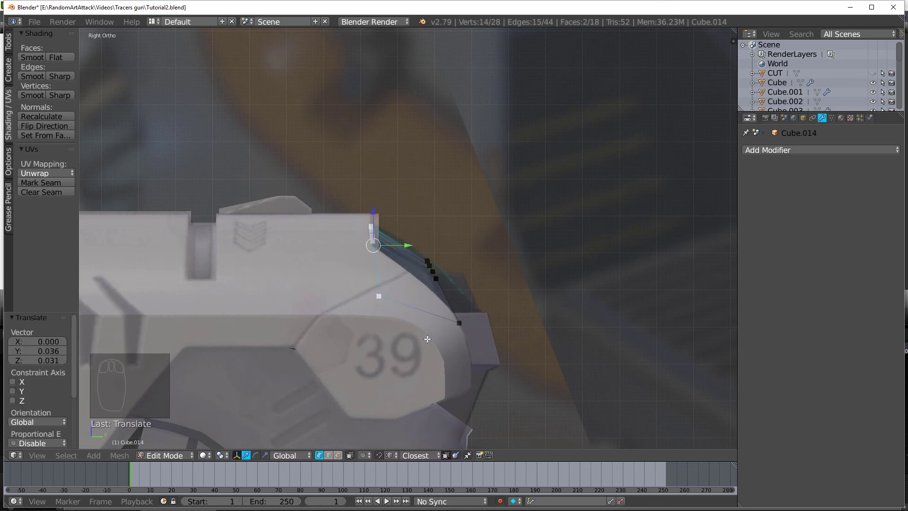
Step: Widen the front-end vertices of the slope part by scaling them to 1.537 along X
middle_drag(408, 343, 479, 330)
key(s)
key(x)
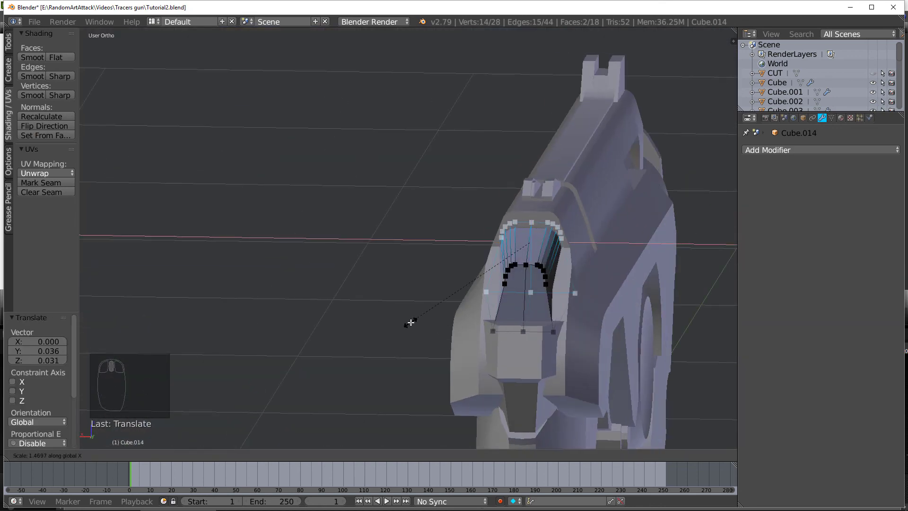
click(400, 319)
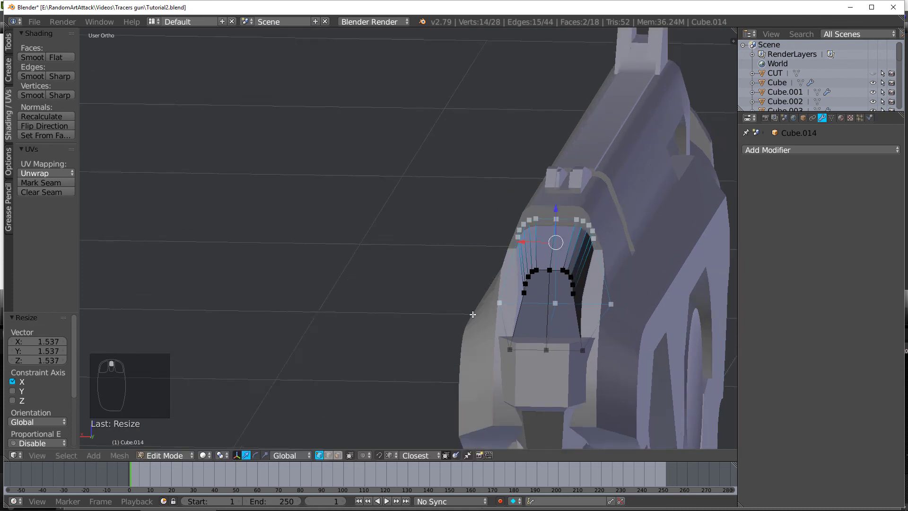
Step: Add a loop cut around the slope part close to its front end
middle_drag(400, 320, 501, 274)
key(KP_3)
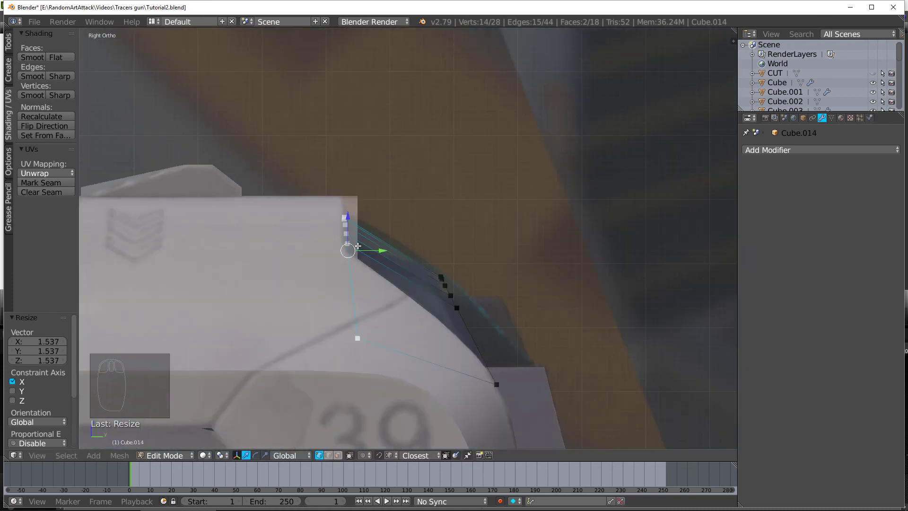
key(ctrl+r)
click(402, 255)
click(439, 282)
key(e)
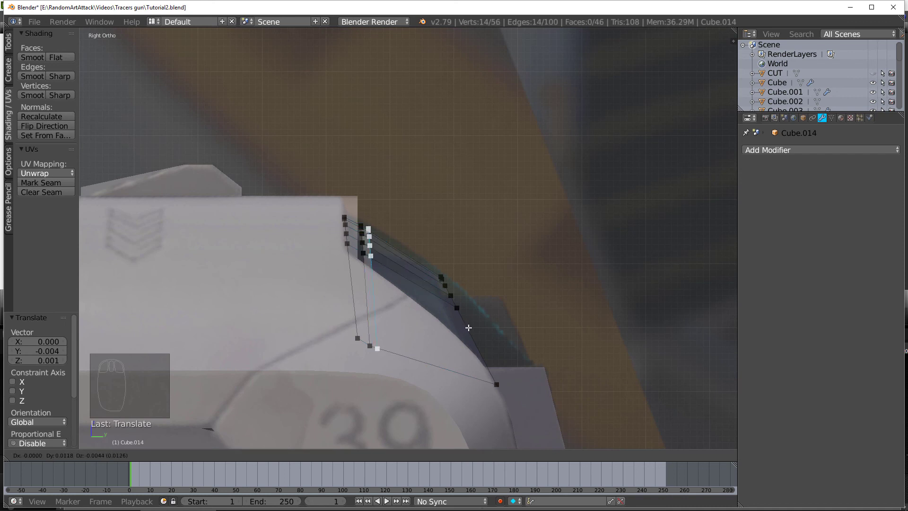
right_click(437, 308)
key(ctrl+z)
key(ctrl+z)
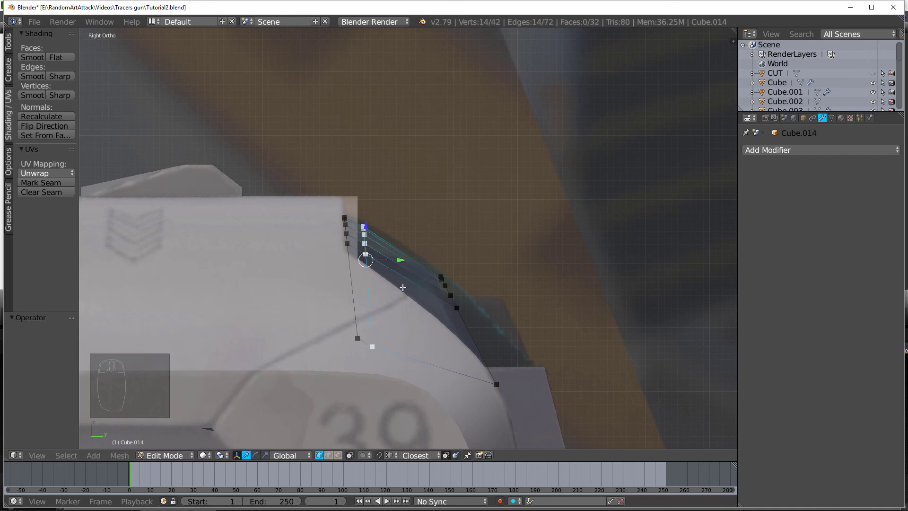
Step: Nudge the new edge loop and cut a second loop just behind it
key(g)
click(404, 282)
key(ctrl+r)
click(403, 282)
click(402, 282)
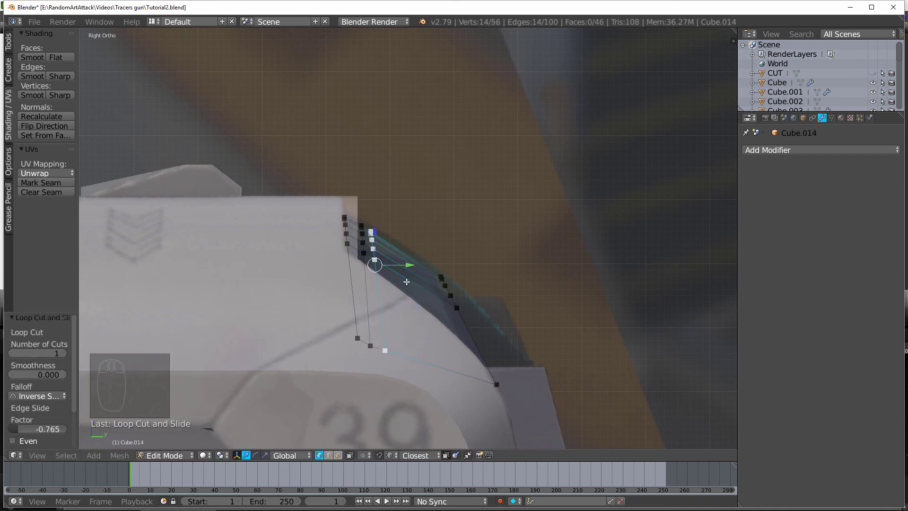
Step: Rotate the second edge loop and move it close behind the first one
key(r)
click(401, 282)
key(g)
click(397, 280)
Step: Scale the rear section, from the second loop to the back end, to 0.883 and shift it slightly forward
key(a)
key(c)
drag(382, 230, 384, 262)
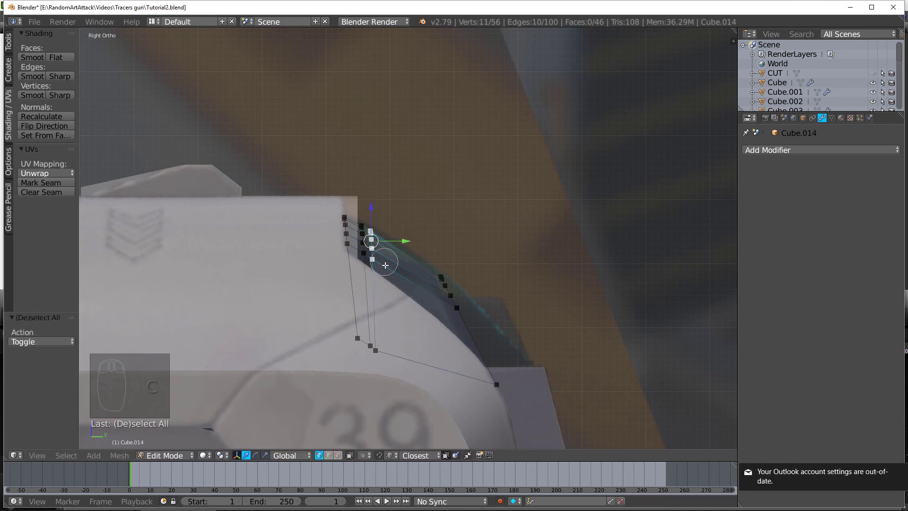
mouse_move(467, 322)
mouse_down()
mouse_move(443, 301)
mouse_move(443, 275)
mouse_up()
right_click(443, 275)
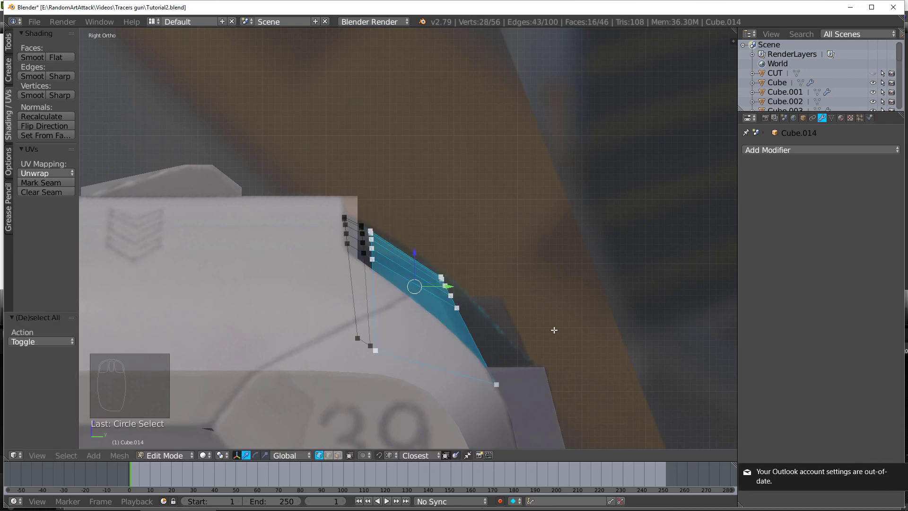
key(s)
click(533, 327)
key(g)
click(523, 326)
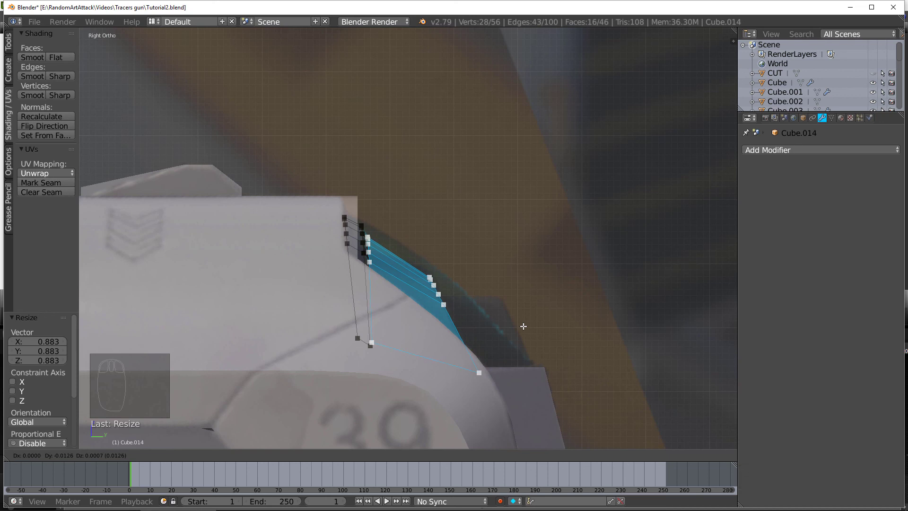
Step: Narrow the slope part's lower rear vertices along X to square off its back face
key(Tab)
middle_drag(530, 313, 429, 314)
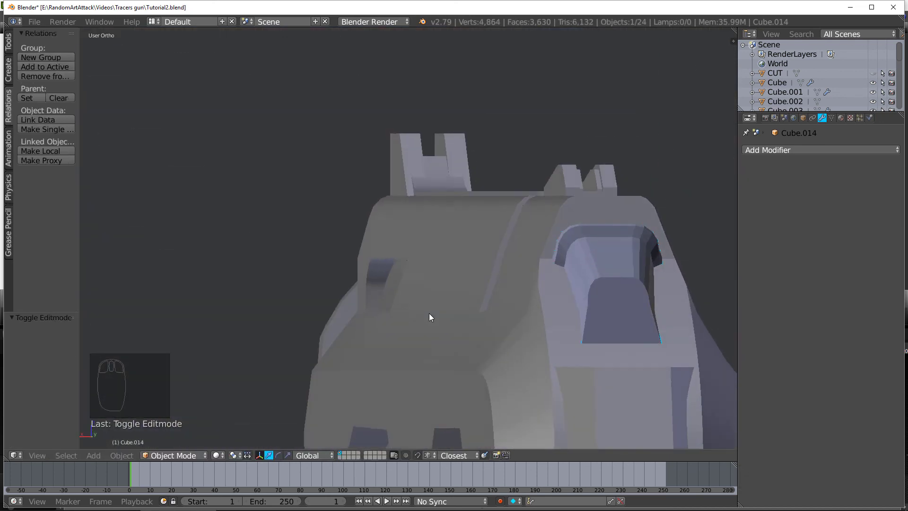
key(Tab)
key(a)
key(a)
key(c)
right_click(665, 373)
key(s)
key(x)
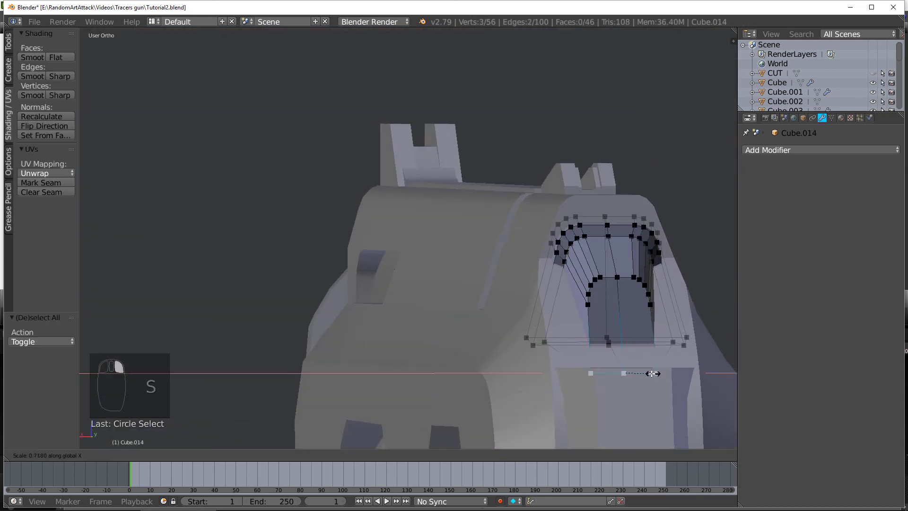
click(656, 373)
key(Tab)
scroll(532, 273, down, 3)
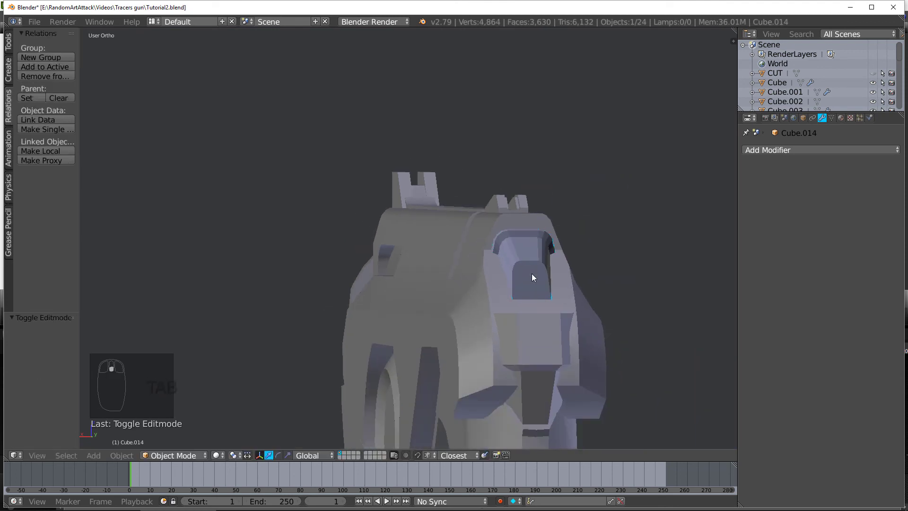
Step: Add a loop cut in the front rim of the slope part and scale the selected rim loops to 1.168
scroll(532, 273, up, 2)
key(Tab)
shift+middle_drag(577, 236, 481, 271)
scroll(482, 271, up, 3)
key(ctrl+r)
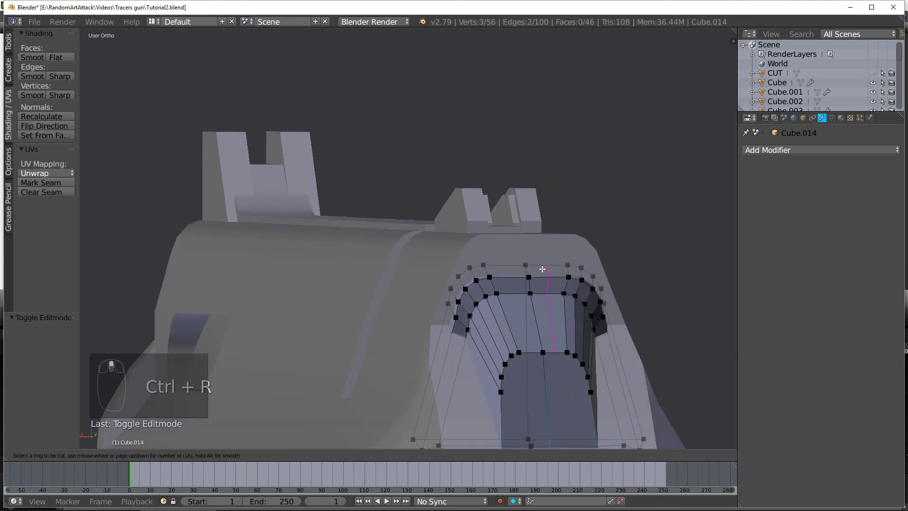
click(529, 271)
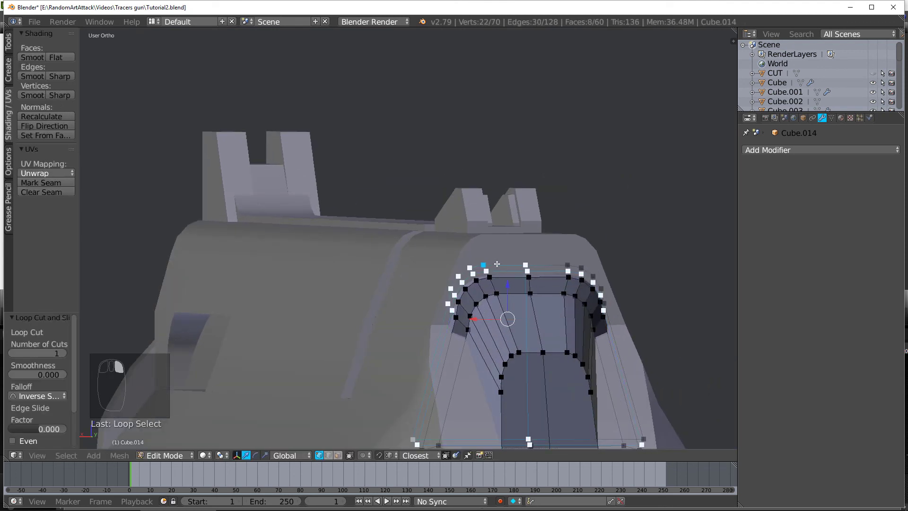
key(s)
click(523, 262)
Step: Cut another edge loop around the front rim and scale it slightly inward
middle_drag(402, 287, 462, 295)
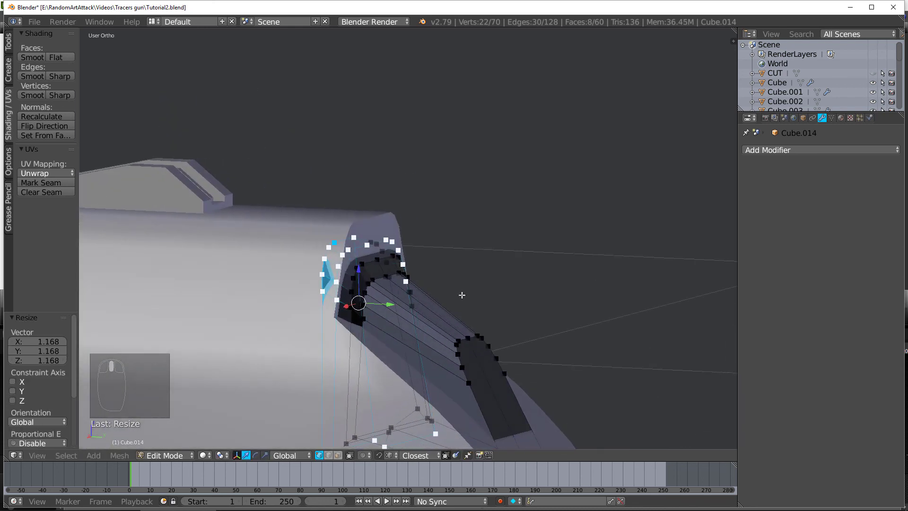
drag(393, 303, 399, 307)
scroll(350, 238, up, 3)
key(ctrl+r)
click(400, 267)
right_click(503, 319)
key(s)
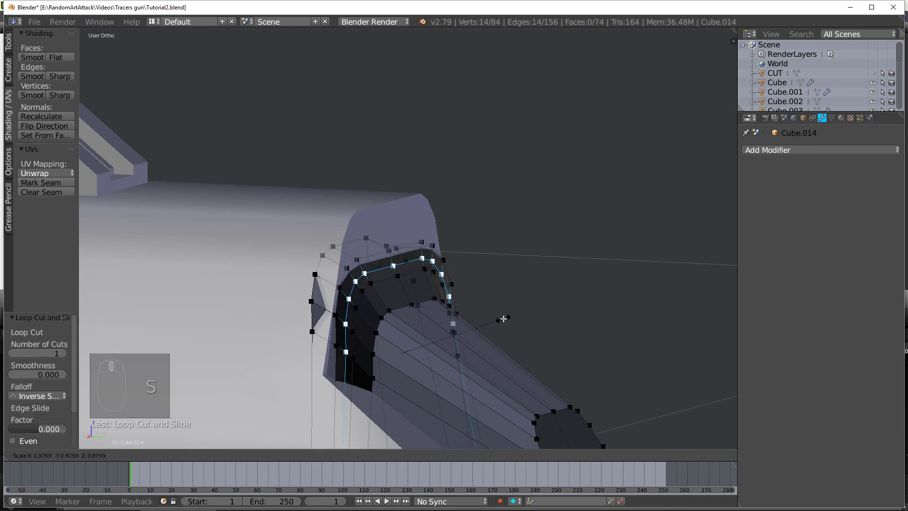
click(493, 318)
Step: Select the rim's side edge loop and rescale it against the gun body
drag(433, 355, 431, 351)
alt+right_click(372, 255)
key(Tab)
scroll(495, 286, down, 2)
middle_drag(495, 287, 451, 295)
key(Tab)
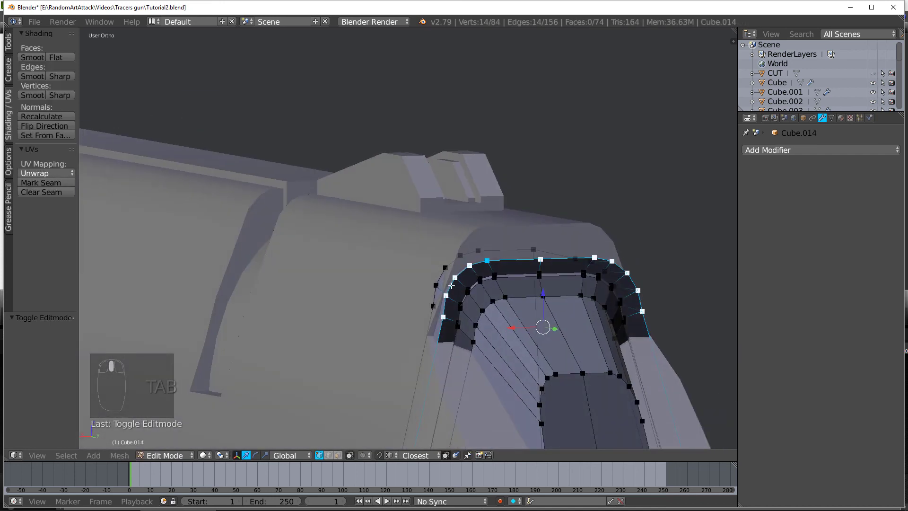
alt+right_click(443, 272)
key(s)
click(604, 348)
key(Tab)
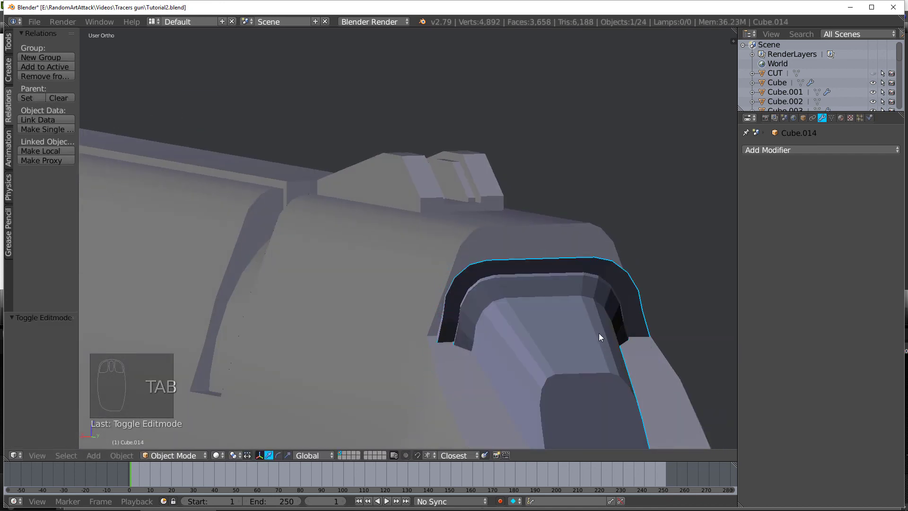
Step: Move the selected rim vertices slightly in the side view
middle_drag(598, 333, 557, 336)
key(Tab)
key(KP_1)
key(KP_3)
key(g)
click(634, 326)
Step: Scale the whole slope part to 0.956 along X in the back view
key(Tab)
key(KP_1)
key(ctrl+KP_1)
key(Tab)
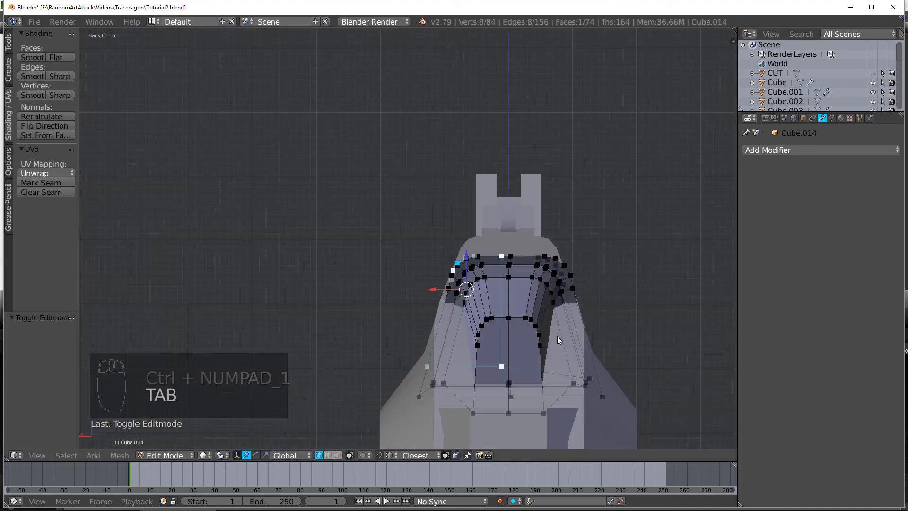
key(a)
key(a)
key(a)
key(a)
key(a)
key(a)
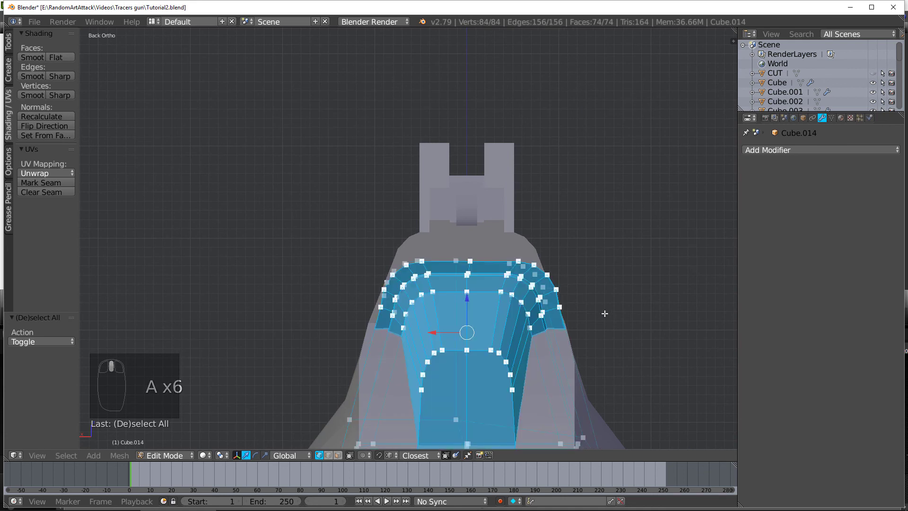
key(s)
key(x)
click(594, 313)
Step: Symmetrize the slope part's mesh and recalculate its normals
key(w)
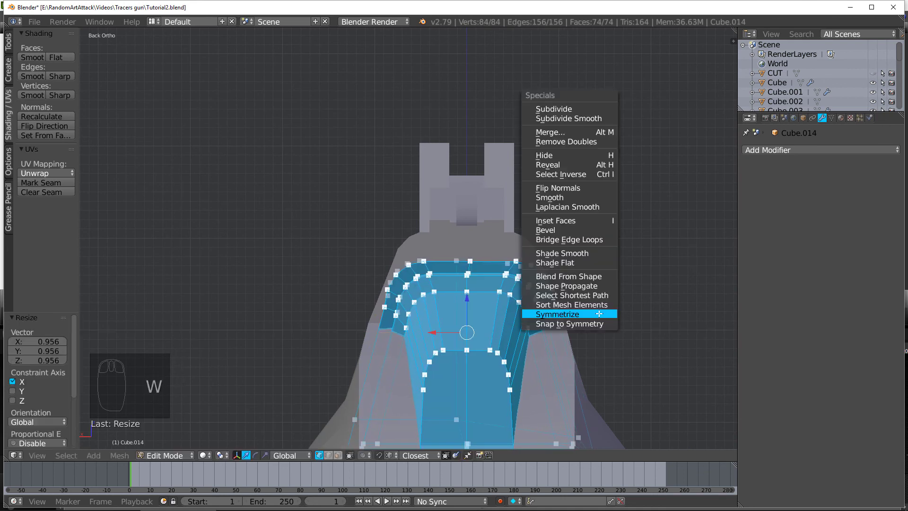
click(597, 313)
key(Tab)
middle_drag(598, 314, 645, 319)
key(Tab)
click(40, 117)
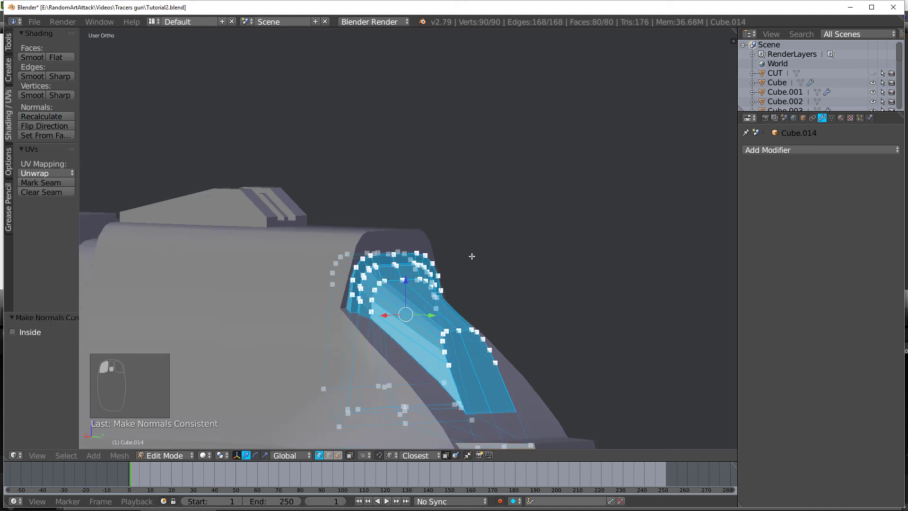
Step: Add an Edge Split modifier to the slope part
click(776, 150)
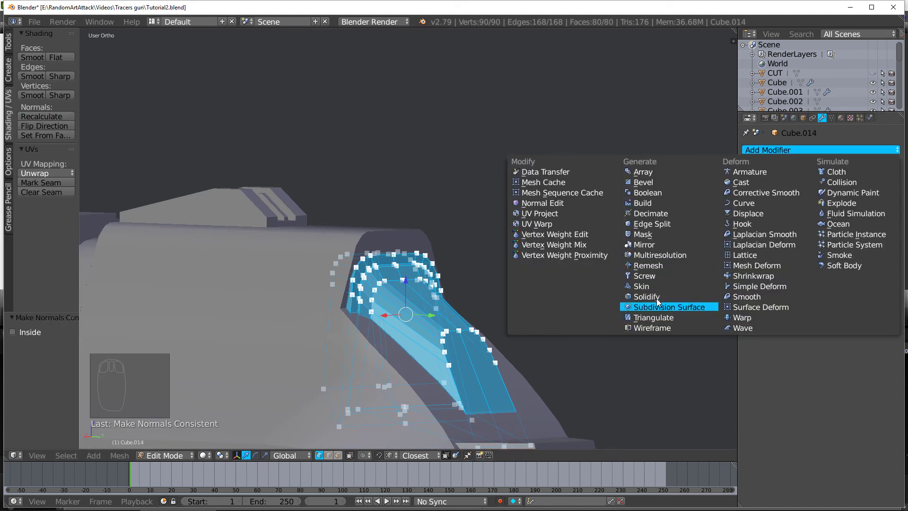
click(654, 226)
key(Tab)
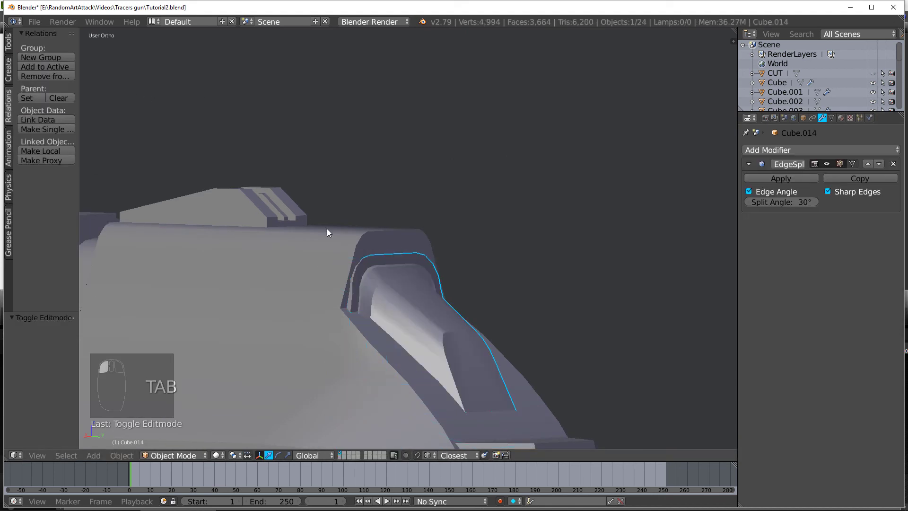
middle_drag(328, 229, 254, 204)
key(KP_3)
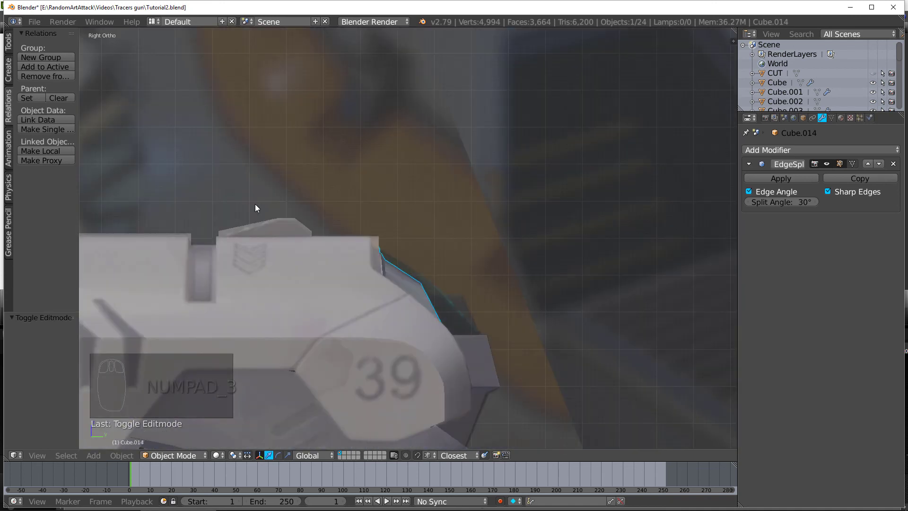
Step: Duplicate the rear-end block's slanted back face and place a smaller copy above the block
right_click(482, 361)
key(Tab)
key(a)
key(a)
key(a)
key(a)
key(a)
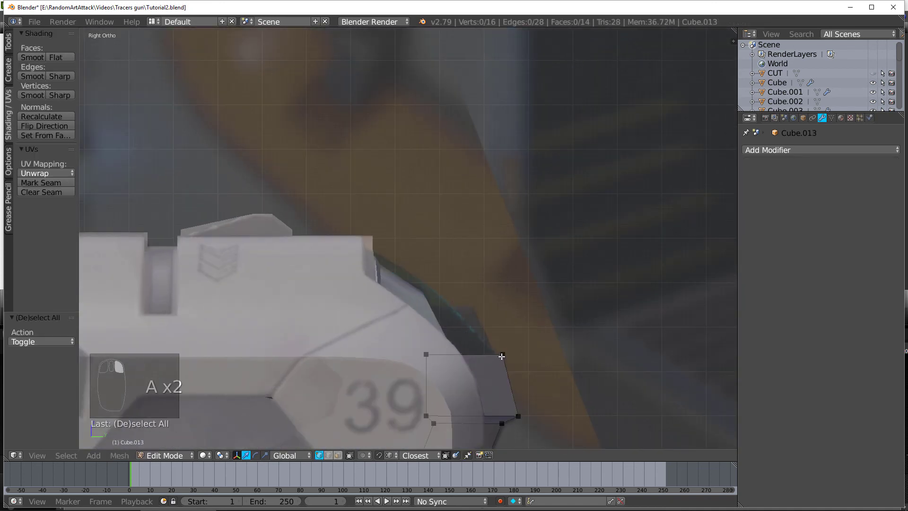
key(shift+d)
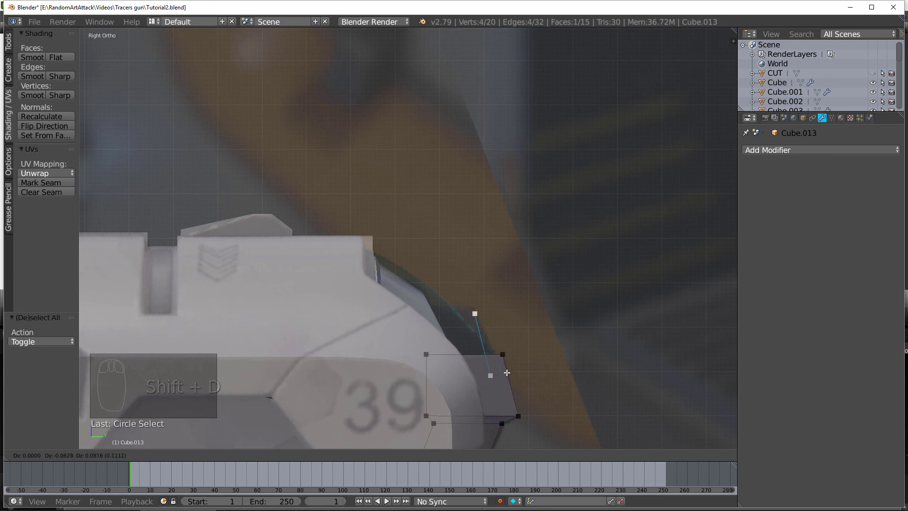
click(508, 375)
key(s)
click(490, 362)
key(g)
click(487, 345)
Step: Move the lower edge of the duplicated face down to the top of the rear-end block
key(a)
key(c)
click(483, 343)
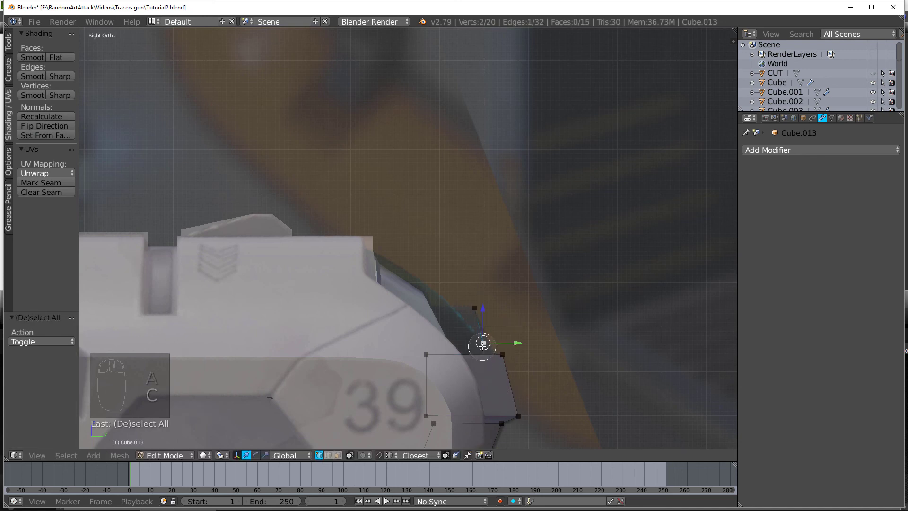
right_click(483, 344)
key(g)
click(495, 365)
Step: Extrude the duplicated face forward into the gun's rear slope
key(a)
key(l)
key(e)
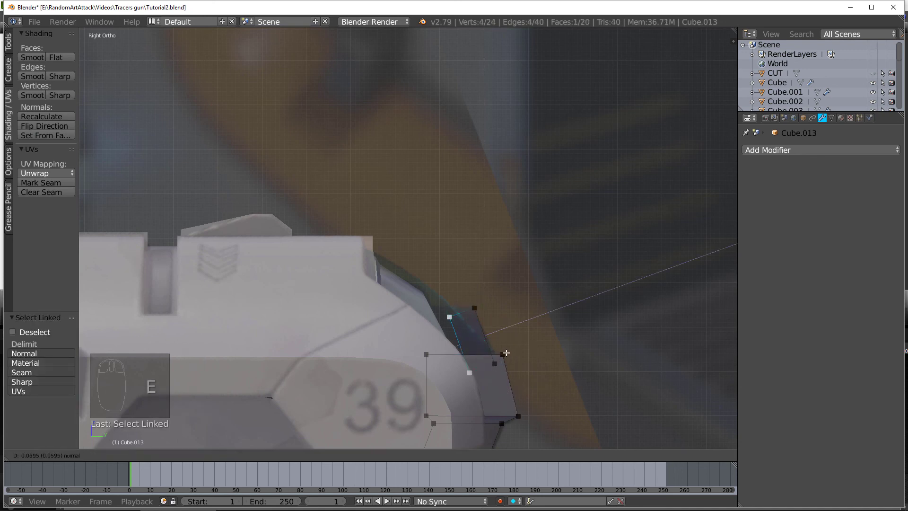
click(460, 352)
key(a)
key(Tab)
middle_drag(460, 369, 479, 370)
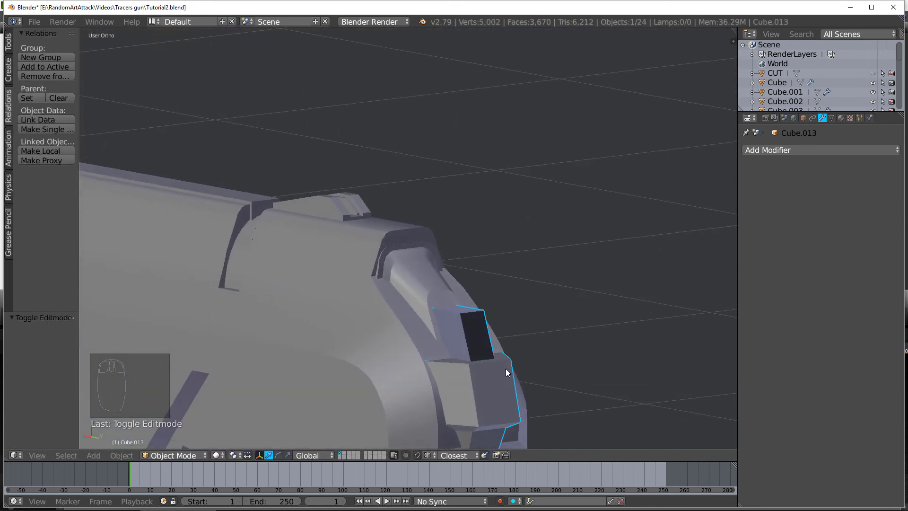
Step: Examine the block above the rear end in the reference image and compare it with the model
key(KP_3)
scroll(506, 369, down, 9)
shift+middle_drag(506, 367, 494, 218)
scroll(501, 222, up, 1)
shift+middle_drag(570, 353, 523, 445)
scroll(380, 247, up, 9)
middle_drag(395, 238, 442, 202)
Step: Move the vertices at the lower end of the beveled rear-slope part back by 0.039 along Y
right_click(347, 185)
key(Tab)
drag(321, 133, 323, 132)
key(ctrl+z)
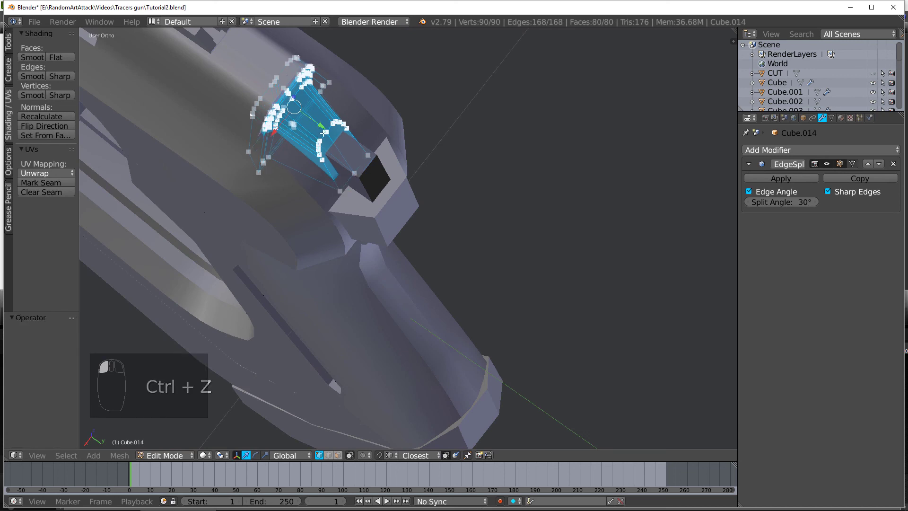
middle_drag(323, 132, 385, 176)
key(KP_7)
key(a)
key(a)
key(c)
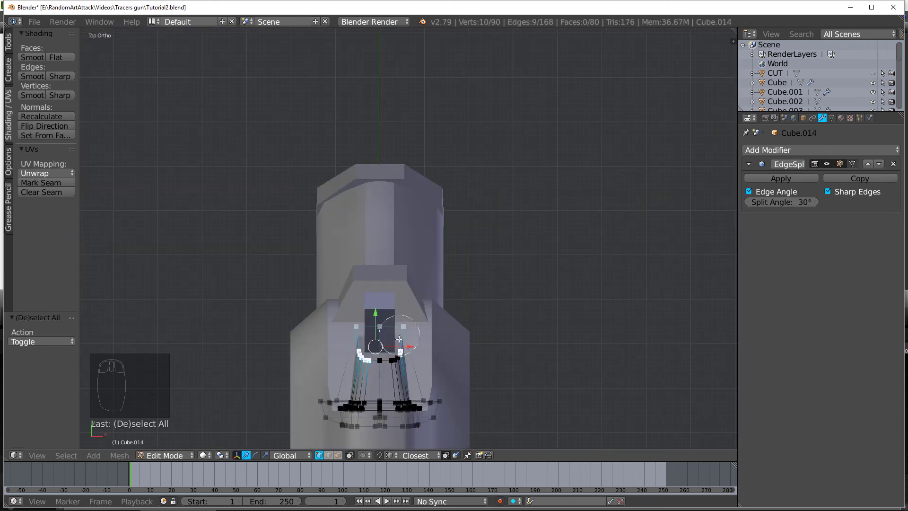
drag(380, 315, 379, 296)
Step: Widen the lower end of the beveled rear-slope part along X
key(s)
key(x)
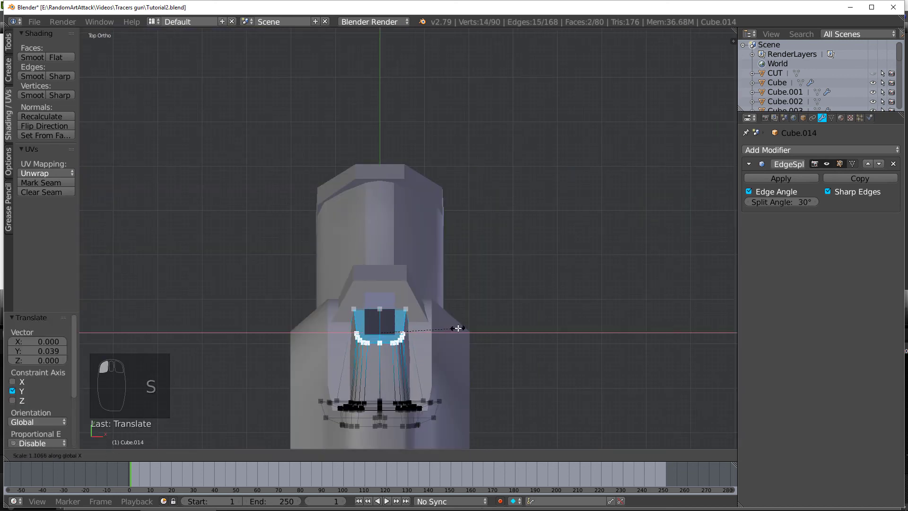
click(476, 329)
key(a)
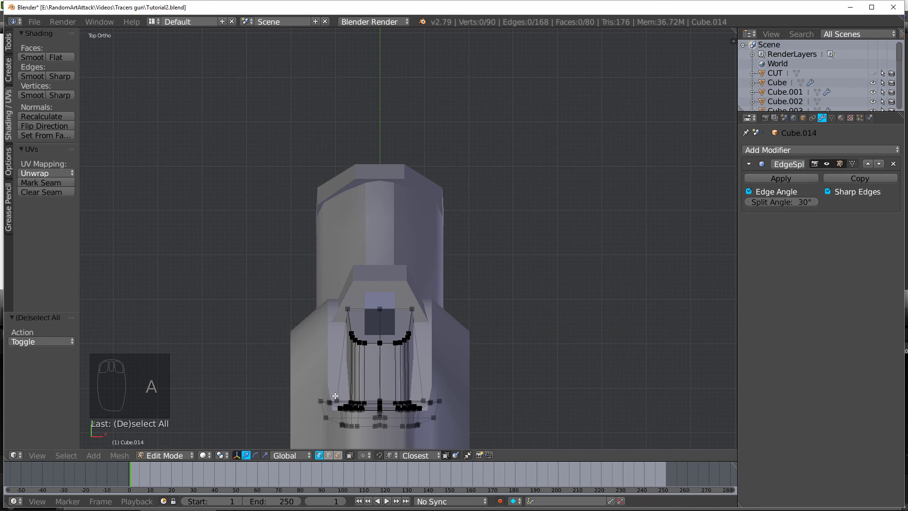
right_click(307, 393)
middle_drag(307, 393, 413, 200)
key(Tab)
Step: Separate the small block above the rear-end block into its own object
right_click(413, 200)
key(Tab)
key(l)
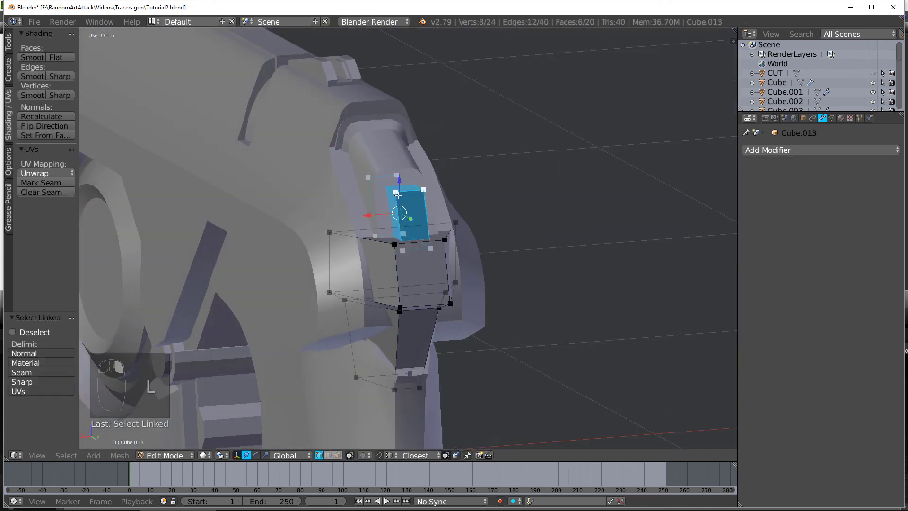
key(p)
click(397, 195)
key(Tab)
right_click(400, 199)
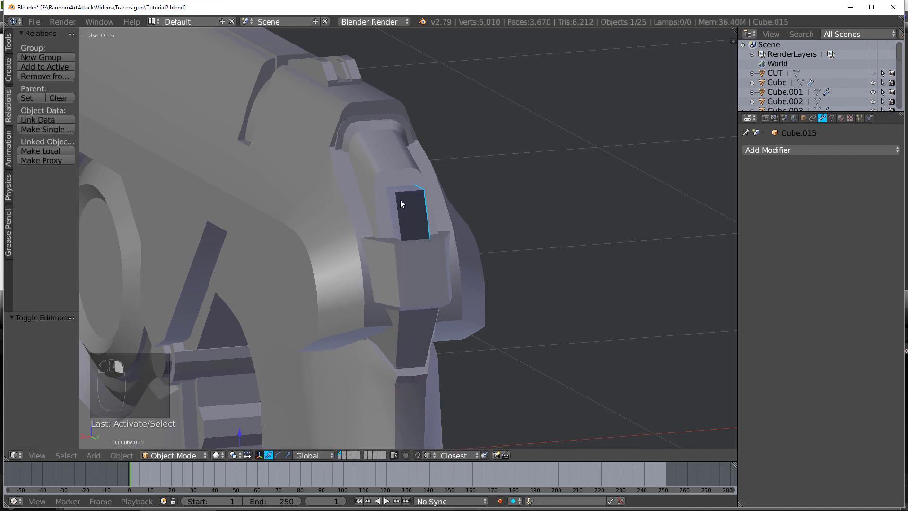
Step: Recalculate the normals of the separated small block
key(Tab)
key(q)
key(a)
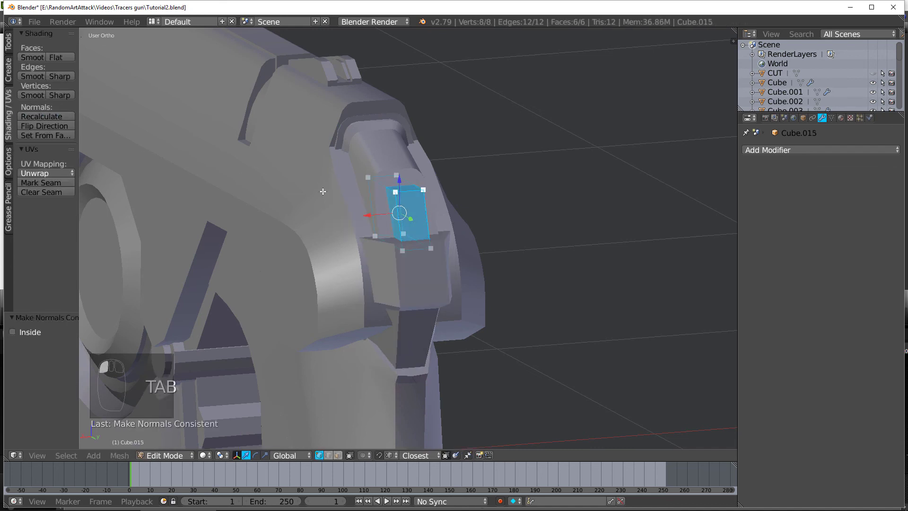
key(Tab)
Step: Adjust the position of the small block's slanted back face along Y against the side reference
middle_drag(323, 191, 288, 204)
key(KP_3)
key(a)
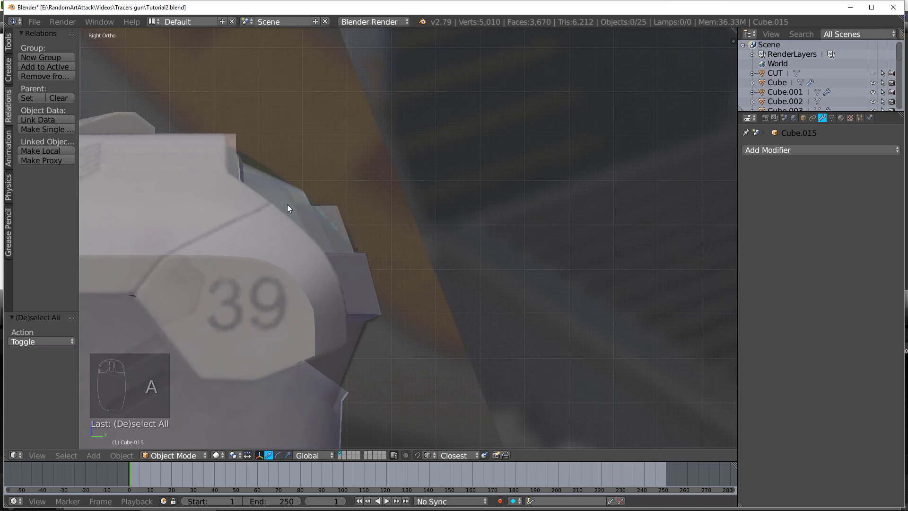
key(Tab)
key(Tab)
key(Tab)
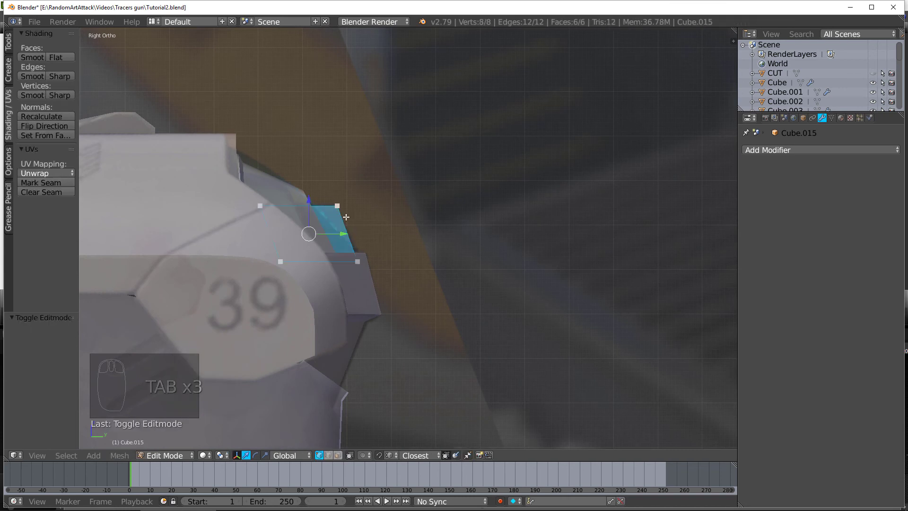
key(a)
key(b)
drag(324, 191, 363, 259)
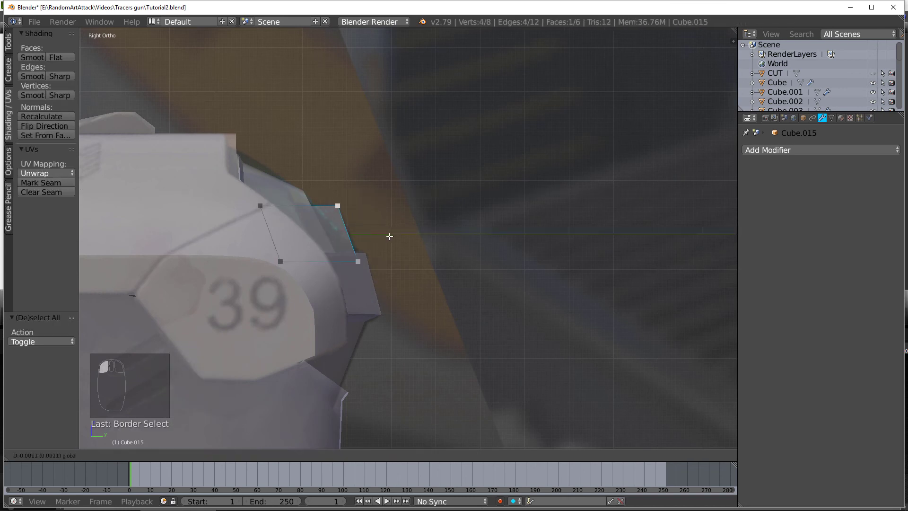
click(349, 233)
key(Tab)
middle_drag(325, 223, 405, 195)
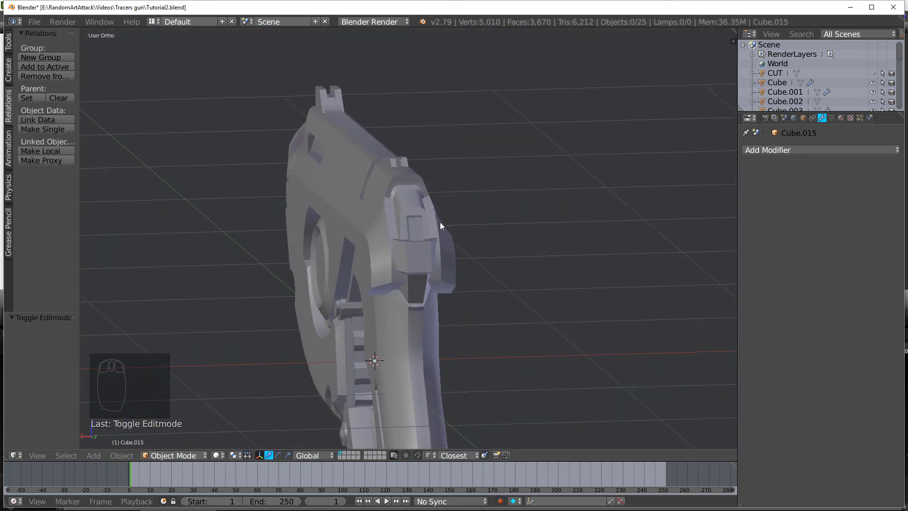
Step: Duplicate the main body's upper rear edge around the recessed slope, keeping the copy in place
middle_drag(440, 226, 364, 195)
key(KP_3)
key(KP_3)
right_click(385, 208)
key(Tab)
key(a)
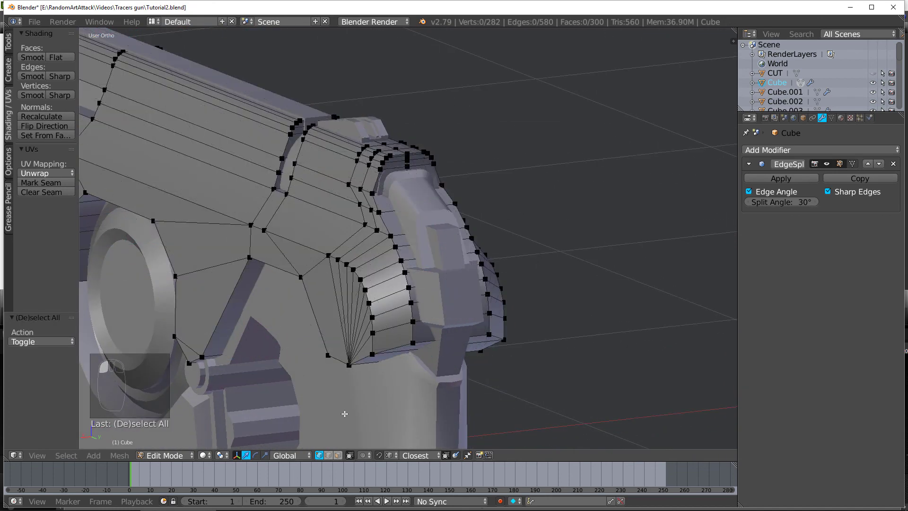
scroll(336, 226, up, 4)
scroll(337, 226, up, 1)
right_click(326, 221)
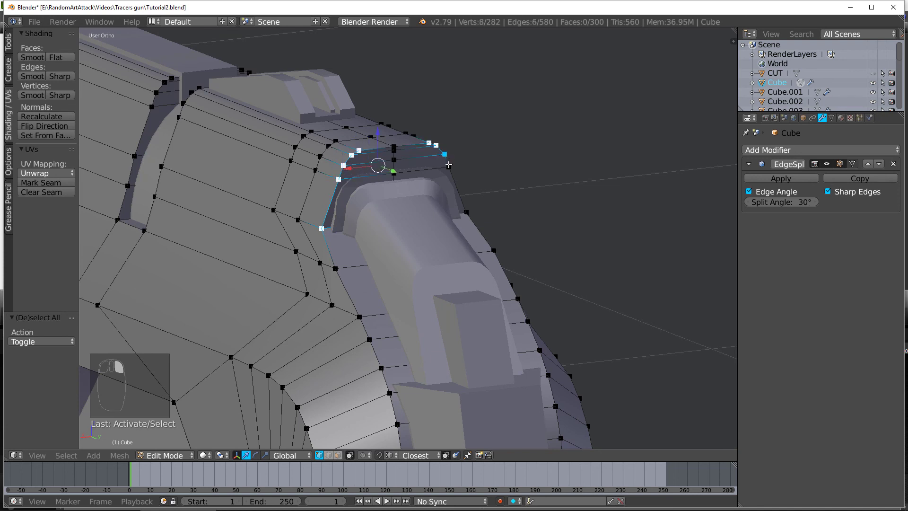
key(KP_3)
key(shift+d)
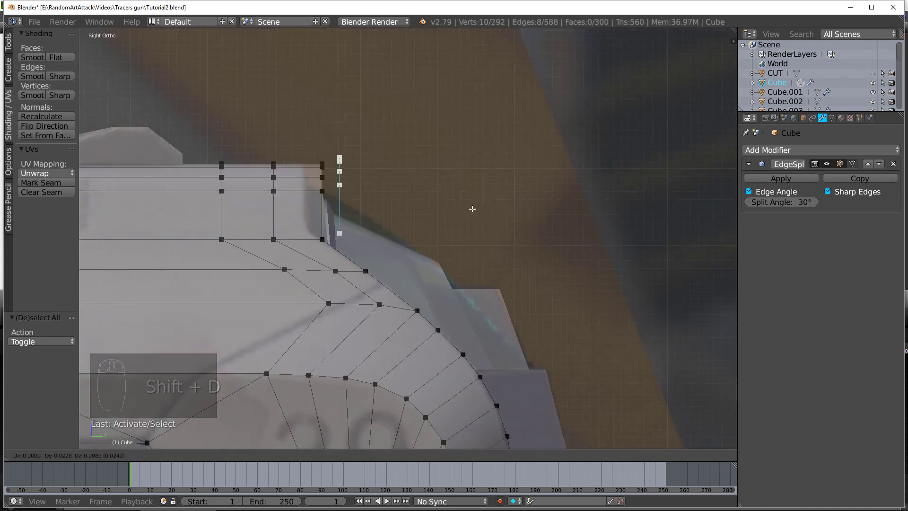
right_click(468, 211)
Step: Separate the duplicated rear edge into its own object and open that object for mesh editing
key(p)
click(466, 211)
key(Tab)
right_click(322, 218)
key(Tab)
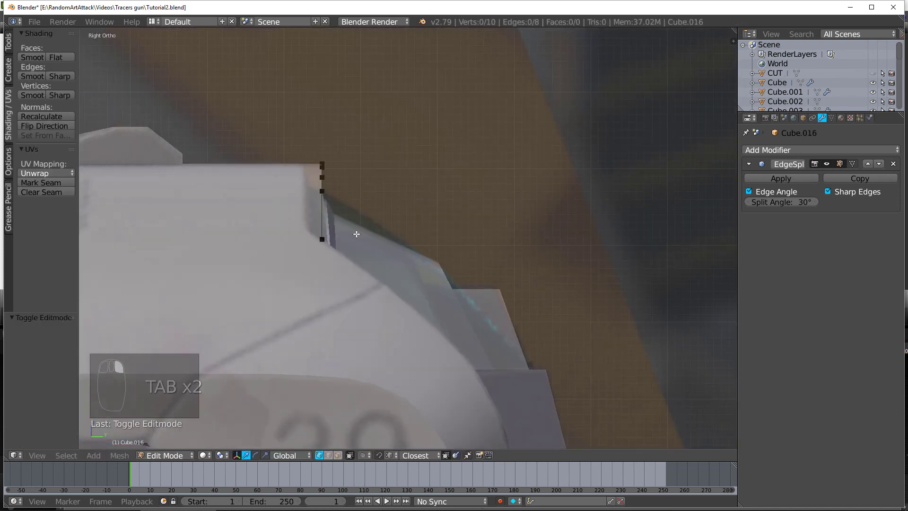
Step: Lower the separated edge onto the slope, then extrude a first segment backward with its end rotated 15.7°
key(g)
click(365, 301)
key(e)
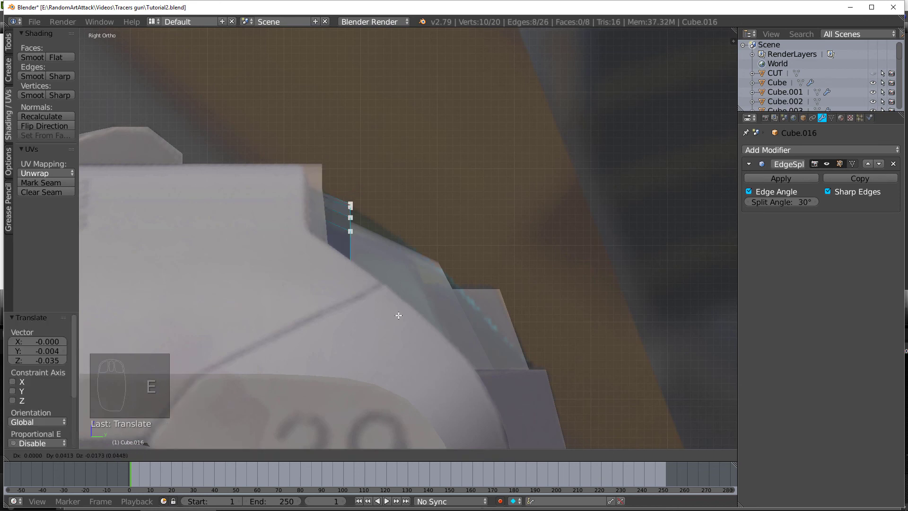
click(418, 326)
click(426, 380)
key(g)
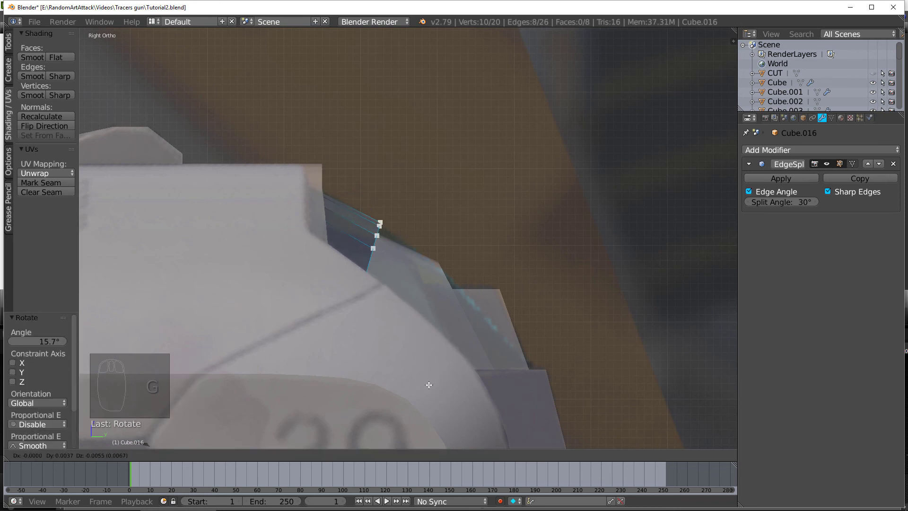
click(428, 385)
Step: Extrude a second segment down the slope, moving and rotating its end to follow the reference profile
key(e)
click(549, 444)
key(g)
click(506, 445)
key(r)
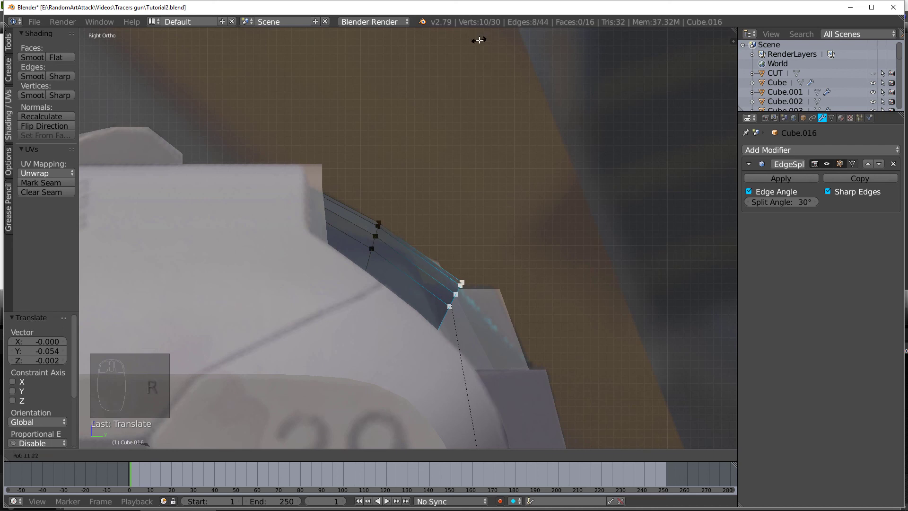
click(479, 39)
click(457, 59)
Step: Scale the whole extruded strip to 0.914 and raise it slightly along Z
key(a)
key(a)
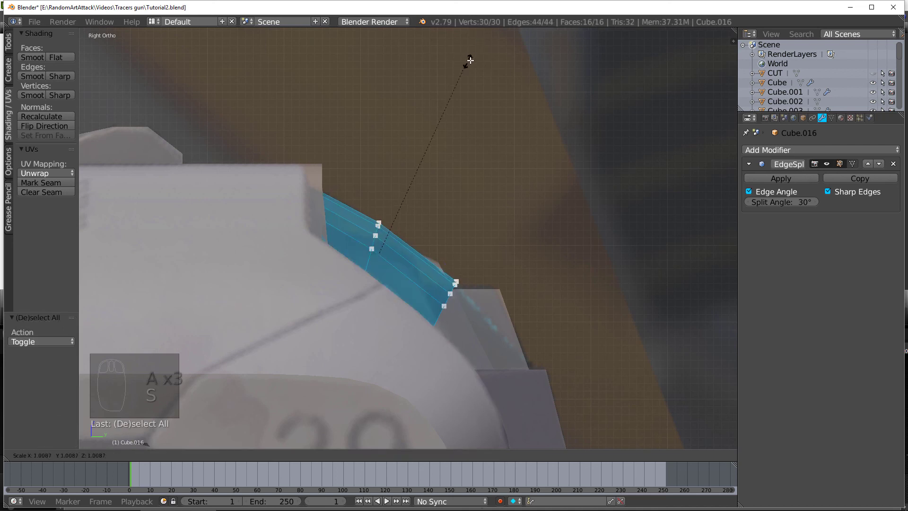
click(494, 50)
key(g)
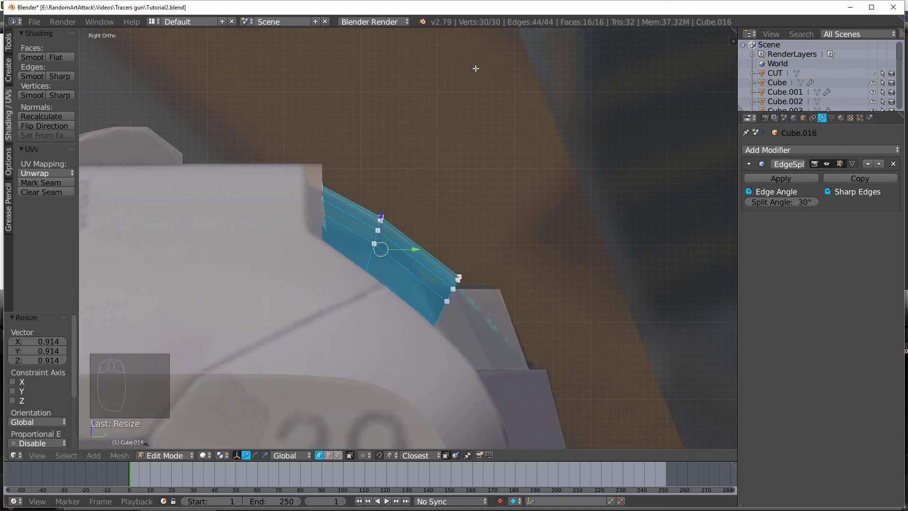
middle_drag(475, 69, 422, 134)
drag(420, 213, 421, 207)
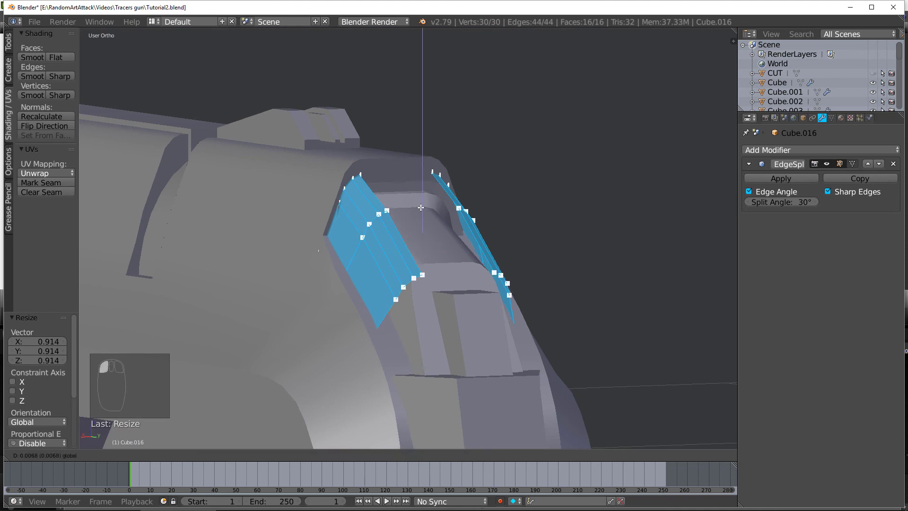
Step: Rotate one side's lower end edge by 9.31° and extrude it down into the rear-end block
key(KP_3)
key(KP_Decimal)
key(a)
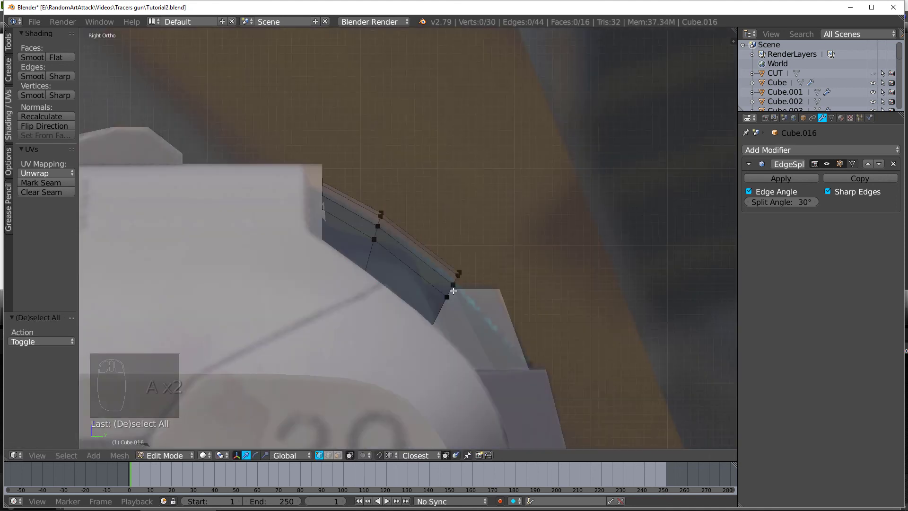
click(489, 331)
key(e)
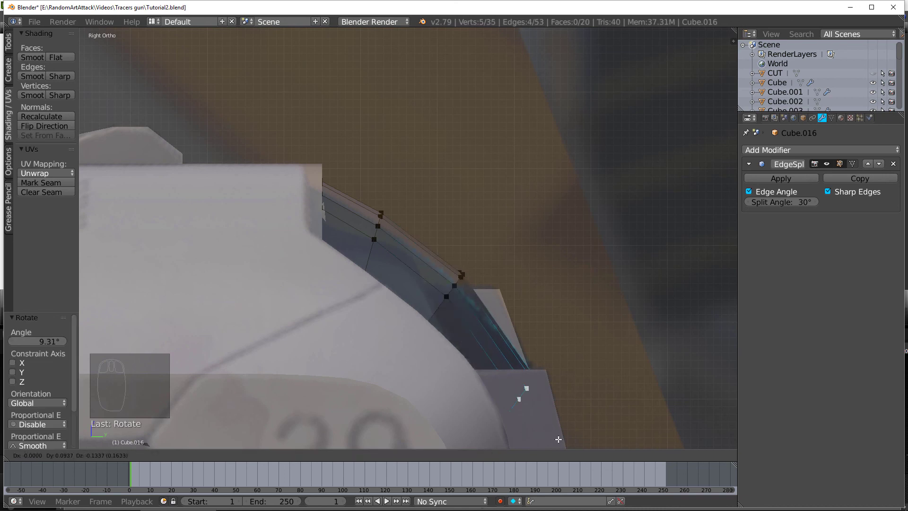
click(559, 439)
Step: Rotate the new end edge by 36°, scale it along X and position it inside the rear-end block
middle_drag(531, 387, 447, 388)
key(s)
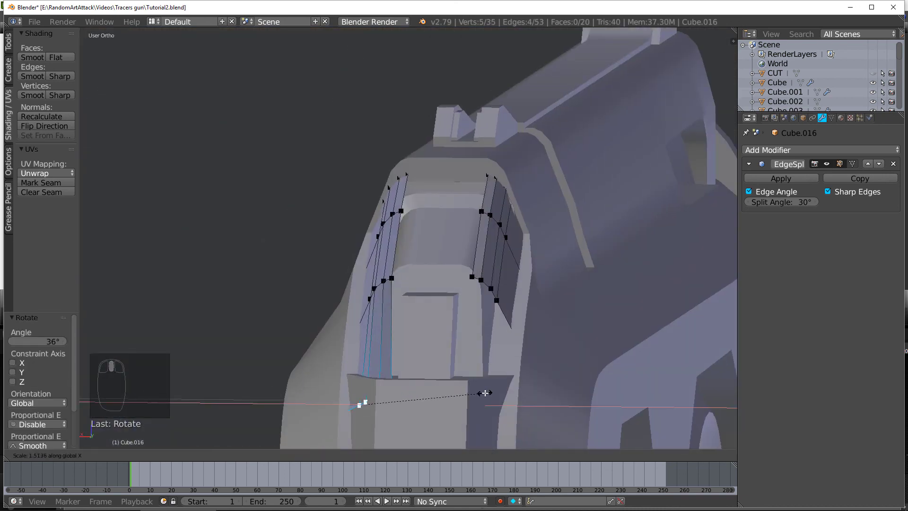
click(451, 388)
key(g)
click(456, 387)
Step: Symmetrize the whole strip mesh to copy the extended side to the other side
key(a)
key(a)
key(a)
key(w)
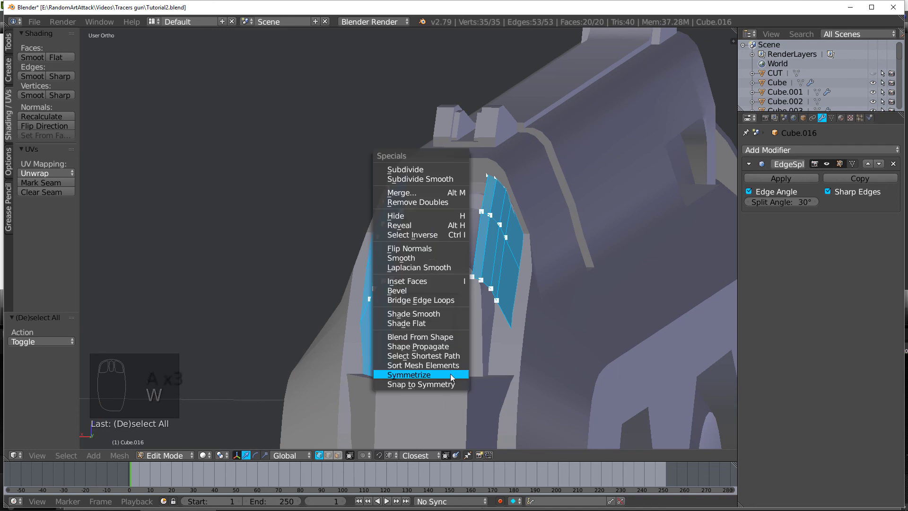
click(451, 375)
Step: Extrude the inner edge of one side strip along X across the gap between the strips
key(a)
key(e)
key(x)
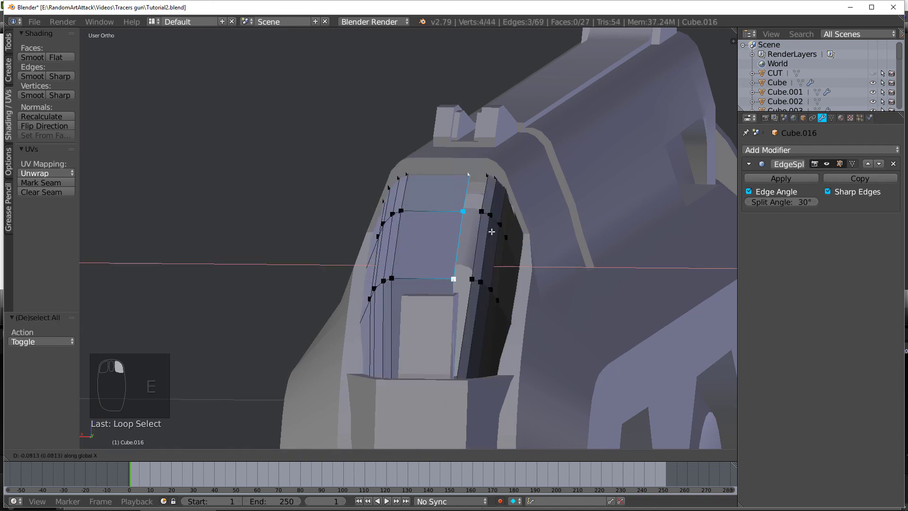
click(492, 264)
Step: Symmetrize the mesh again to close the slope cover across the middle
key(a)
key(a)
key(a)
key(w)
click(527, 245)
key(a)
key(Tab)
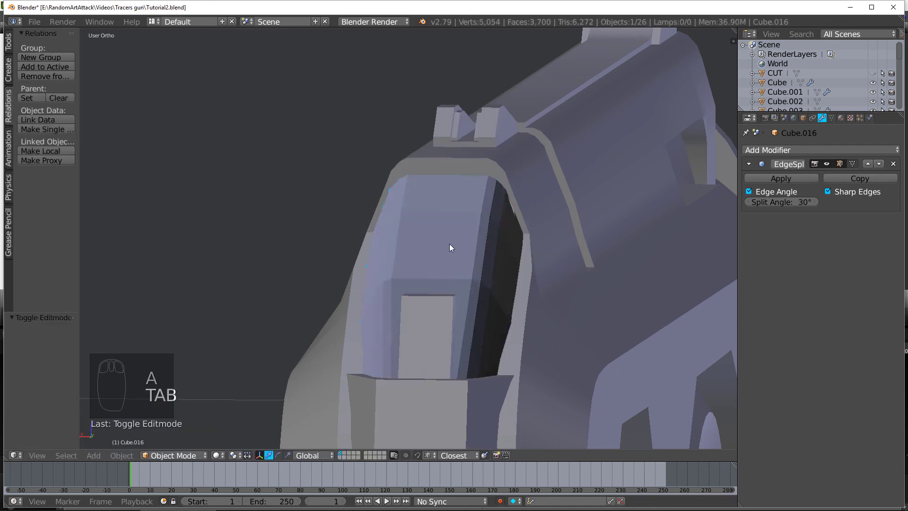
middle_drag(449, 244, 356, 258)
right_click(382, 245)
key(Tab)
key(Tab)
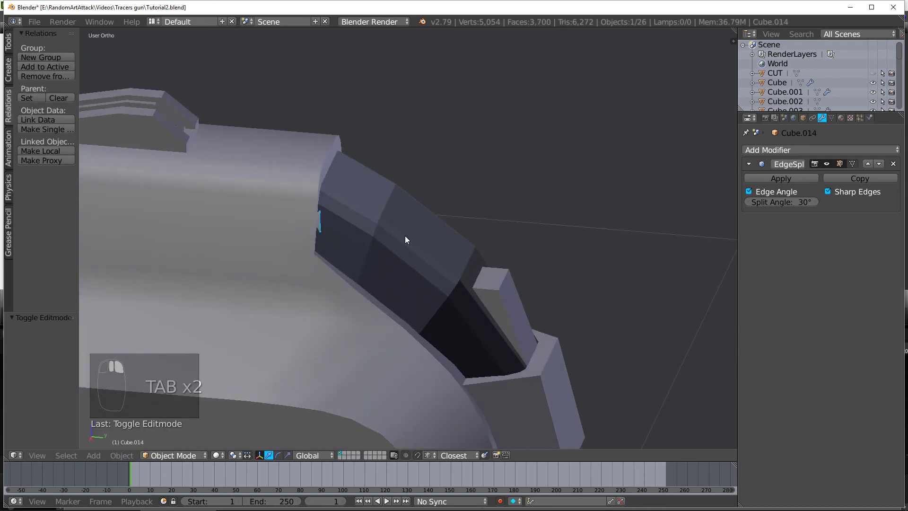
Step: Widen the slope cover's front edge loop along X at the body opening
right_click(407, 235)
key(Tab)
middle_drag(408, 236, 327, 265)
key(a)
key(a)
key(a)
key(a)
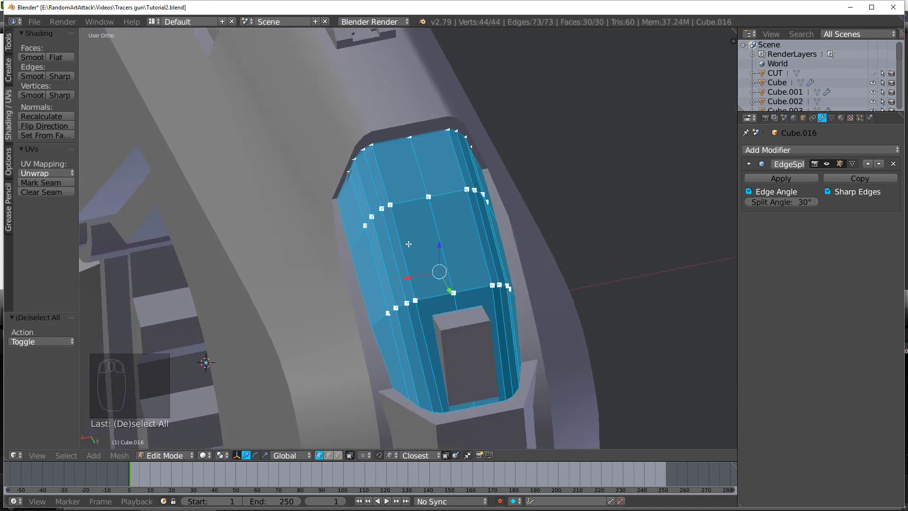
key(a)
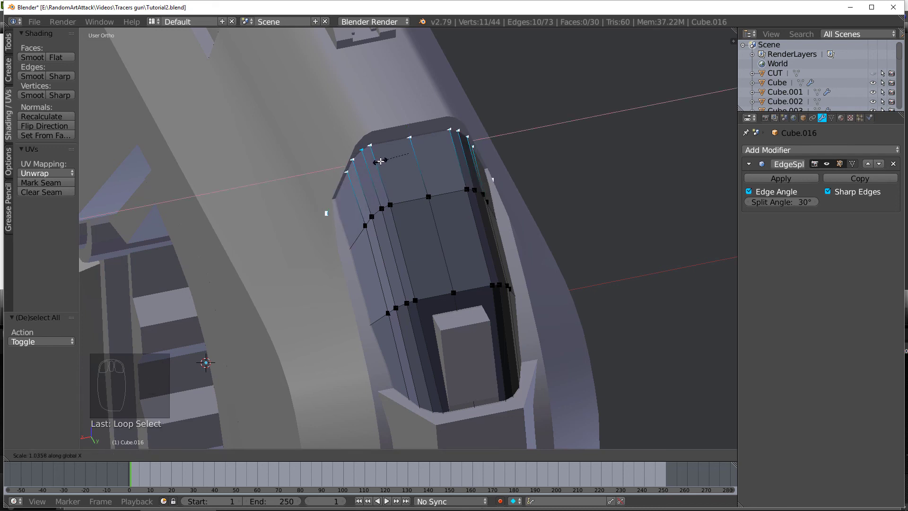
click(381, 161)
Step: Pull one outer front corner vertex of the slope cover inward along X and symmetrize the mesh from +X to -X
key(a)
key(c)
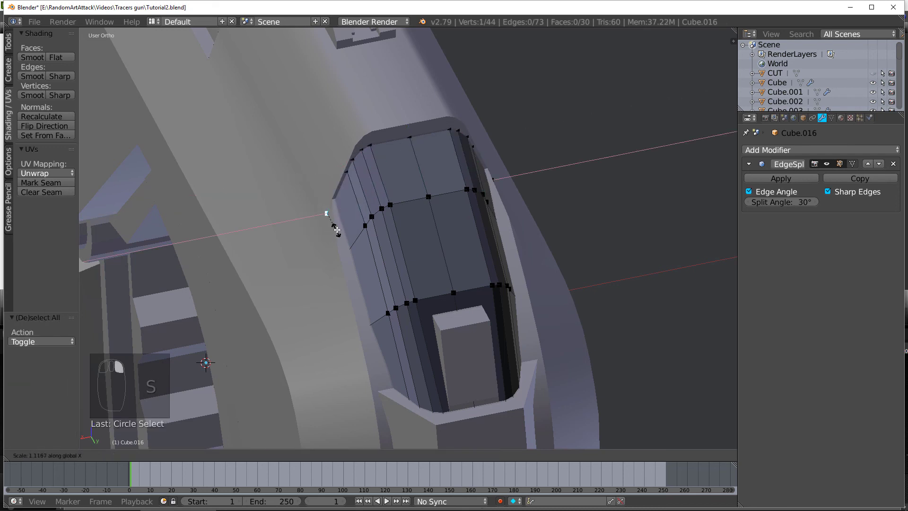
click(325, 214)
key(a)
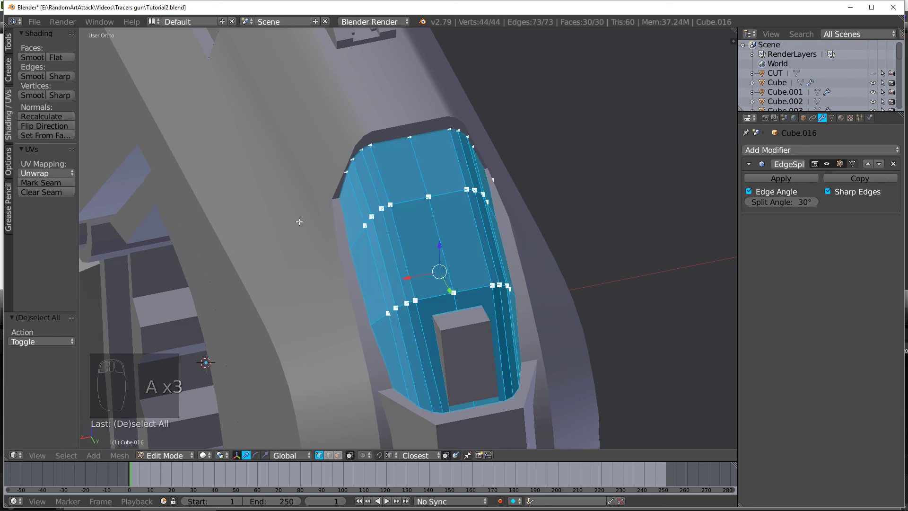
key(w)
click(297, 243)
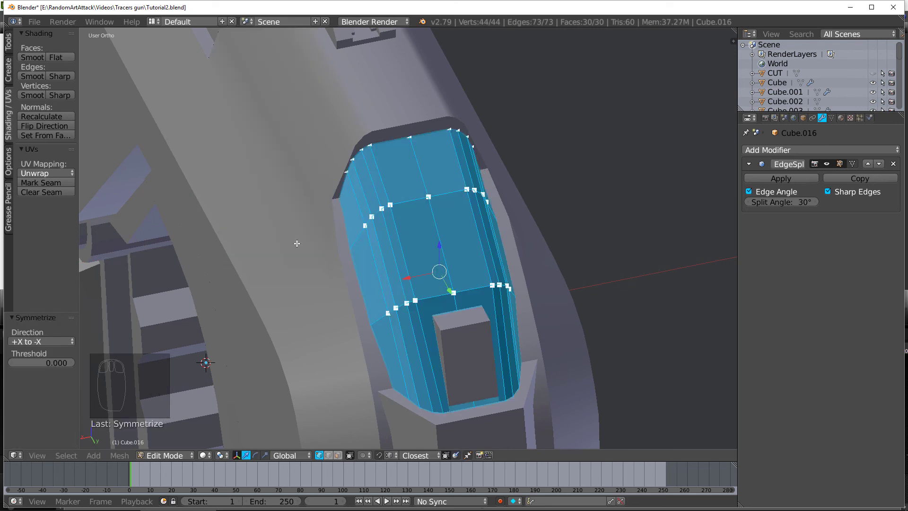
Step: Recalculate the normals of the slope cover
click(50, 118)
key(Tab)
middle_drag(318, 198, 413, 130)
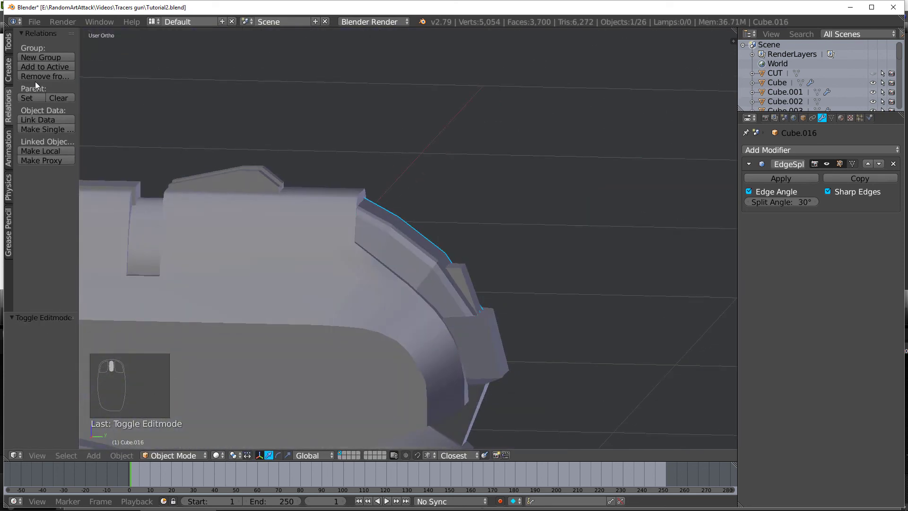
key(Tab)
key(Tab)
middle_drag(369, 176, 387, 147)
key(KP_3)
scroll(405, 218, up, 2)
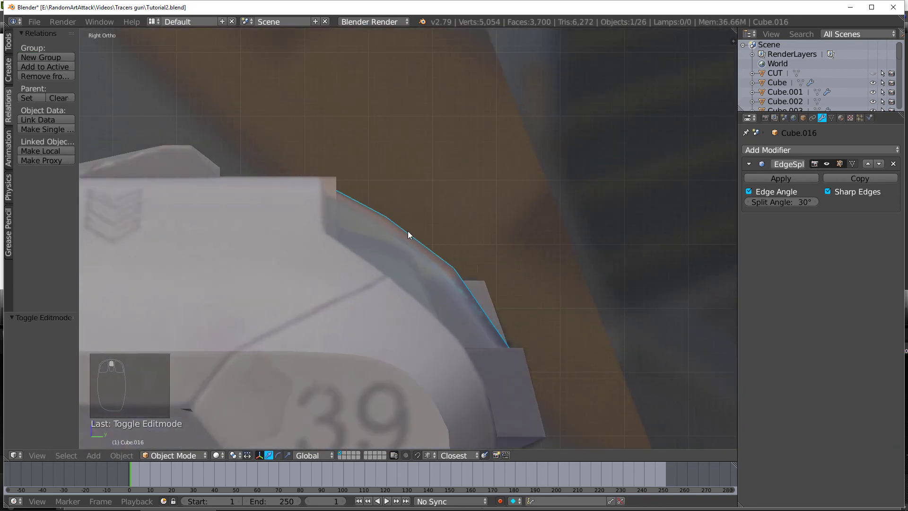
Step: Reveal all hidden objects and delete the leftover CUT object
key(h)
middle_drag(408, 231, 318, 243)
scroll(375, 247, down, 4)
key(Tab)
key(Tab)
key(Tab)
key(Tab)
key(KP_3)
key(alt+h)
right_click(224, 282)
key(Delete)
click(224, 280)
key(KP_3)
key(KP_1)
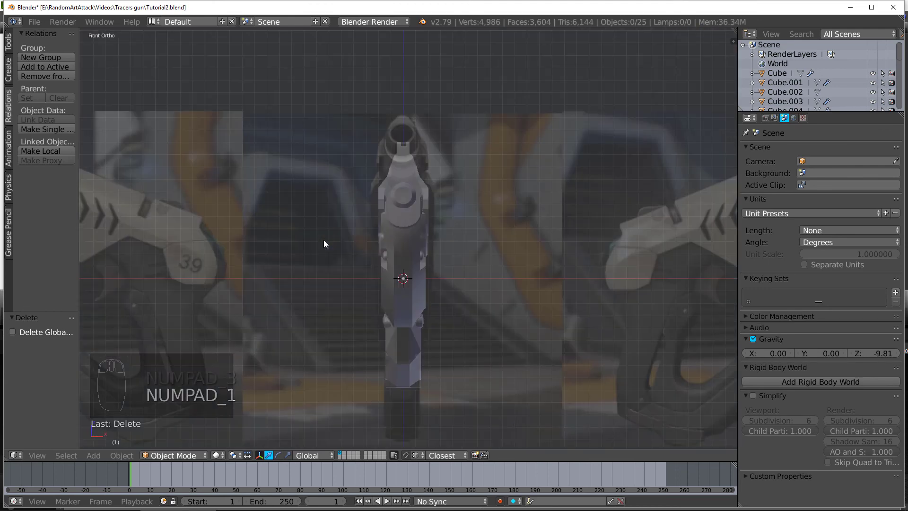
Step: Compare the gun's thickness with the perspective reference images and try to scale the whole gun along X
scroll(329, 240, down, 4)
shift+middle_drag(354, 270, 332, 136)
scroll(331, 151, up, 3)
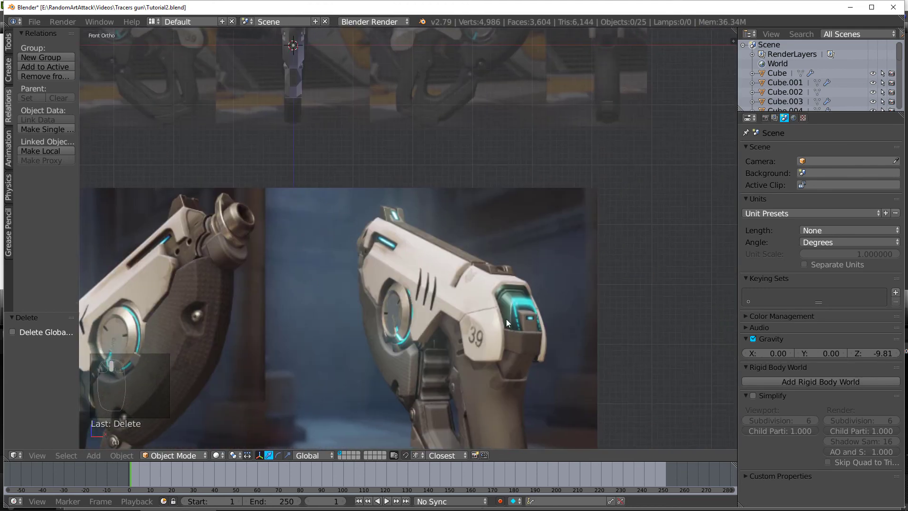
shift+middle_drag(302, 38, 404, 208)
scroll(326, 237, up, 3)
key(a)
scroll(367, 202, up, 1)
key(s)
key(x)
click(371, 202)
key(ctrl+z)
Step: Select the main body, grip and lower frame parts together and try to widen them slightly along X
right_click(510, 231)
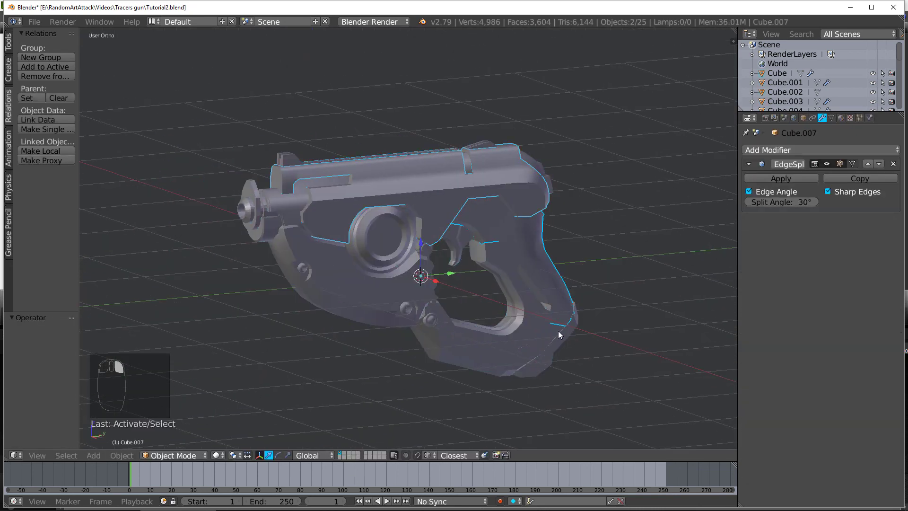
shift+right_click(394, 289)
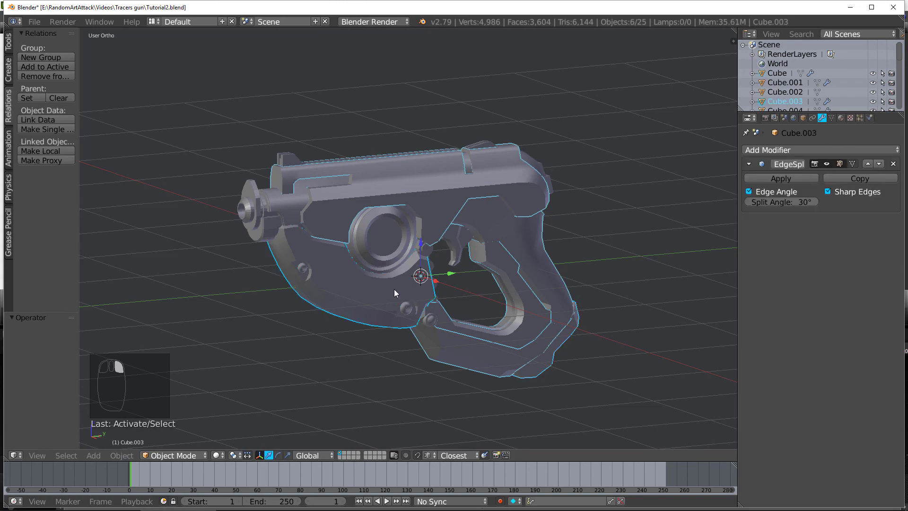
middle_drag(396, 262, 456, 258)
key(s)
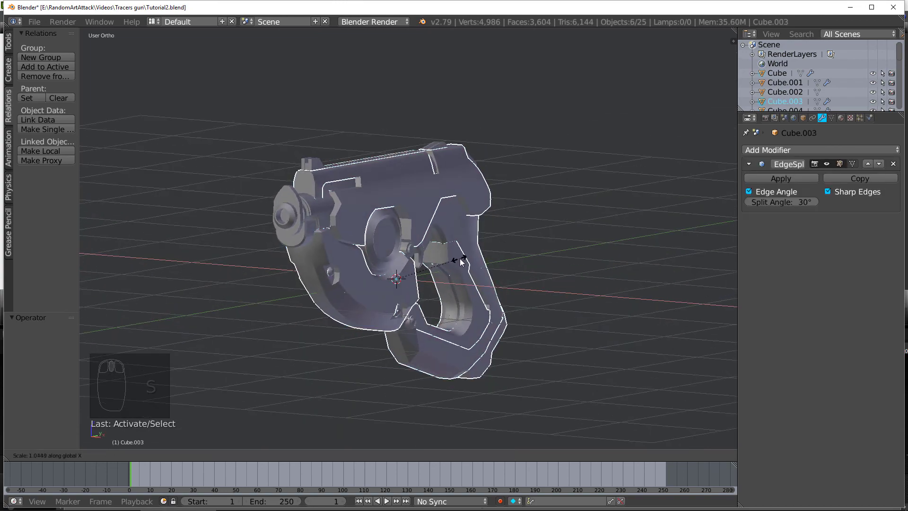
key(Escape)
key(Tab)
middle_drag(523, 245, 420, 219)
key(a)
Step: Undo the widening of the body, grip and frame parts
key(ctrl+z)
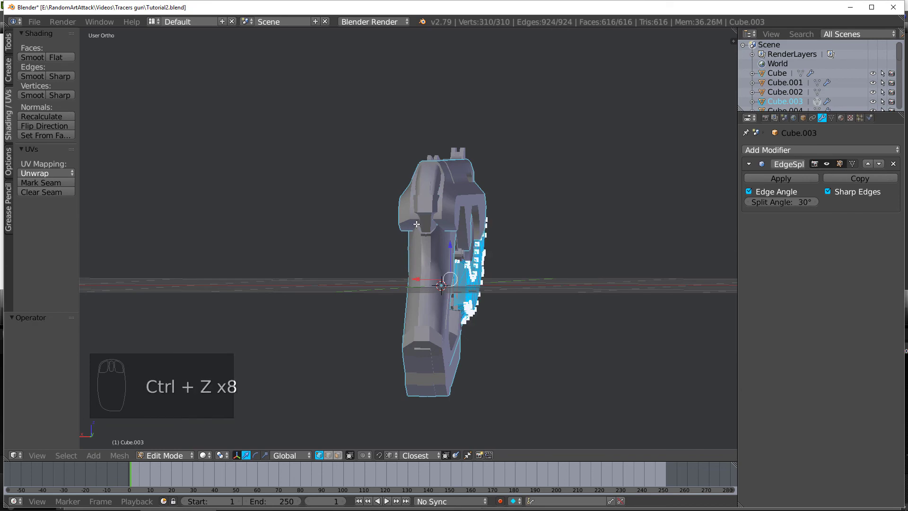
key(ctrl+z)
key(ctrl+z)
key(Tab)
key(ctrl+z)
key(ctrl+z)
key(ctrl+z)
key(ctrl+z)
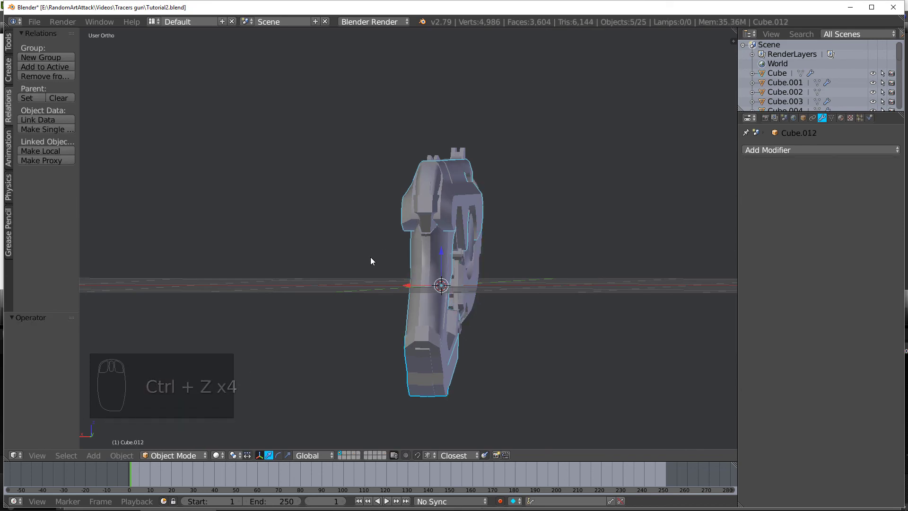
Step: Add a cube in the right view and scale it down to 0.095
middle_drag(371, 259, 404, 269)
key(KP_5)
key(KP_5)
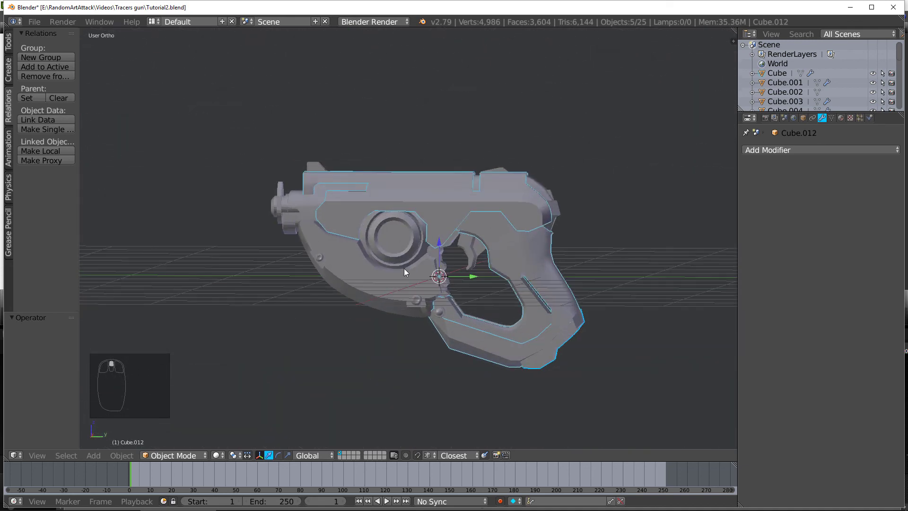
key(KP_3)
scroll(404, 268, up, 3)
key(shift+a)
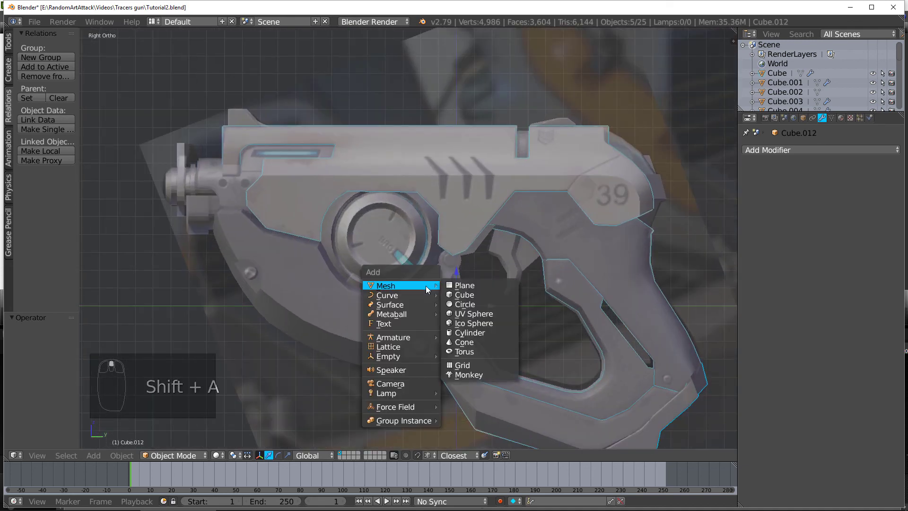
click(473, 297)
key(s)
click(478, 308)
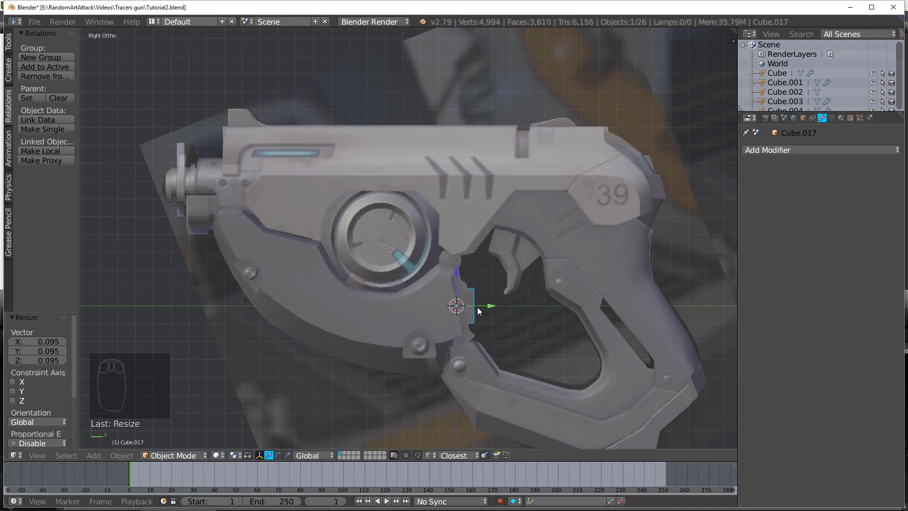
Step: Move the cube's mesh -1.004 along Y and 0.204 along Z, then tilt it against the round dial's lower front edge
key(g)
key(ctrl+z)
key(Tab)
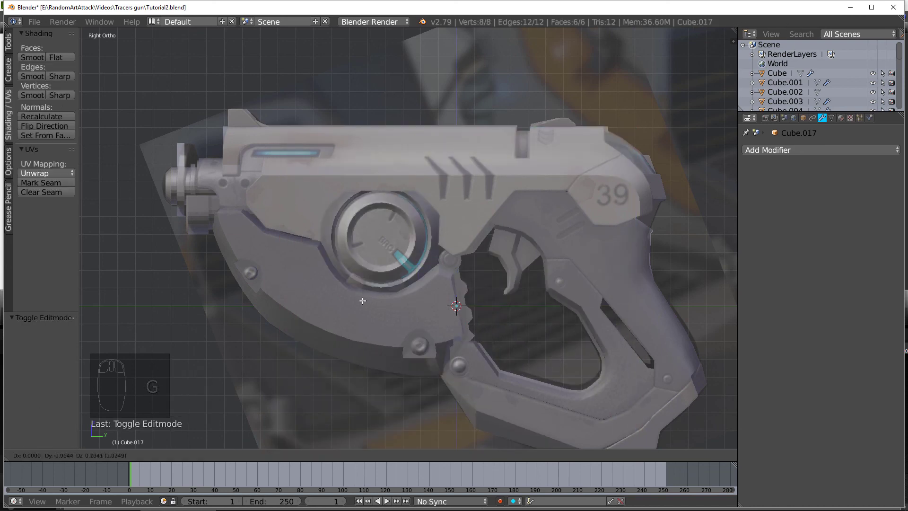
click(362, 300)
key(z)
key(z)
scroll(350, 336, up, 3)
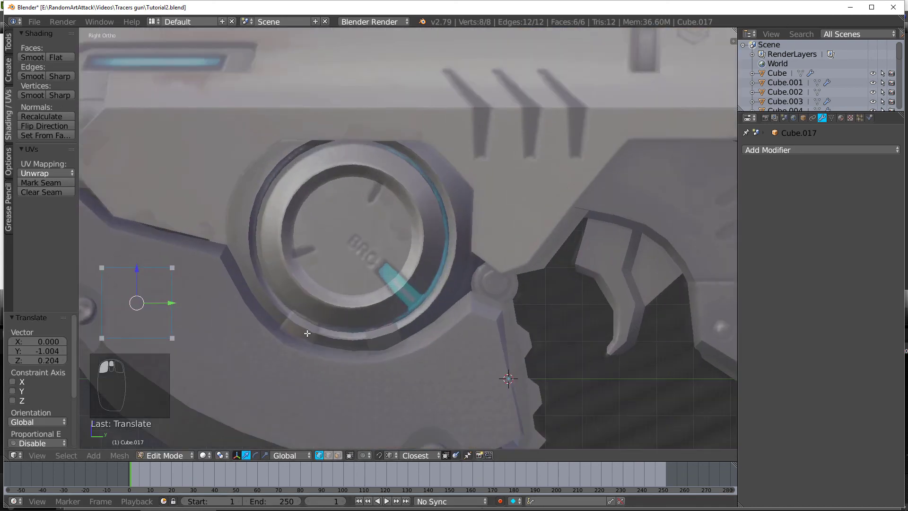
click(335, 406)
key(a)
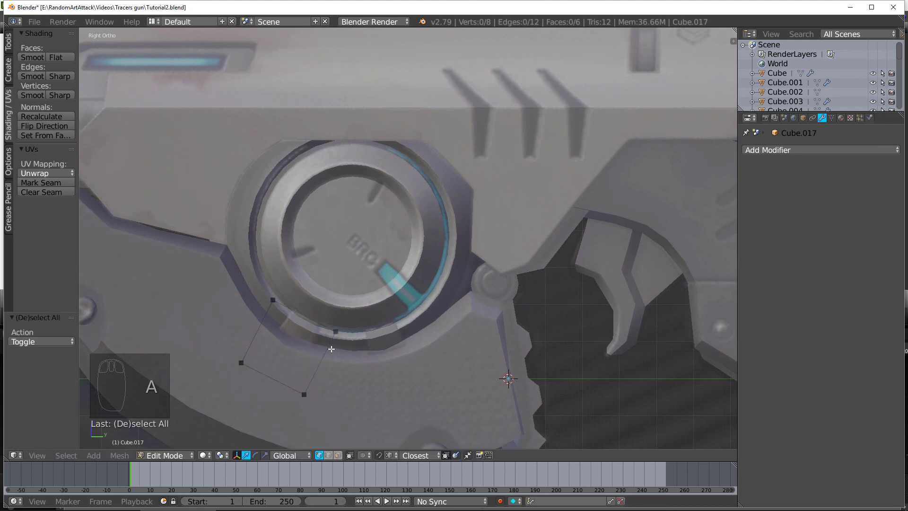
Step: Move the cube's corner vertices to match the small block outlined under the round dial in the reference
key(c)
click(338, 331)
right_click(338, 331)
key(g)
click(321, 325)
key(a)
key(c)
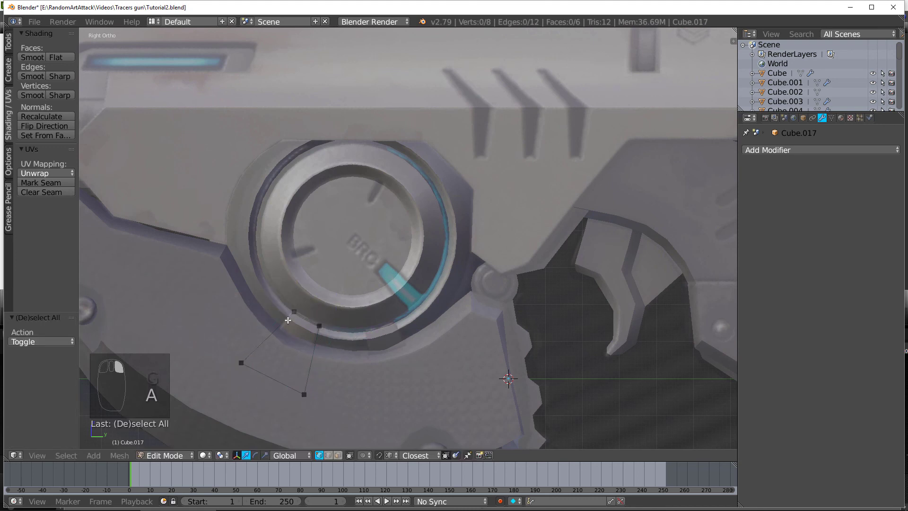
click(265, 342)
key(a)
key(c)
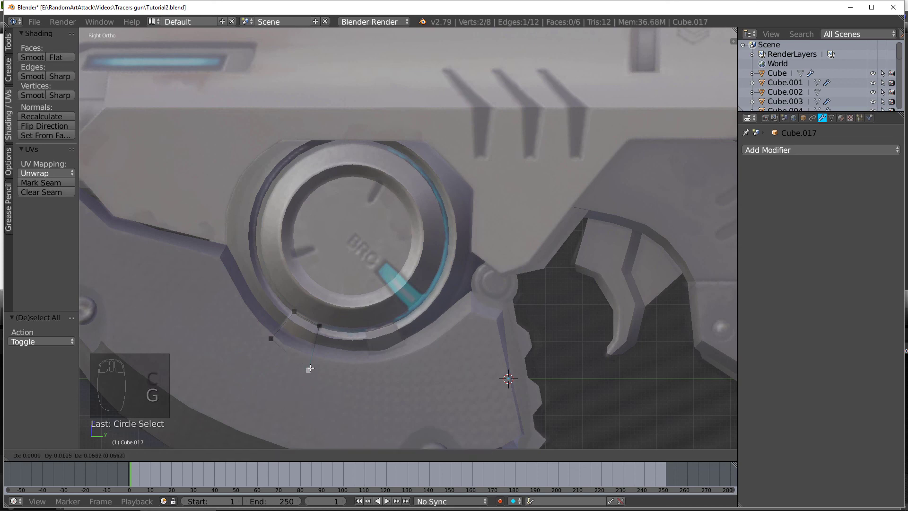
click(311, 365)
Step: Scale the block to 0.149 along X and move it 0.162 outward along X onto the gun's side
key(a)
middle_drag(312, 364, 357, 375)
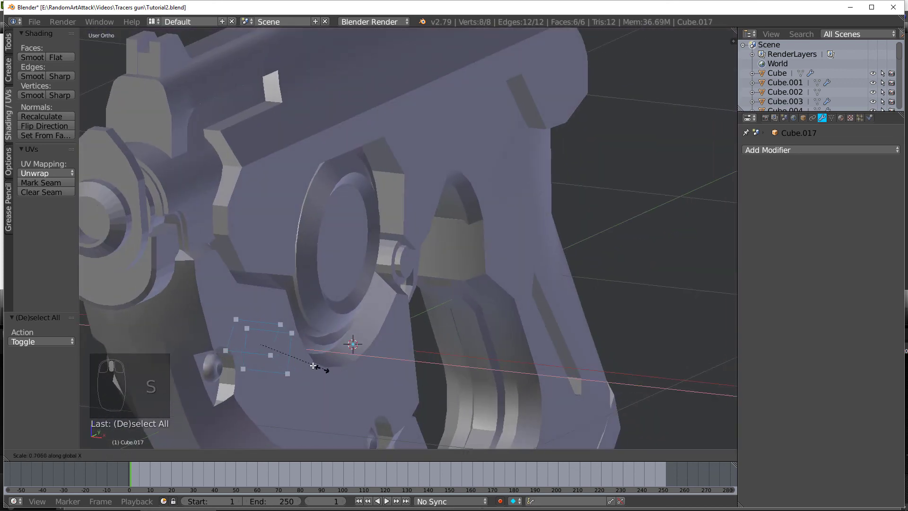
click(292, 348)
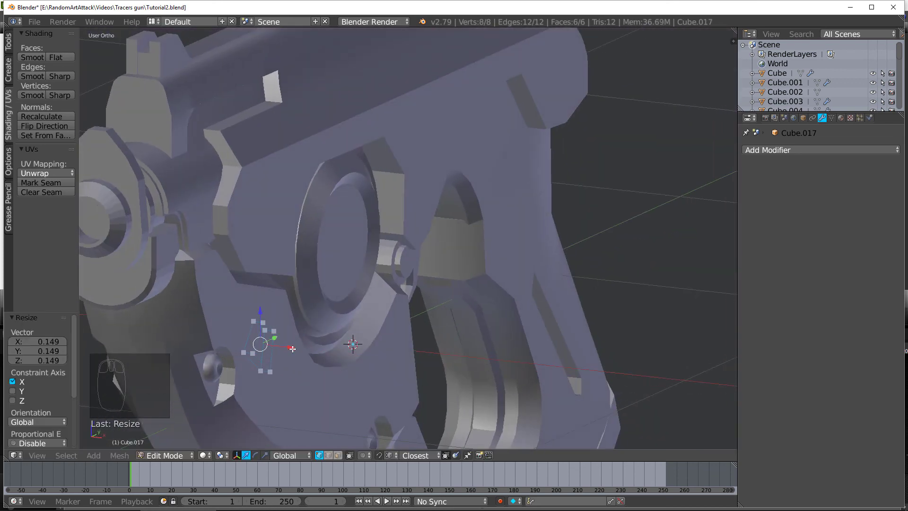
click(343, 362)
Step: Duplicate the block 0.248 along Y and -0.029 along Z, and rotate the copy to follow the dial's lower rim
key(KP_3)
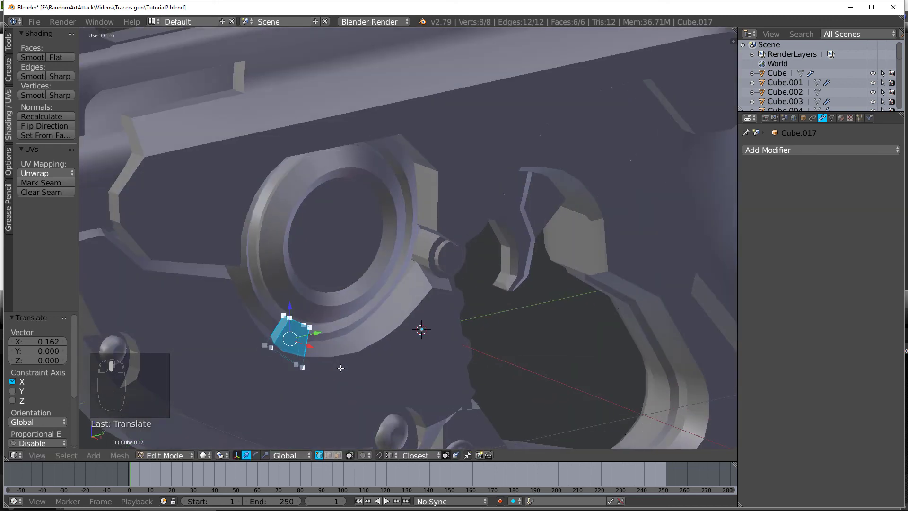
key(shift+d)
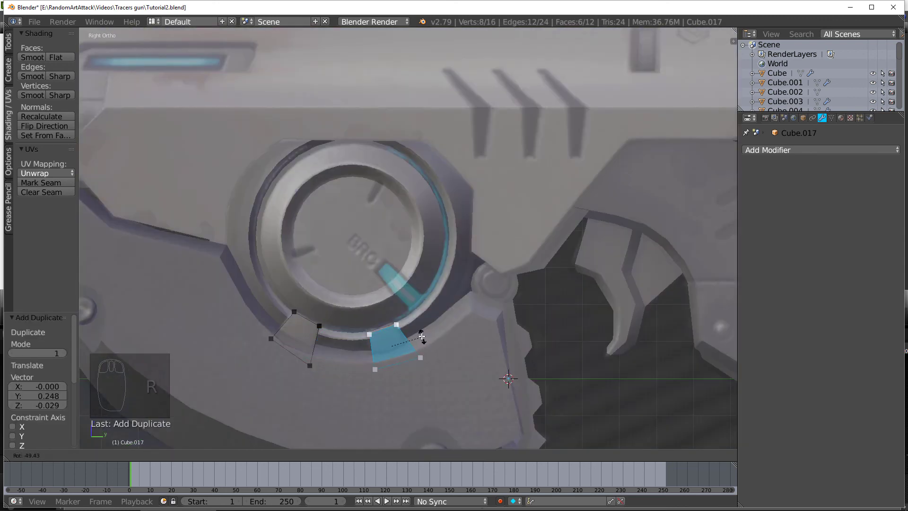
click(414, 341)
key(r)
click(416, 339)
Step: Symmetrize both dial blocks to the gun's other side and return to Object Mode
key(a)
key(w)
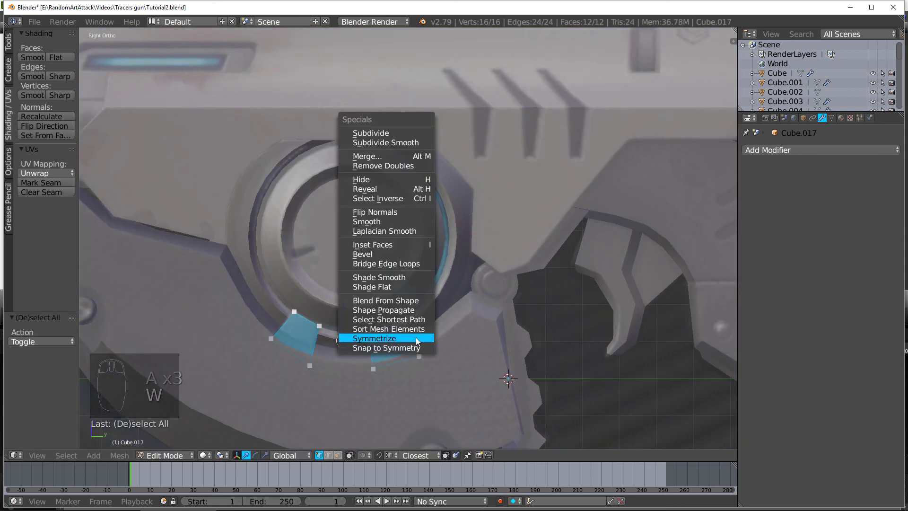
click(405, 367)
middle_drag(405, 366, 497, 376)
key(Tab)
scroll(359, 351, down, 5)
key(a)
key(a)
middle_drag(384, 349, 406, 319)
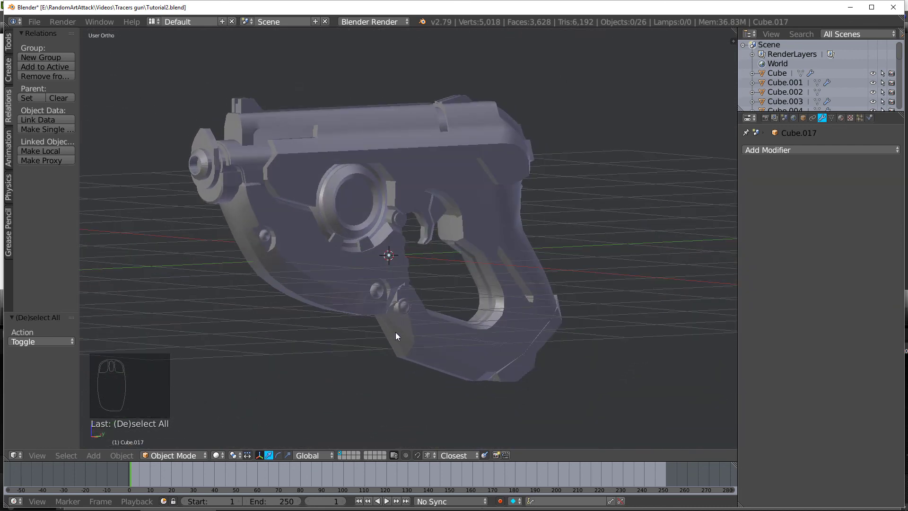